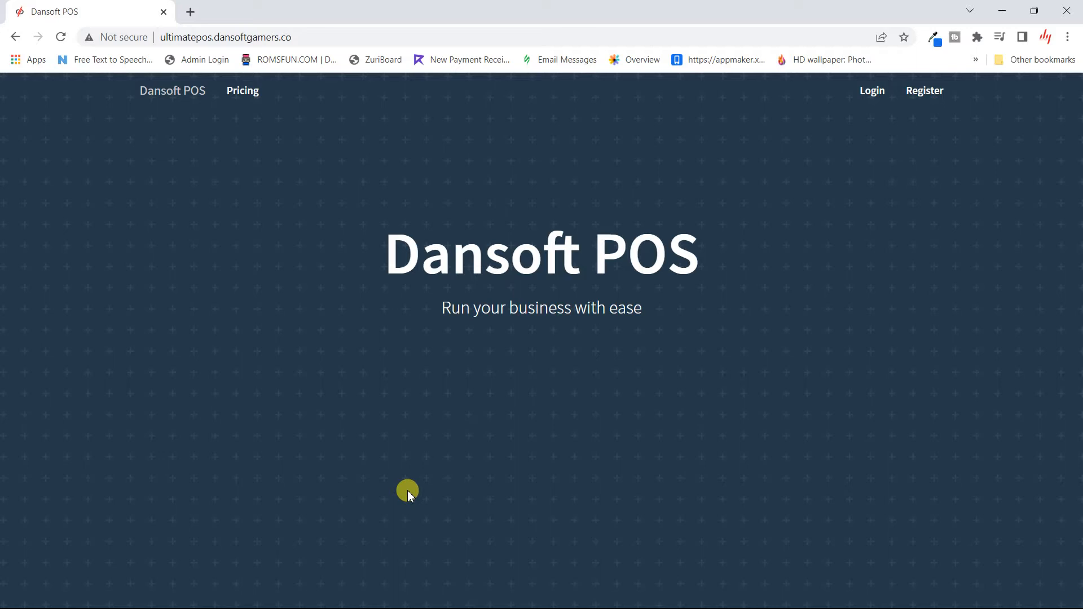
# - Go from the Dansoft POS landing page to the sign-in page
pyautogui.click(882, 97)
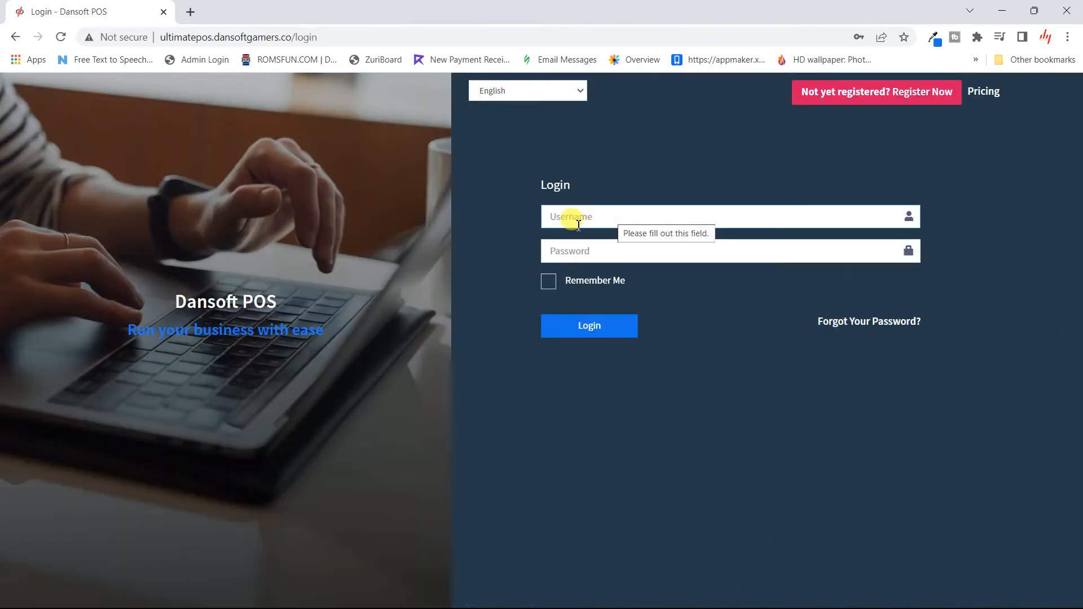
# - Sign in to the Awesome Pharmacy business account with its username and password
pyautogui.click(611, 217)
pyautogui.click(618, 193)
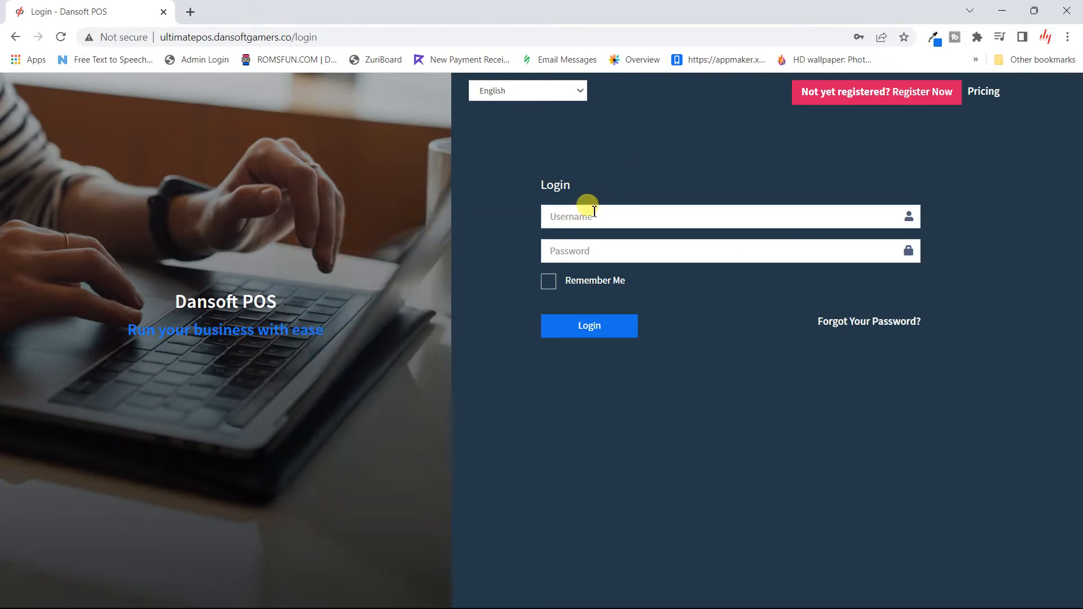
pyautogui.click(579, 221)
pyautogui.write('m')
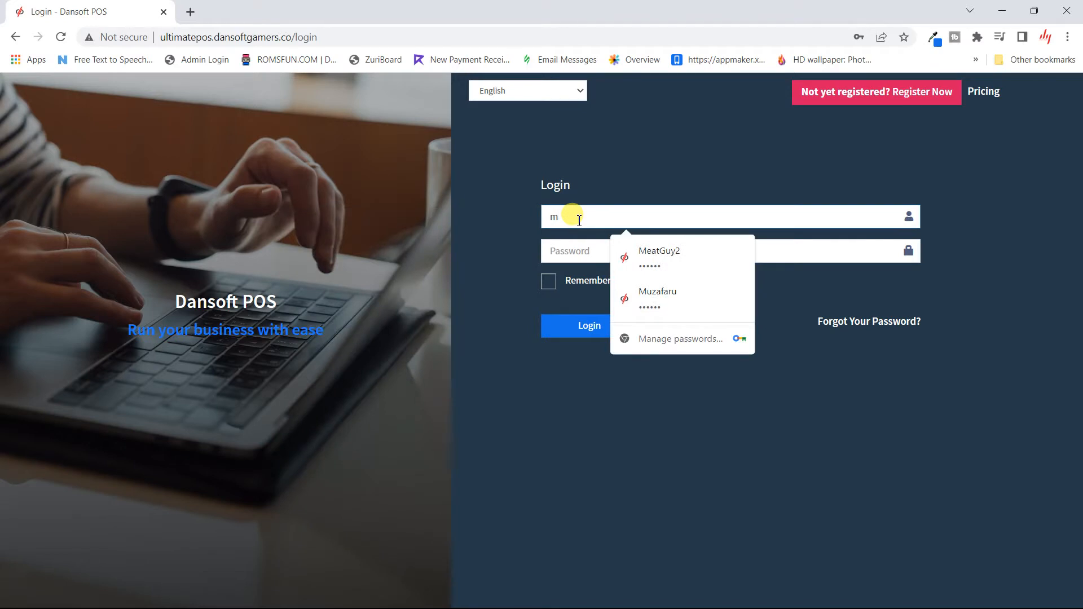
pyautogui.press('BackSpace')
pyautogui.write('Mr. Bo')
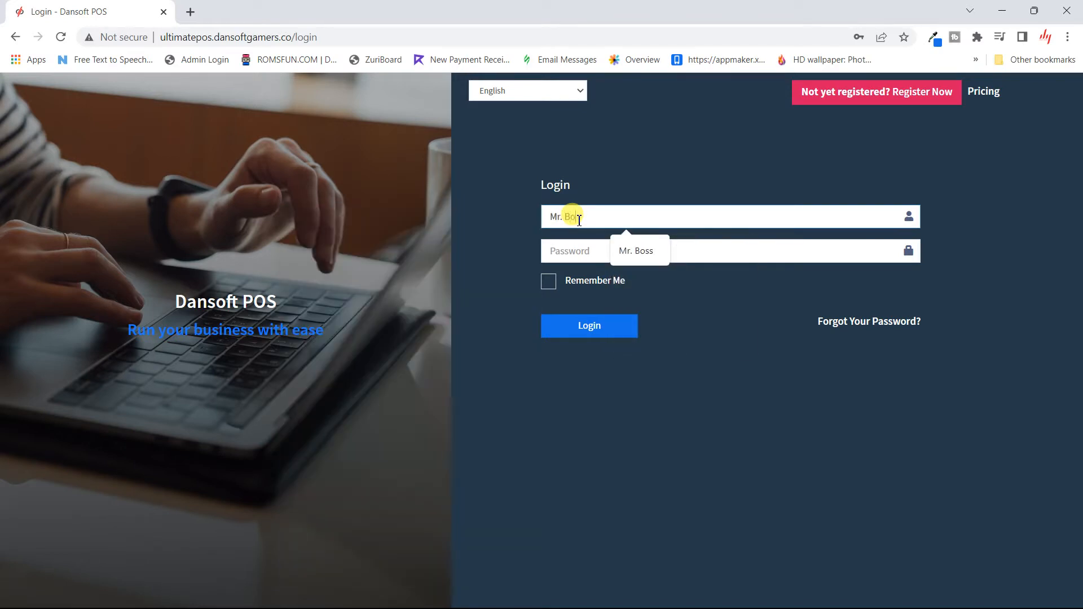
pyautogui.write('ss')
pyautogui.click(591, 253)
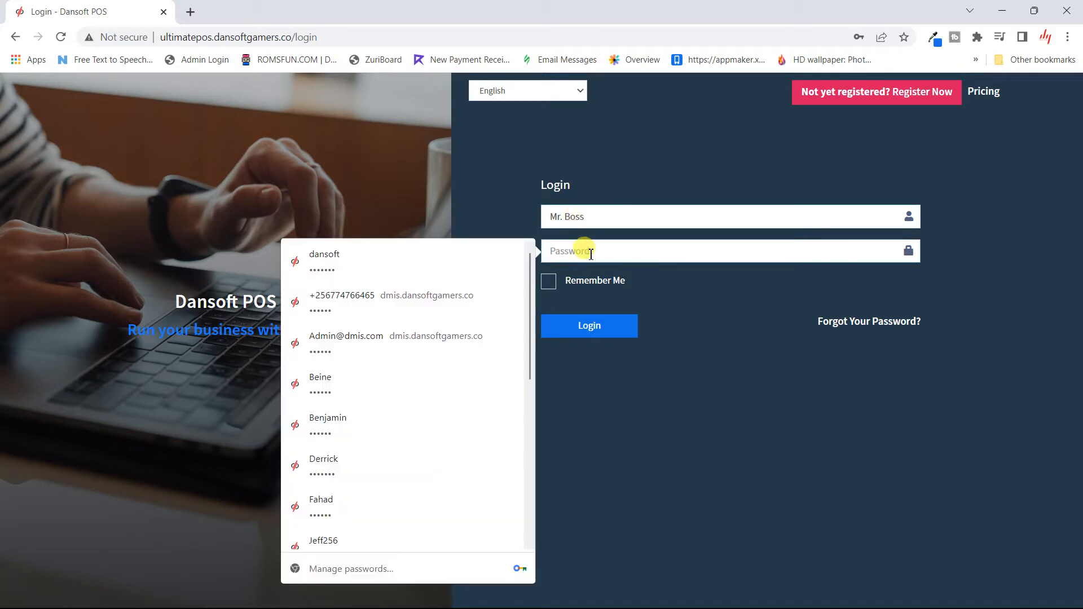
pyautogui.write('•••••')
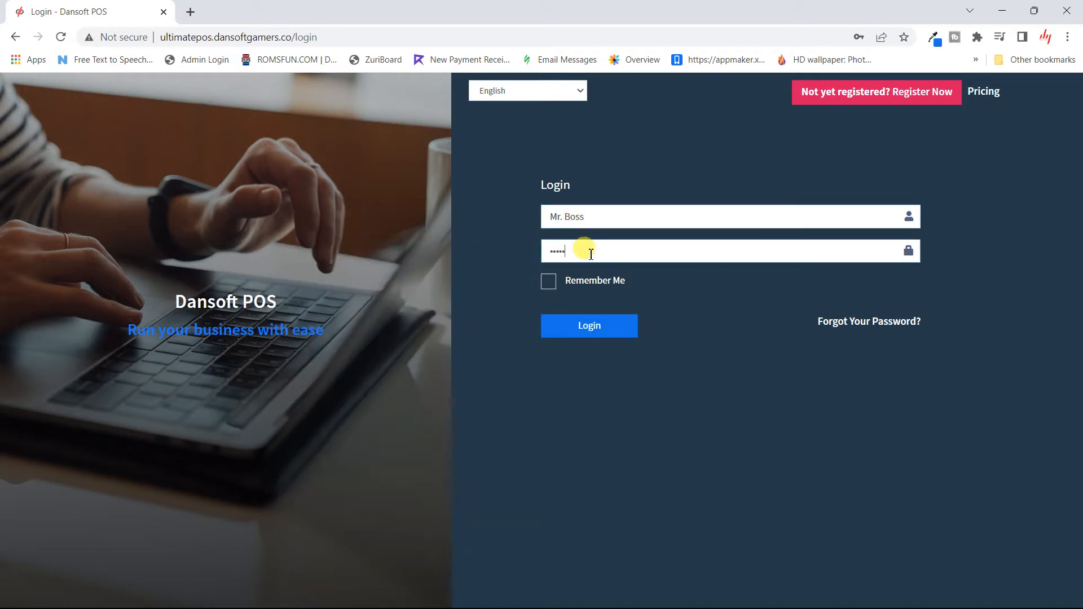
pyautogui.write('•')
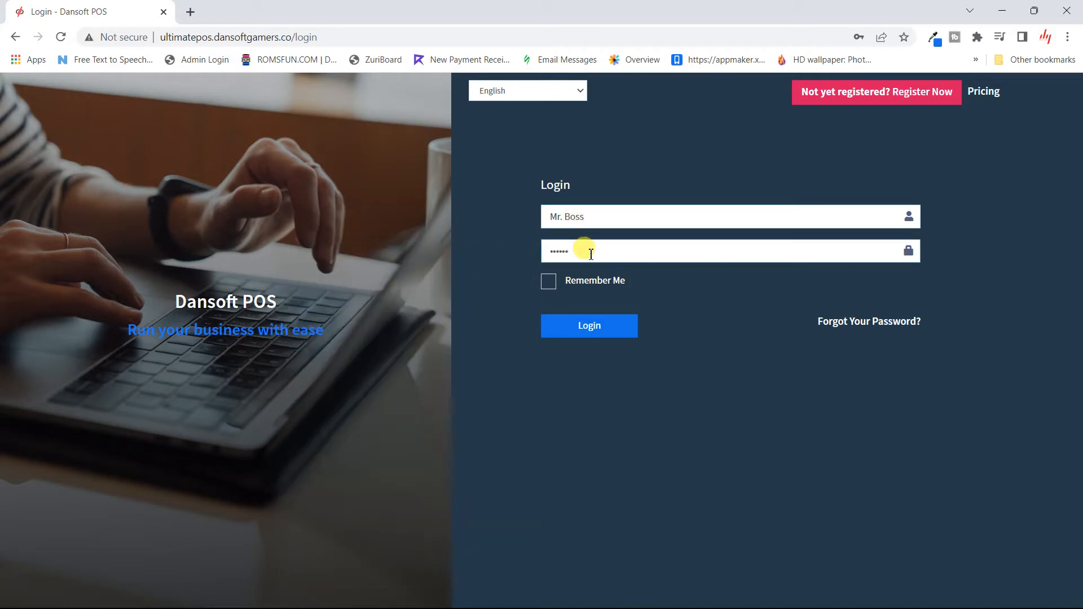
pyautogui.click(597, 328)
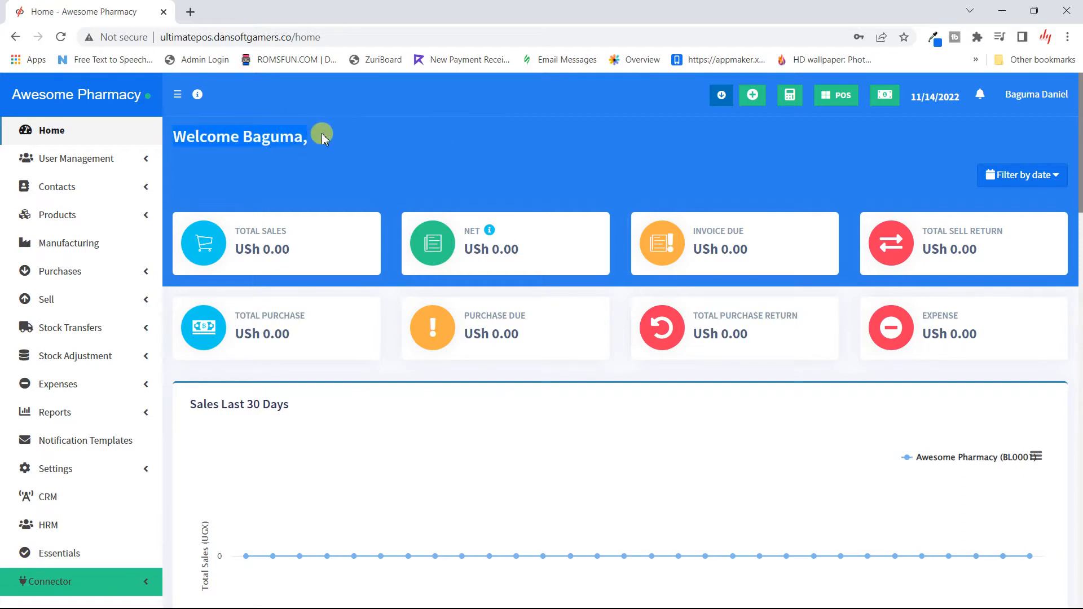
pyautogui.click(1039, 95)
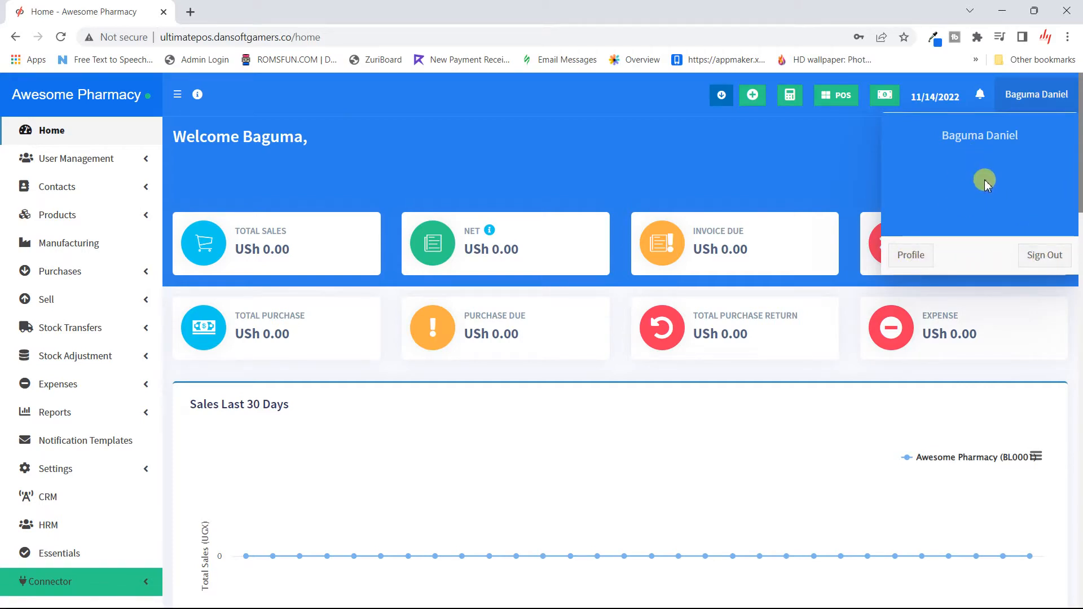
pyautogui.click(719, 165)
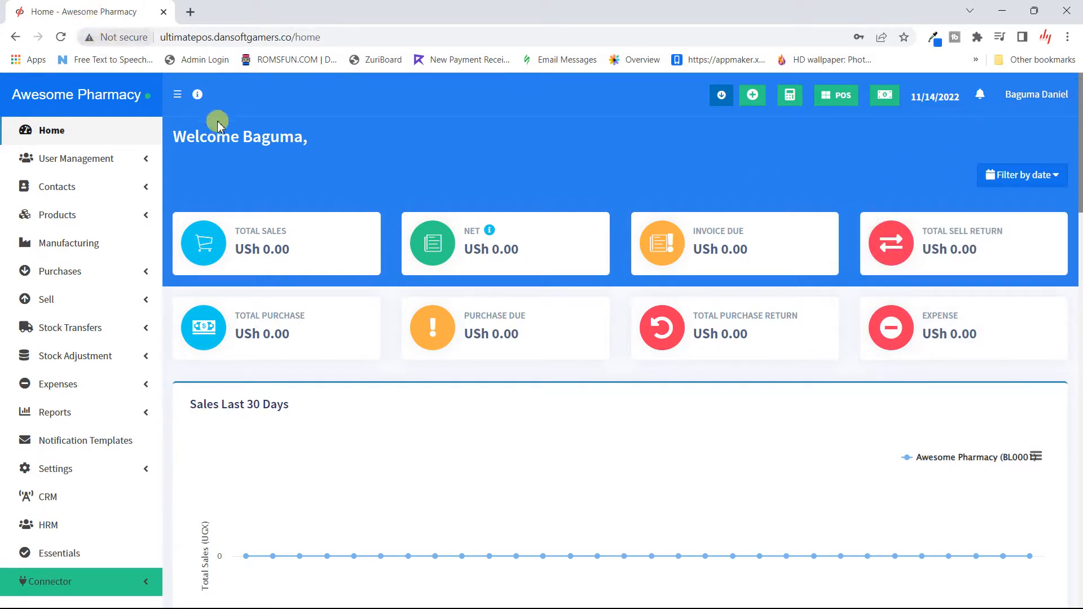
pyautogui.moveTo(199, 95)
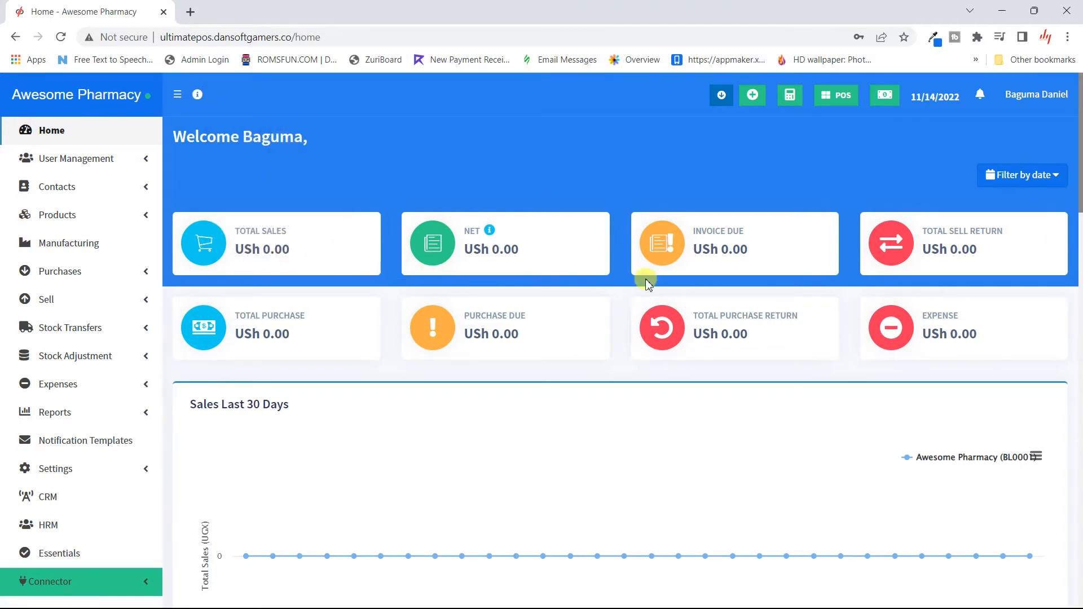
pyautogui.scroll(-4, 665, 286)
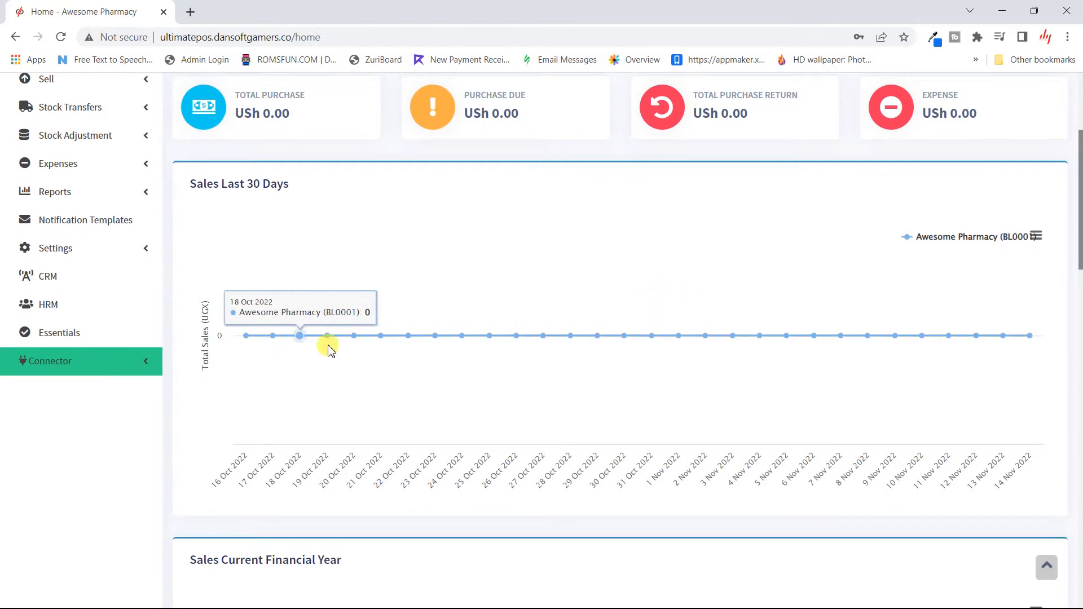
pyautogui.scroll(-20, 735, 359)
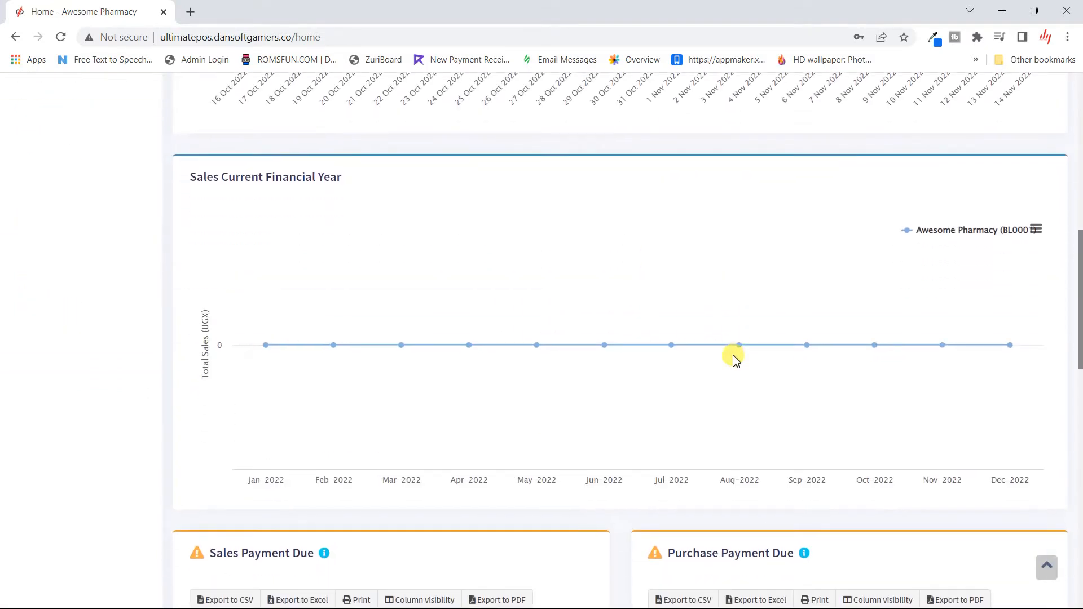
pyautogui.scroll(15, 734, 360)
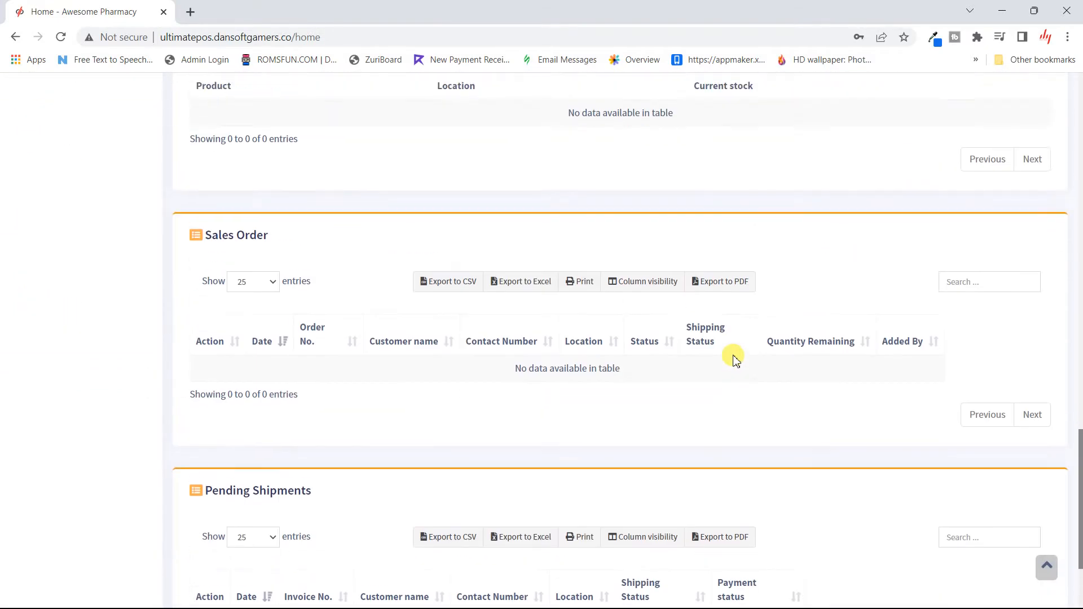
pyautogui.scroll(3, 734, 360)
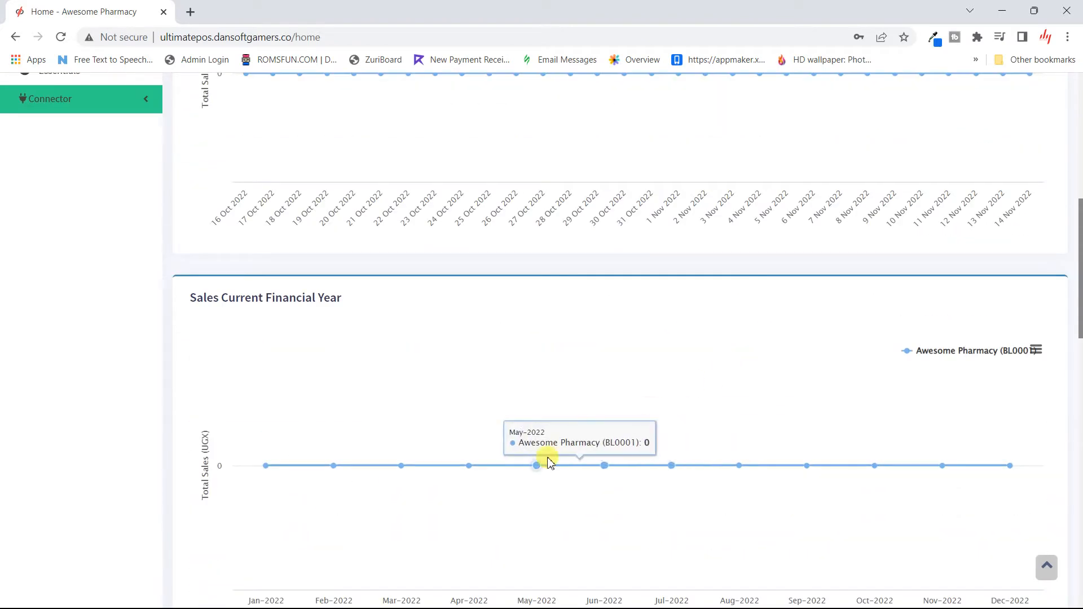
pyautogui.scroll(-2, 484, 406)
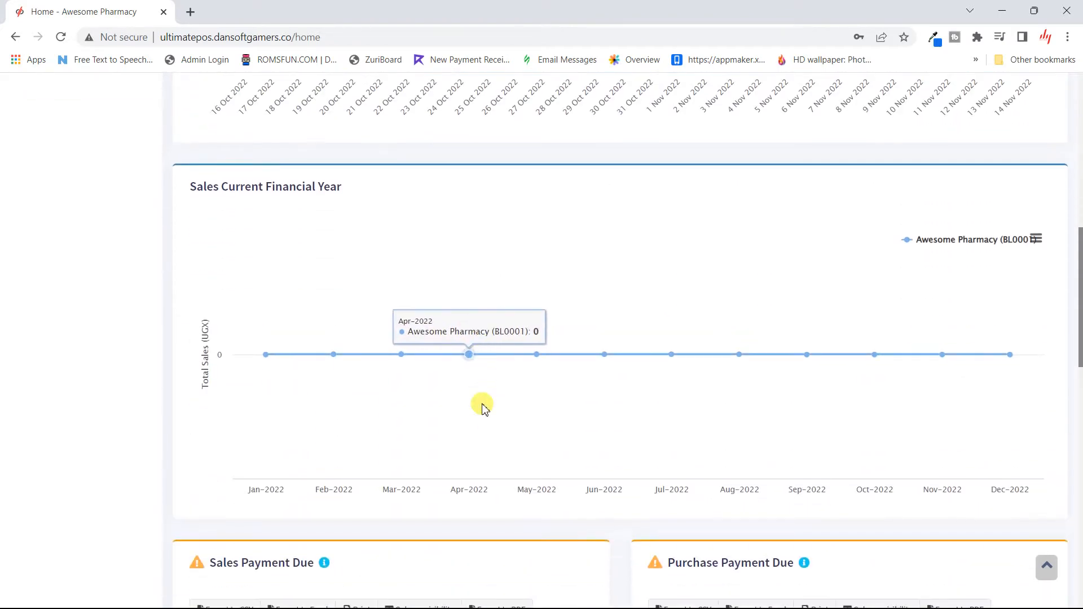
pyautogui.scroll(1, 484, 407)
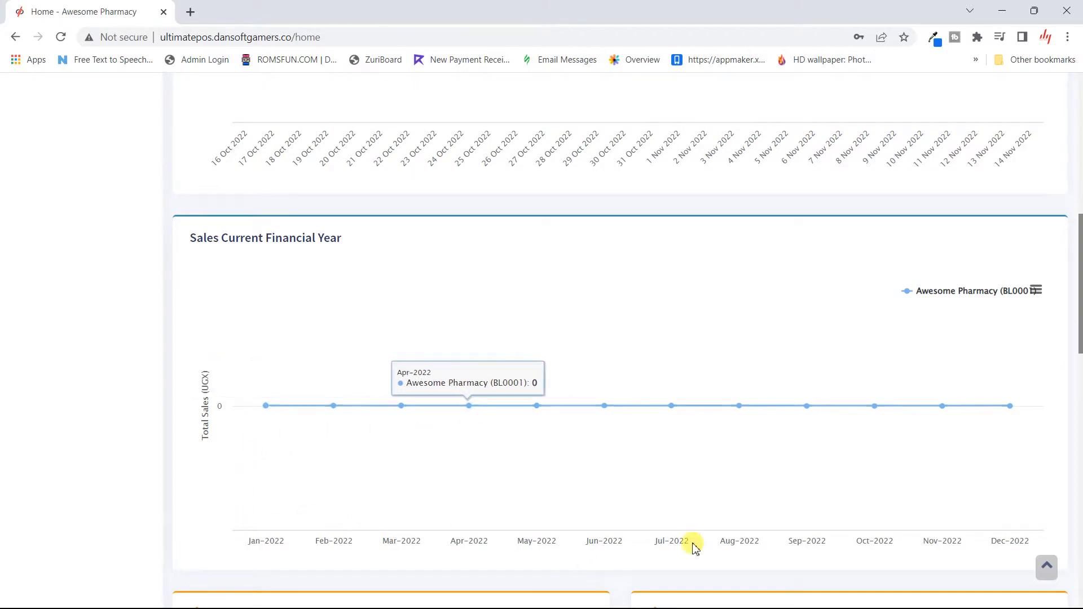
pyautogui.scroll(5, 715, 481)
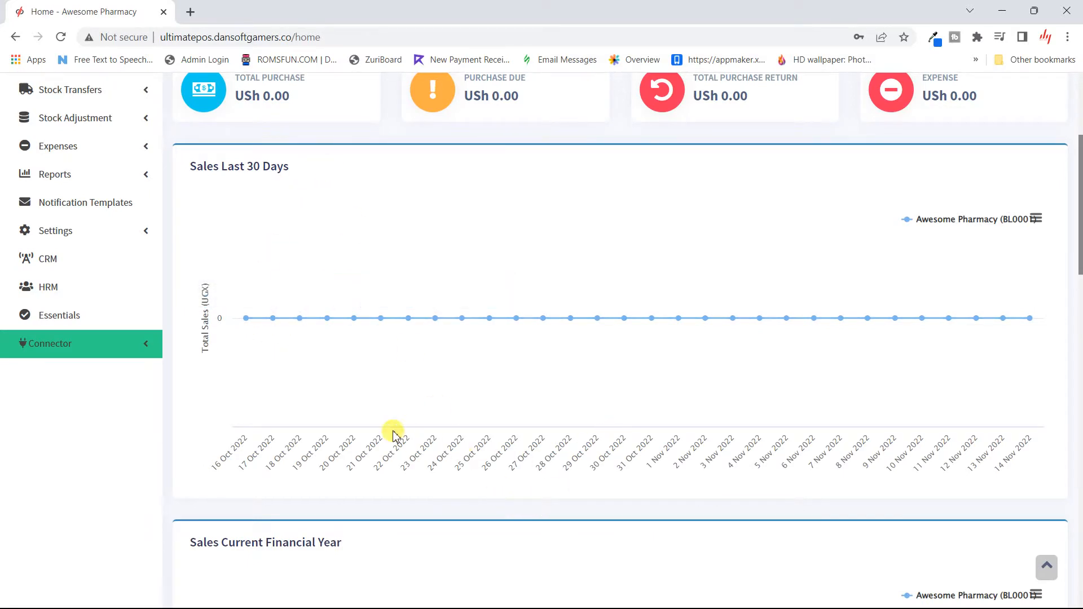
pyautogui.scroll(-10, 460, 406)
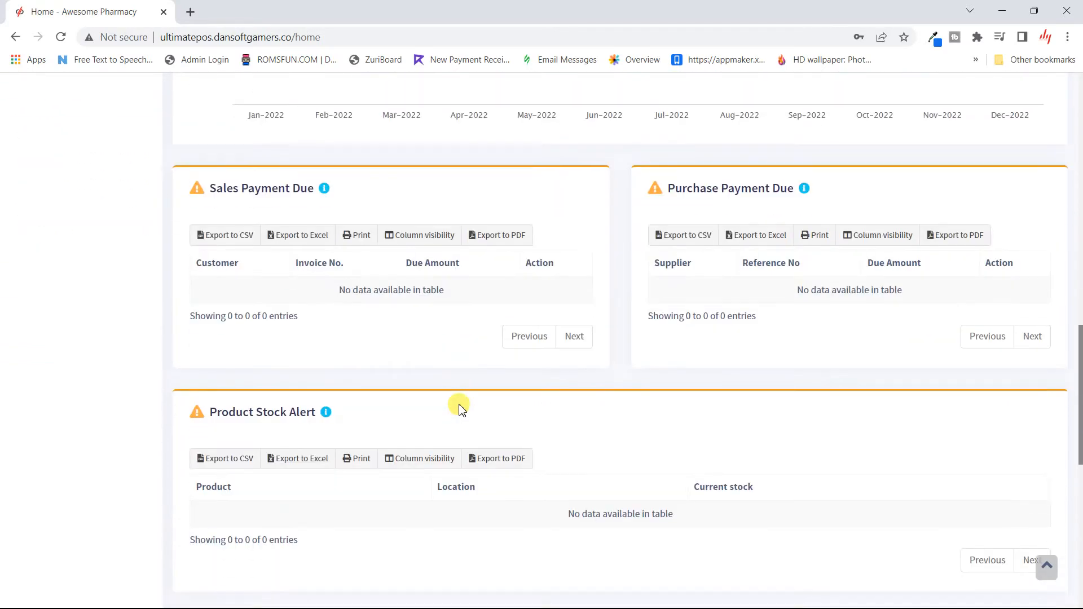
pyautogui.scroll(2, 460, 406)
pyautogui.scroll(-1, 460, 407)
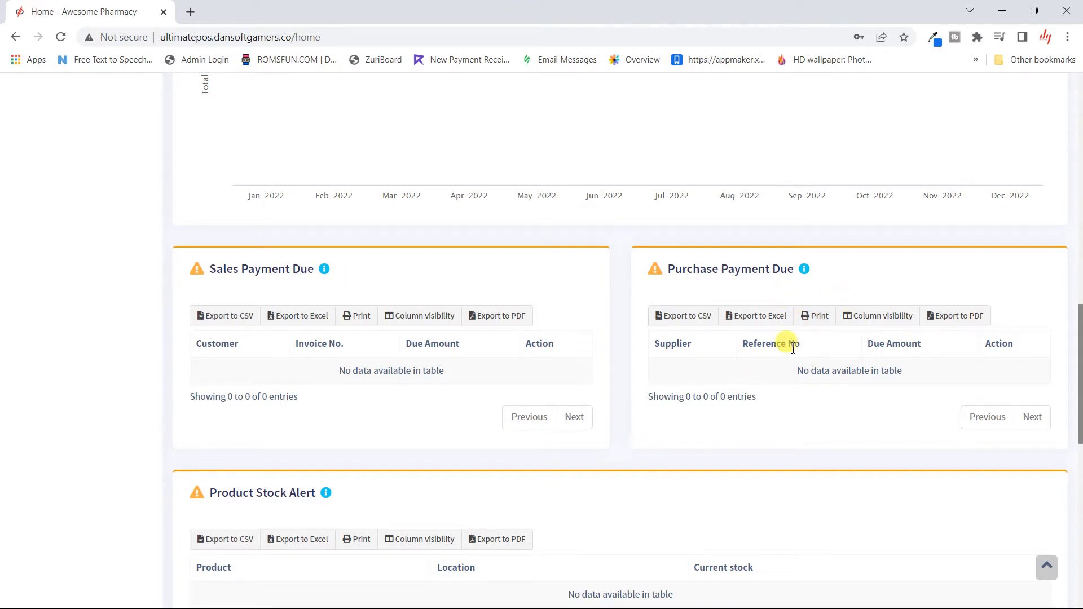
pyautogui.scroll(-2, 793, 348)
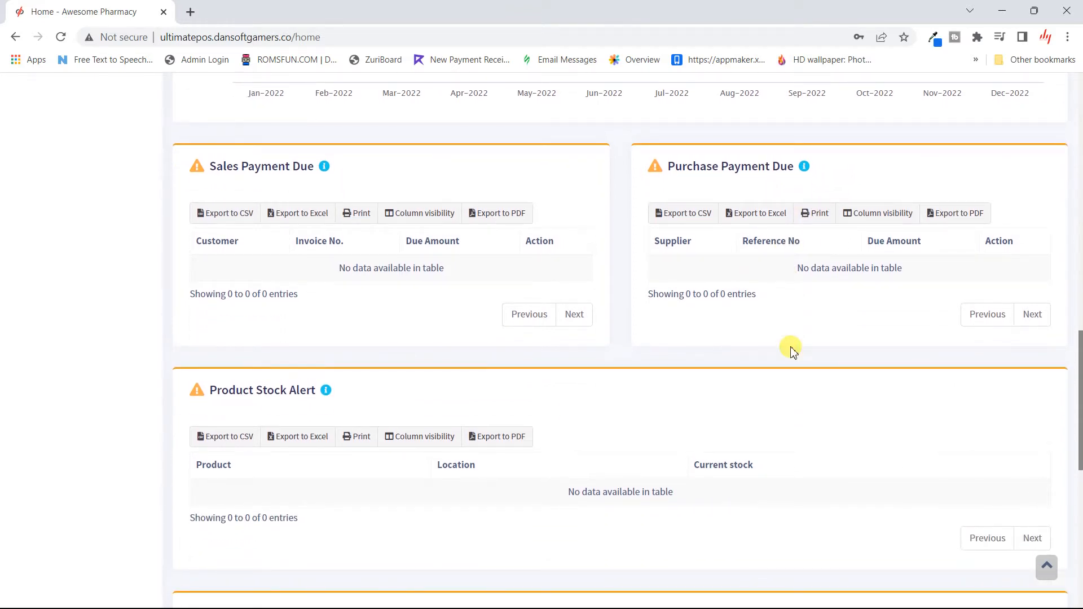
pyautogui.scroll(-3, 792, 349)
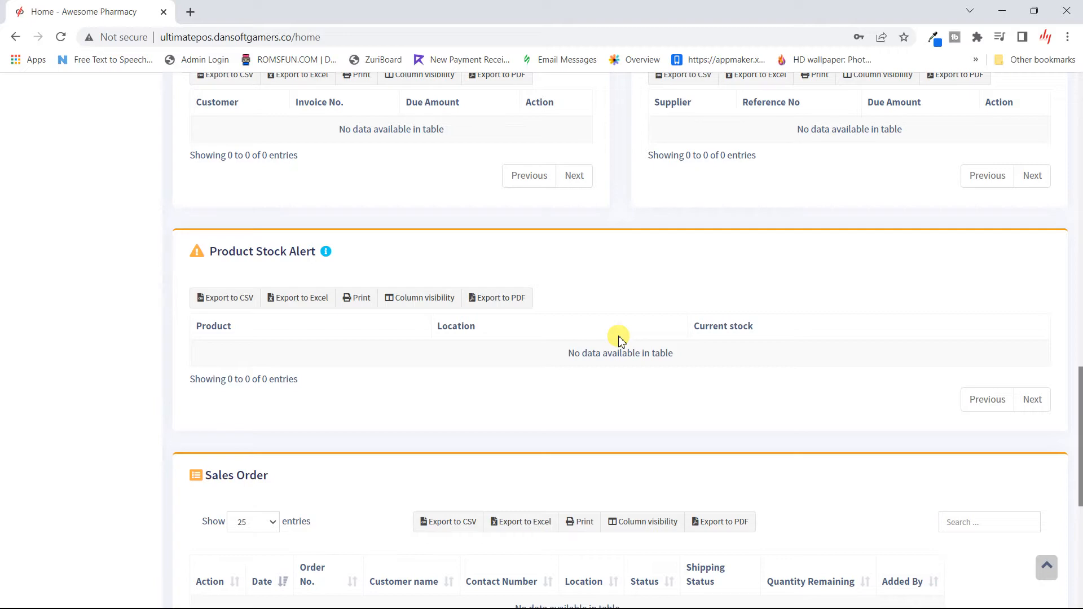
pyautogui.scroll(-7, 621, 340)
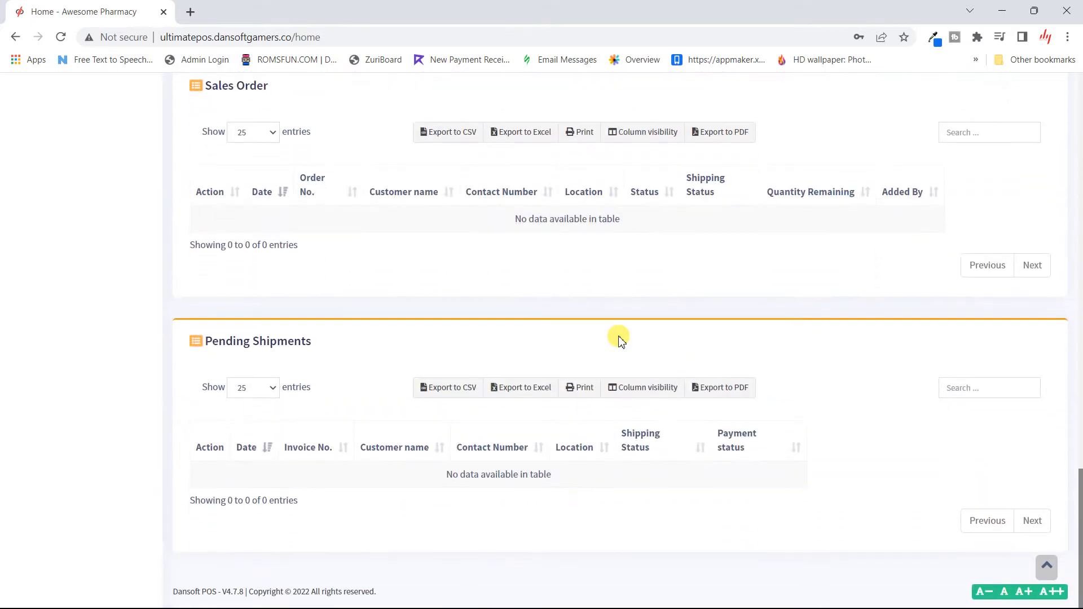
pyautogui.scroll(20, 620, 340)
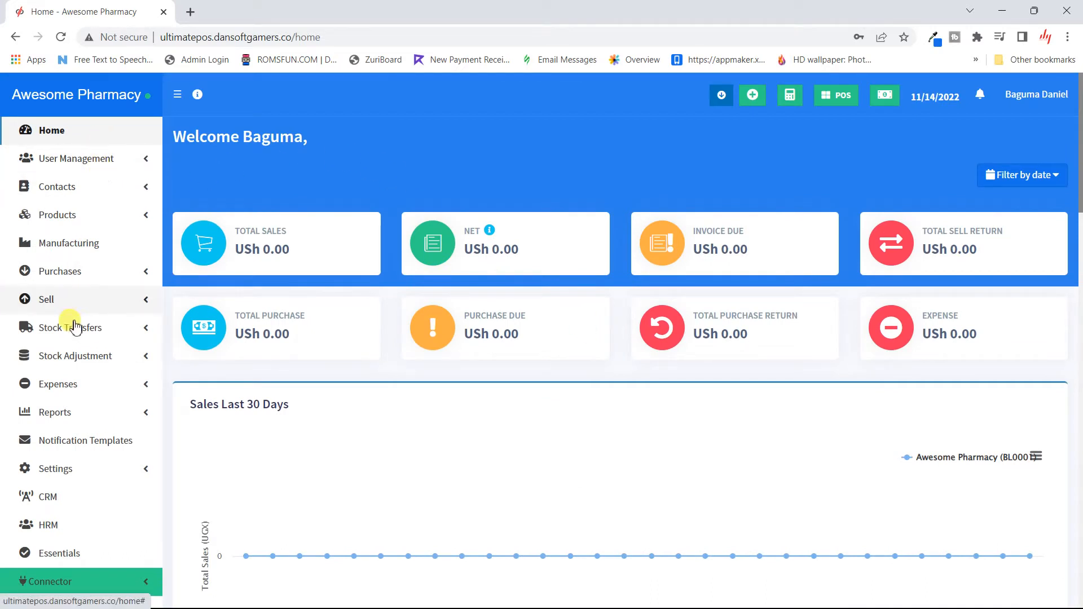
pyautogui.scroll(-2, 100, 496)
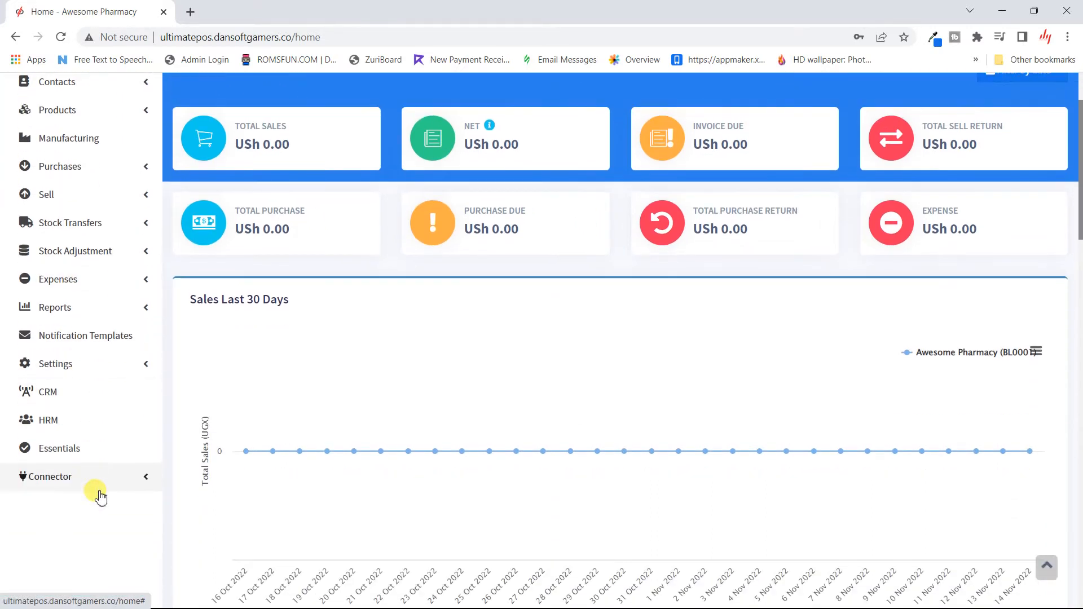
pyautogui.scroll(2, 100, 497)
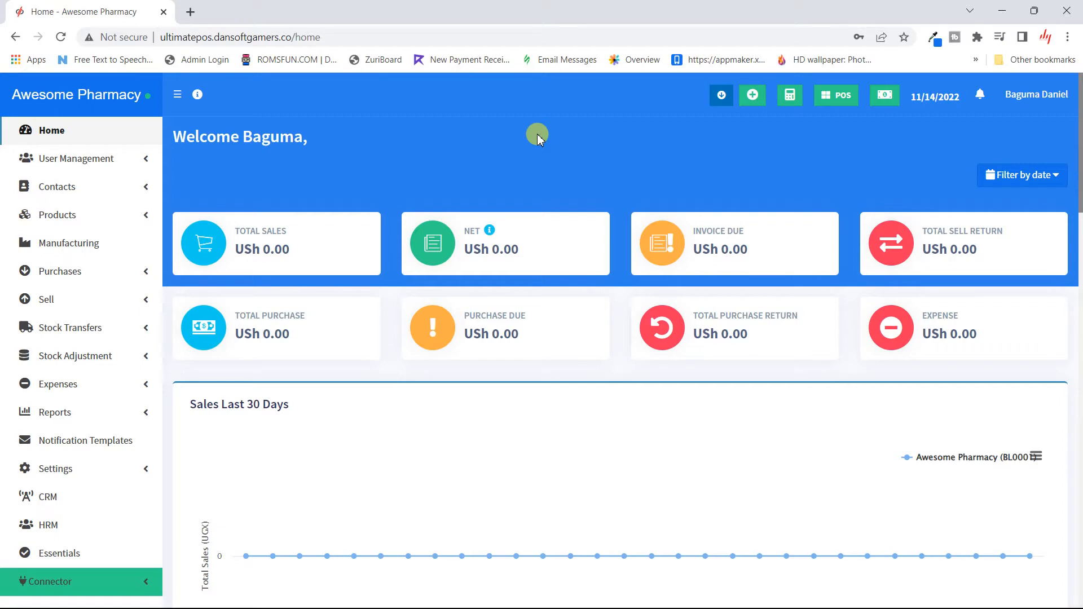
# - Open the clock-in form, write the note 'i faced alot of jam', then erase it
pyautogui.click(725, 97)
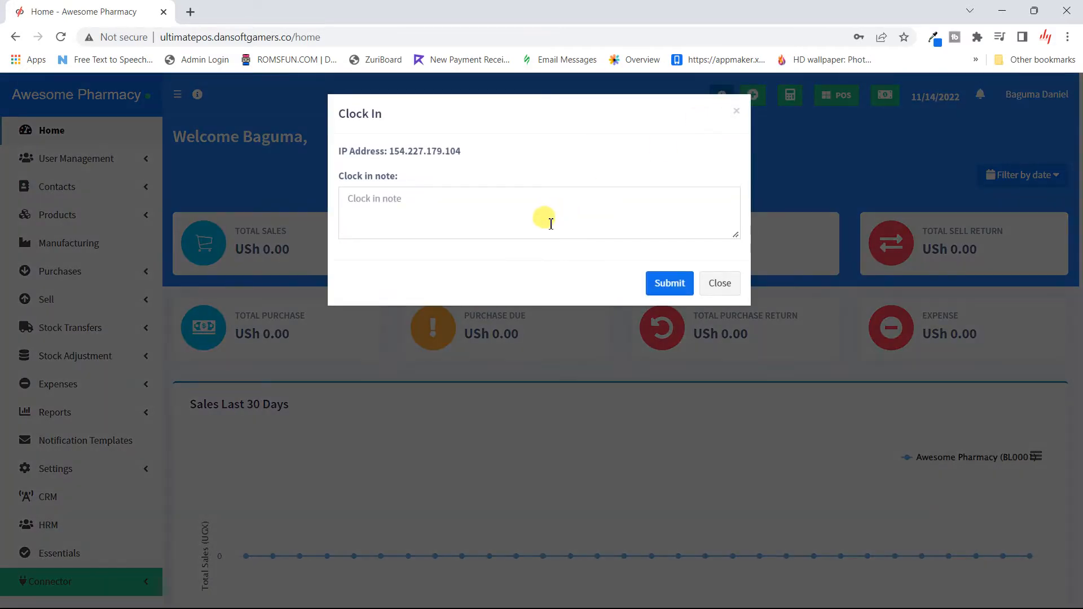
pyautogui.click(550, 224)
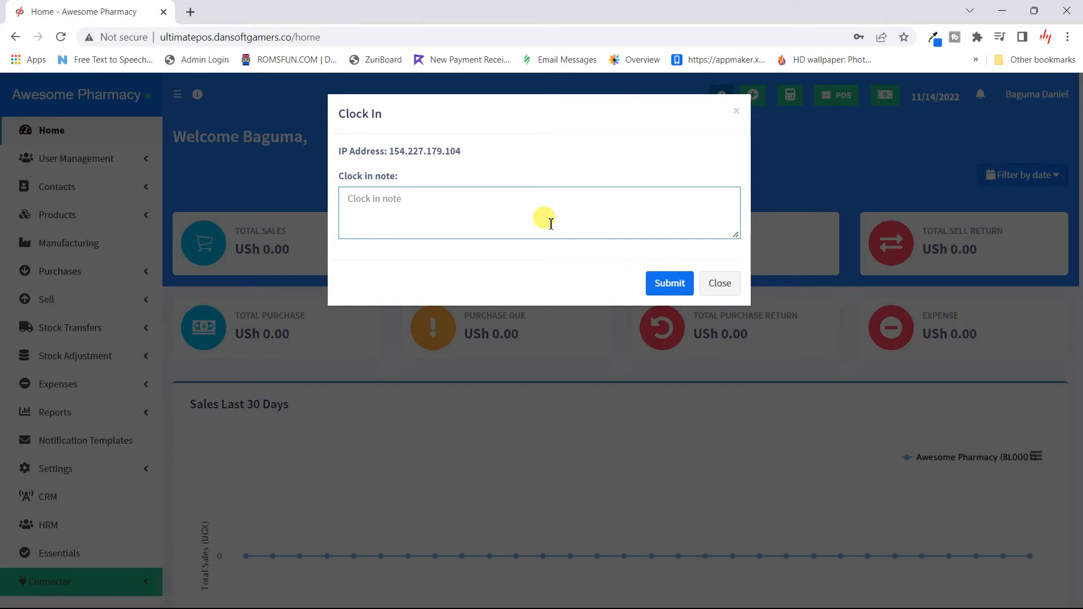
pyautogui.write('i faced alot of jam')
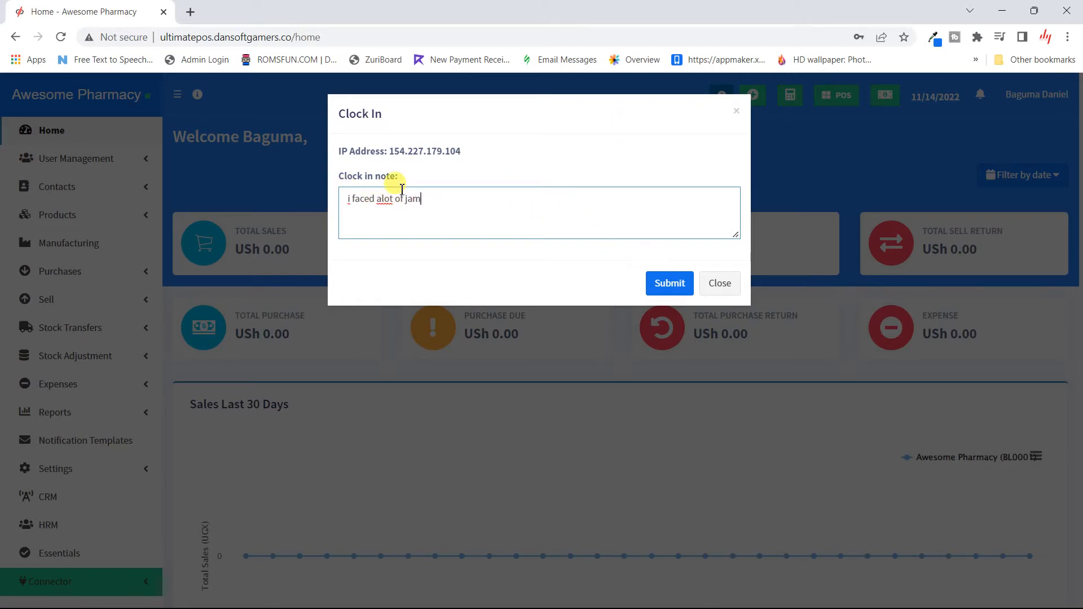
pyautogui.hotkey('ctrl', 'a')
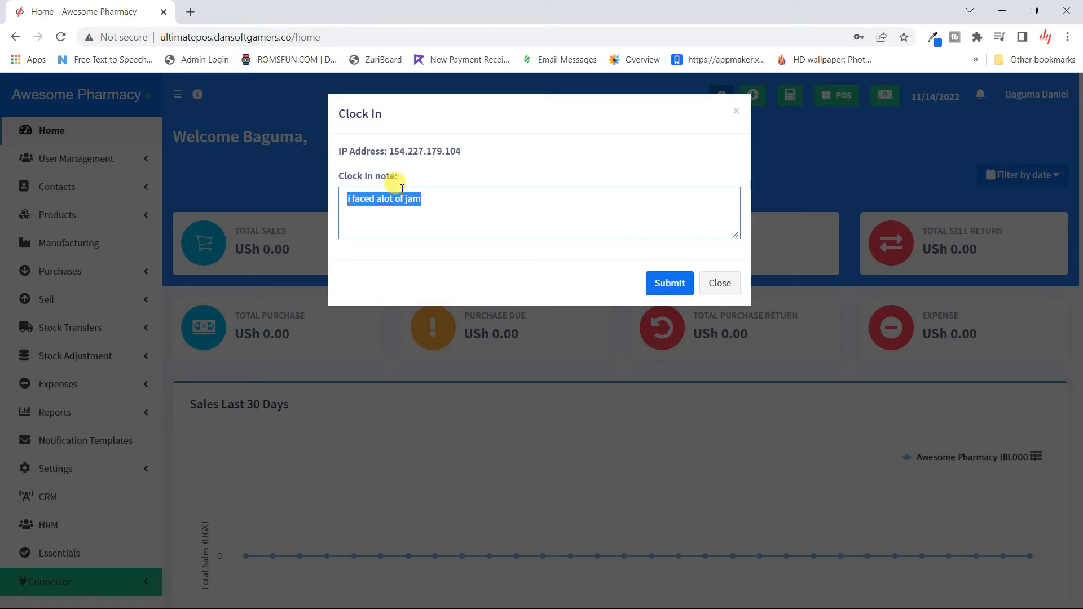
pyautogui.press('BackSpace')
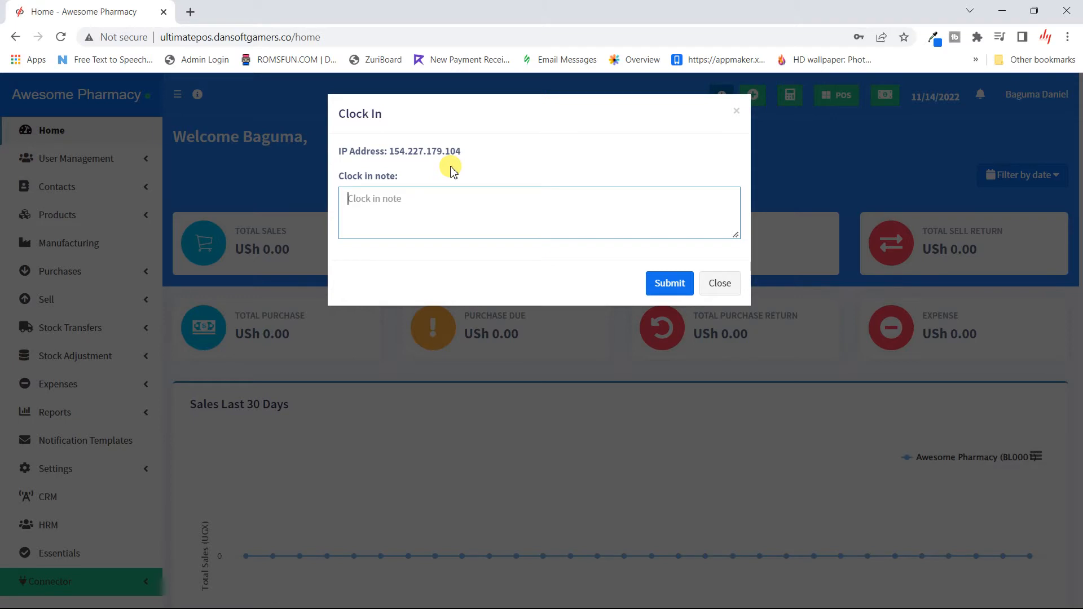
# - Submit the empty clock-in, dismiss the 'No active shift for this time' error, and close the dialog
pyautogui.click(683, 288)
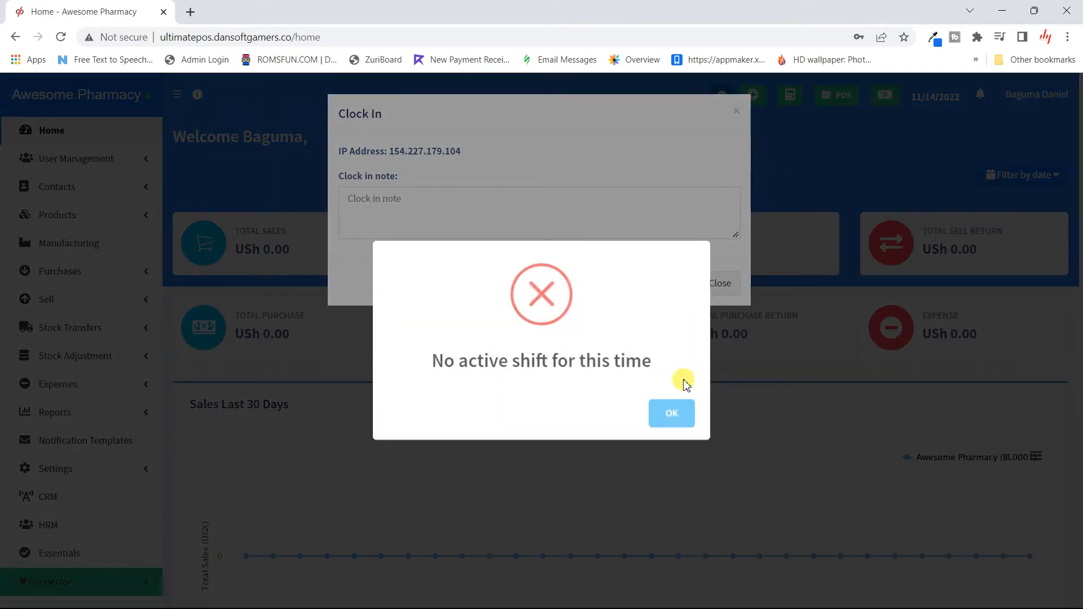
pyautogui.click(673, 412)
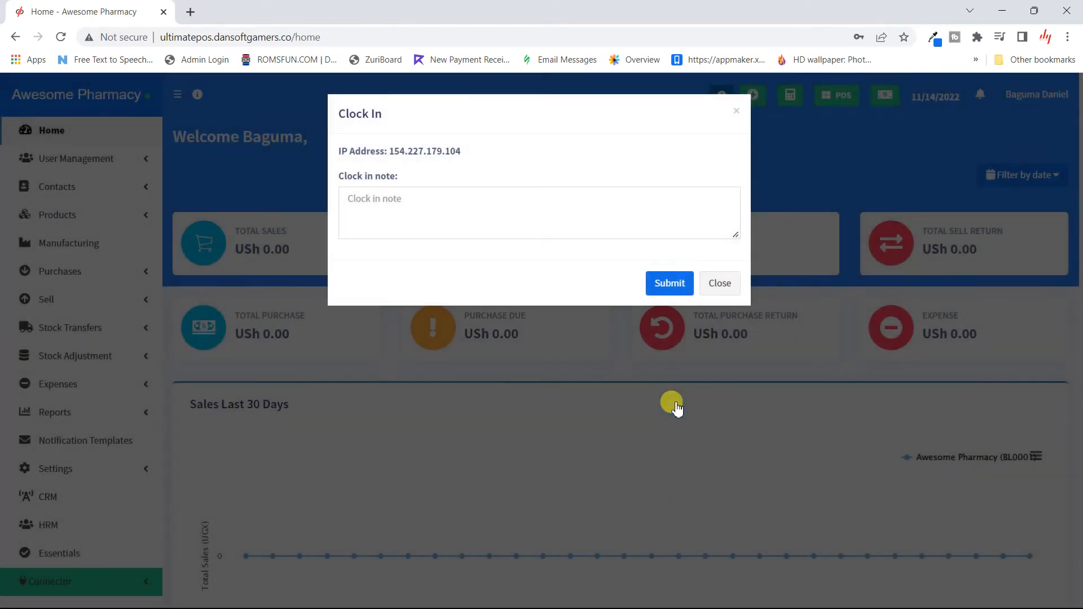
pyautogui.click(731, 289)
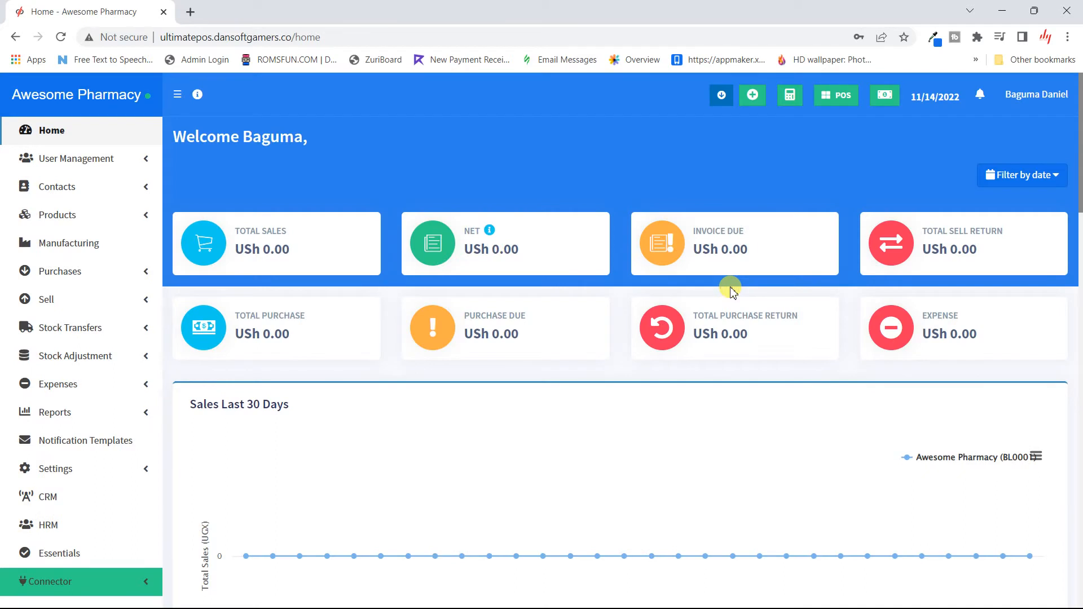
# - Look over the calendar/to-do shortcuts and calculator, then go to the Open Cash Register page
pyautogui.click(758, 103)
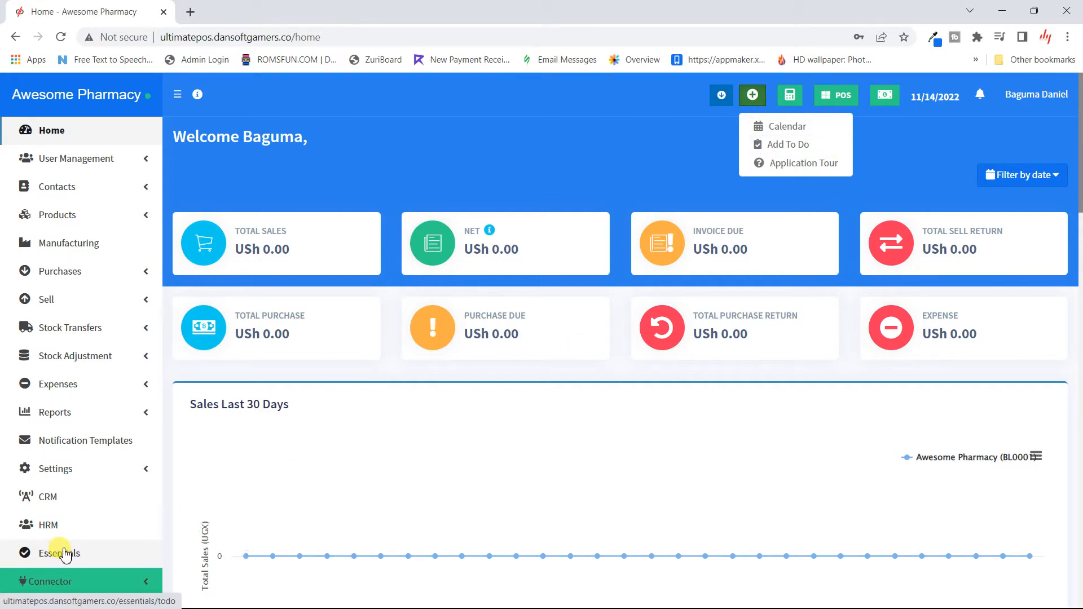
pyautogui.click(790, 95)
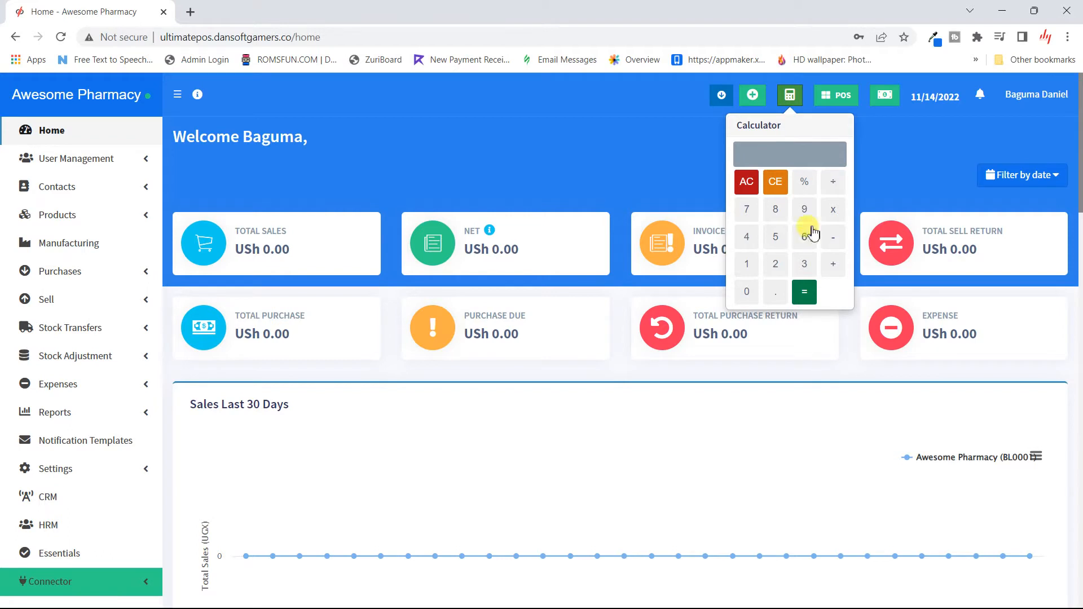
pyautogui.click(843, 102)
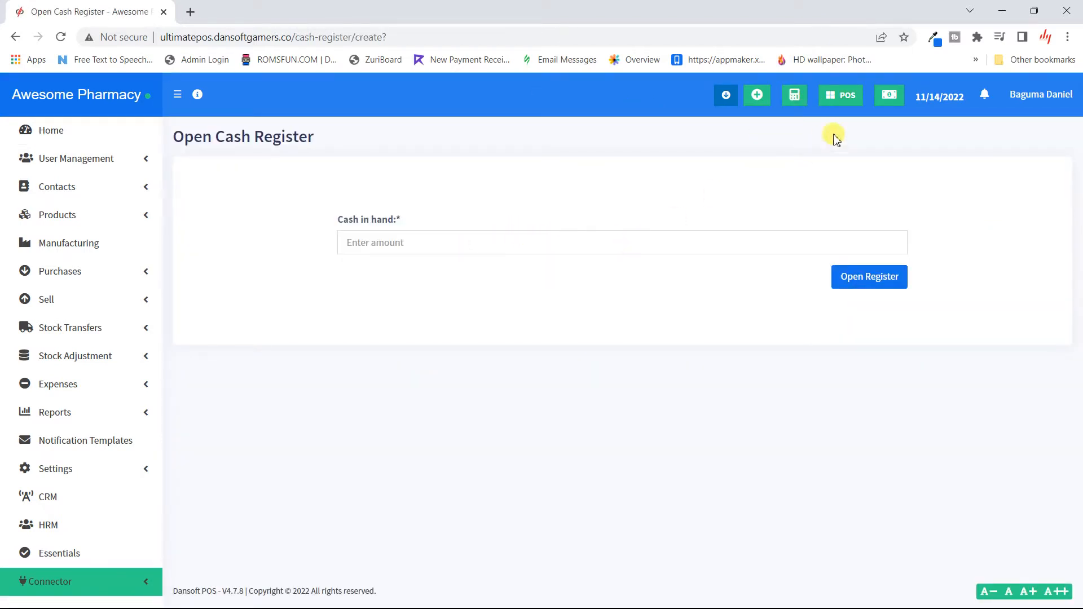
# - Review today's profit summary (all USh 0.00), close it, and bring it up again
pyautogui.click(889, 95)
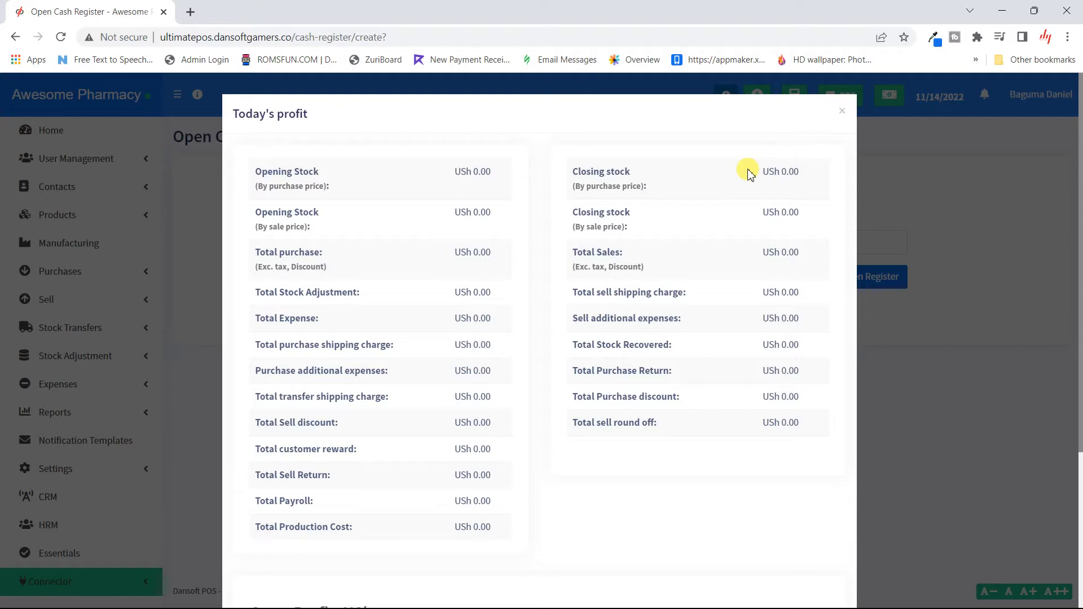
pyautogui.scroll(-4, 628, 440)
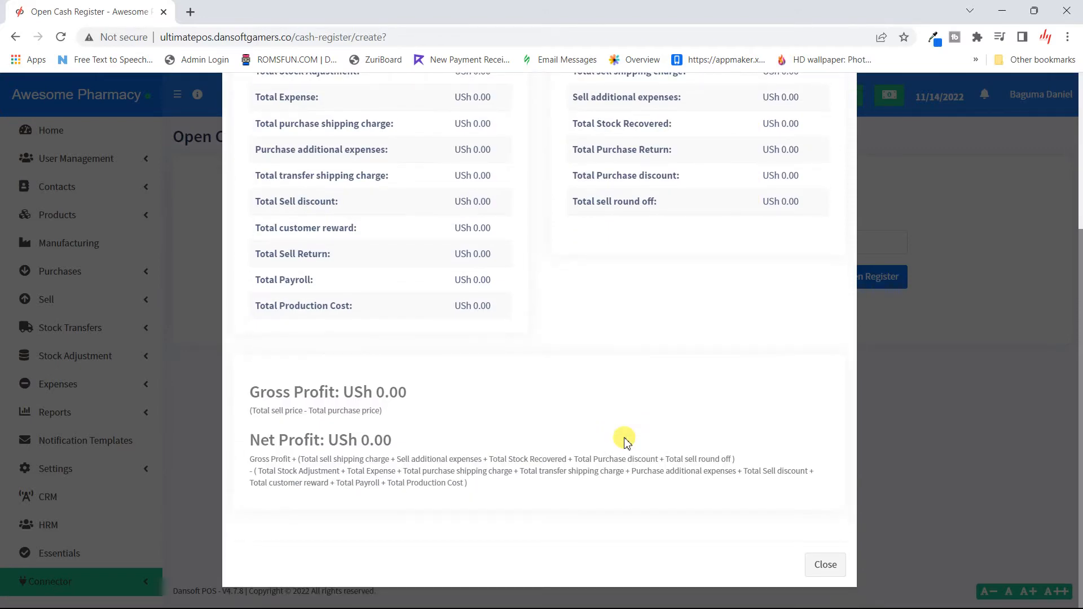
pyautogui.scroll(4, 661, 406)
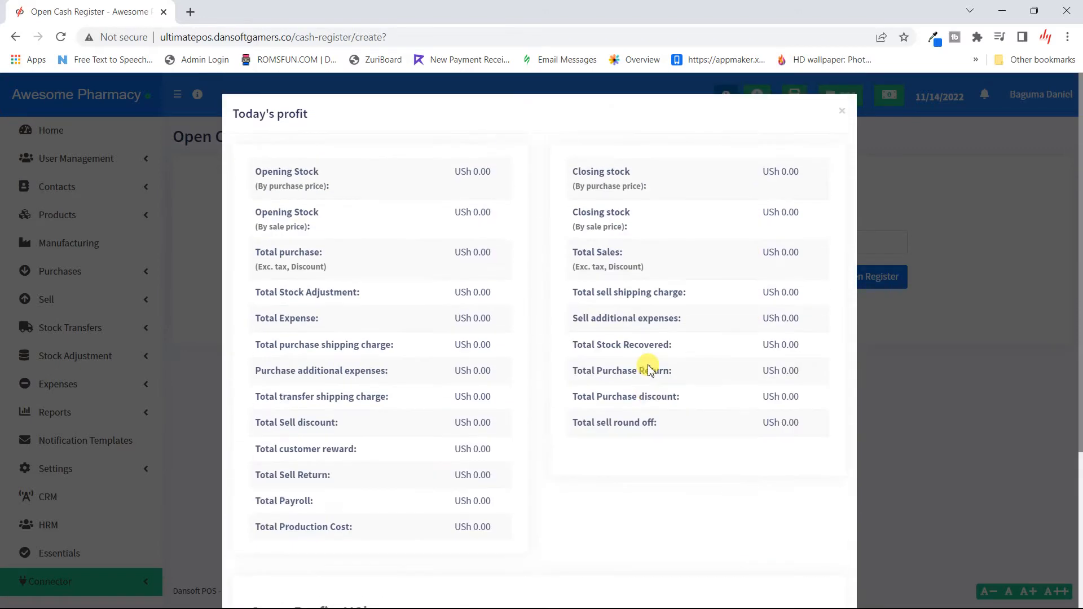
pyautogui.click(843, 116)
pyautogui.click(890, 96)
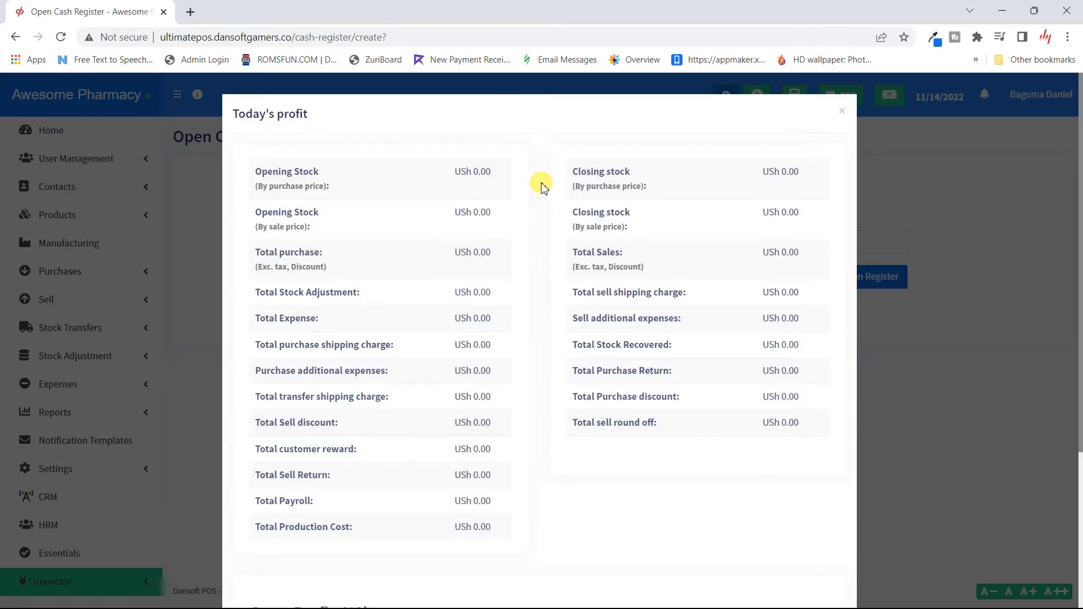
# - Close the profit summary and check the notifications, which are empty
pyautogui.click(842, 111)
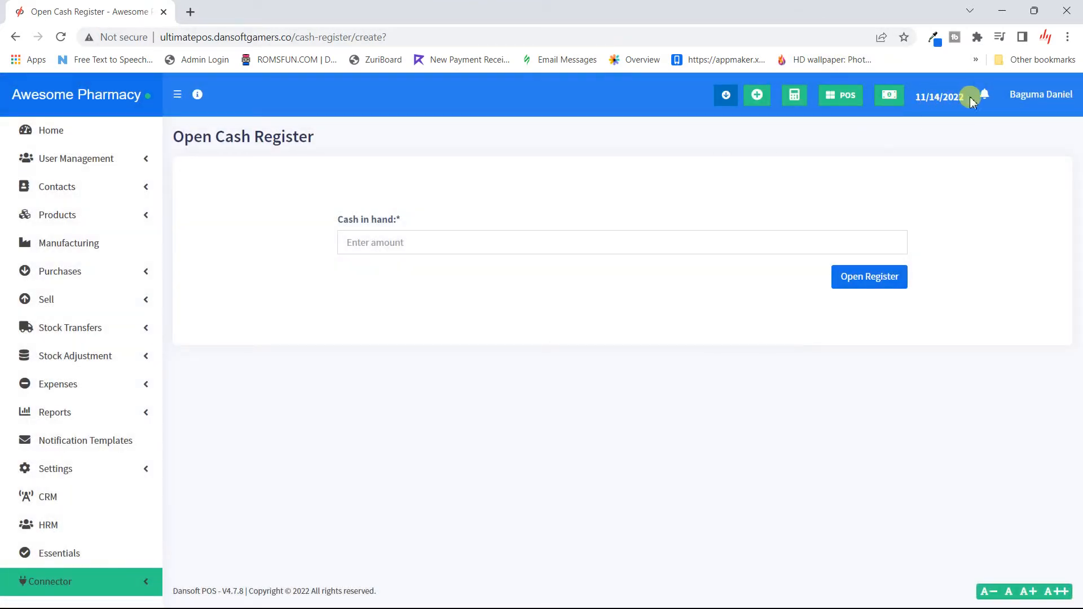
pyautogui.click(985, 102)
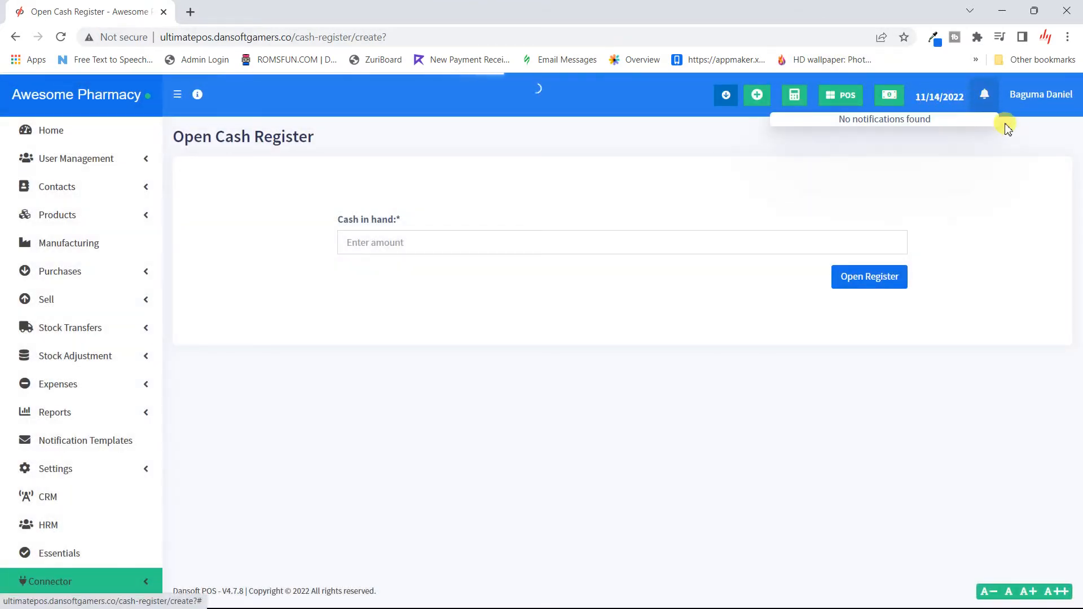
pyautogui.click(993, 101)
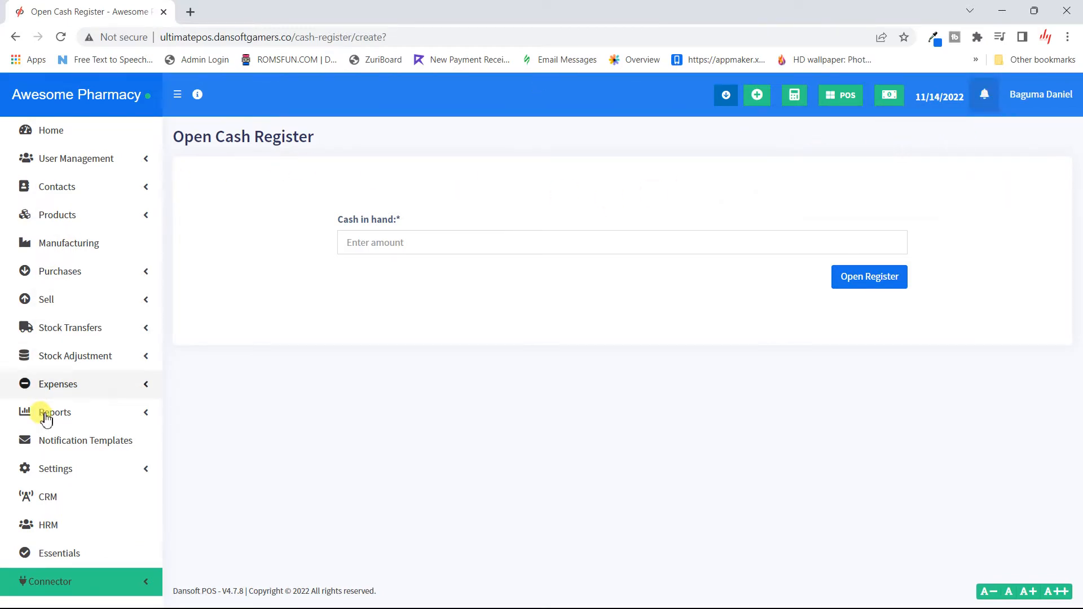
# - Open the Business Settings page from the sidebar's Settings section
pyautogui.click(104, 477)
pyautogui.scroll(-3, 104, 479)
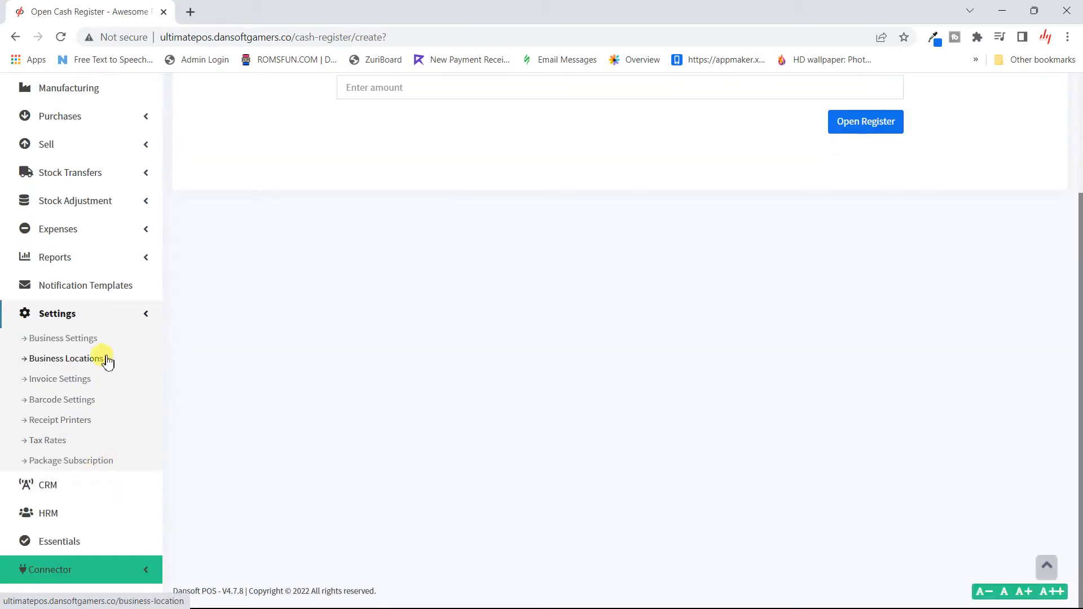
pyautogui.click(88, 346)
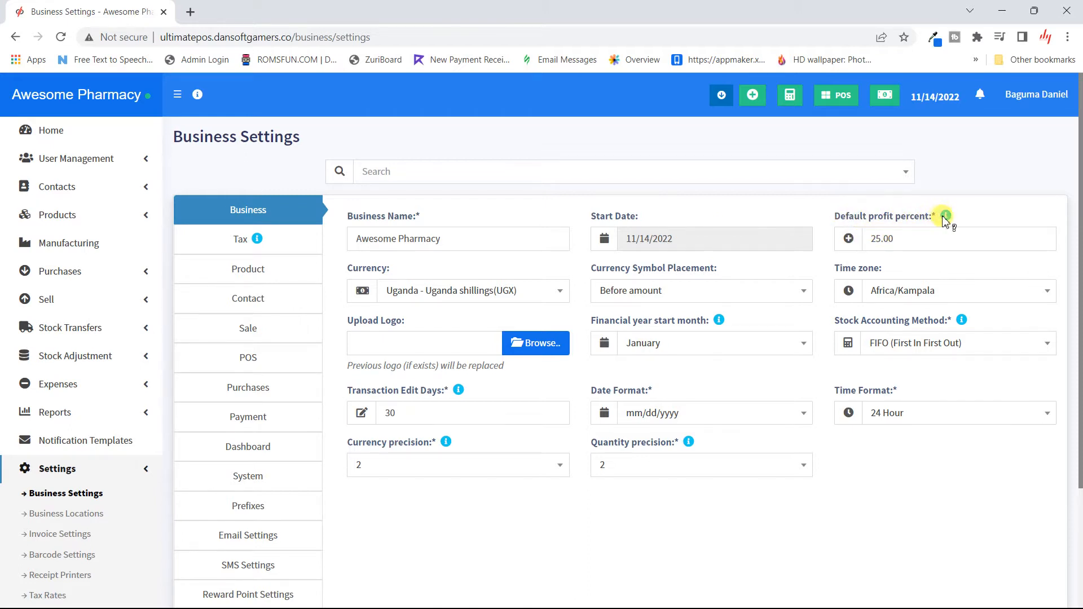
pyautogui.moveTo(946, 216)
pyautogui.doubleClick(911, 245)
pyautogui.write('1000')
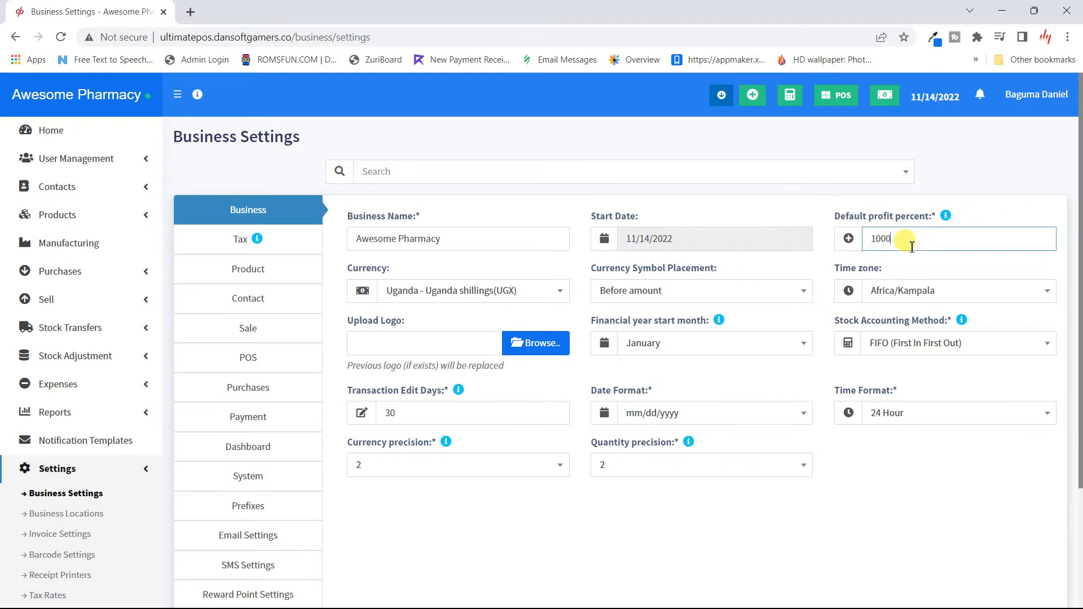
pyautogui.press('BackSpace')
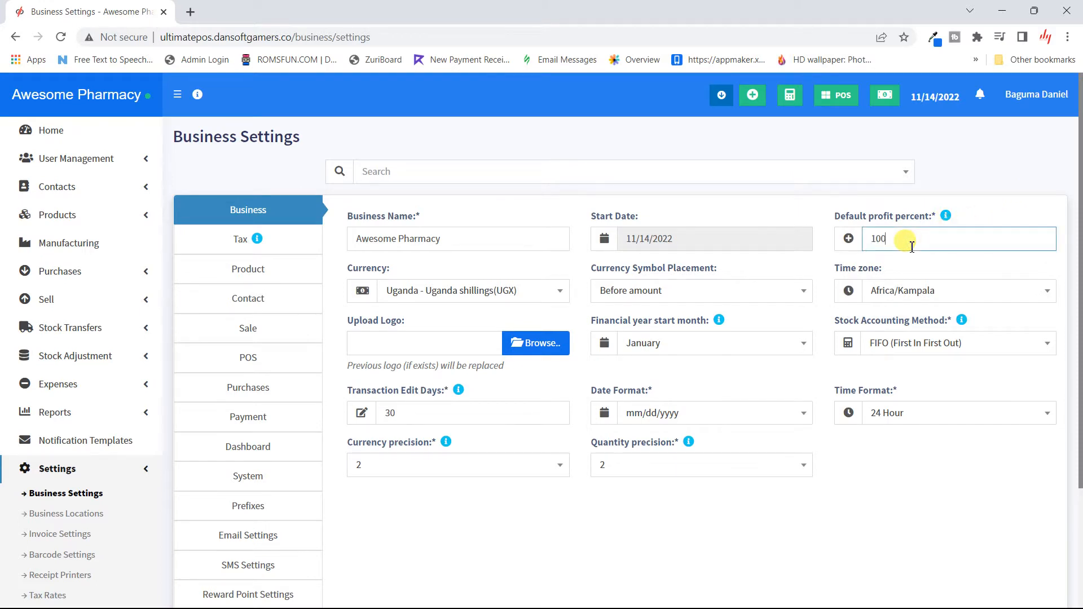
pyautogui.click(1022, 173)
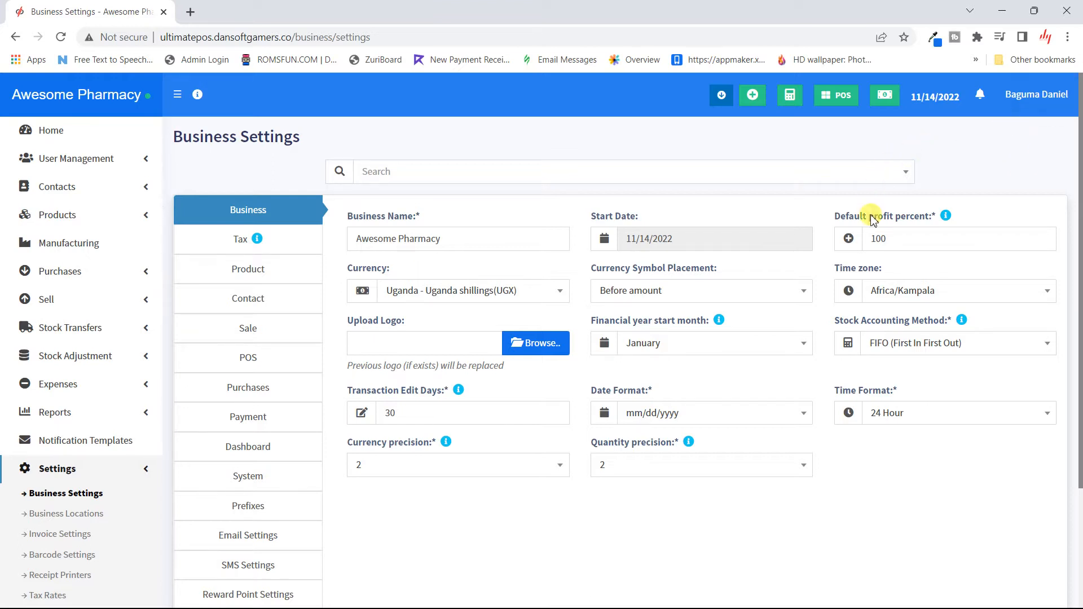
pyautogui.doubleClick(920, 239)
pyautogui.write('25')
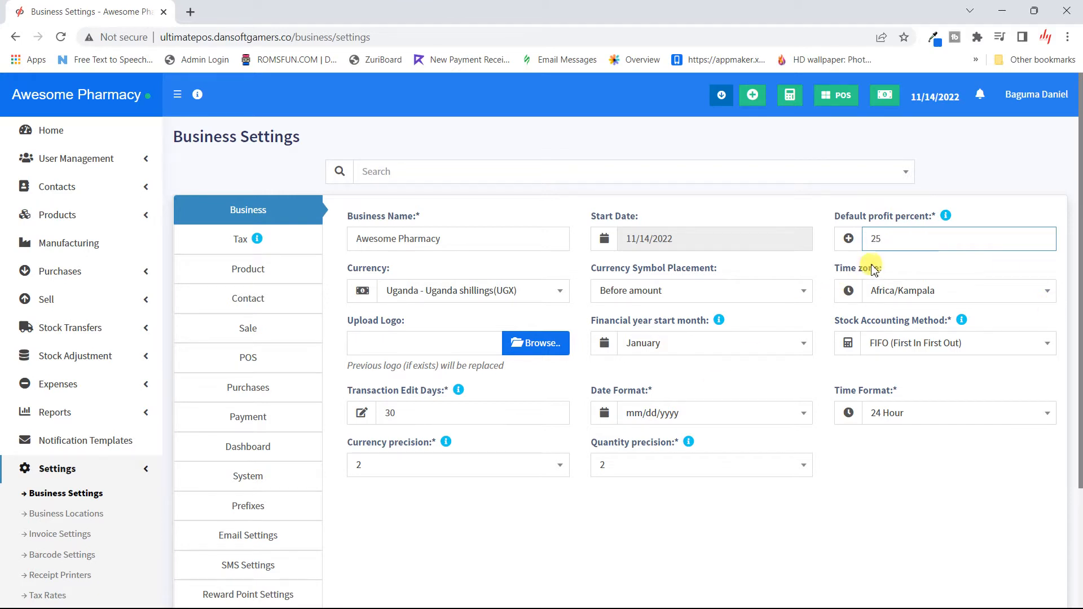
pyautogui.click(913, 257)
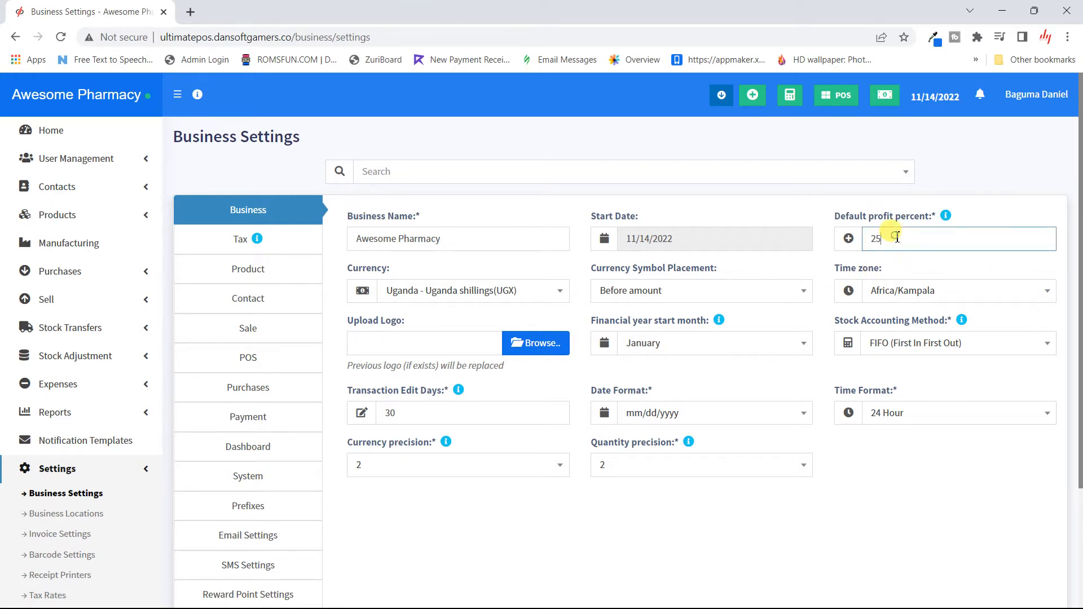
pyautogui.doubleClick(897, 238)
pyautogui.click(897, 238)
pyautogui.write('.00')
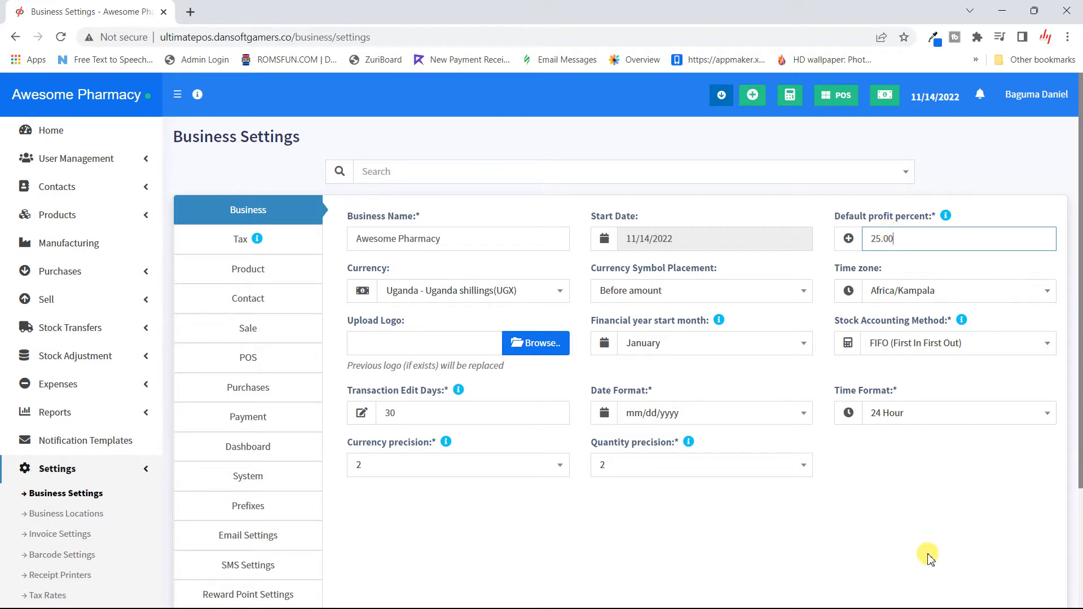
pyautogui.click(952, 483)
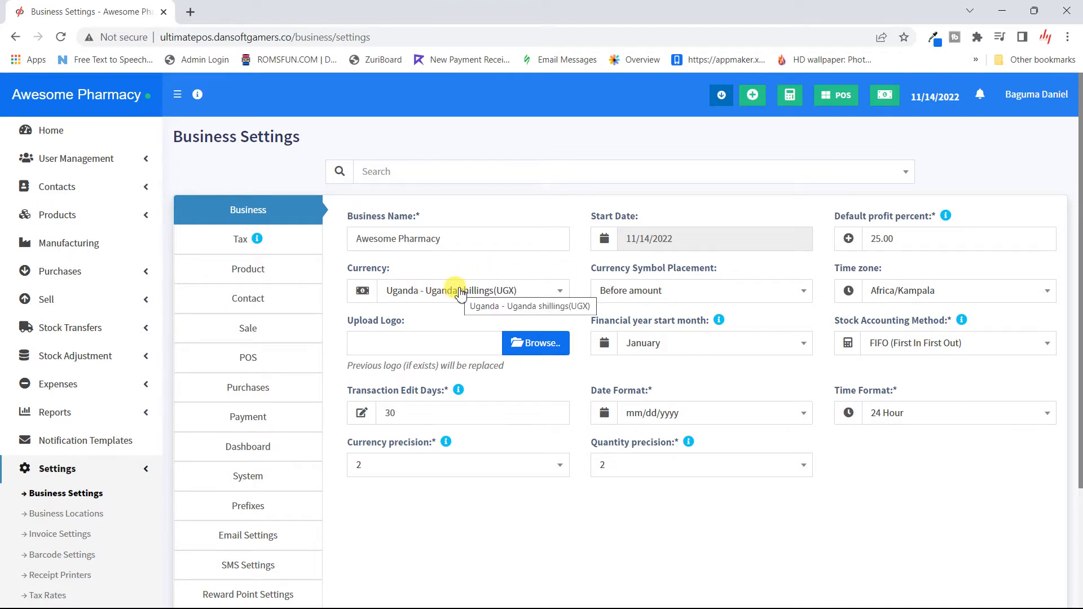
pyautogui.click(524, 294)
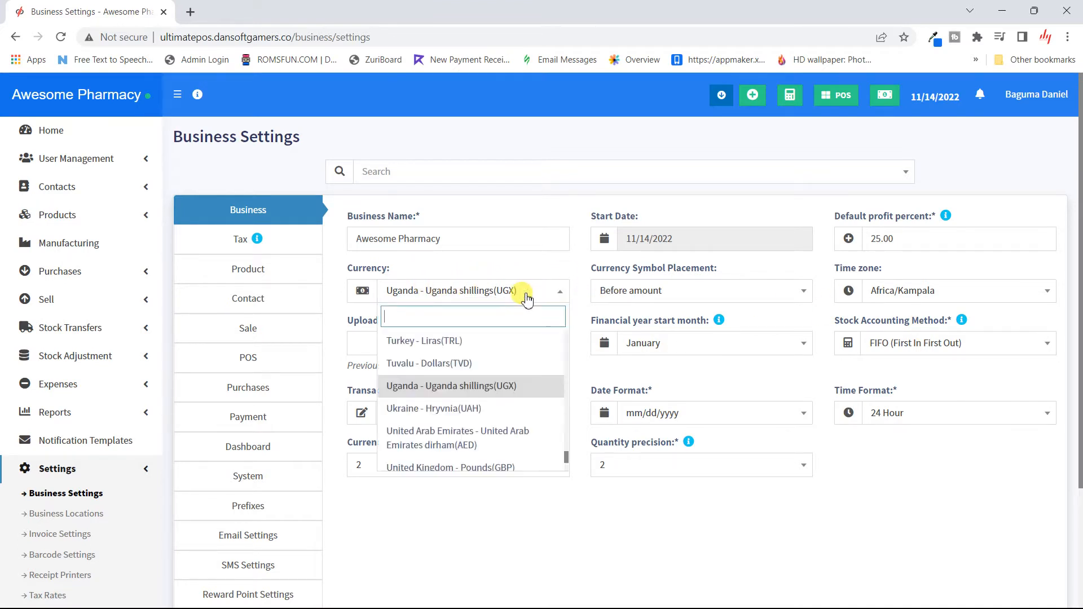
pyautogui.click(527, 298)
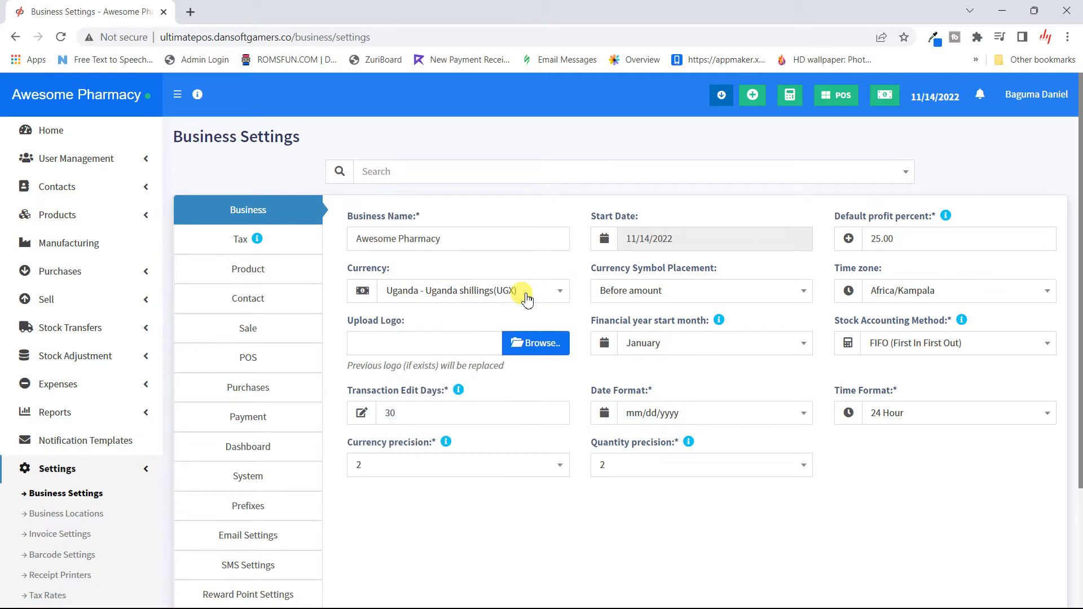
pyautogui.click(709, 299)
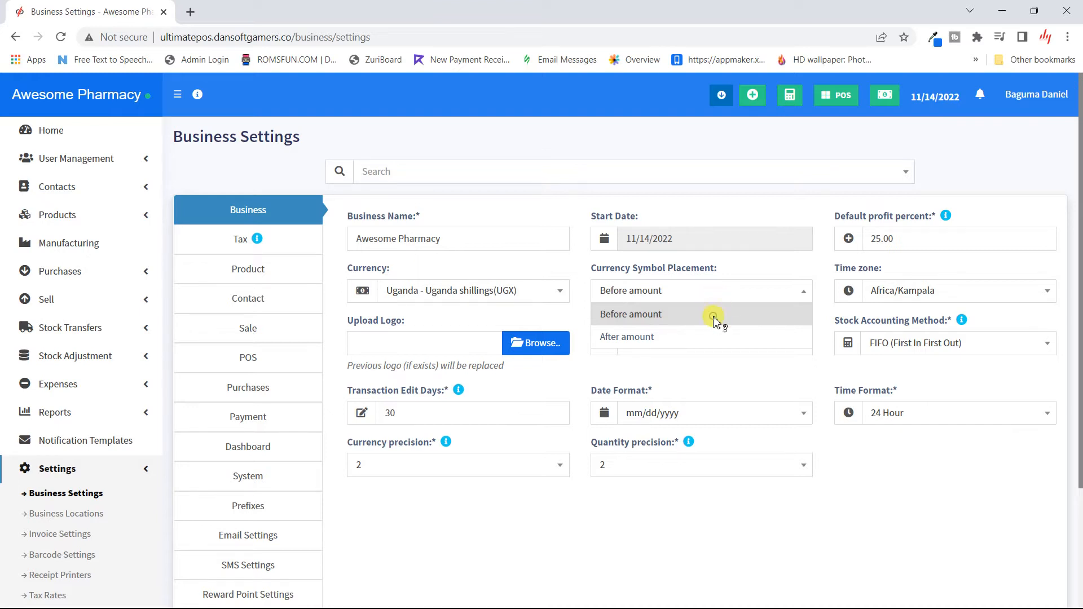
pyautogui.click(716, 315)
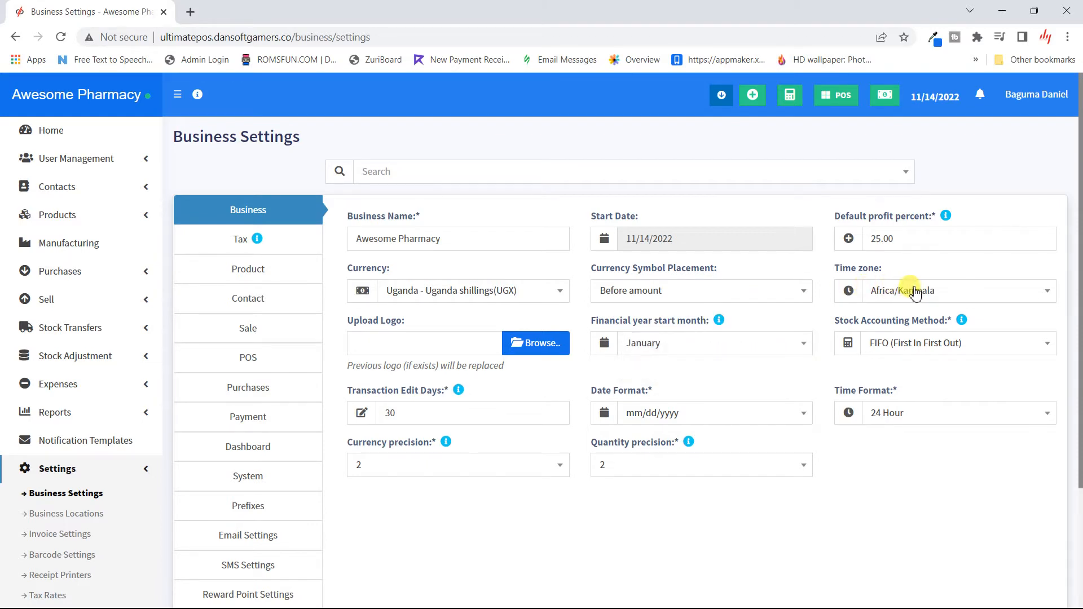
# - Choose Untitled_3.png from the Downloads folder as the logo to upload
pyautogui.click(521, 346)
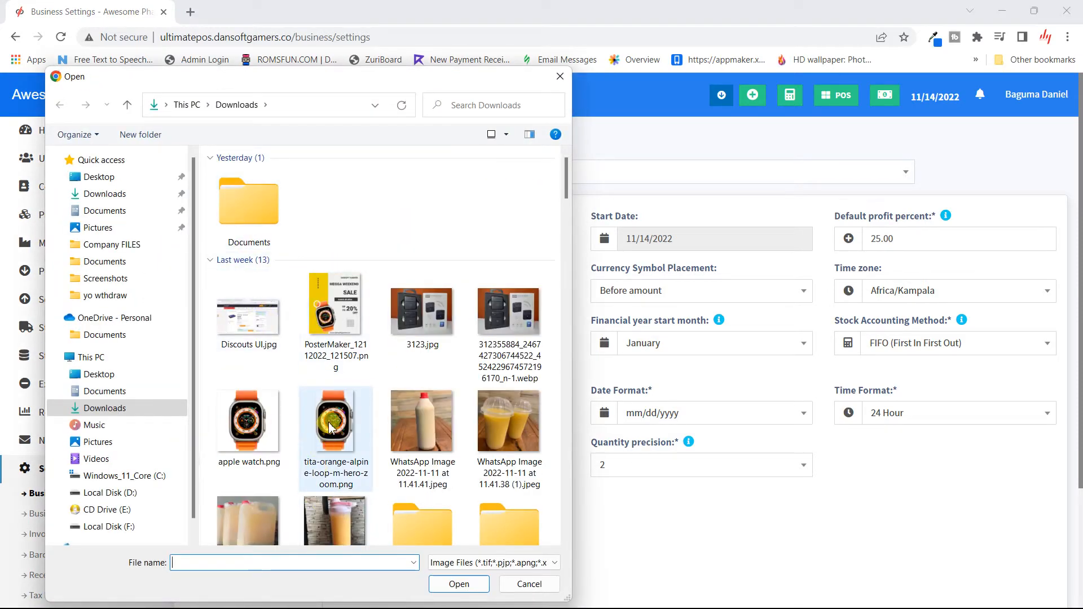
pyautogui.scroll(-5, 327, 428)
pyautogui.scroll(-10, 330, 422)
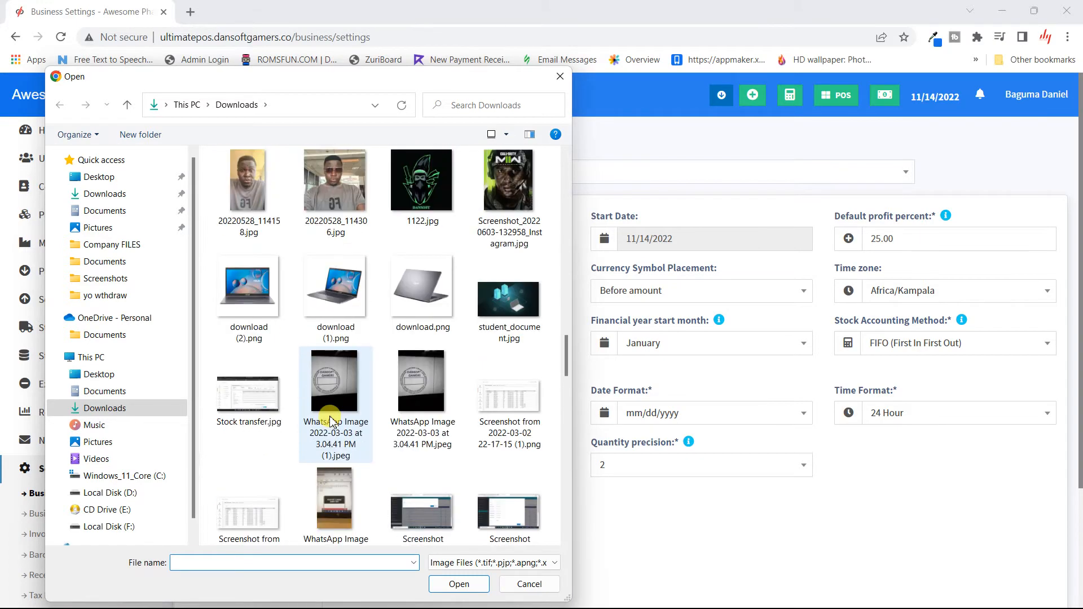
pyautogui.scroll(11, 330, 422)
pyautogui.scroll(-3, 332, 422)
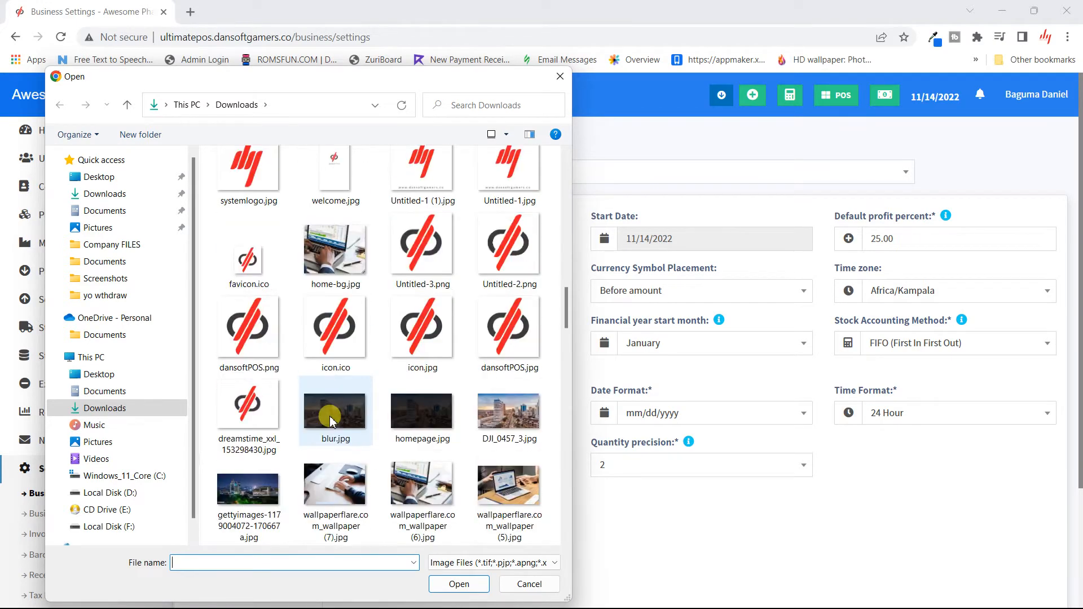
pyautogui.doubleClick(435, 259)
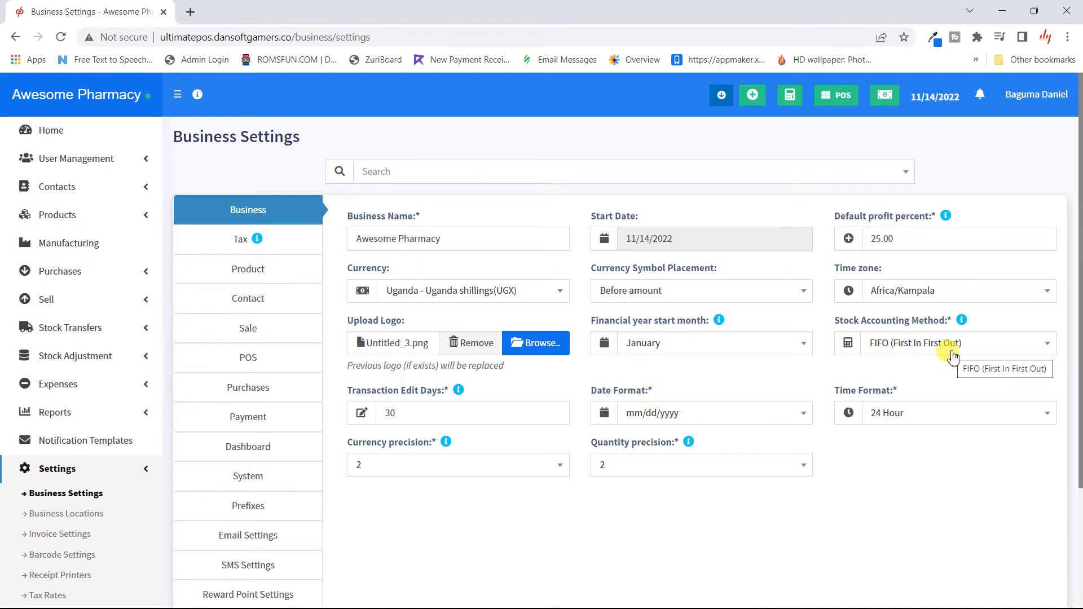
# - Set Currency precision and Quantity precision to 0 and save, getting 'Settings updated successfully'
pyautogui.scroll(-1, 644, 361)
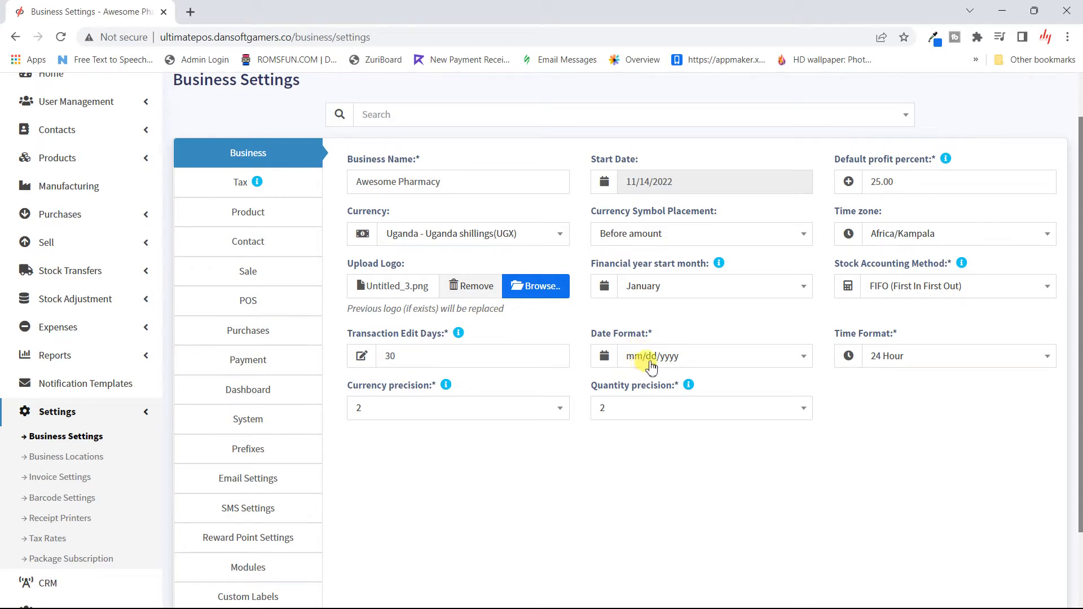
pyautogui.click(390, 414)
pyautogui.click(389, 415)
pyautogui.click(416, 410)
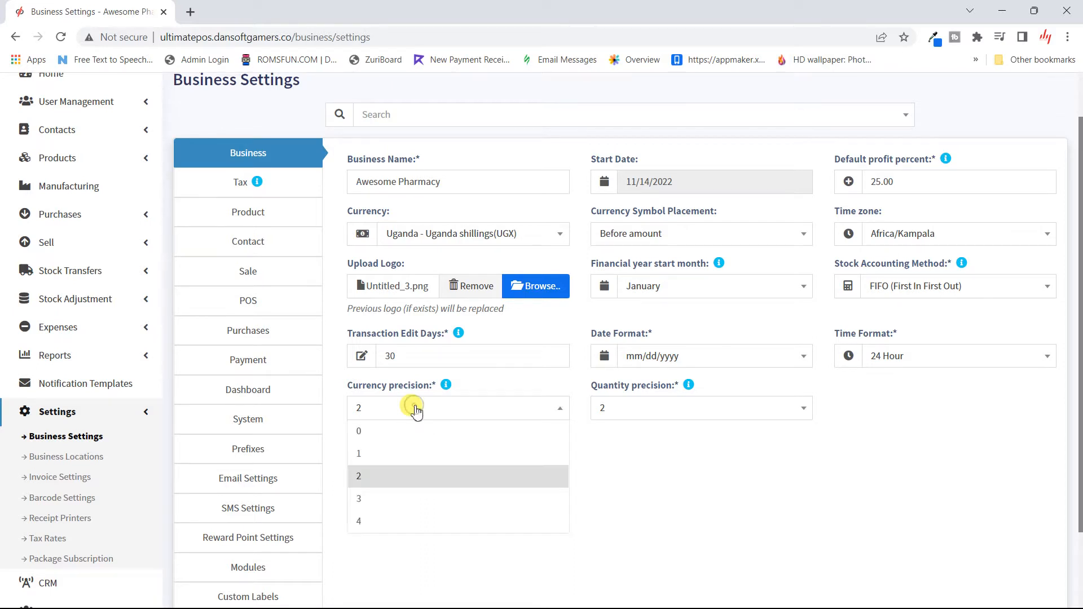
pyautogui.click(381, 432)
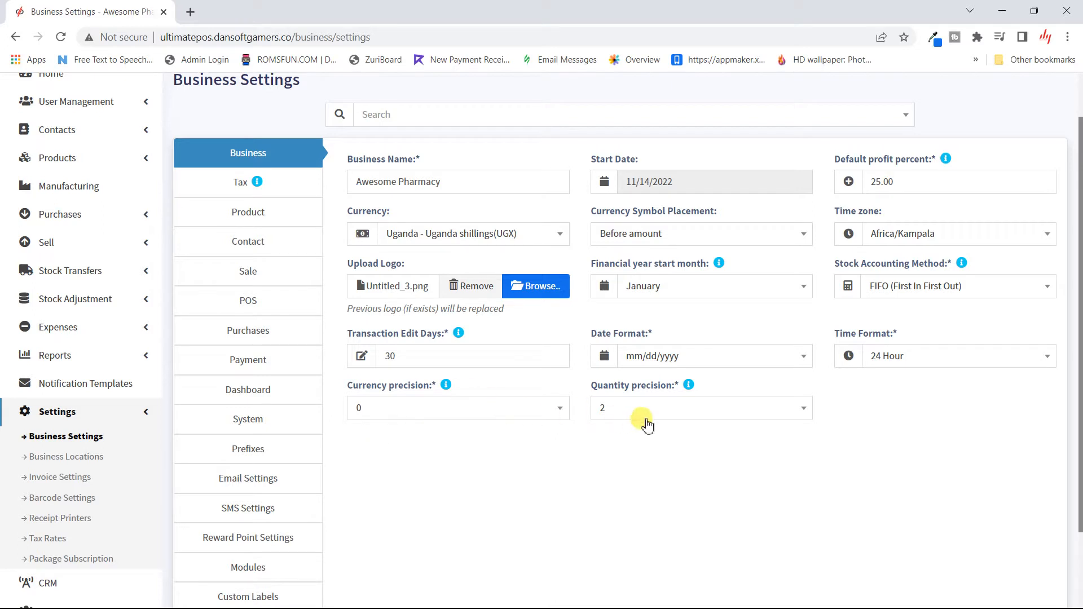
pyautogui.moveTo(689, 387)
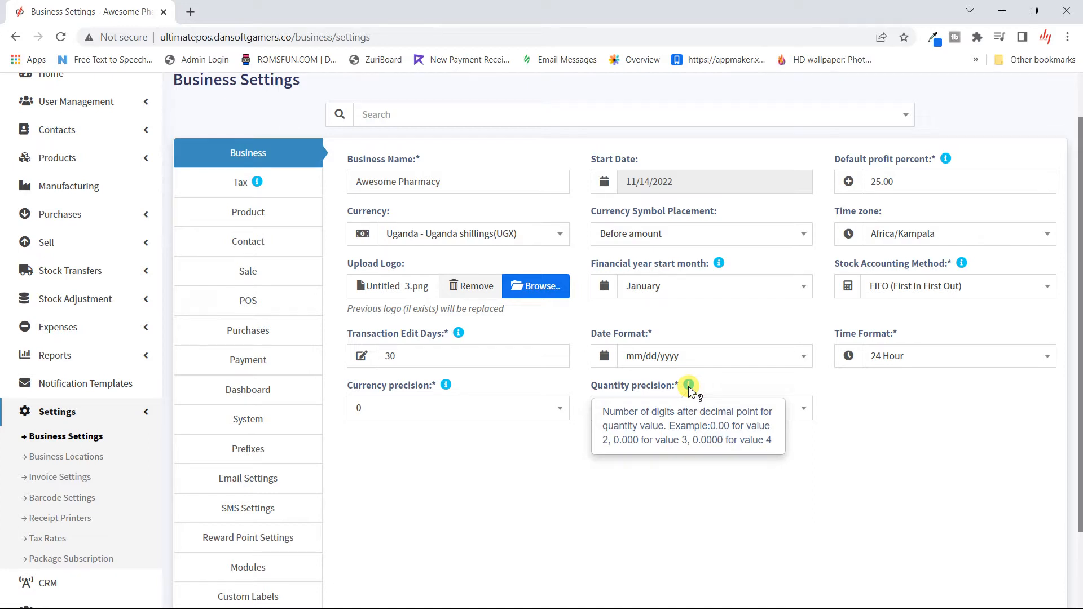
pyautogui.click(692, 409)
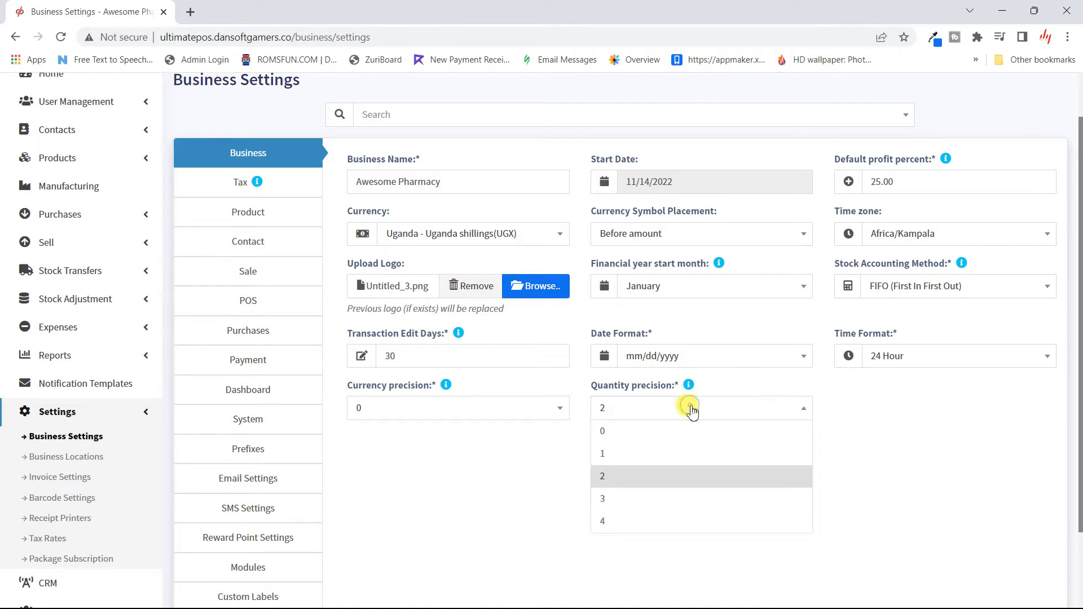
pyautogui.click(649, 432)
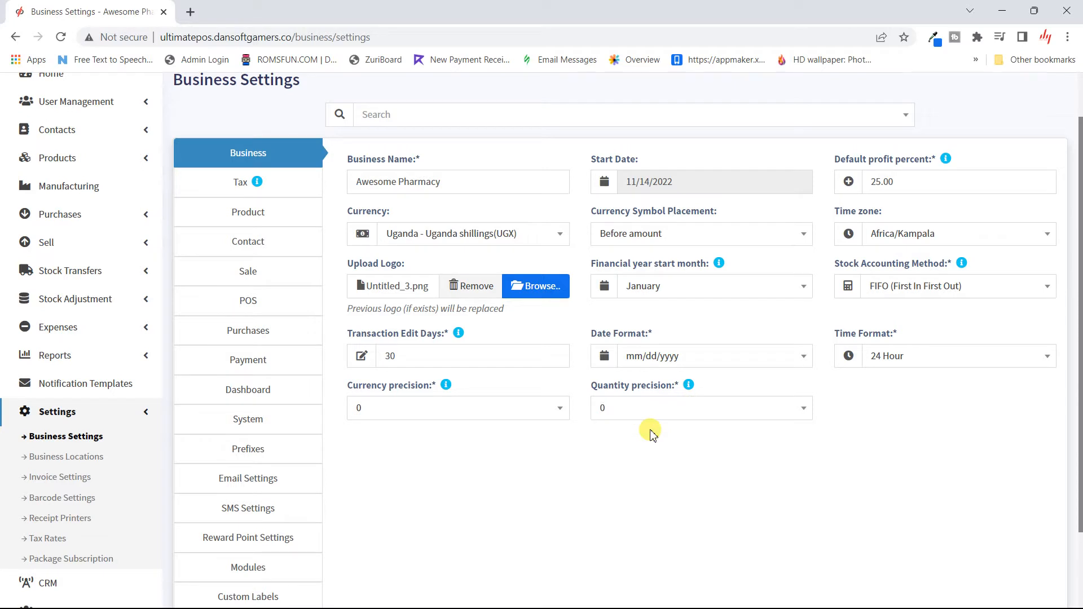
pyautogui.scroll(-2, 652, 434)
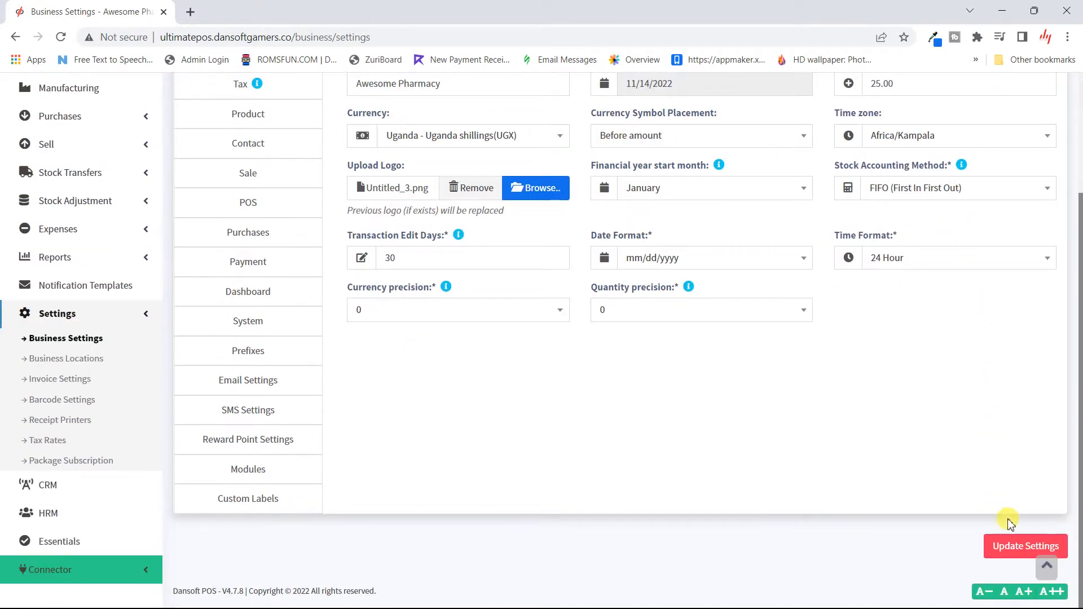
pyautogui.click(1024, 547)
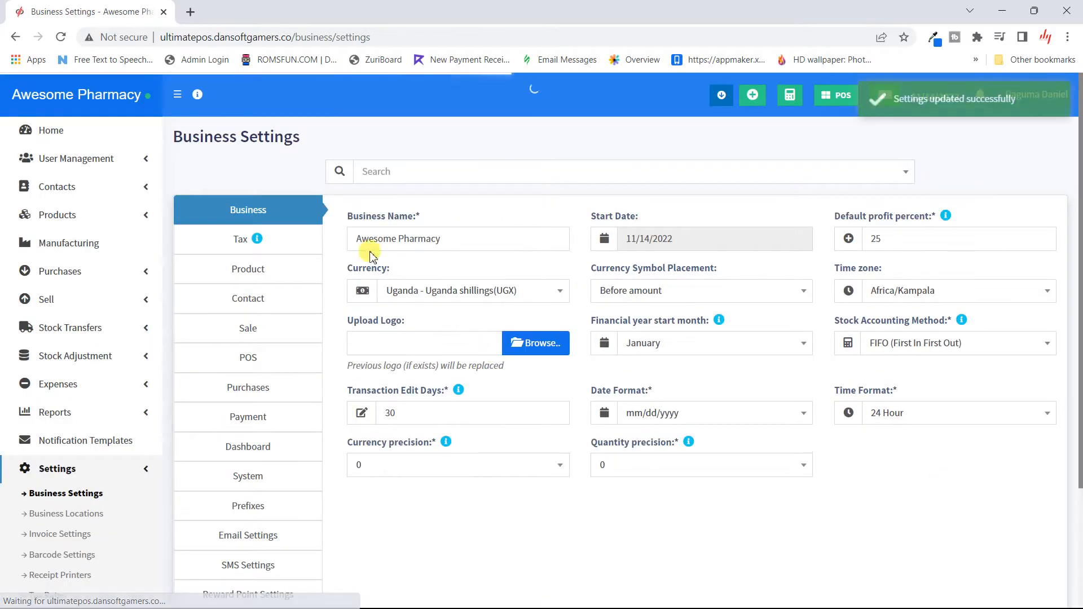
# - Show the Tax settings and toggle inline tax in purchase and sell on, then back off
pyautogui.click(255, 240)
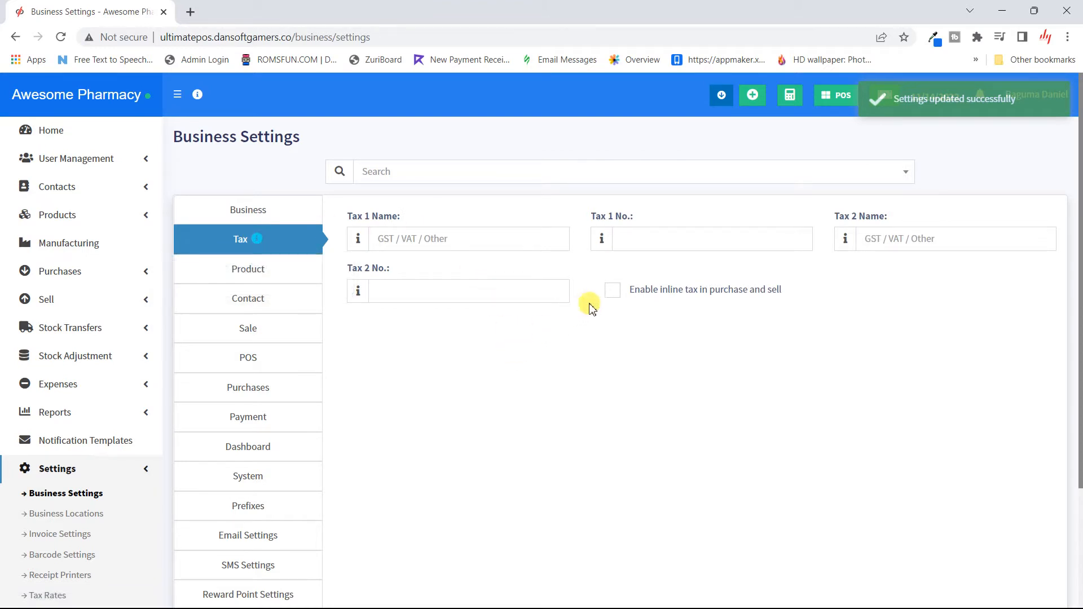
pyautogui.click(612, 291)
pyautogui.click(611, 291)
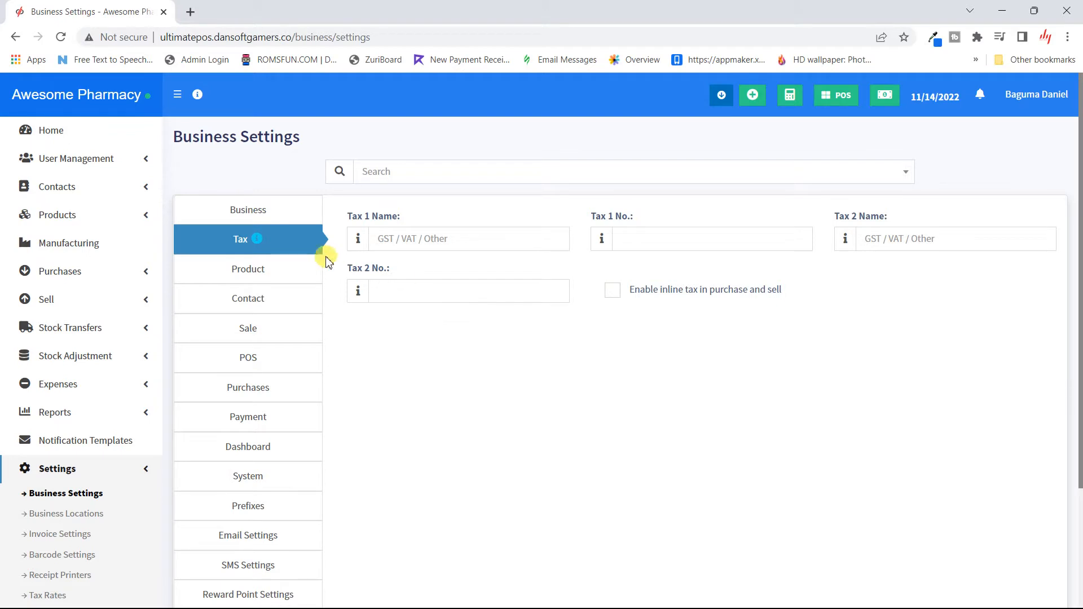
# - Enable product expiry in Product settings, recording it with 'Add item expiry'
pyautogui.click(271, 279)
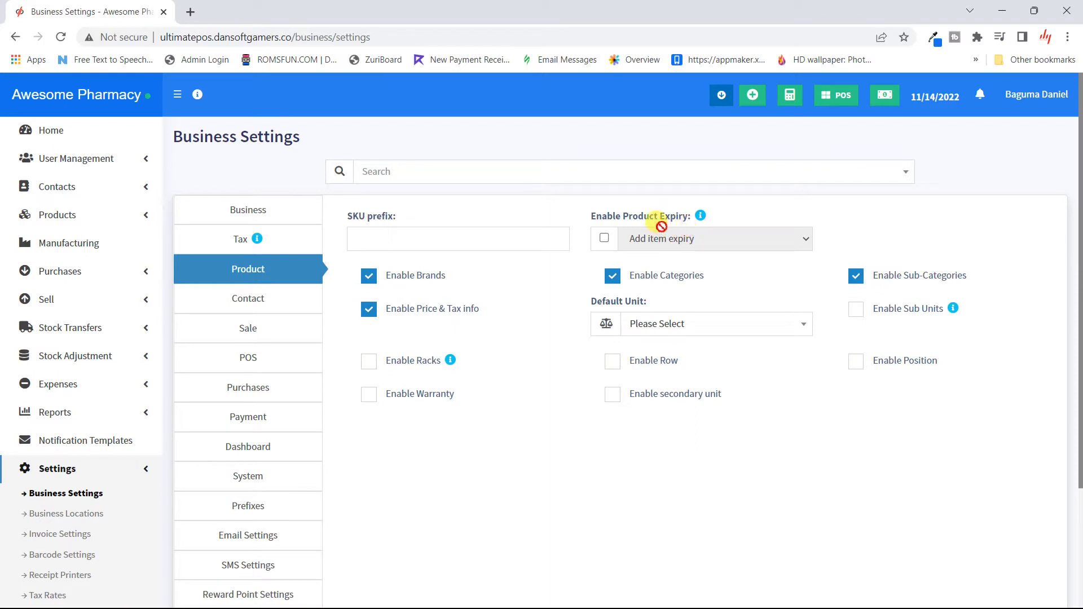
pyautogui.click(605, 239)
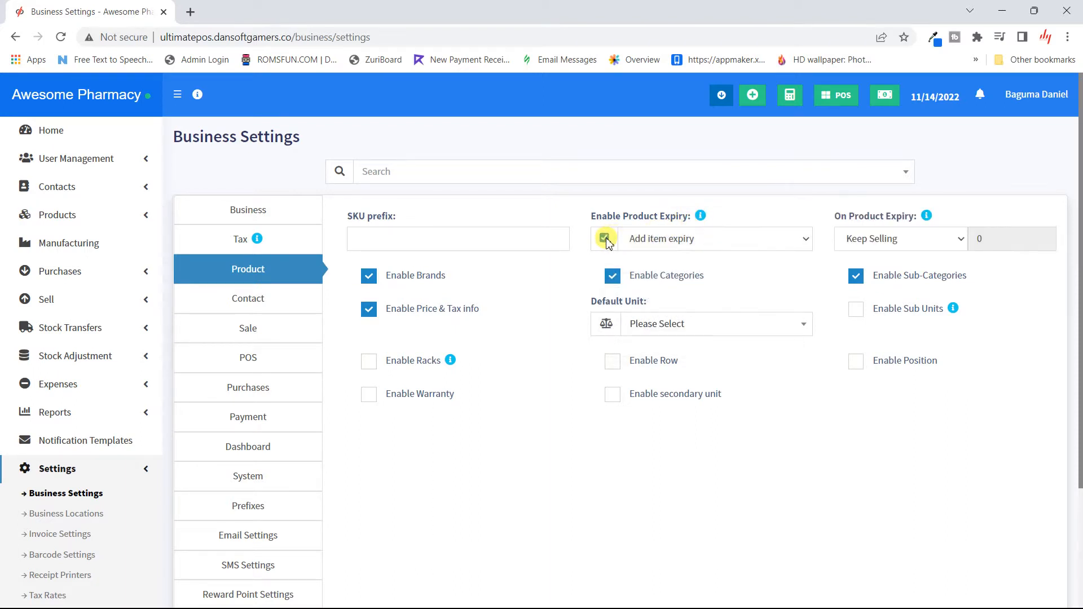
pyautogui.click(739, 237)
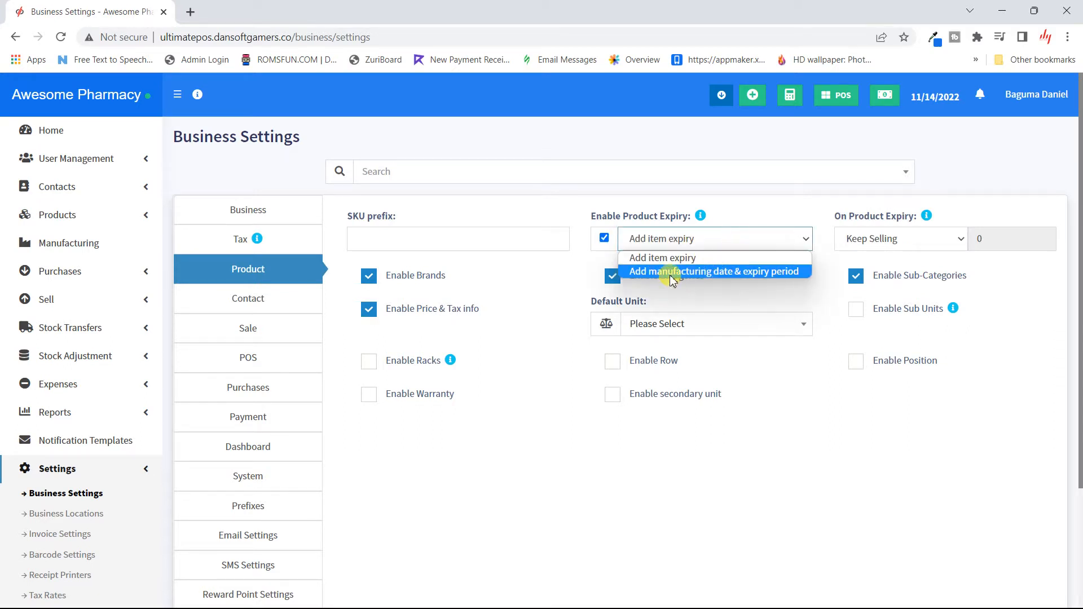
pyautogui.click(741, 273)
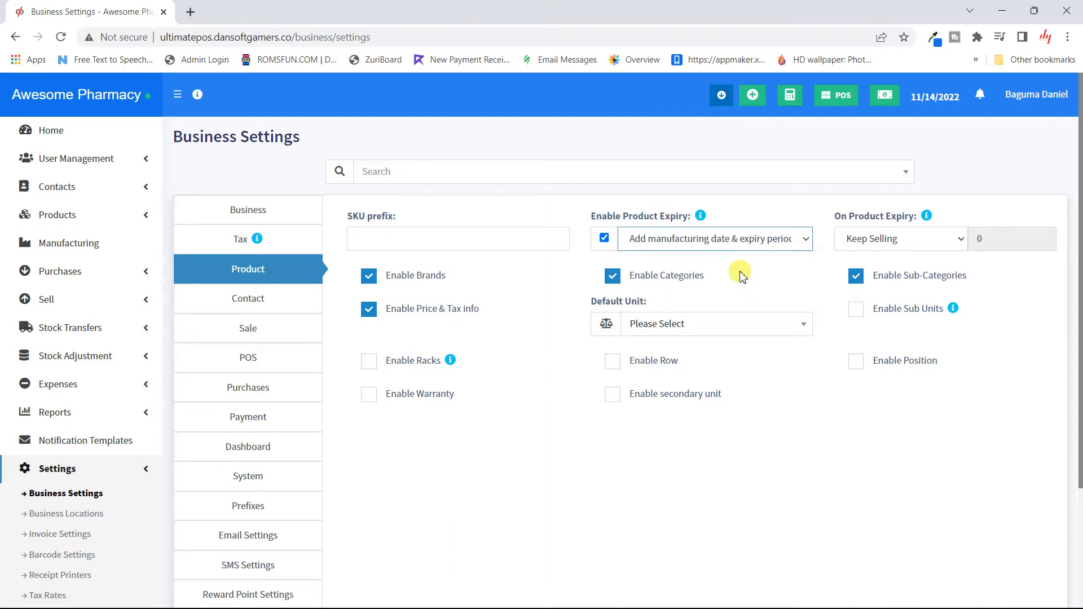
pyautogui.click(954, 238)
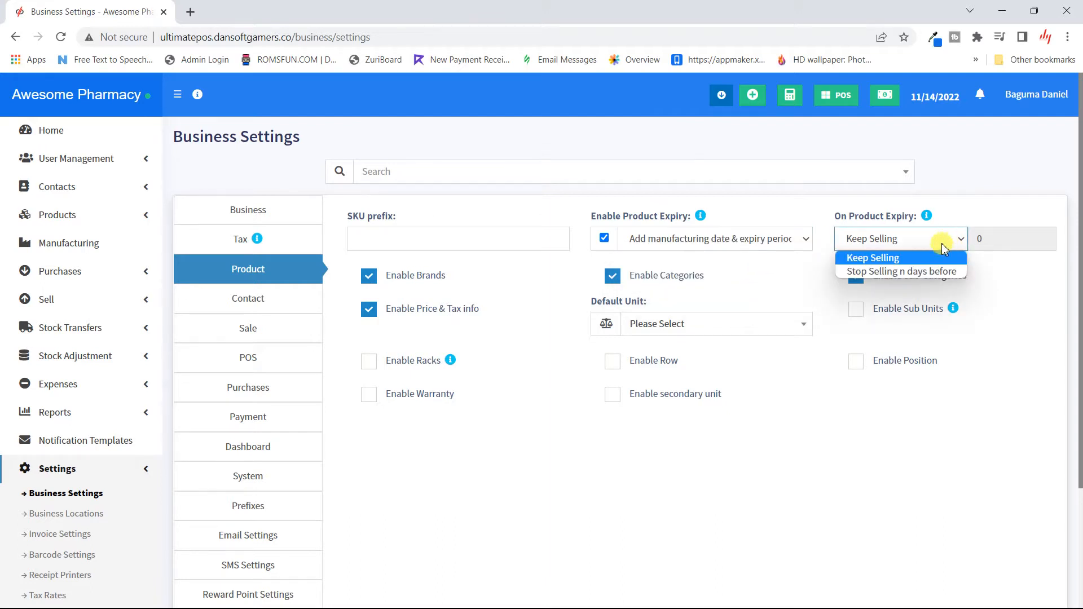
pyautogui.click(805, 242)
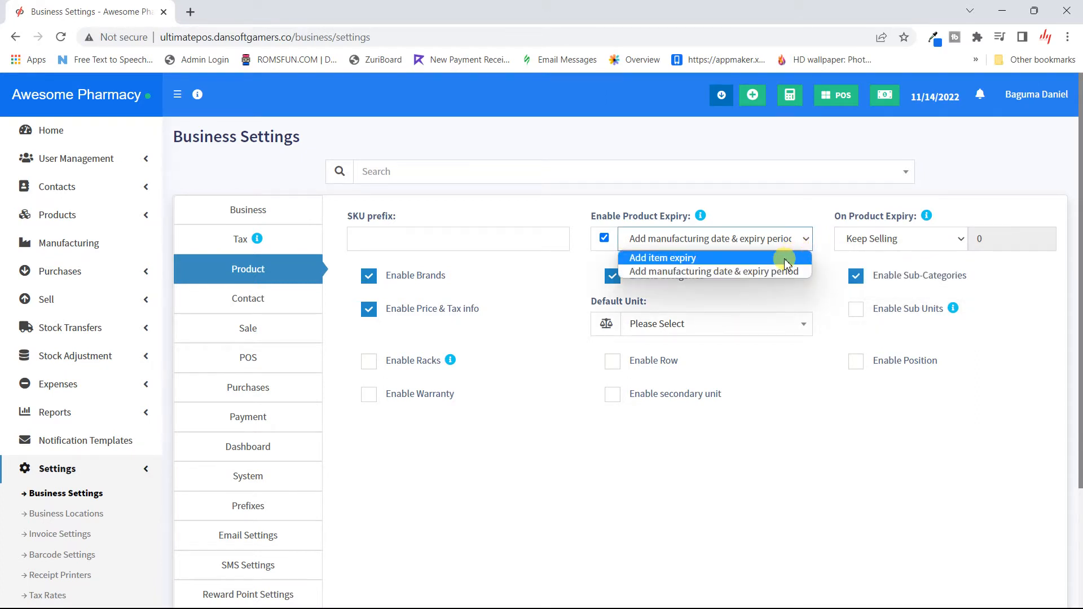
pyautogui.click(784, 259)
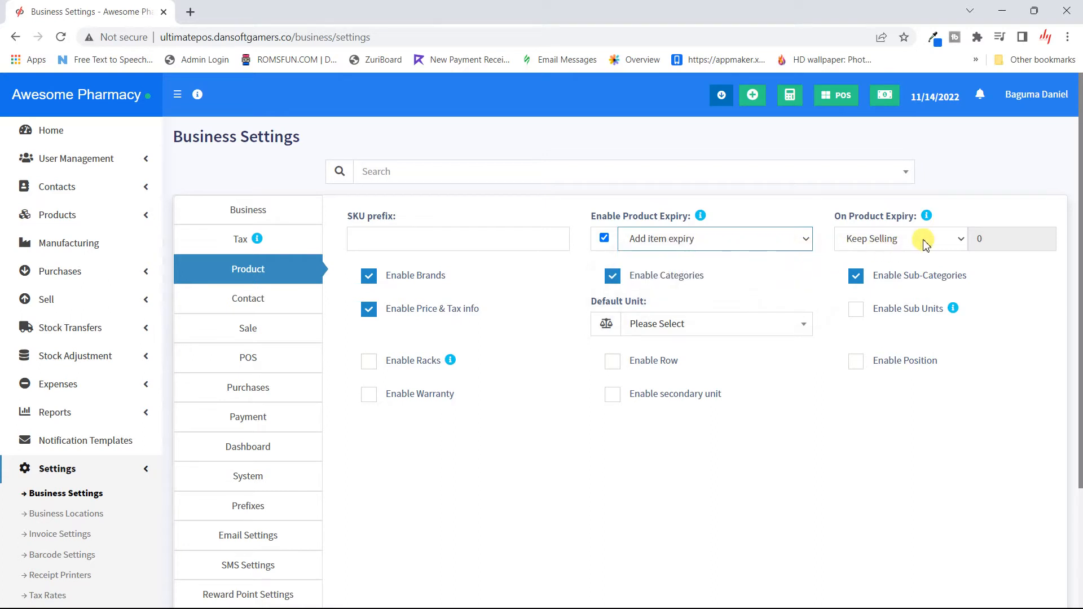
pyautogui.click(924, 240)
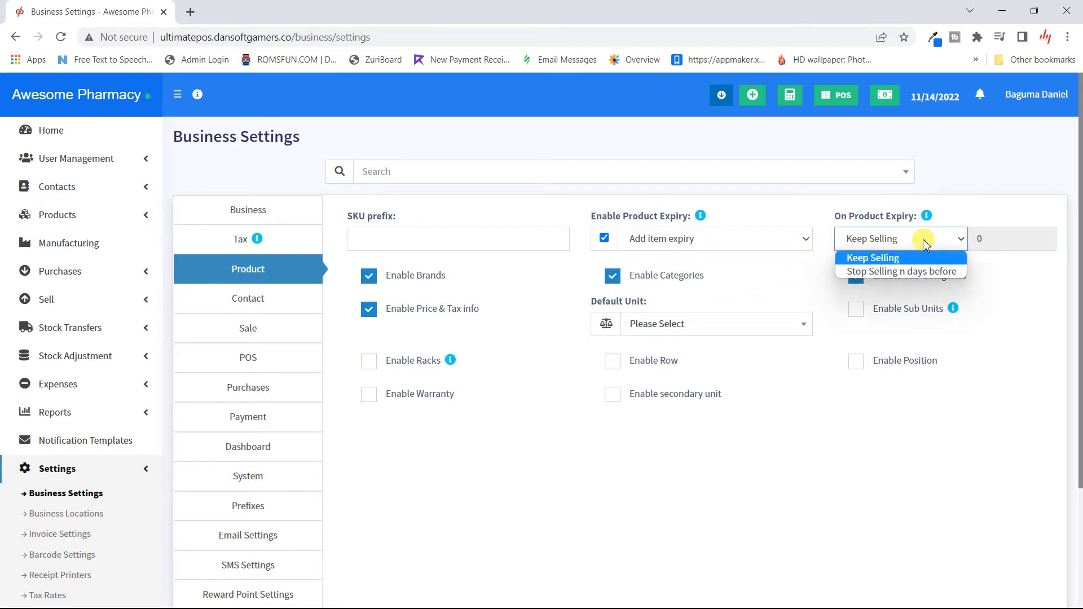
# - Set On Product Expiry to stop selling items 5 days before they expire
pyautogui.click(909, 272)
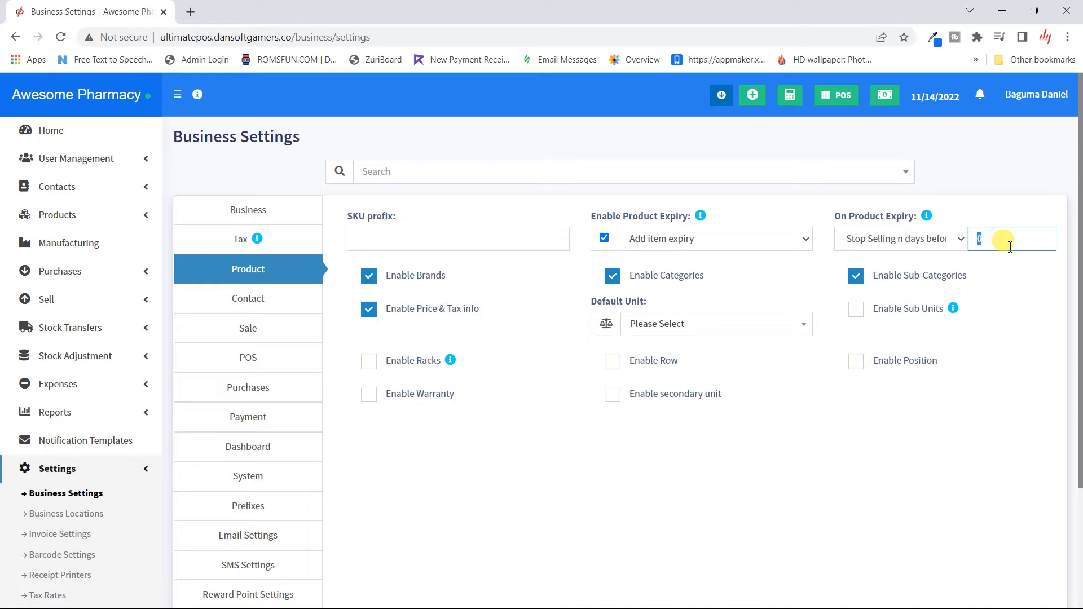
pyautogui.write('5')
pyautogui.click(1035, 292)
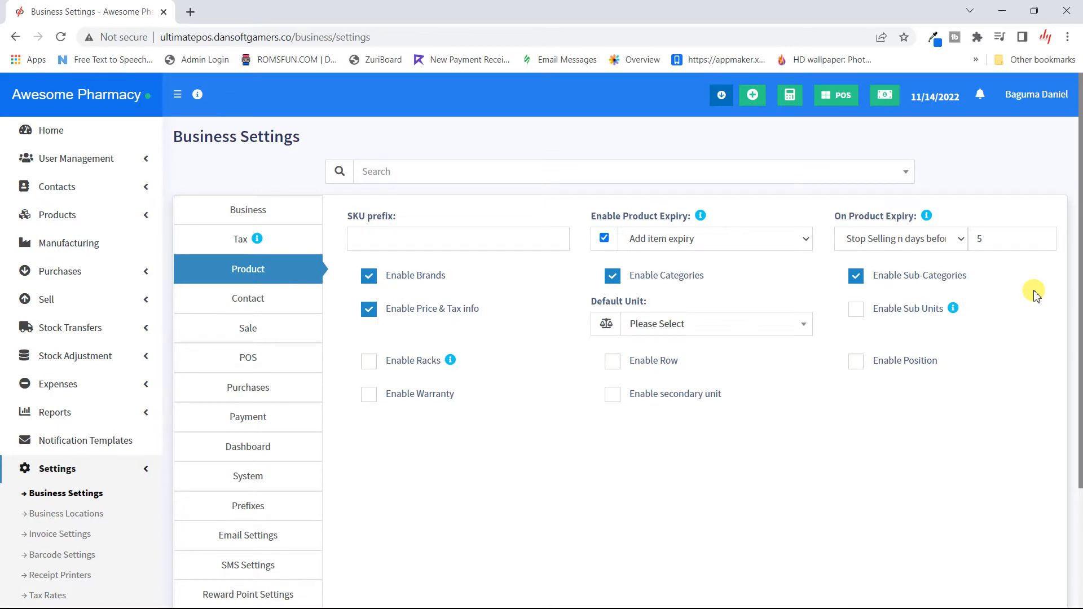
pyautogui.scroll(-1, 1035, 293)
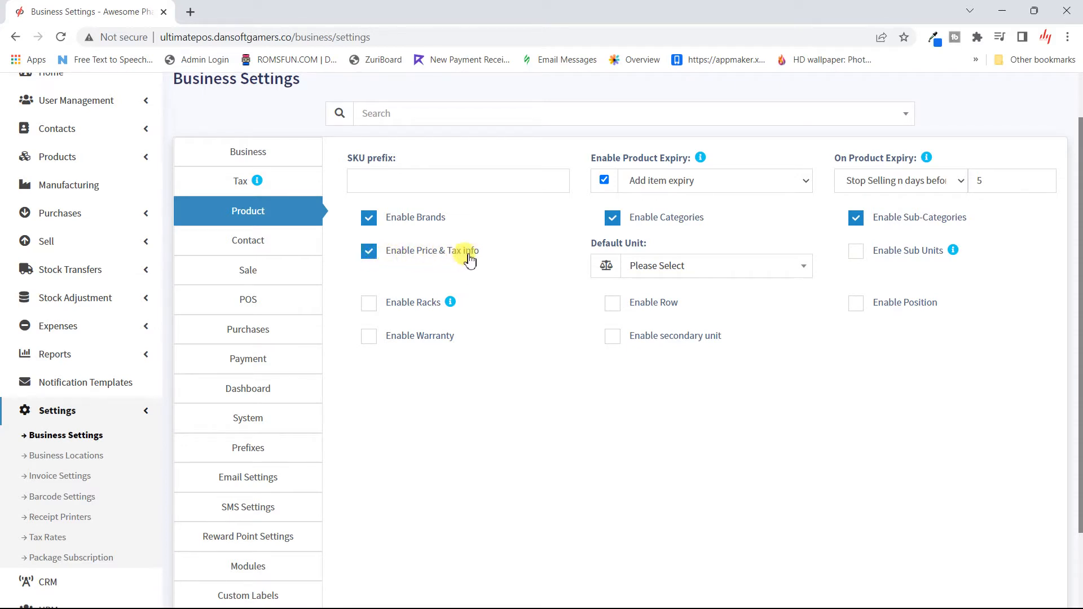
pyautogui.click(730, 275)
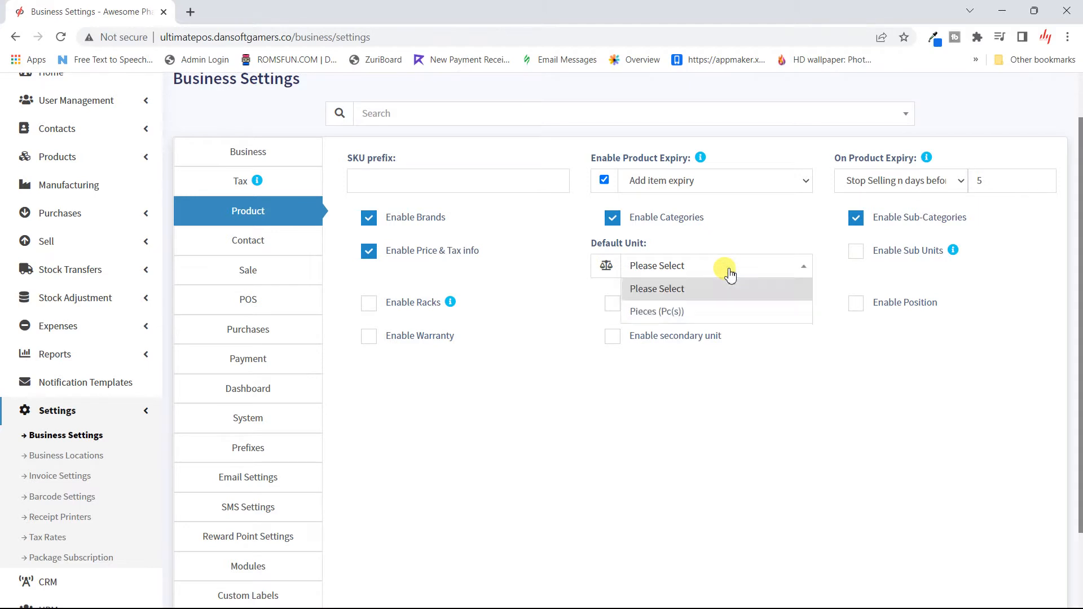
pyautogui.click(730, 274)
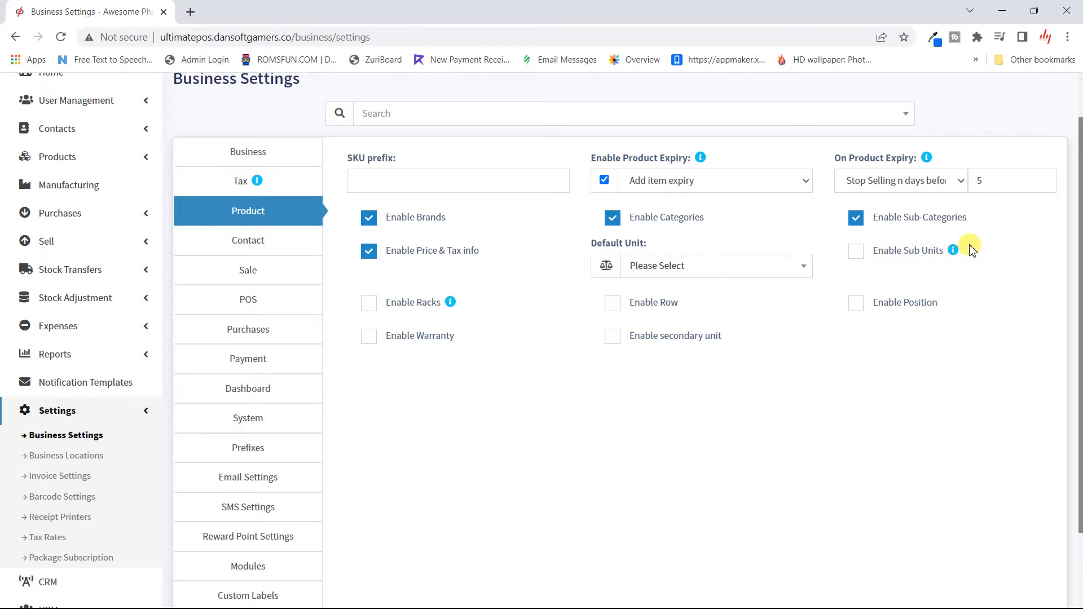
pyautogui.moveTo(957, 256)
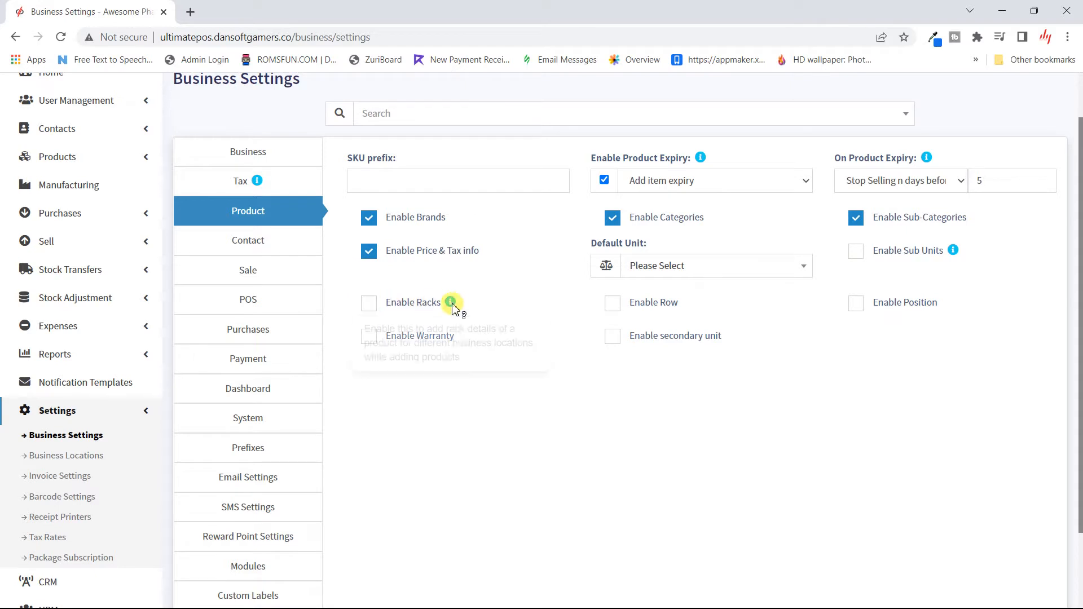
pyautogui.moveTo(451, 303)
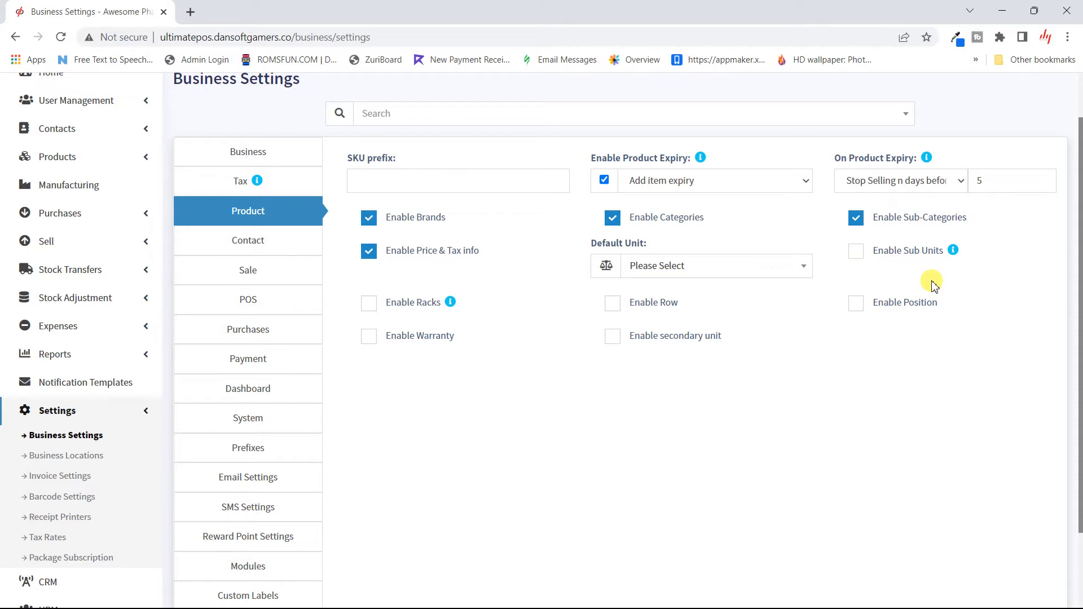
# - In the Contact settings, enter 20000 as the default credit limit
pyautogui.moveTo(952, 251)
pyautogui.click(278, 250)
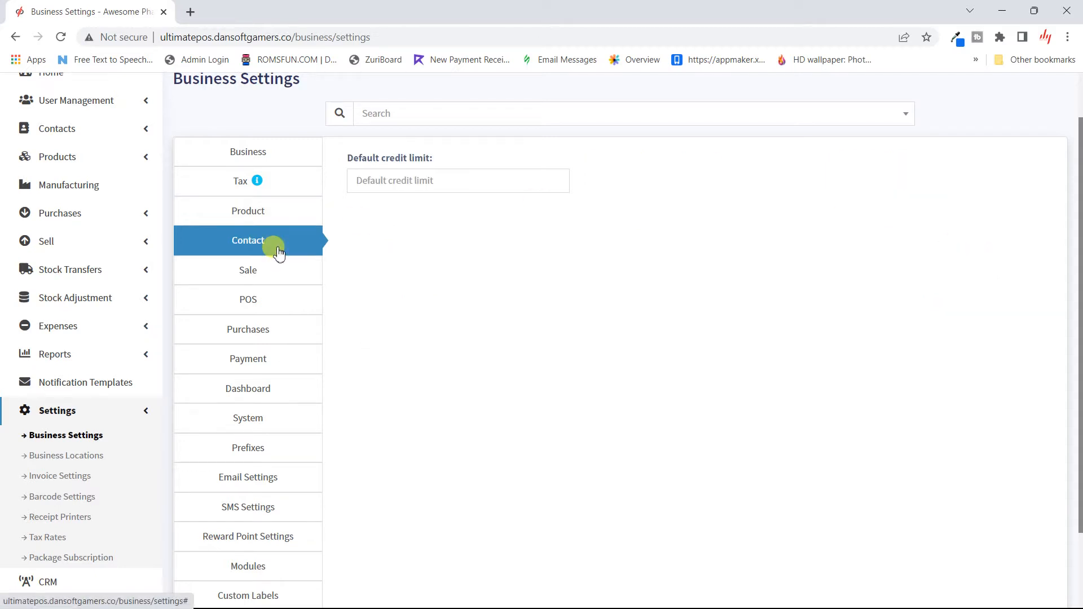
pyautogui.click(411, 183)
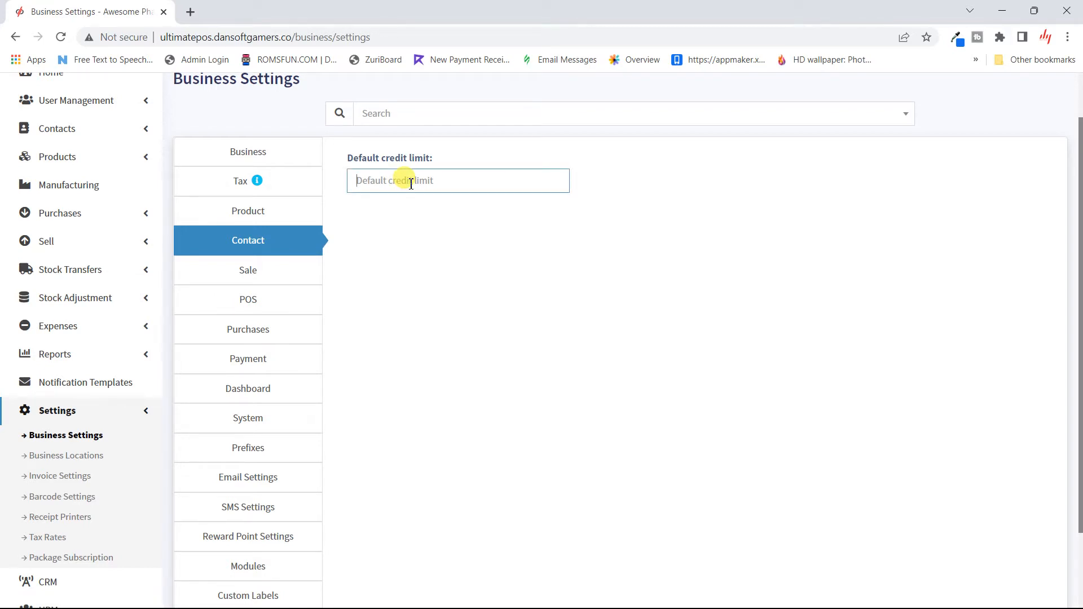
pyautogui.write('20000')
pyautogui.click(395, 261)
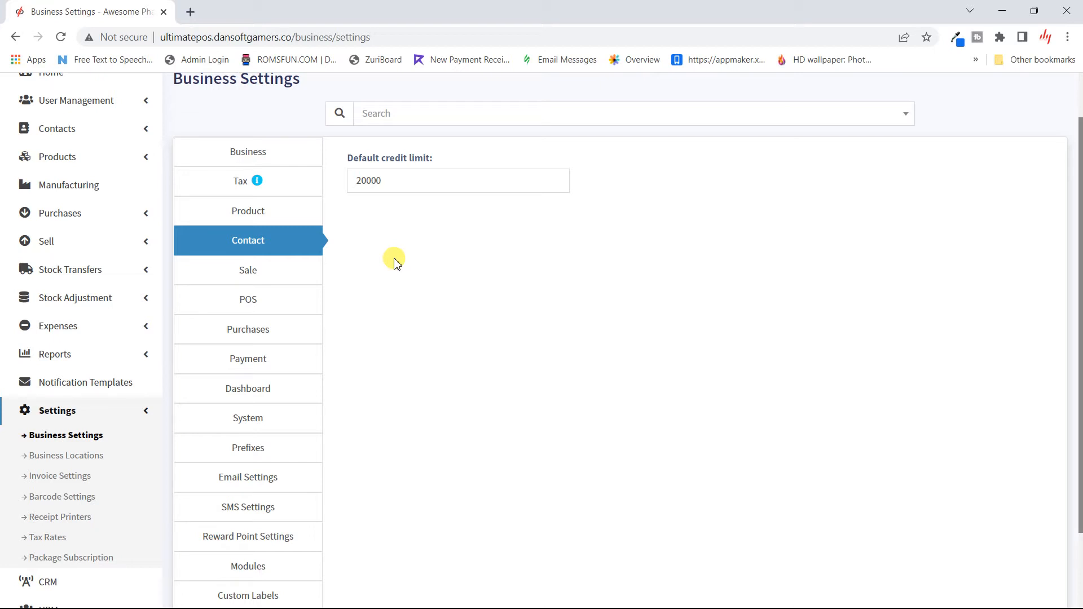
# - Clear the default credit limit so the field is left blank
pyautogui.doubleClick(407, 190)
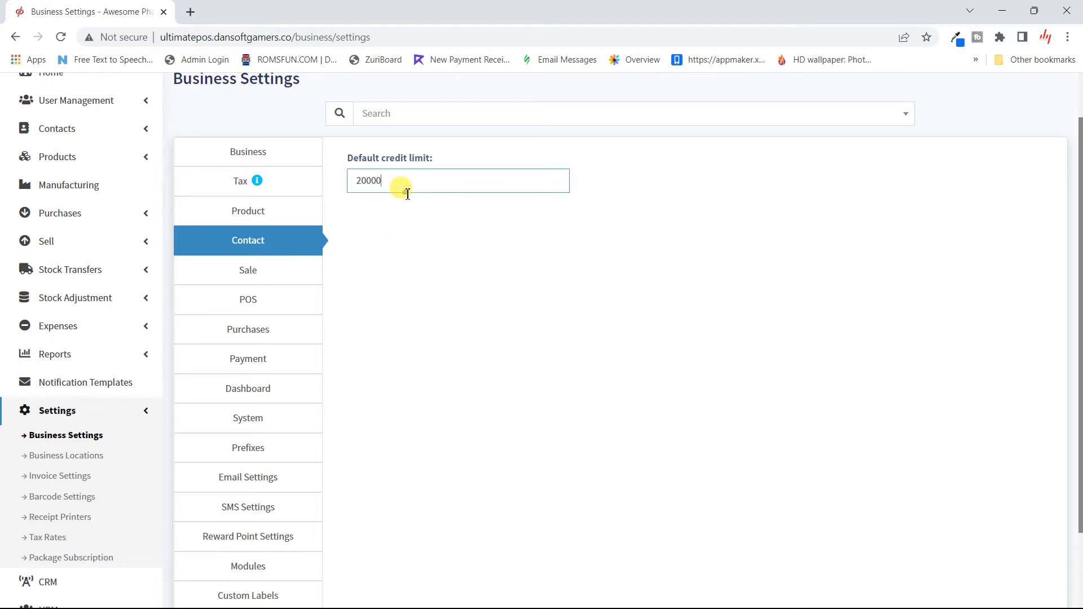
pyautogui.write('0')
pyautogui.press('BackSpace')
pyautogui.click(524, 271)
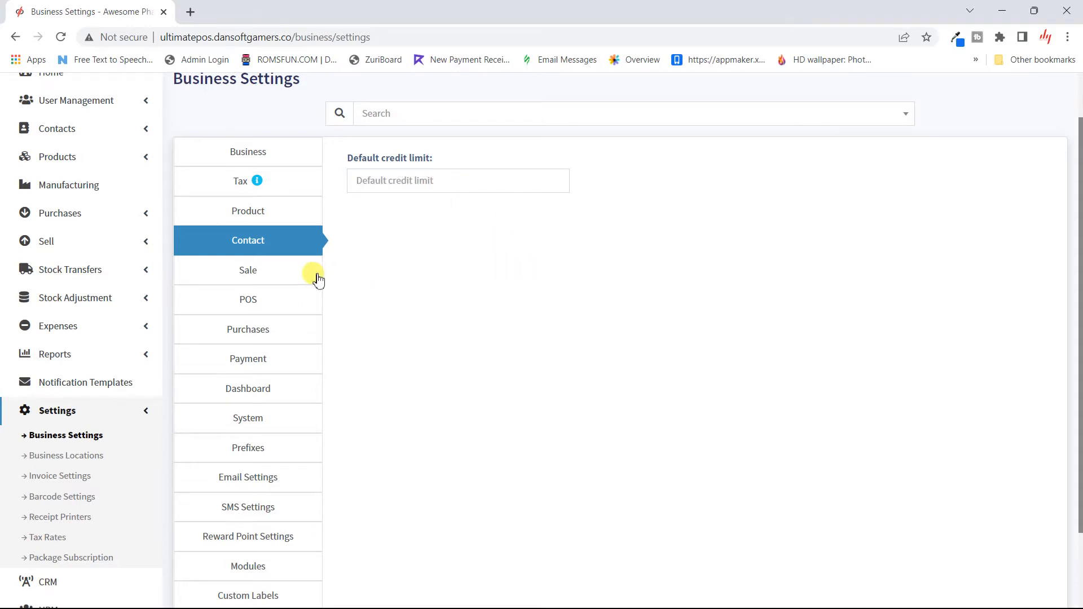
pyautogui.click(284, 275)
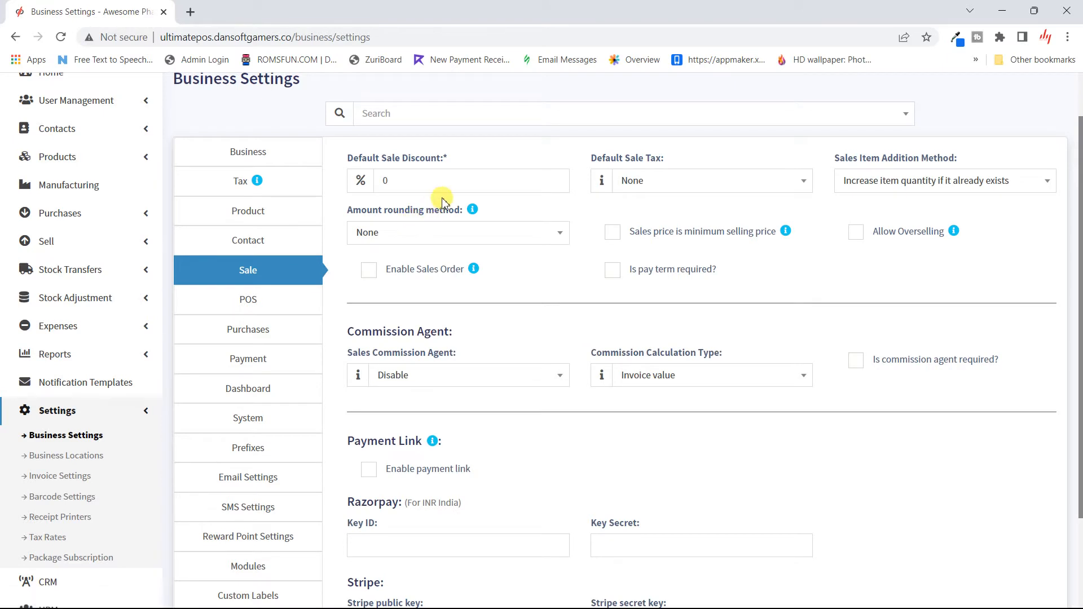
# - Retype the default sale discount as 0 and keep the default sale tax at None
pyautogui.doubleClick(409, 180)
pyautogui.write('10')
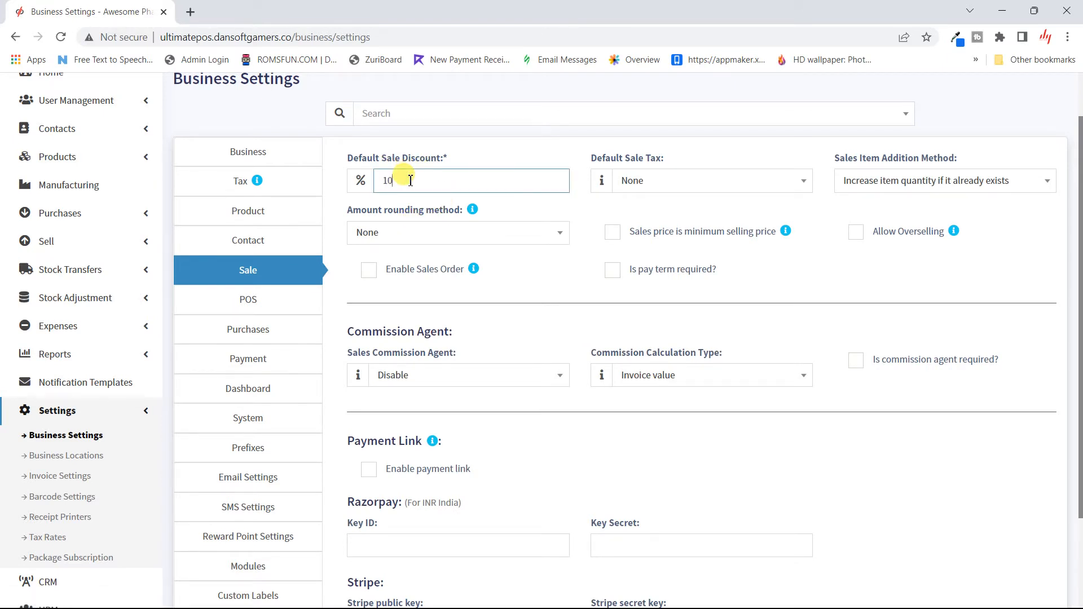
pyautogui.press('BackSpace')
pyautogui.press('BackSpace')
pyautogui.write('0')
pyautogui.click(590, 220)
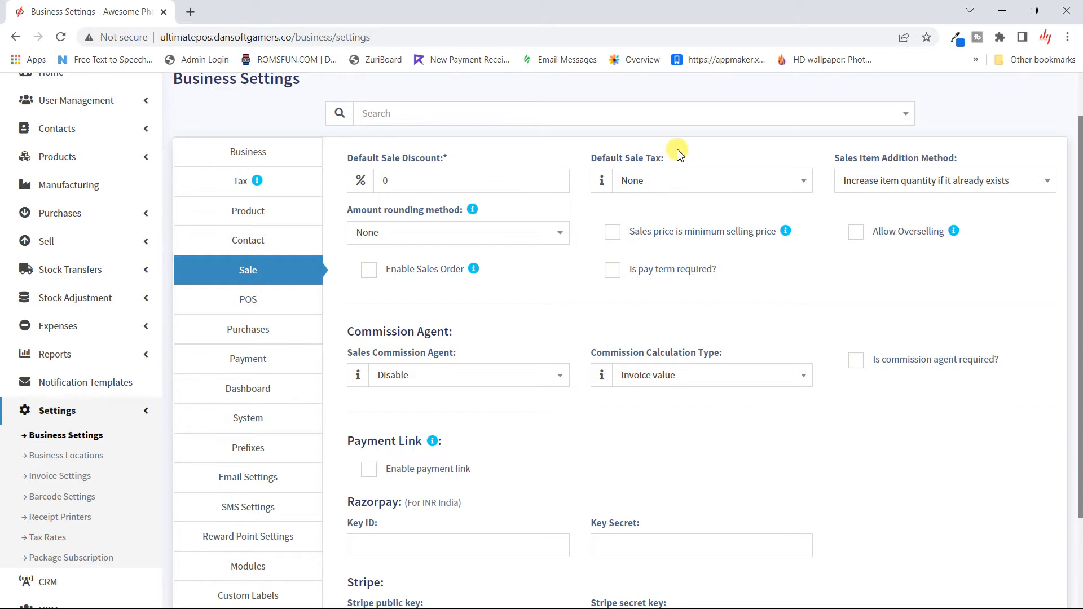
pyautogui.click(701, 182)
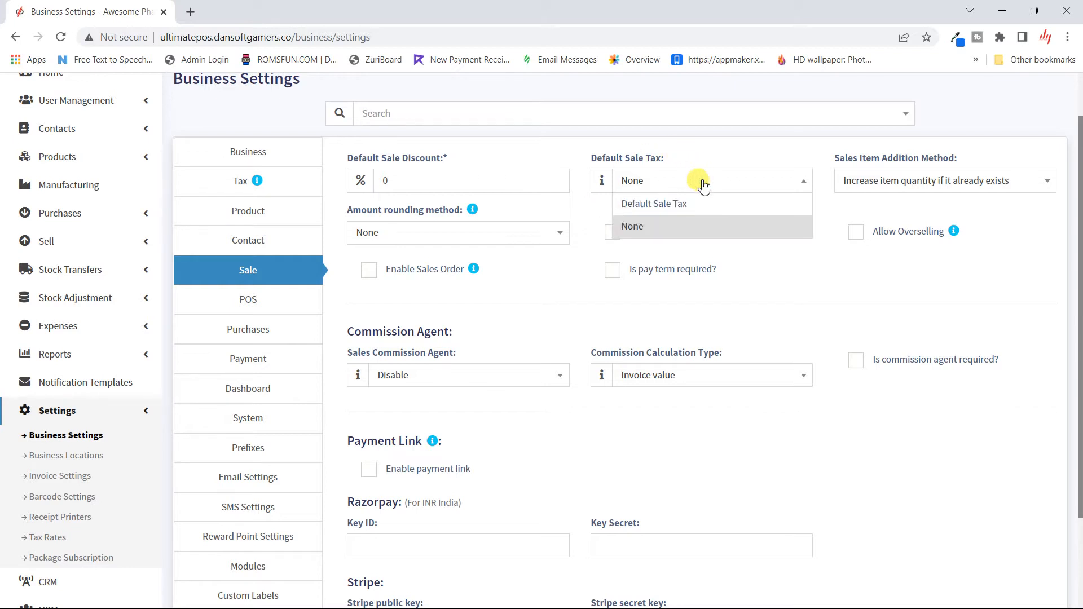
pyautogui.click(702, 185)
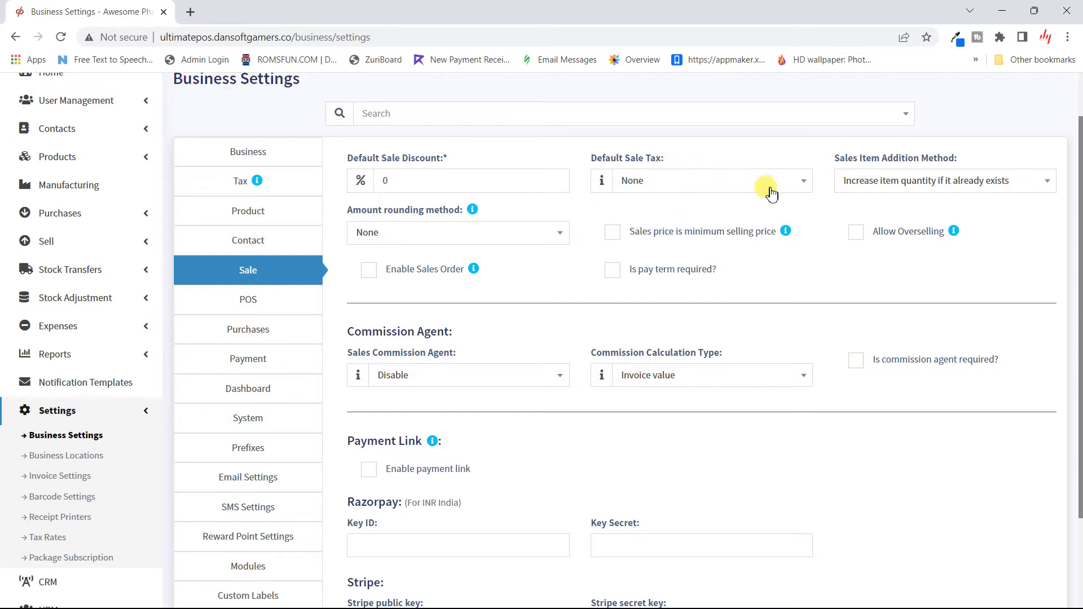
pyautogui.click(885, 186)
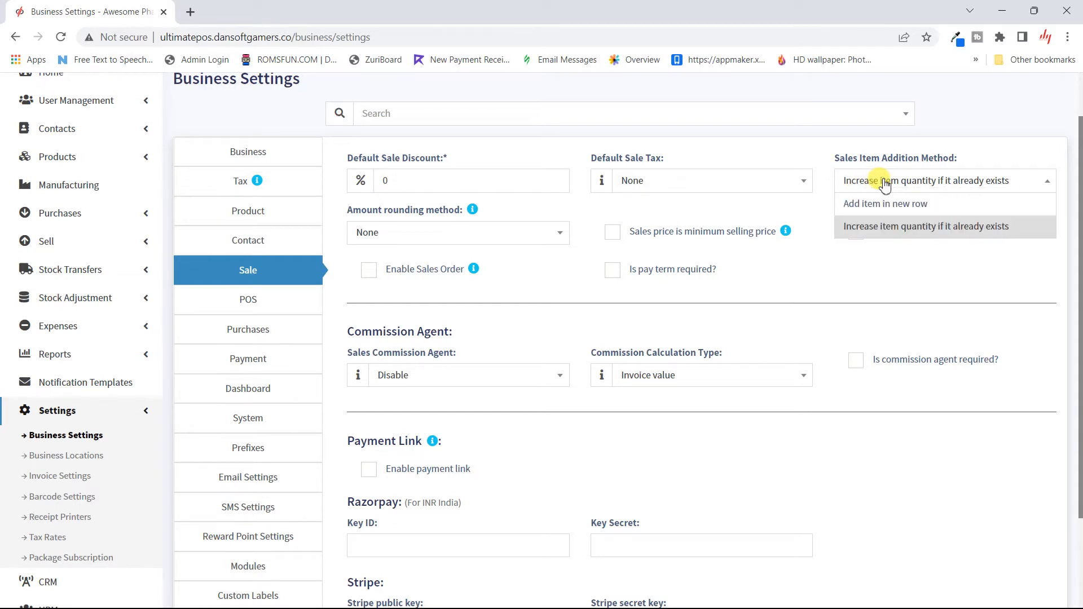
pyautogui.click(883, 181)
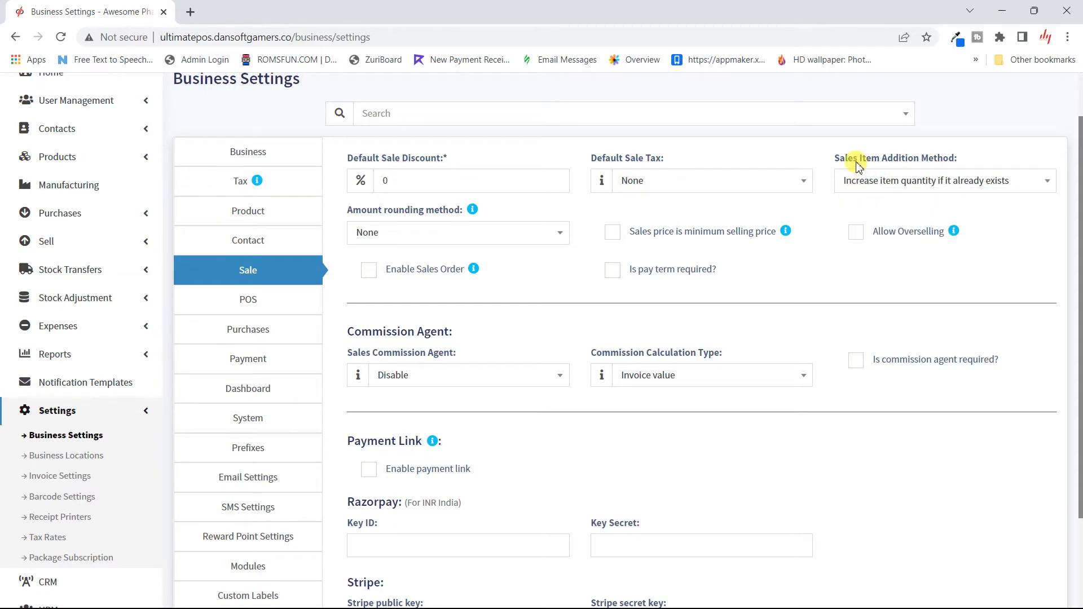
pyautogui.click(914, 189)
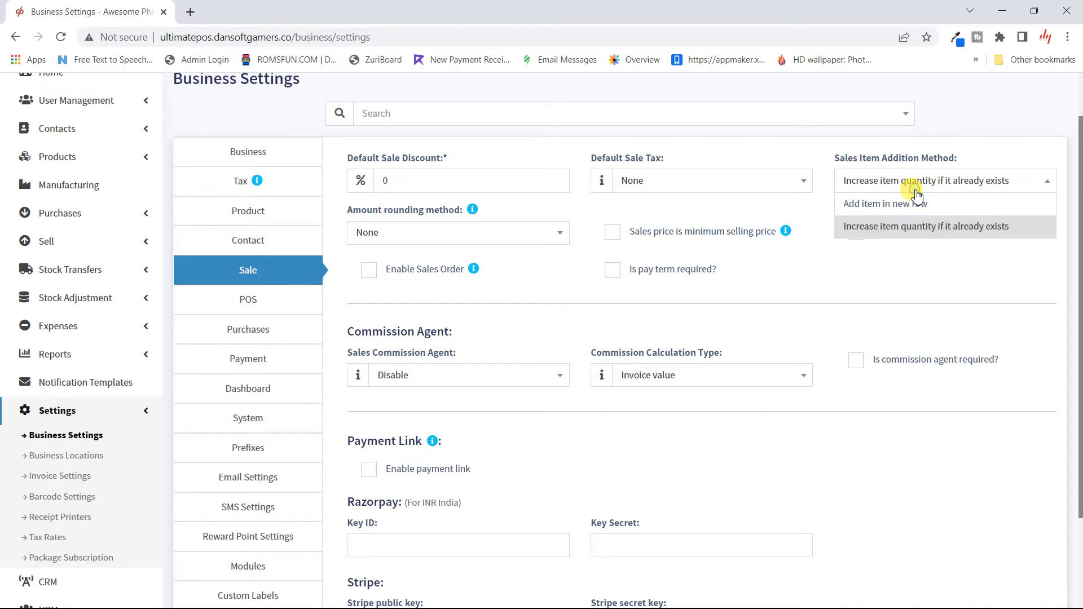
pyautogui.click(752, 220)
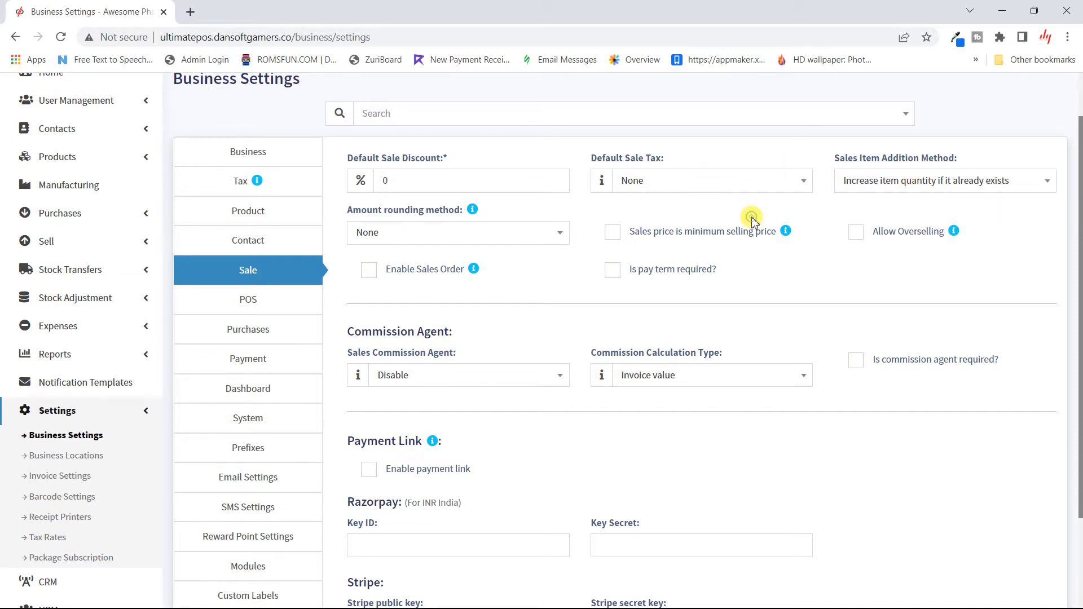
pyautogui.scroll(2, 751, 215)
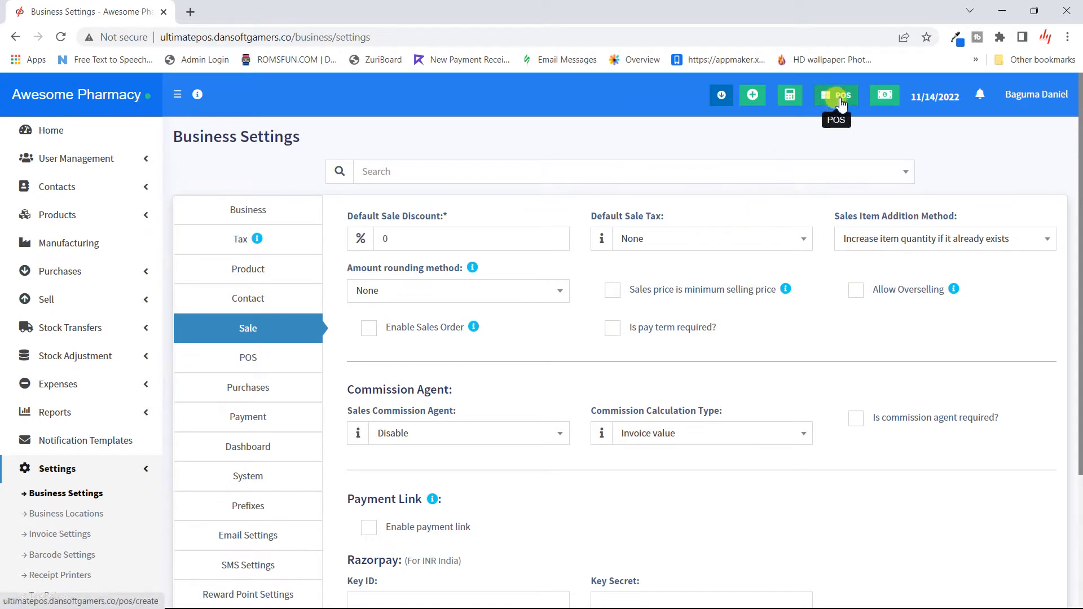
pyautogui.click(859, 238)
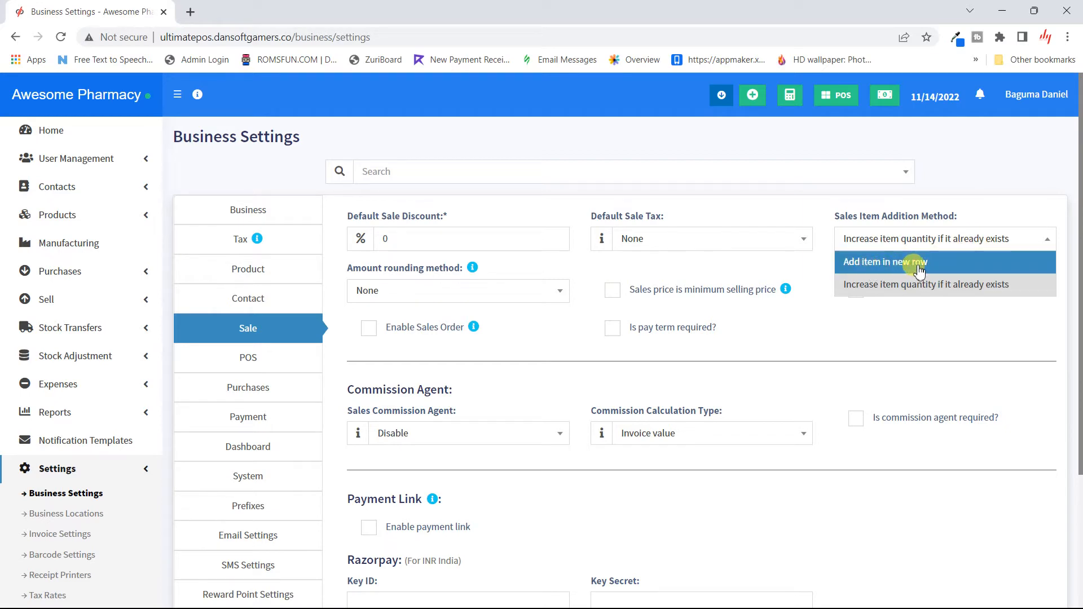
pyautogui.click(928, 285)
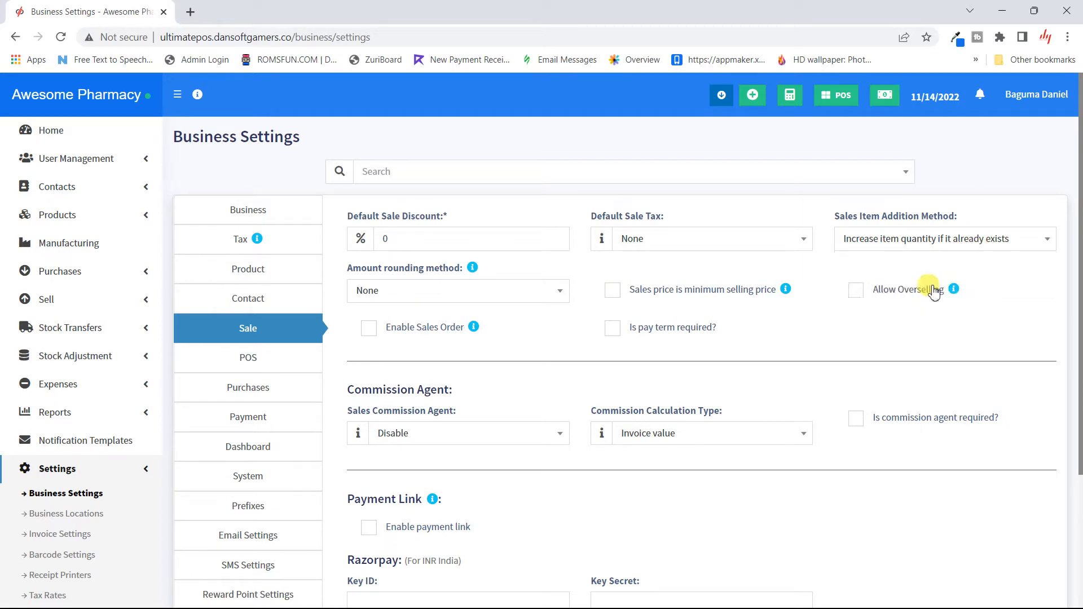
pyautogui.scroll(-3, 913, 320)
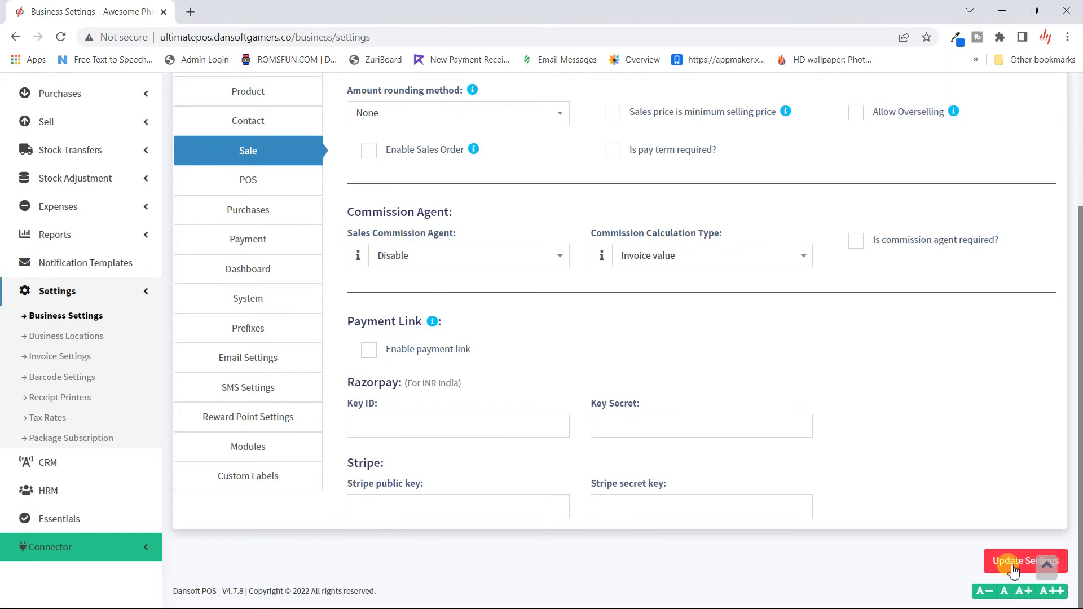
pyautogui.scroll(3, 914, 458)
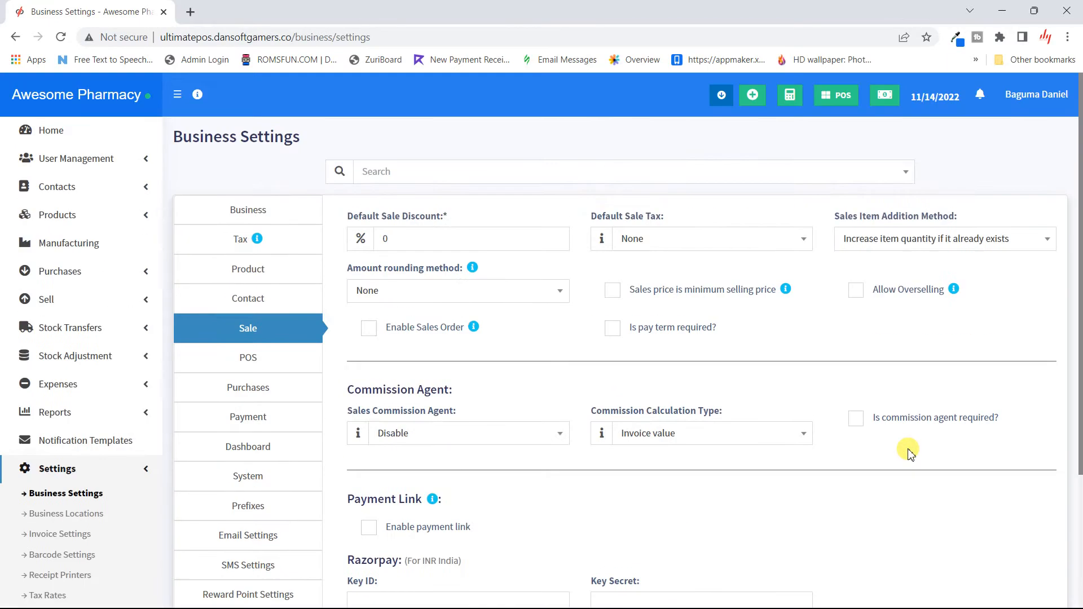
pyautogui.click(945, 241)
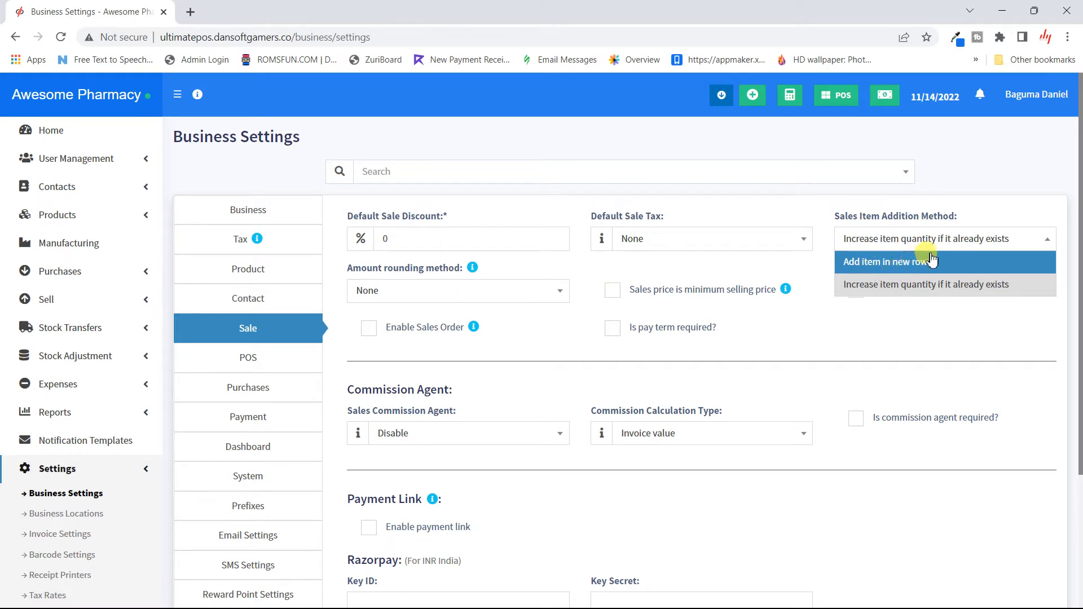
pyautogui.click(951, 315)
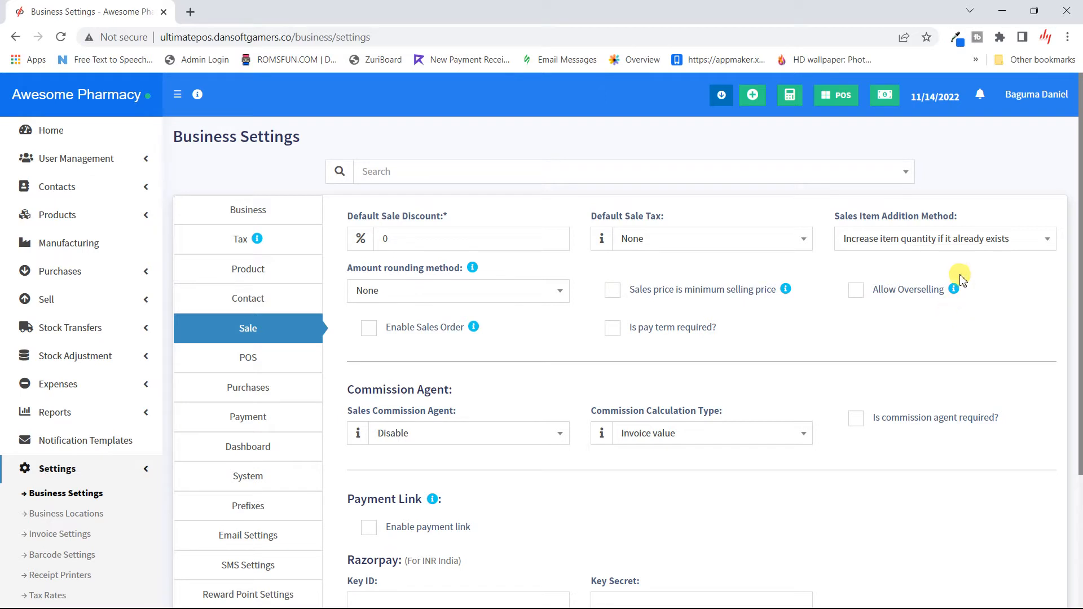
pyautogui.click(993, 239)
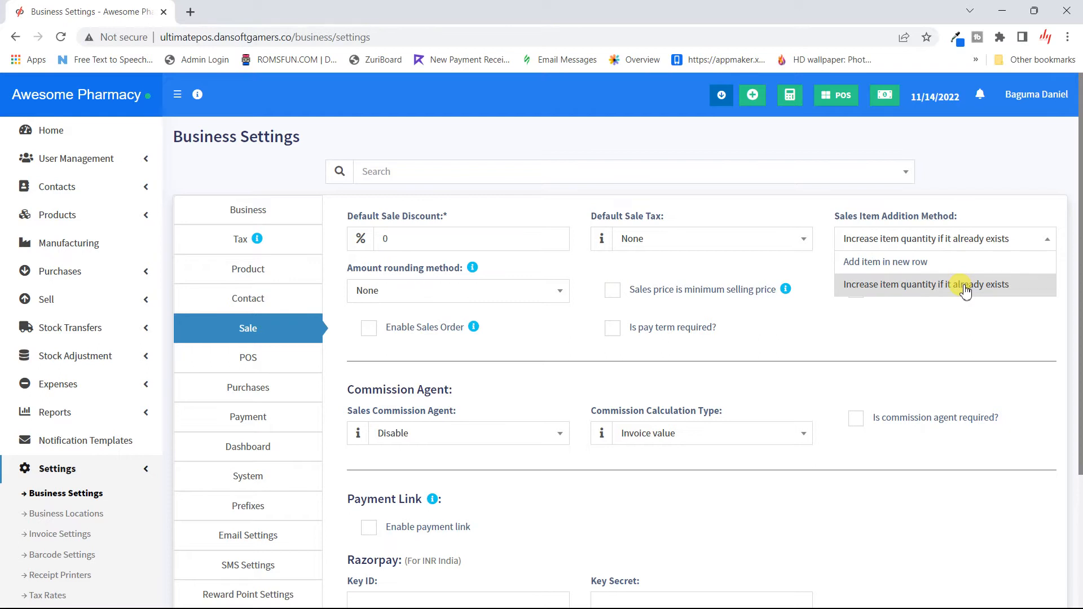
pyautogui.click(990, 168)
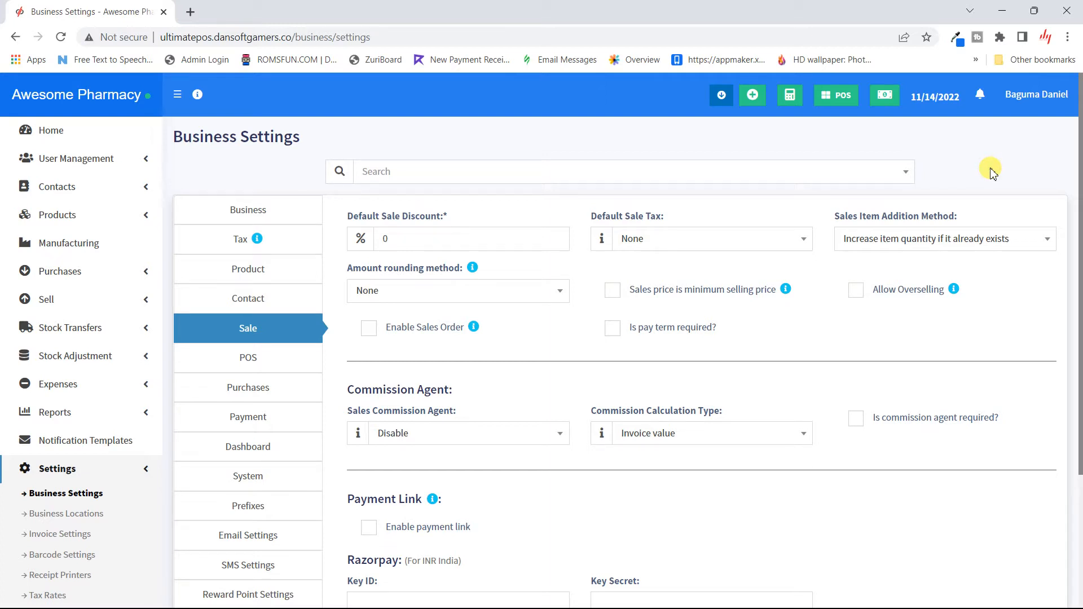
pyautogui.click(1018, 236)
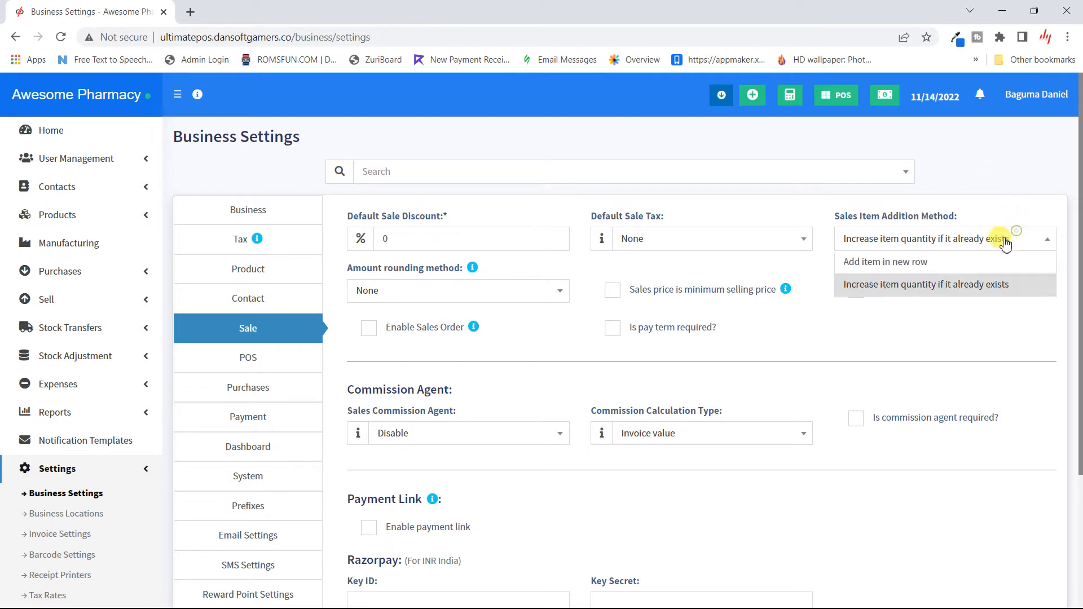
pyautogui.click(932, 265)
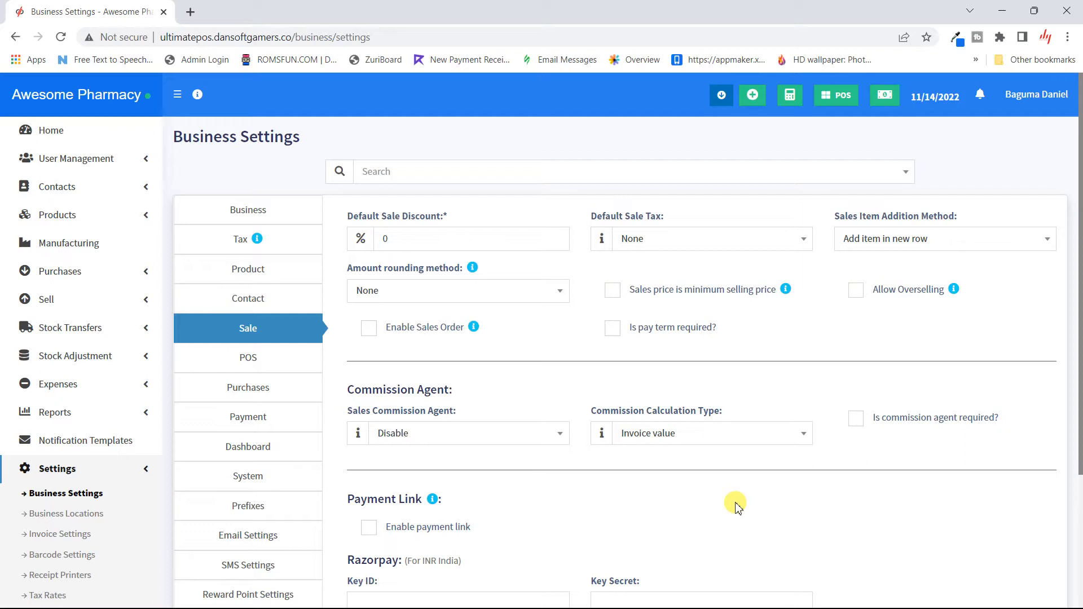
pyautogui.click(913, 257)
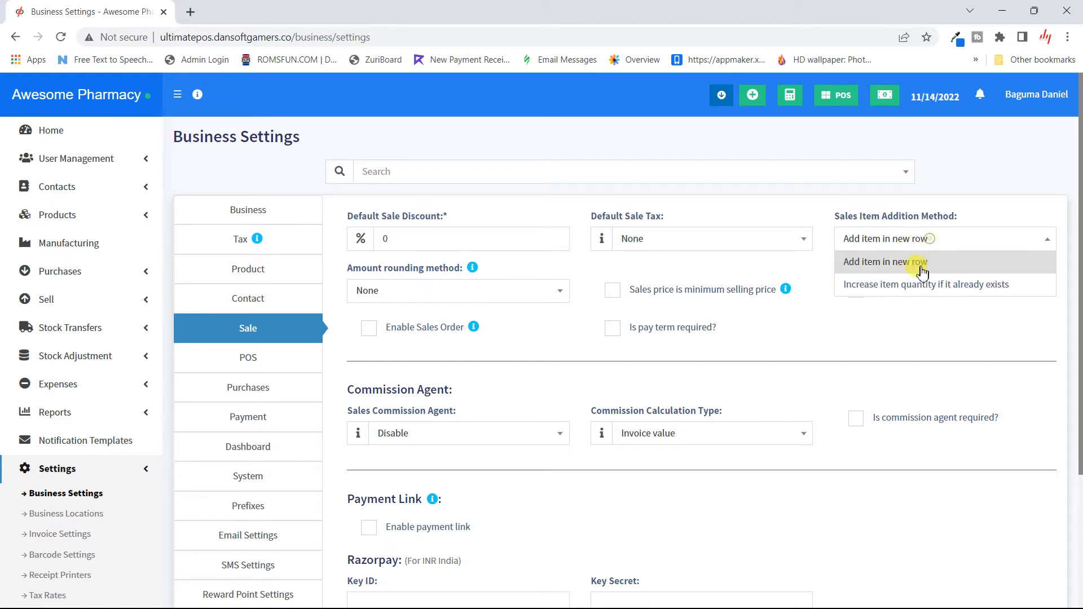
pyautogui.click(911, 285)
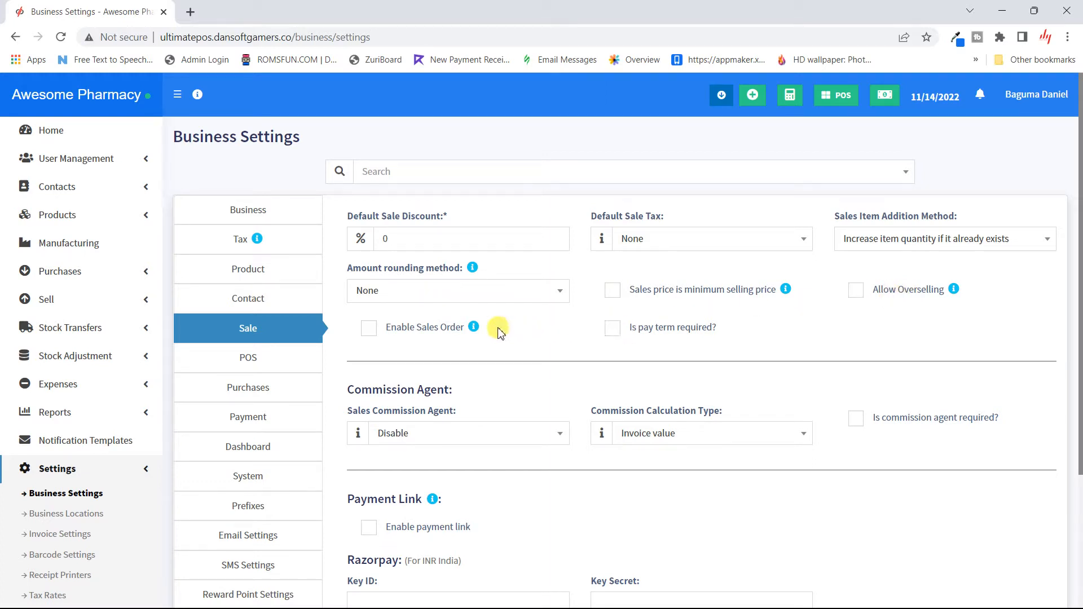
pyautogui.scroll(-1, 498, 333)
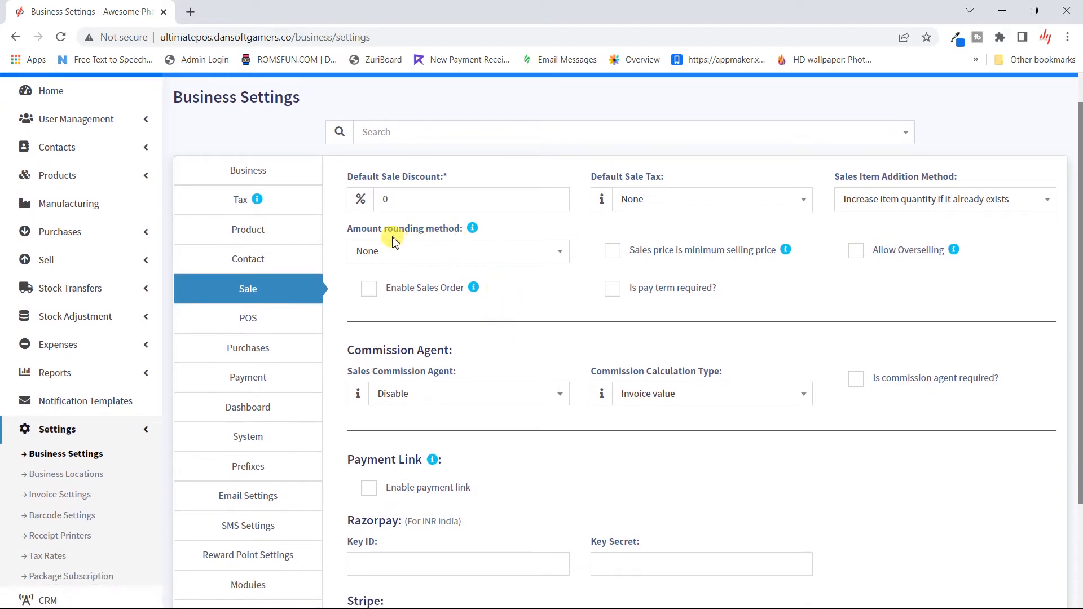
pyautogui.click(479, 257)
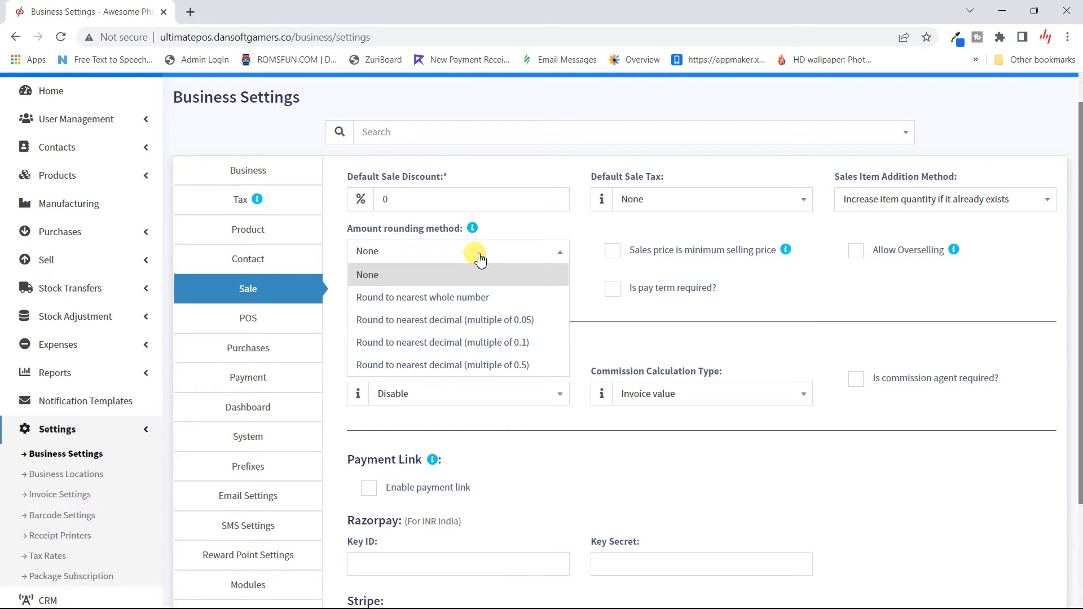
pyautogui.click(500, 261)
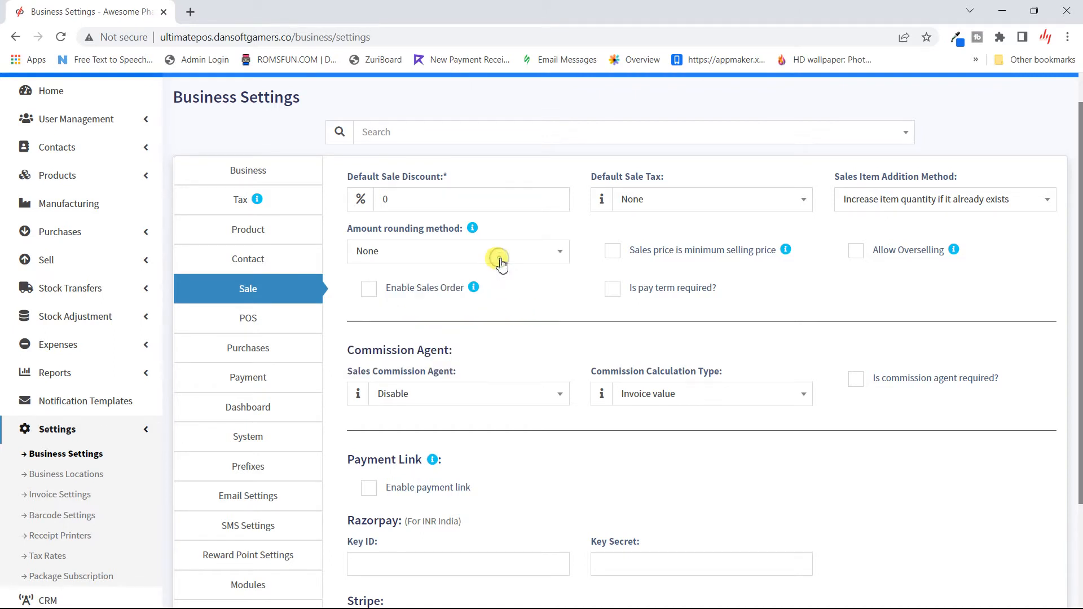
pyautogui.click(502, 264)
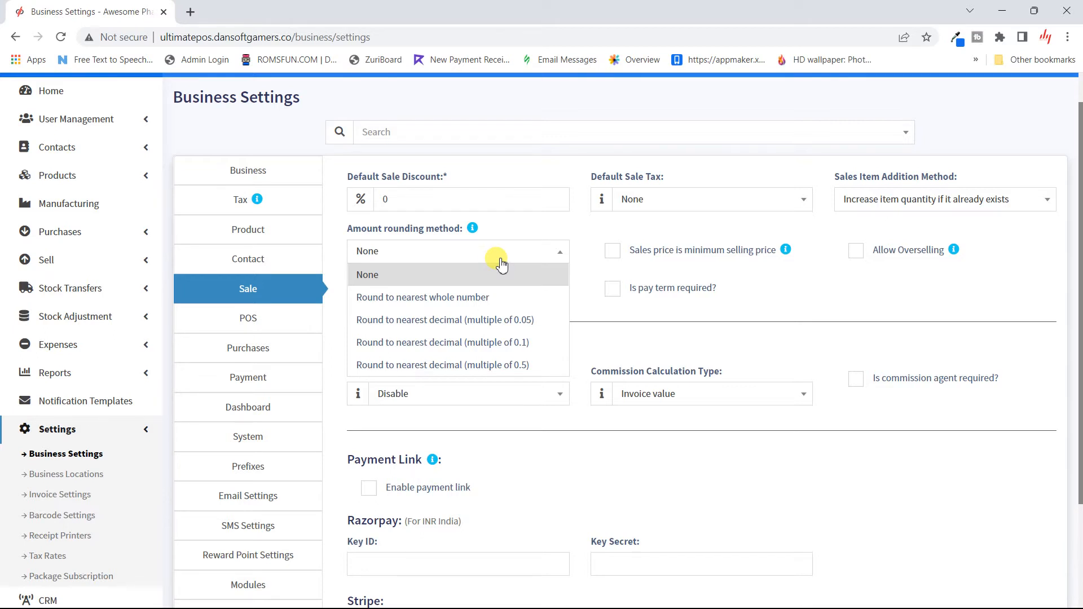
pyautogui.click(502, 265)
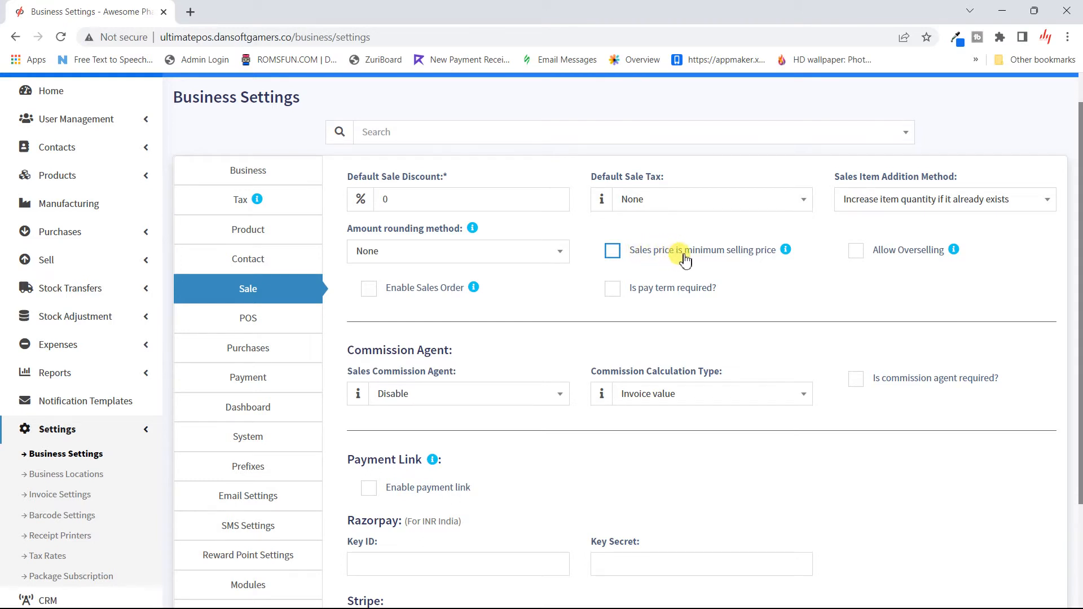
pyautogui.moveTo(787, 254)
pyautogui.click(614, 252)
pyautogui.click(614, 253)
pyautogui.moveTo(466, 290)
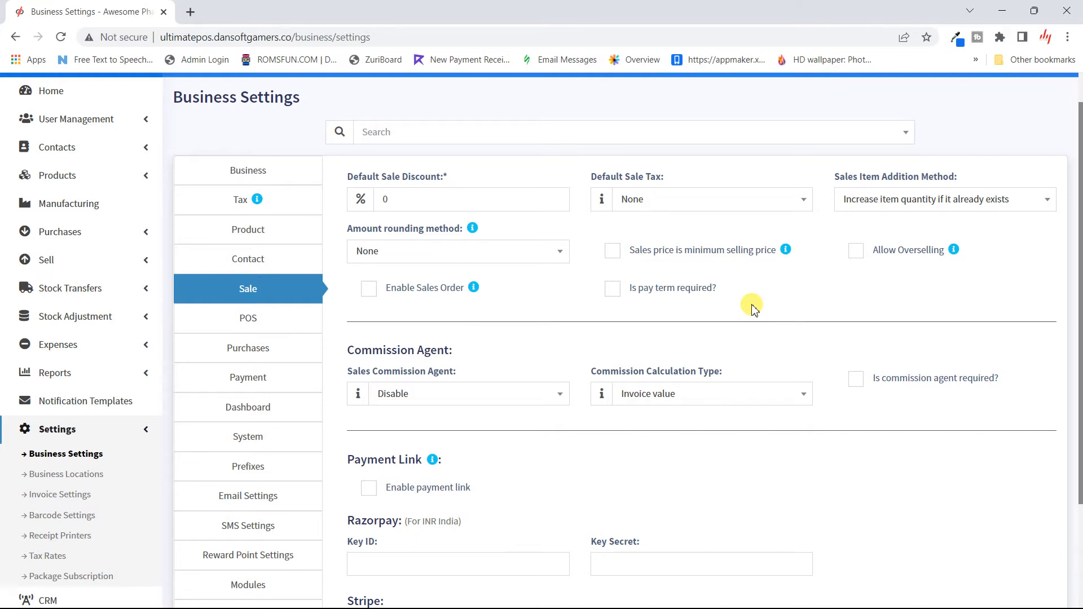
# - Set the sales commission agent to 'Select from commission agent's list' instead of Logged in user
pyautogui.scroll(-3, 753, 309)
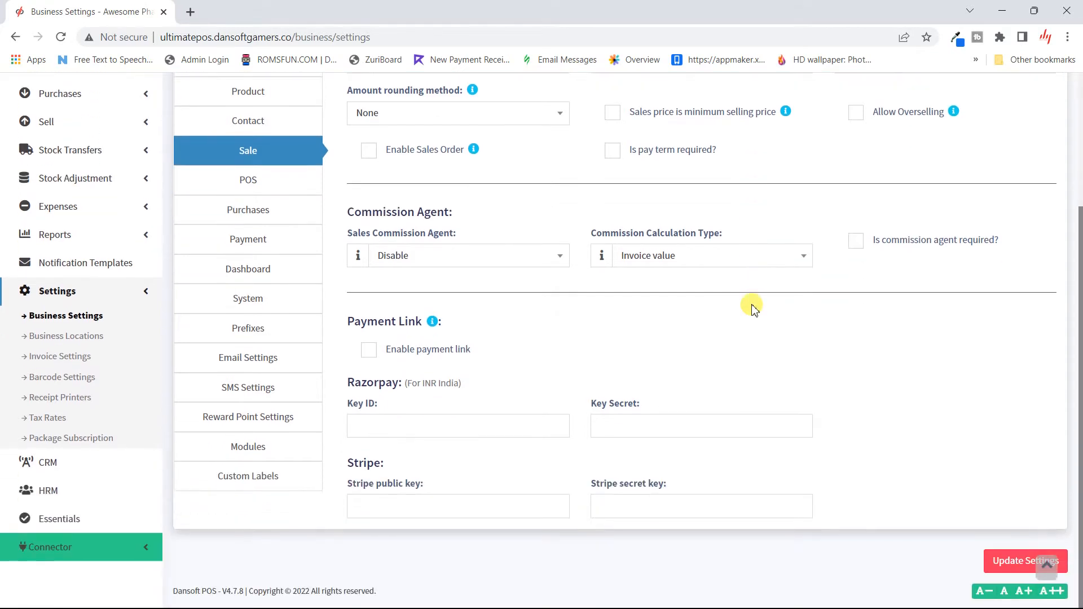
pyautogui.click(549, 259)
pyautogui.click(549, 258)
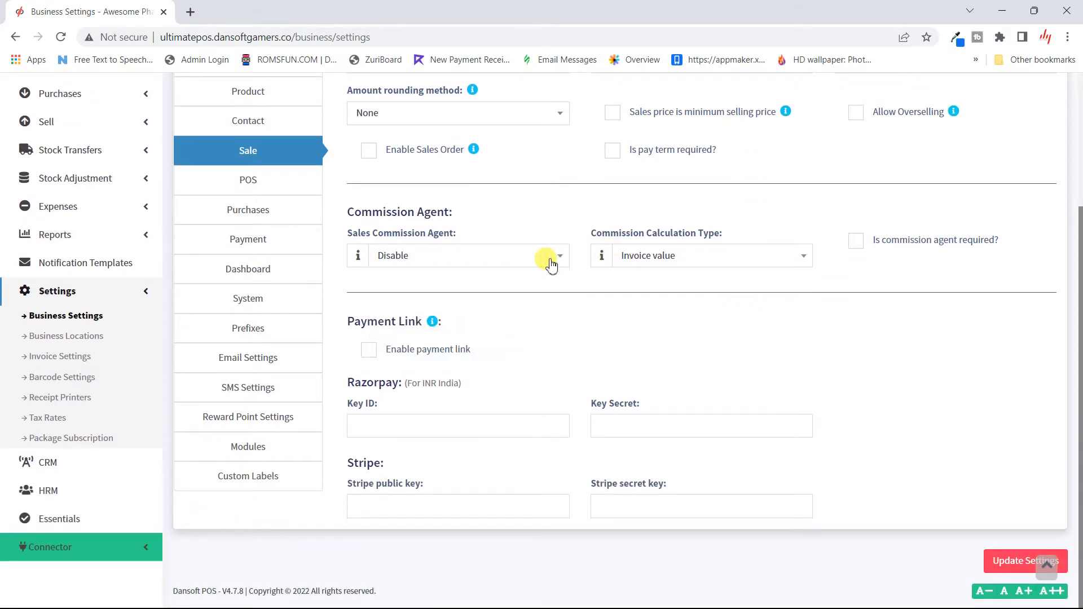
pyautogui.click(551, 262)
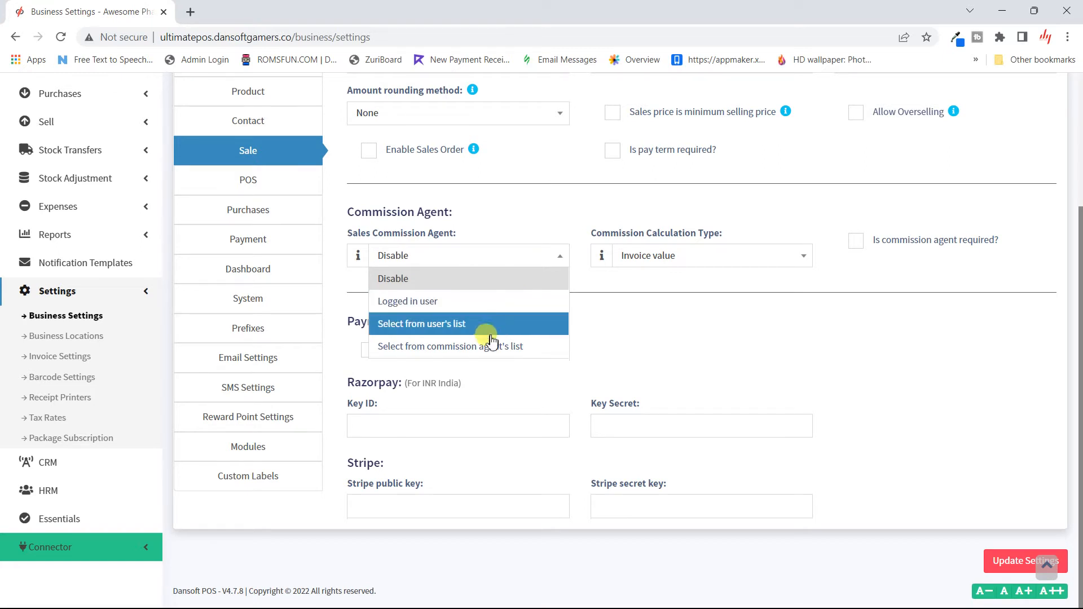
pyautogui.click(507, 302)
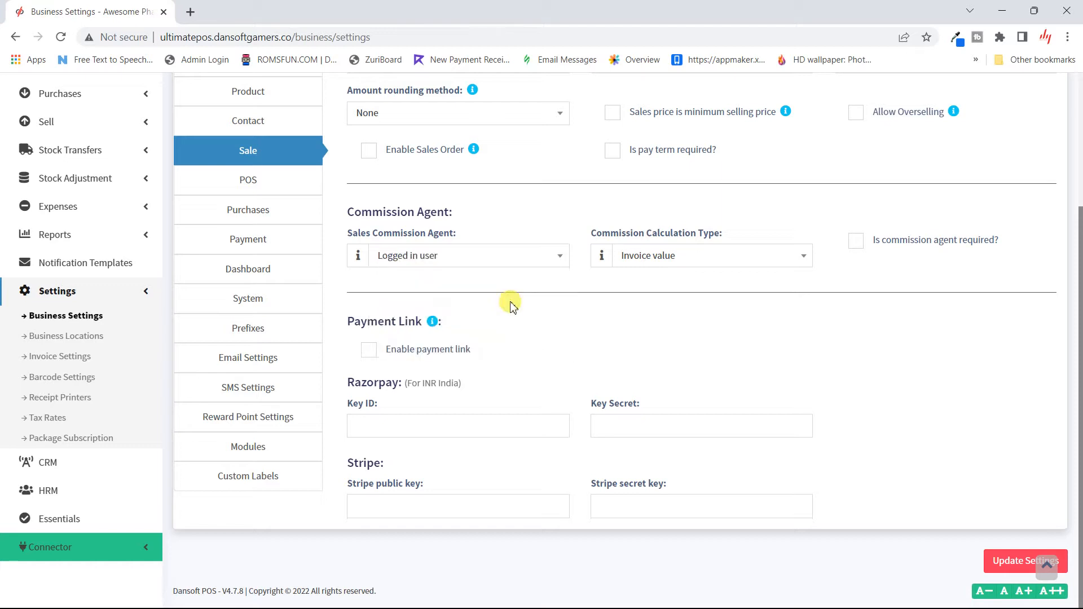
pyautogui.click(541, 251)
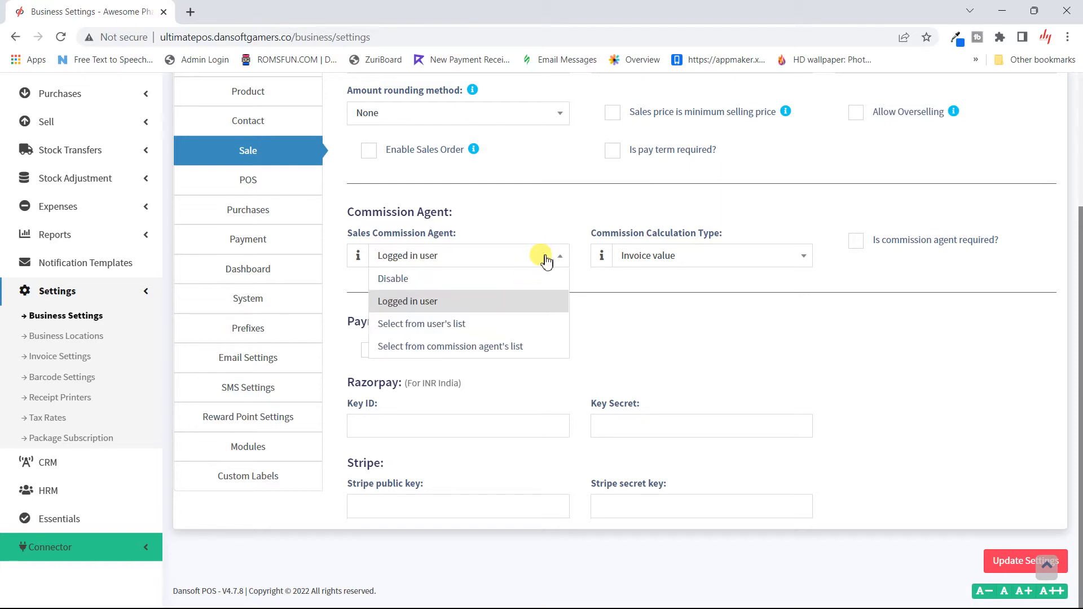
pyautogui.click(501, 345)
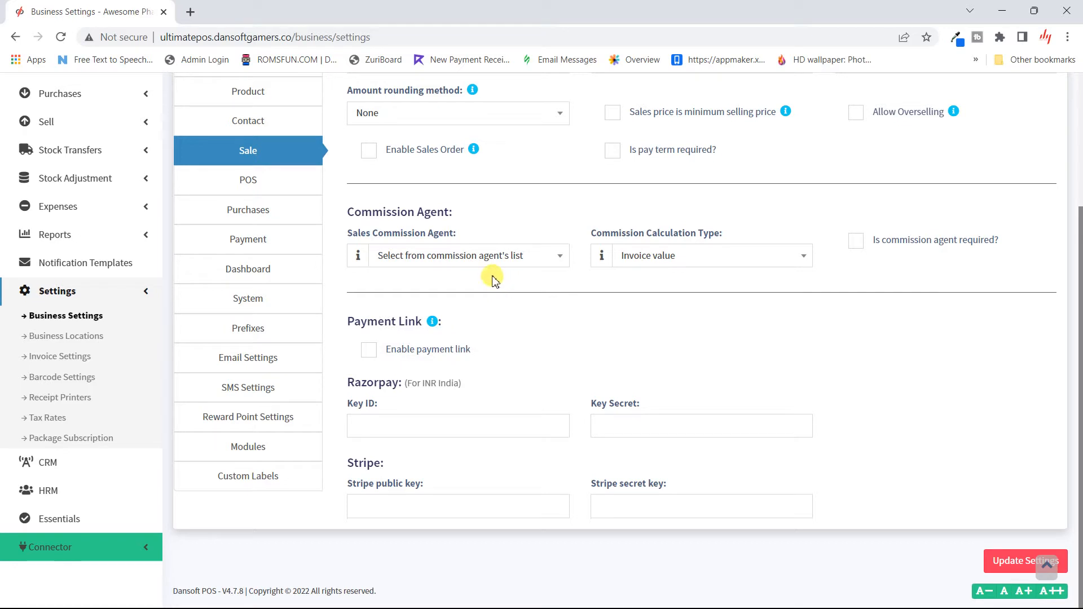
# - Recheck the commission agent choices unchanged, then expand User Management in the sidebar
pyautogui.click(472, 255)
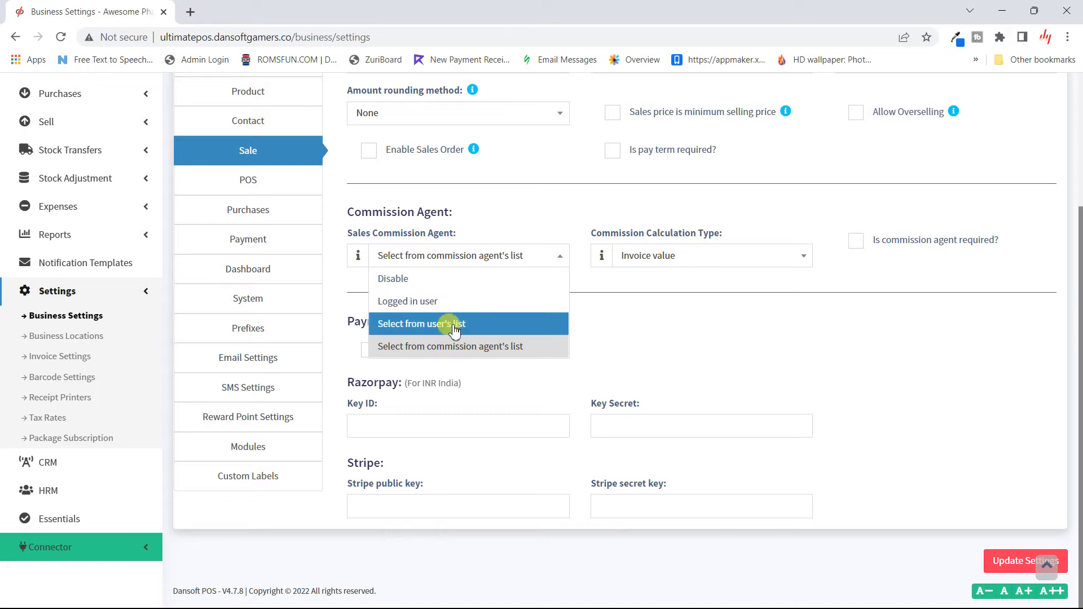
pyautogui.click(484, 214)
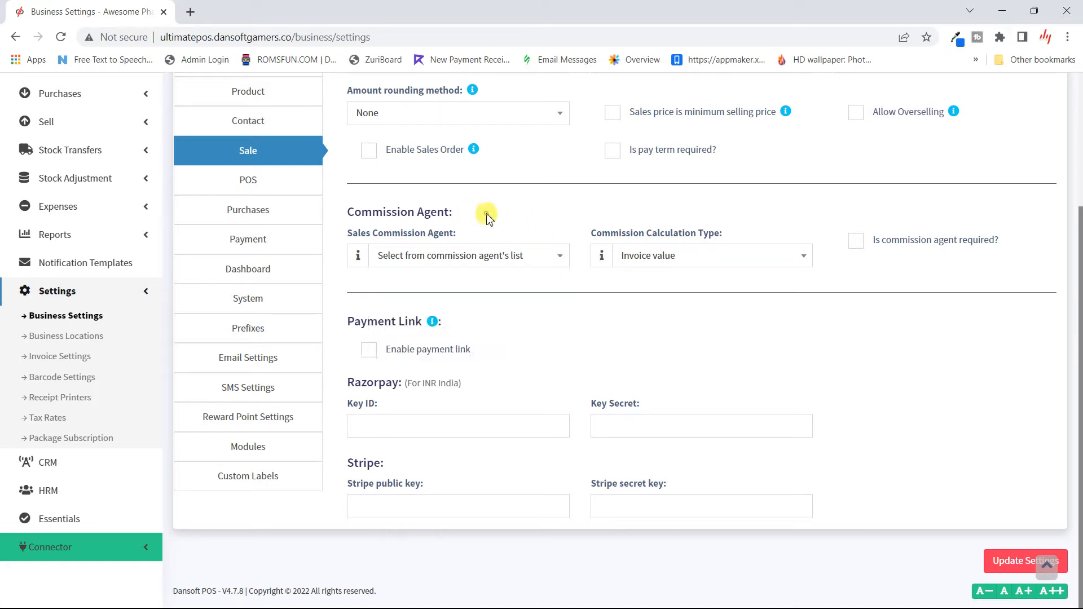
pyautogui.click(476, 262)
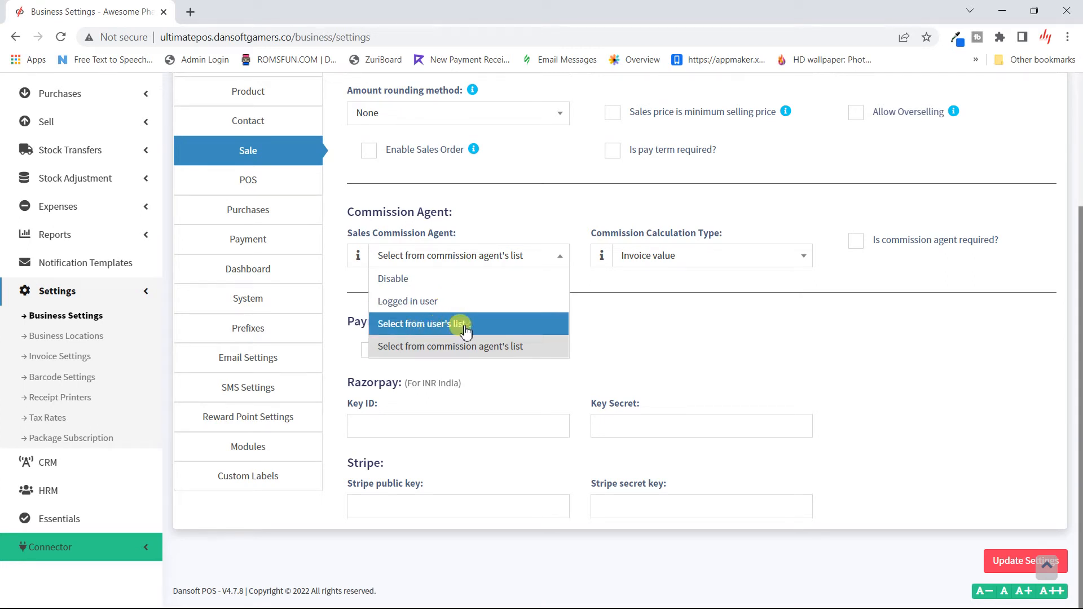
pyautogui.click(587, 324)
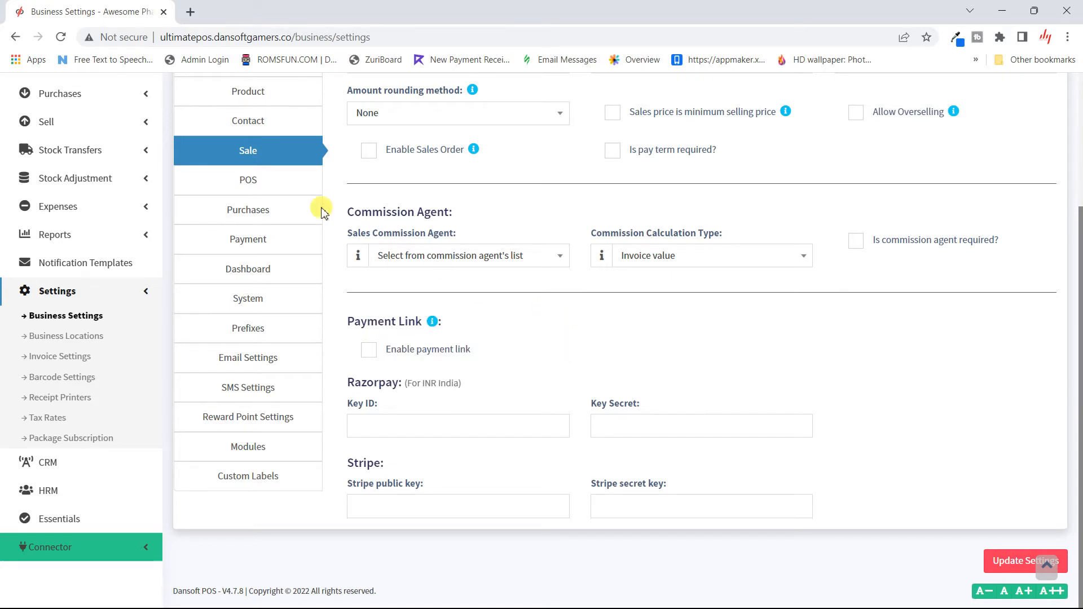
pyautogui.scroll(3, 124, 141)
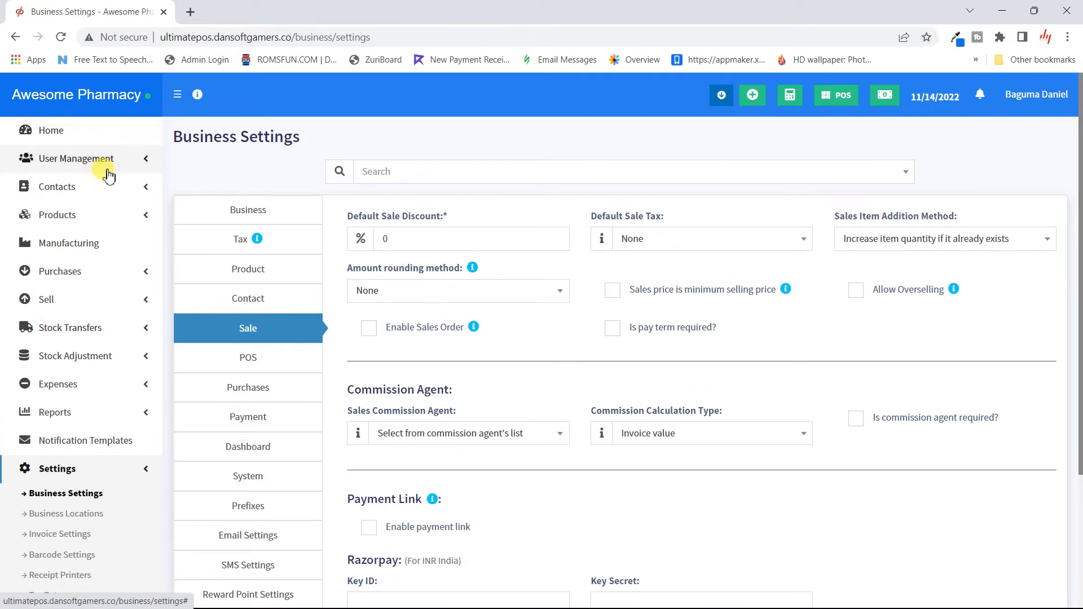
pyautogui.click(144, 159)
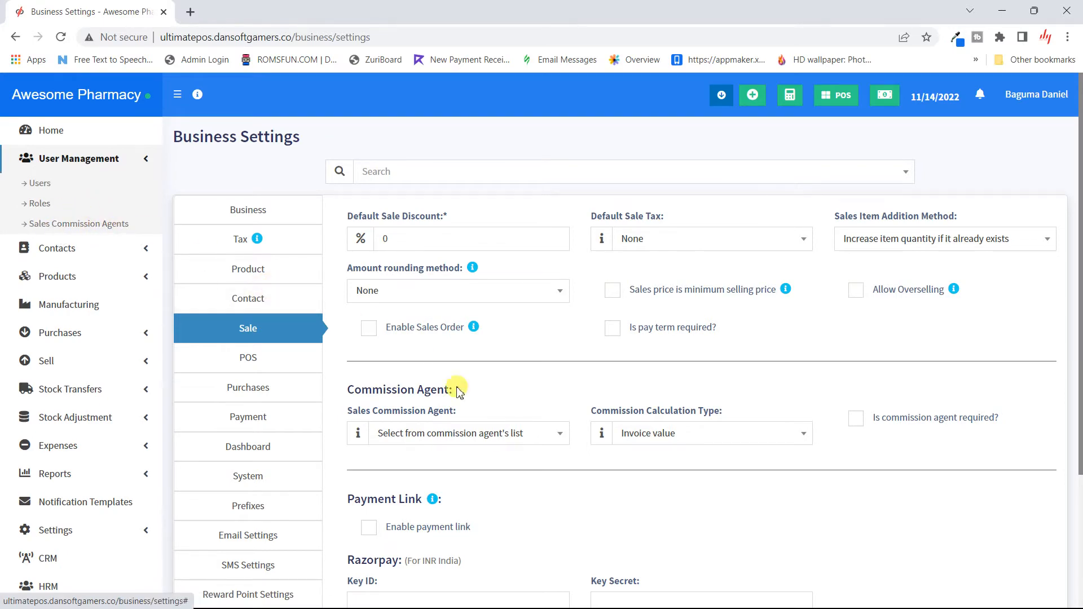
pyautogui.scroll(-3, 432, 197)
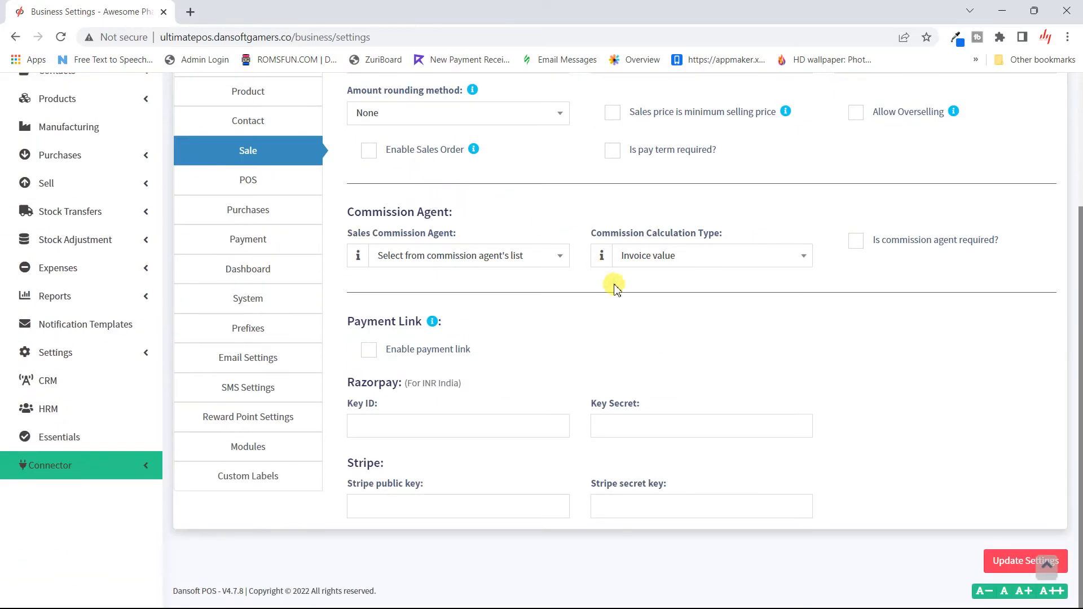
# - Review the commission calculation type, keeping Invoice value, then go to the POS settings
pyautogui.click(694, 259)
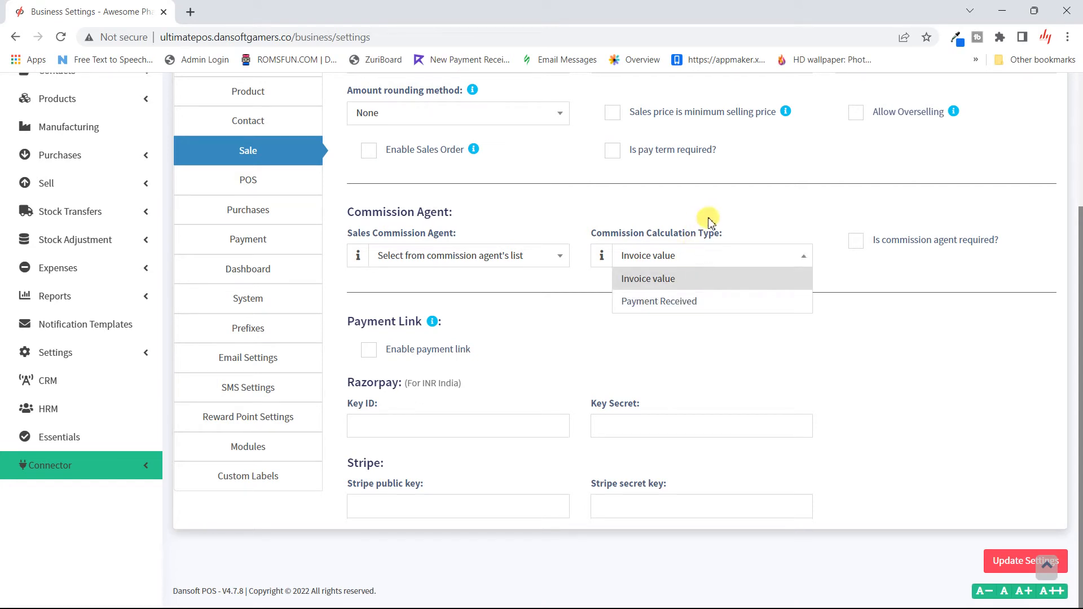
pyautogui.click(706, 217)
pyautogui.click(707, 256)
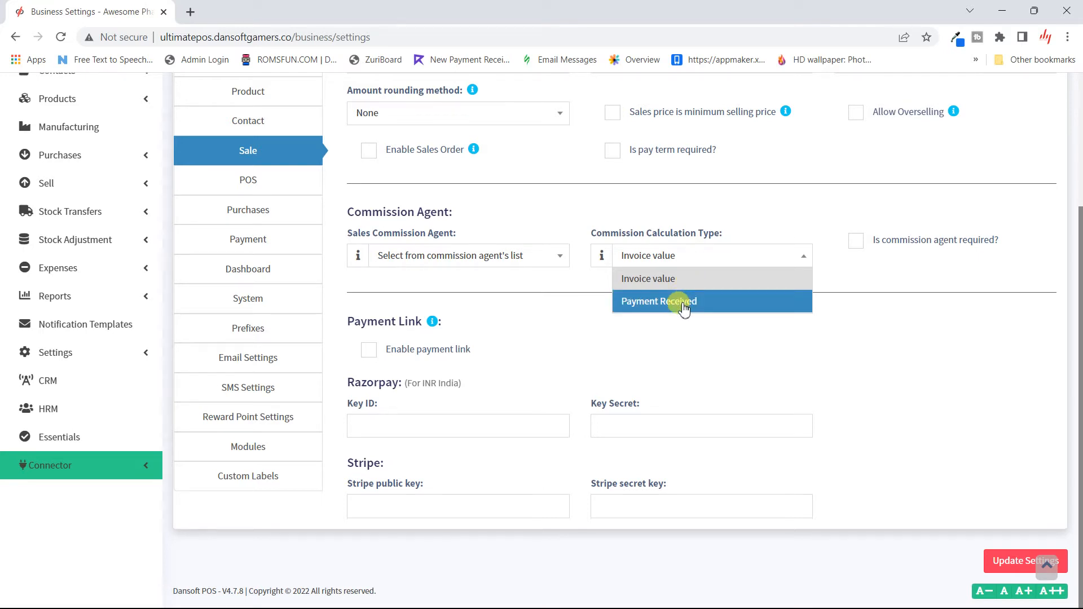
pyautogui.click(907, 272)
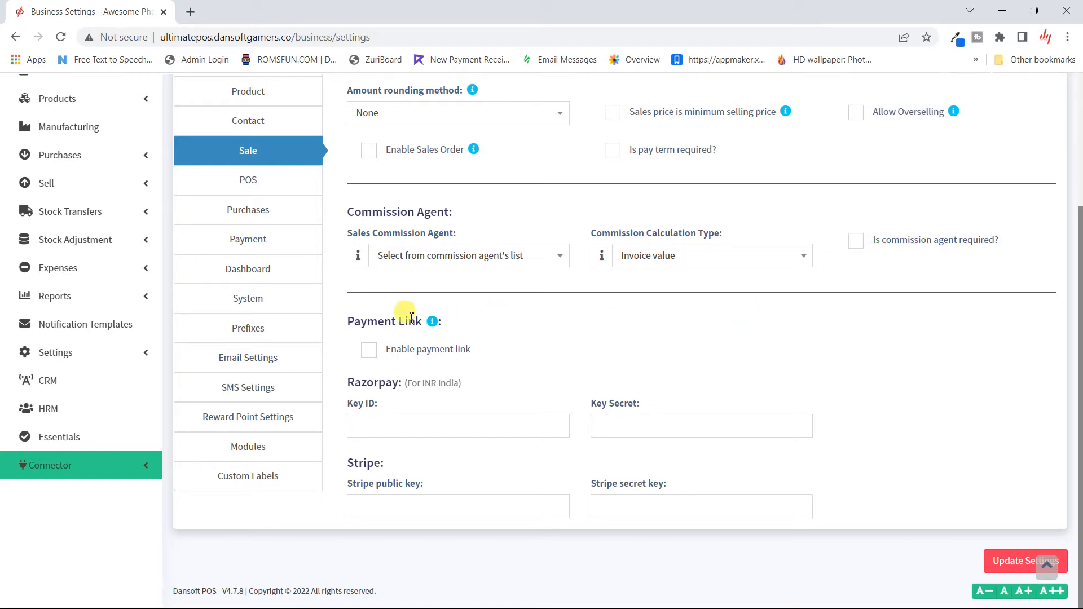
pyautogui.scroll(3, 399, 379)
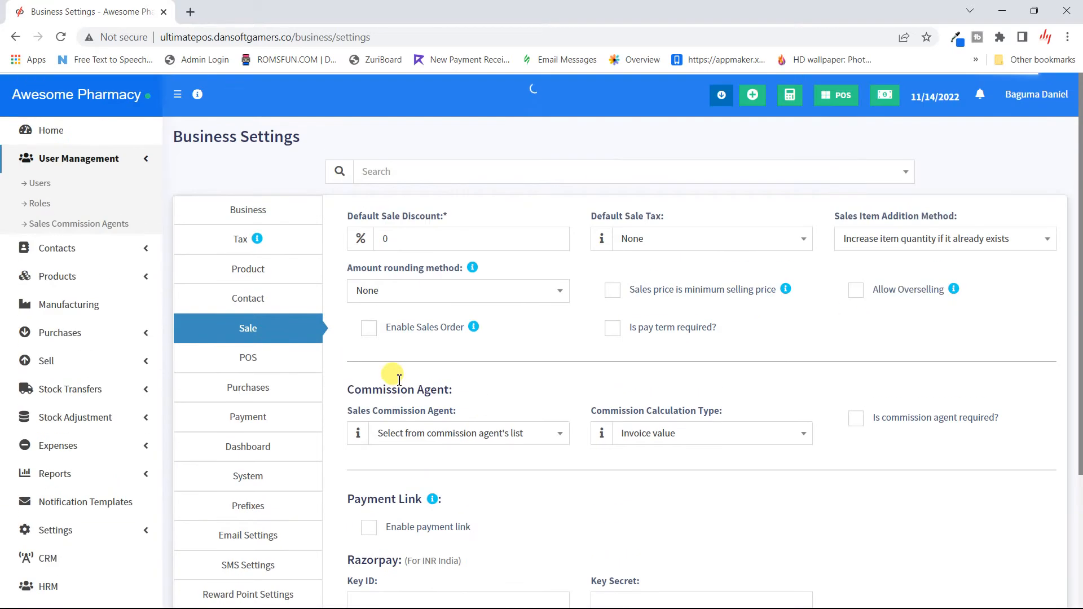
pyautogui.scroll(-2, 398, 380)
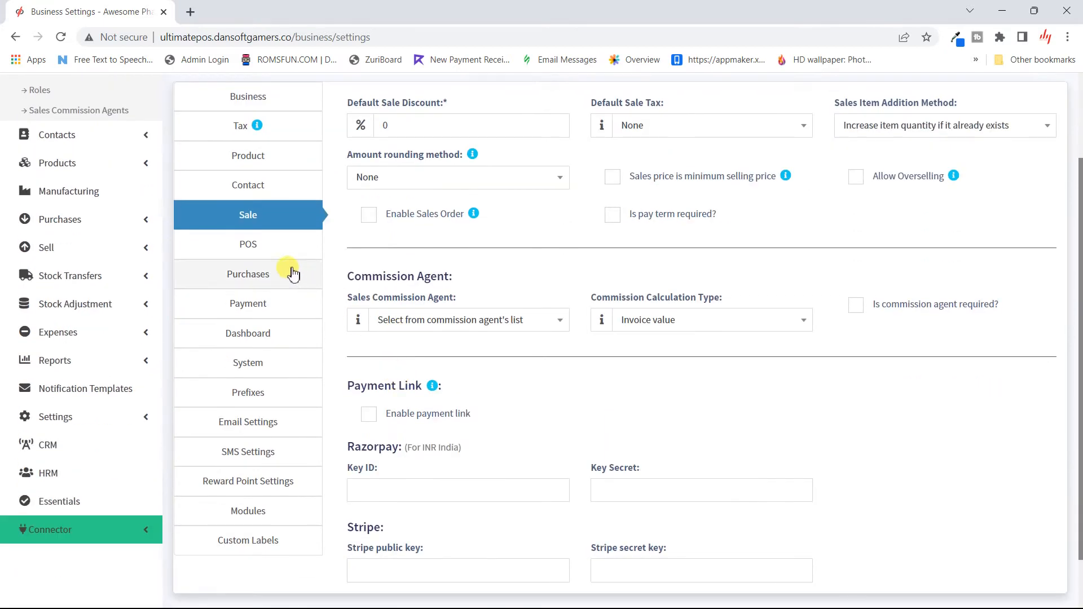
pyautogui.click(272, 250)
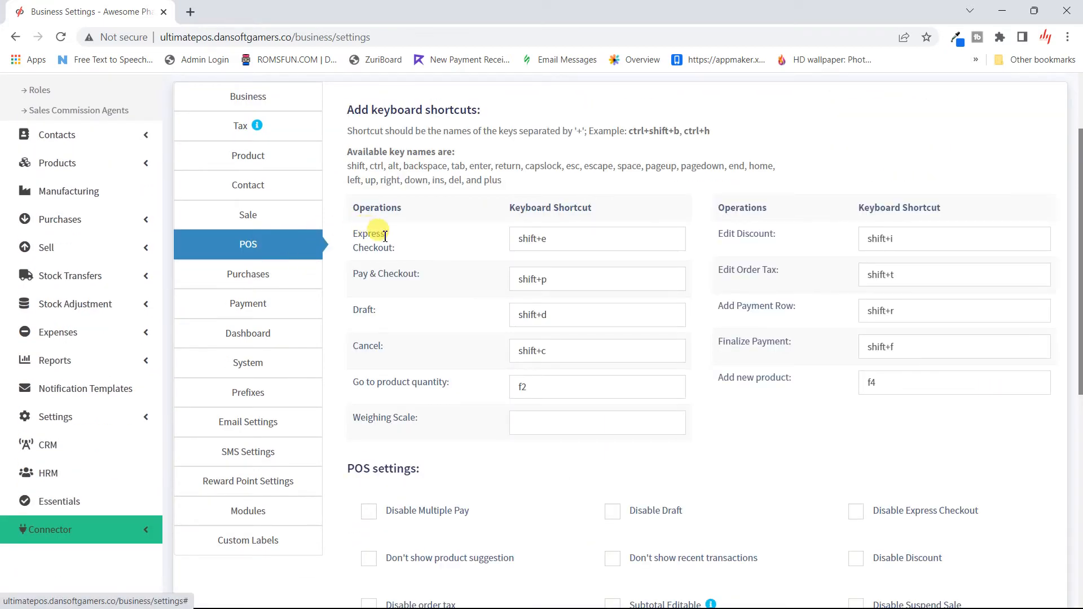
pyautogui.scroll(-3, 407, 244)
pyautogui.scroll(5, 411, 249)
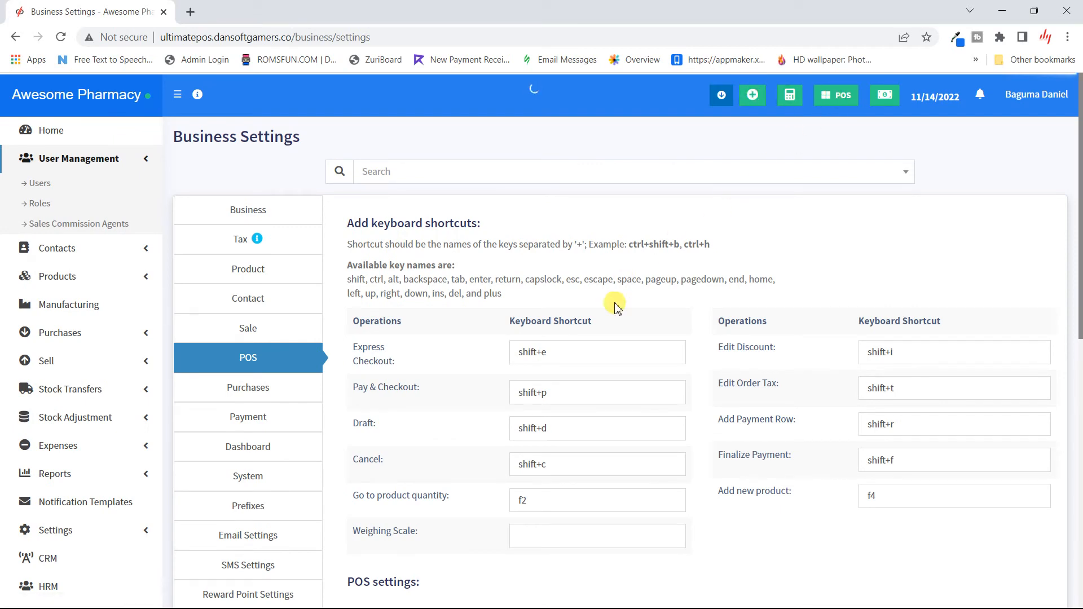
pyautogui.scroll(-3, 612, 271)
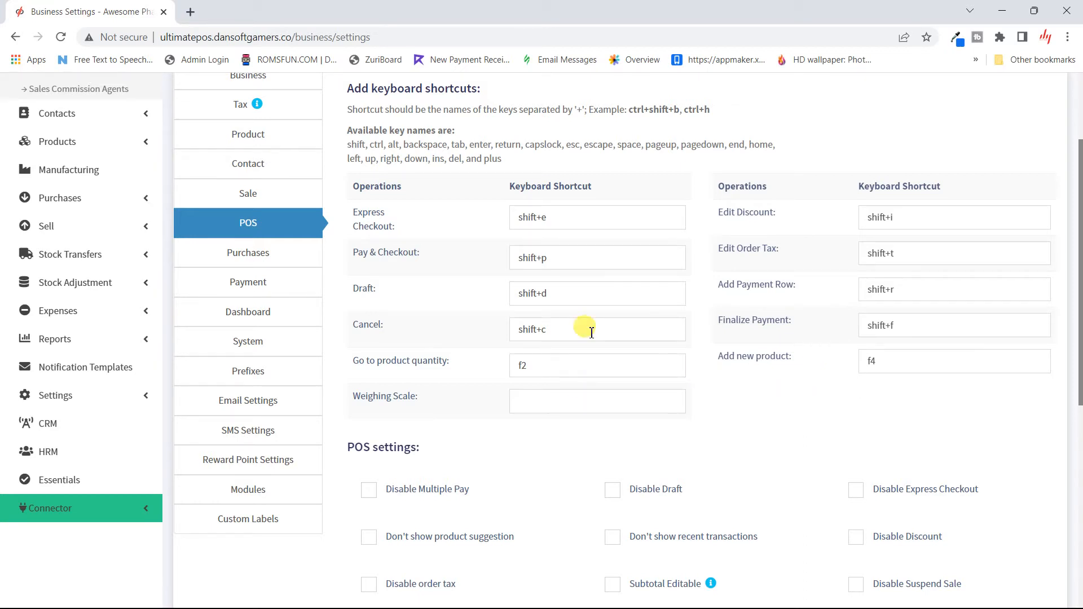
pyautogui.scroll(-5, 562, 311)
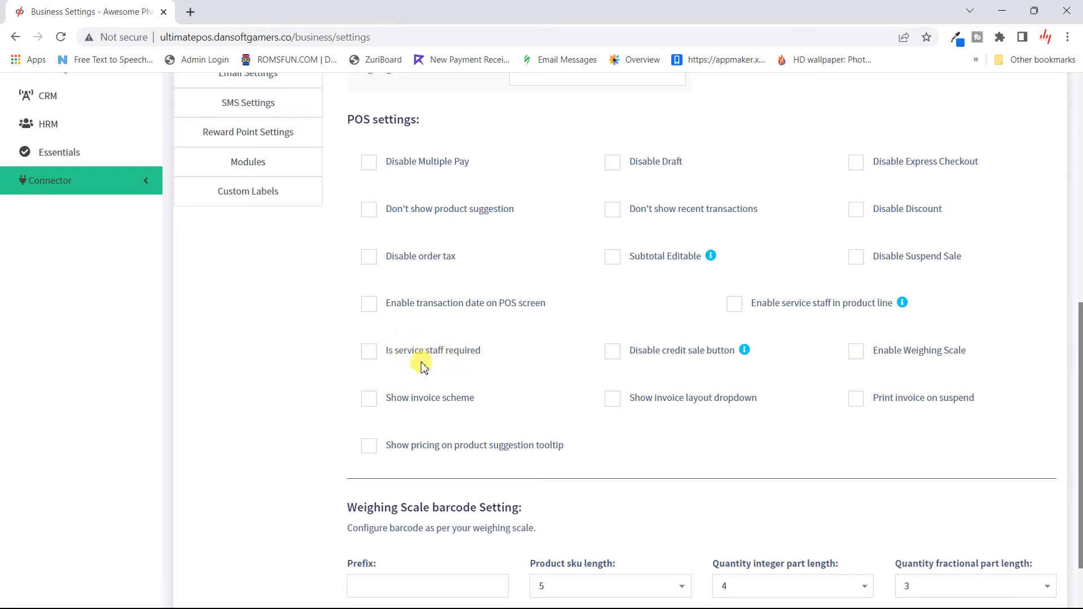
pyautogui.scroll(-1, 431, 370)
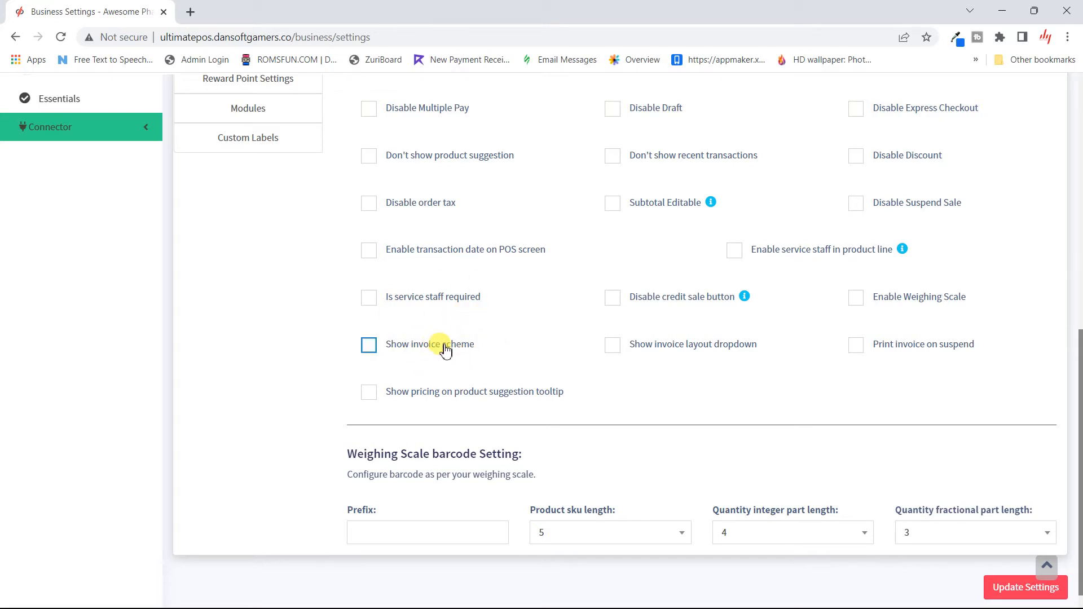
pyautogui.scroll(6, 468, 352)
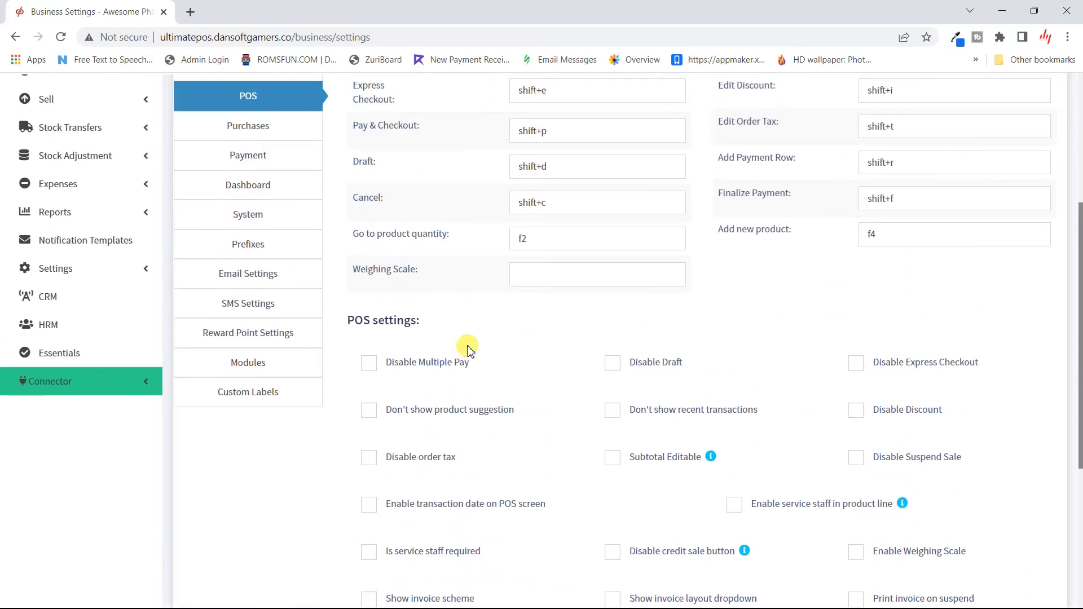
pyautogui.scroll(5, 165, 274)
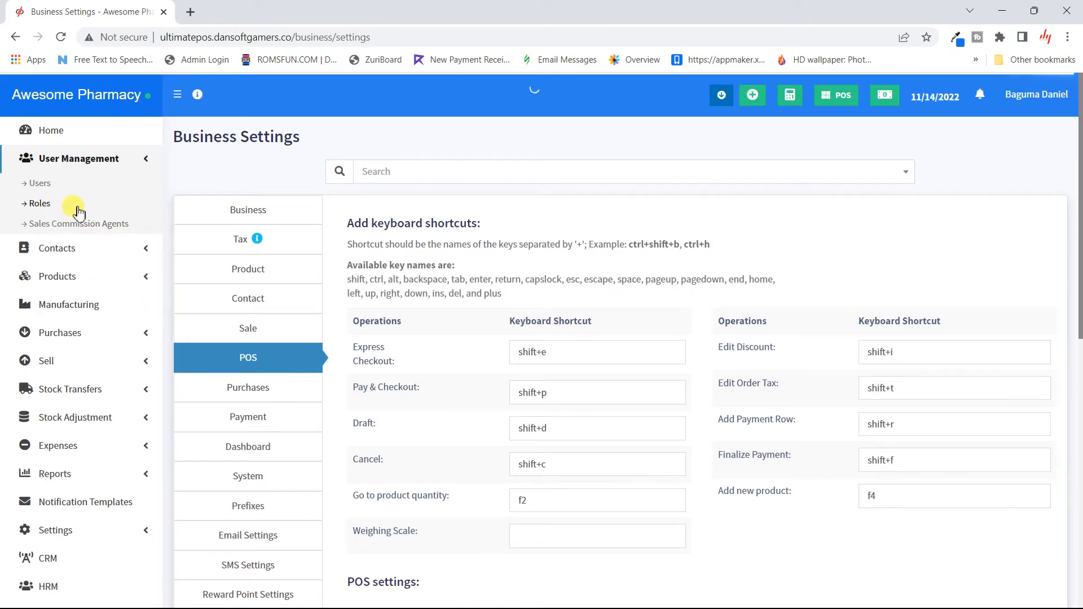
pyautogui.scroll(-5, 73, 455)
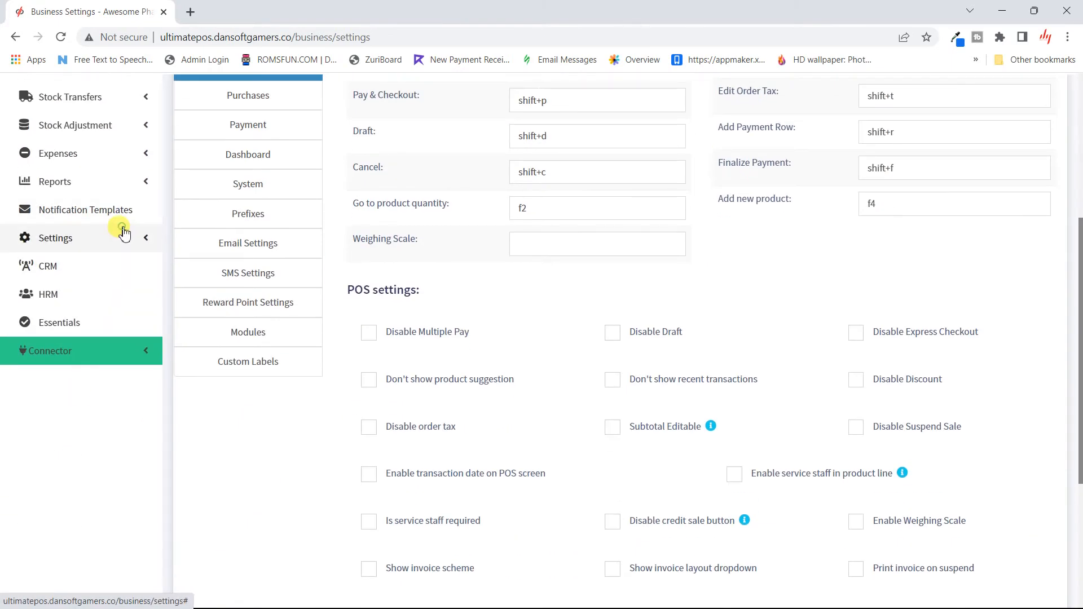
pyautogui.click(122, 235)
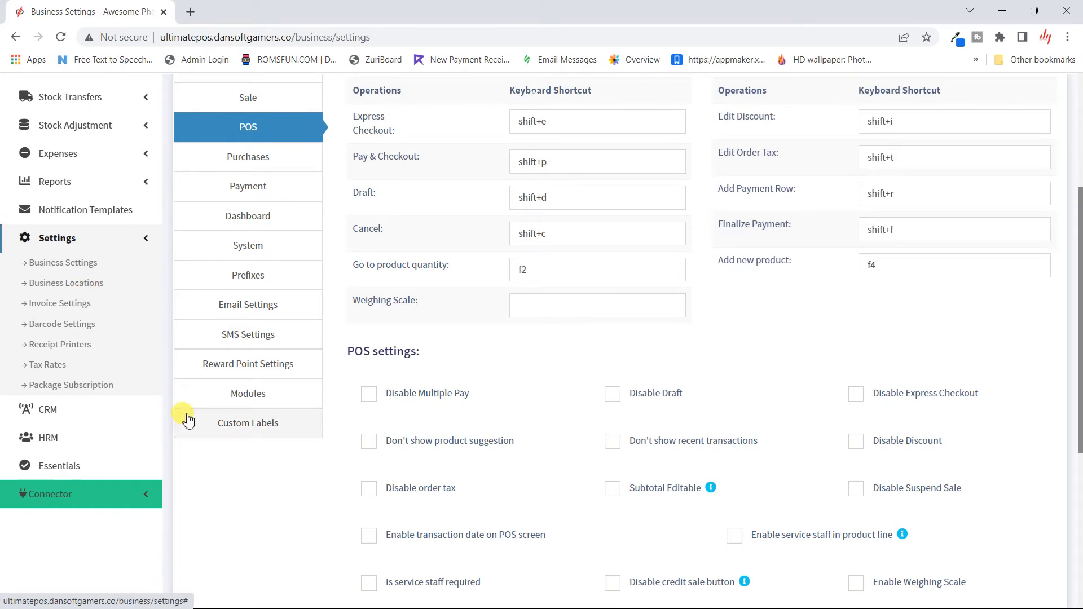
pyautogui.scroll(-5, 289, 501)
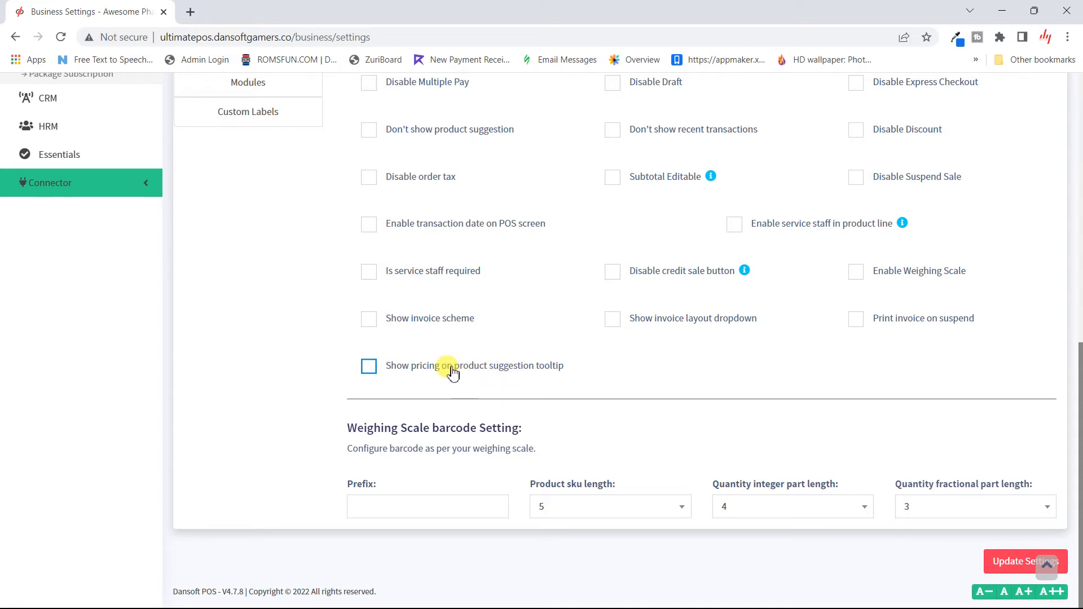
pyautogui.scroll(2, 435, 327)
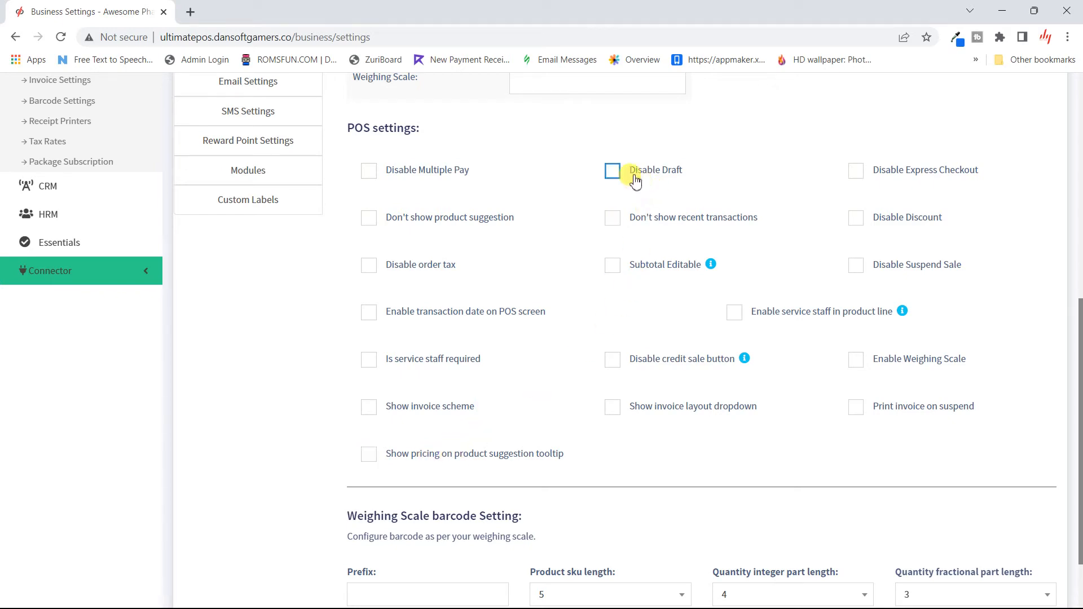
pyautogui.scroll(6, 496, 235)
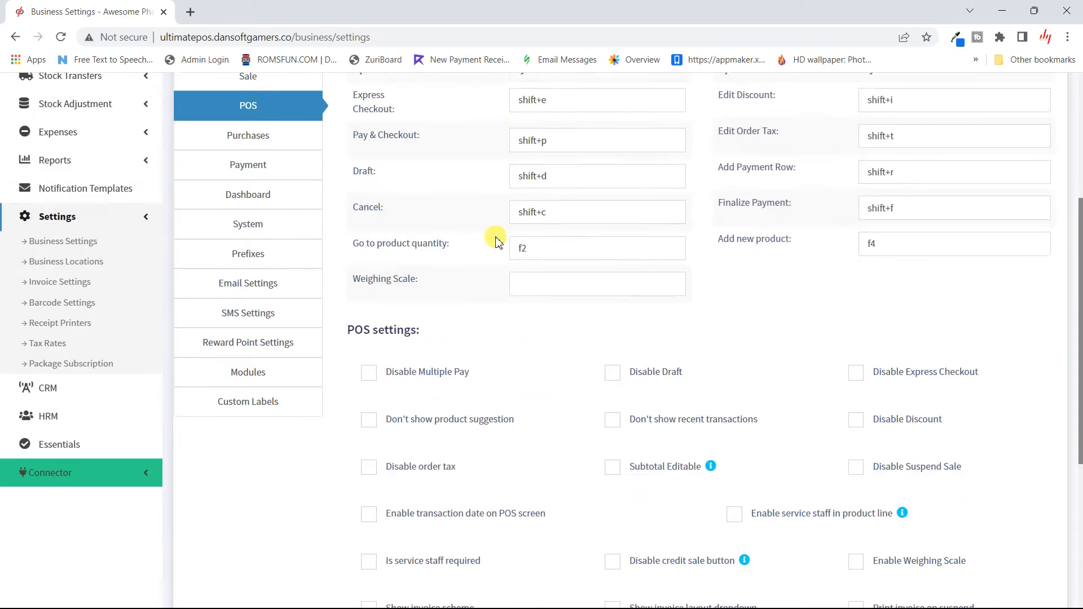
pyautogui.click(140, 237)
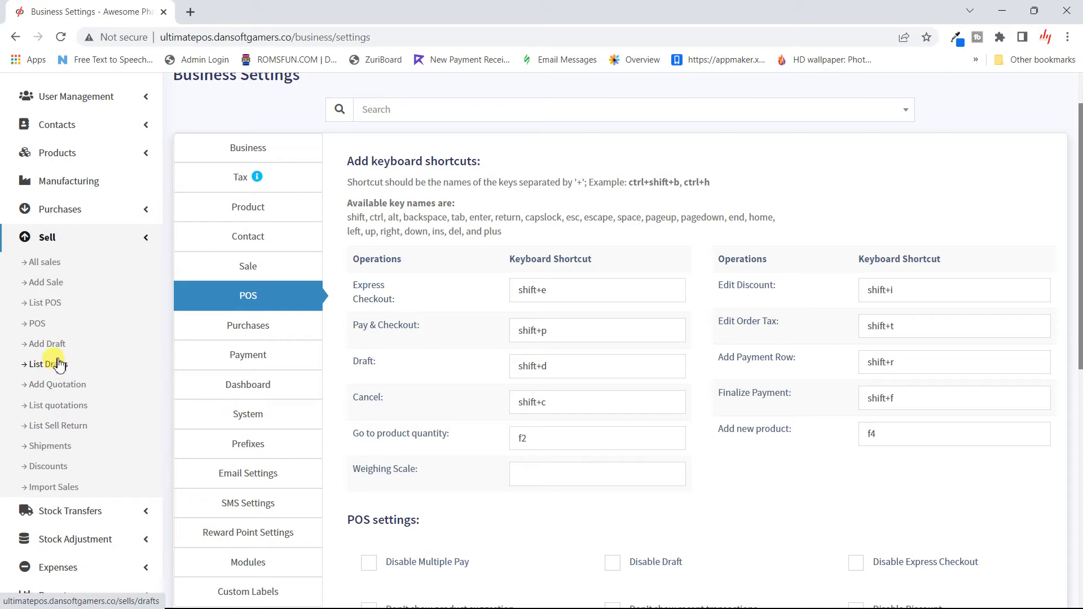
pyautogui.click(132, 241)
pyautogui.scroll(-6, 133, 237)
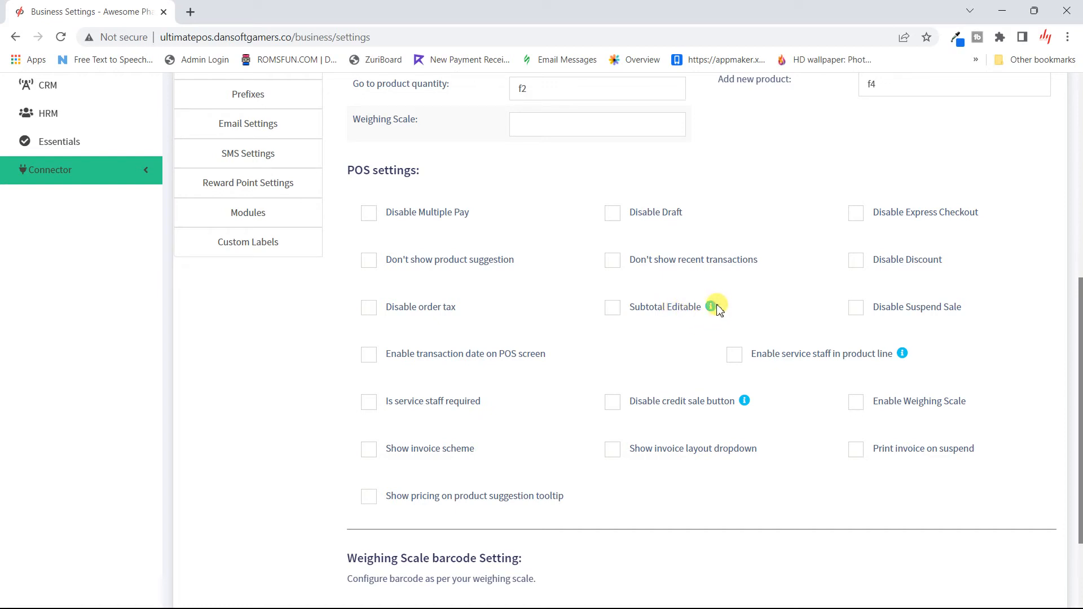
pyautogui.moveTo(719, 310)
pyautogui.moveTo(710, 310)
pyautogui.scroll(3, 866, 458)
pyautogui.scroll(-6, 865, 456)
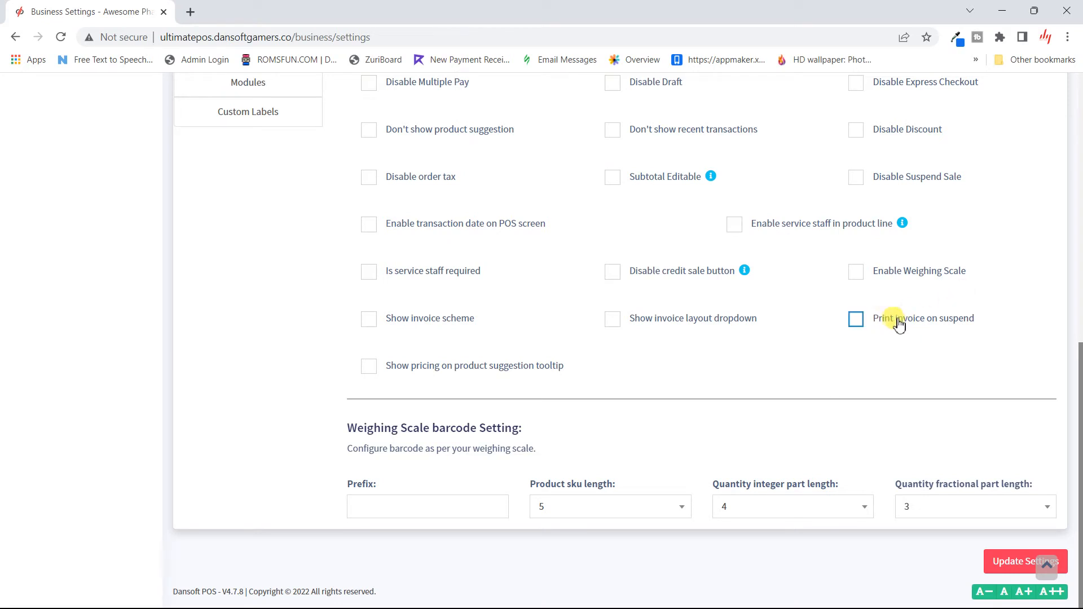
pyautogui.scroll(3, 915, 330)
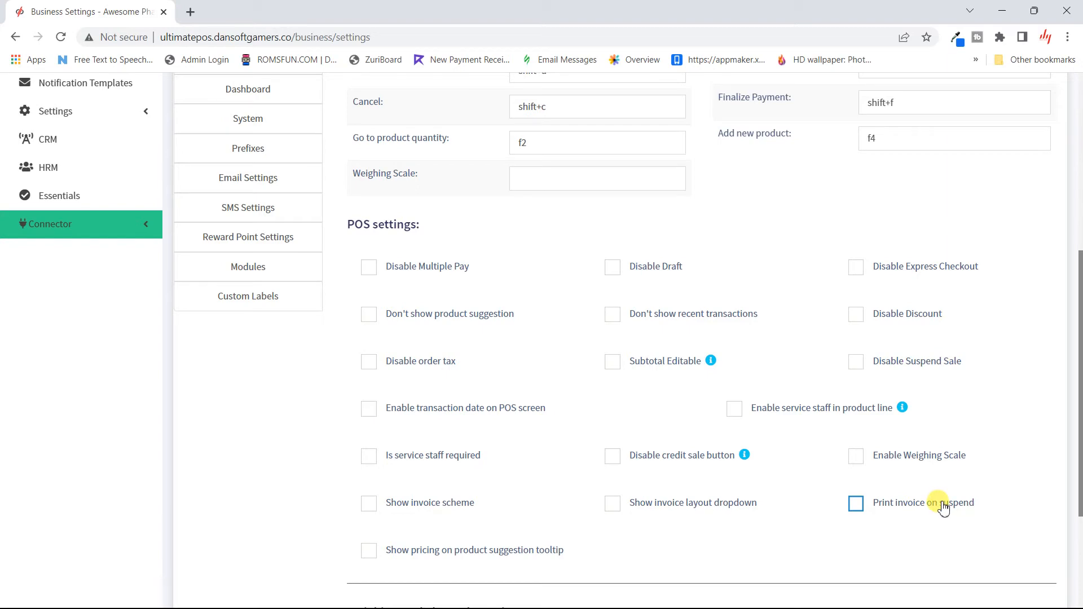
pyautogui.scroll(-1, 944, 508)
pyautogui.scroll(-2, 943, 508)
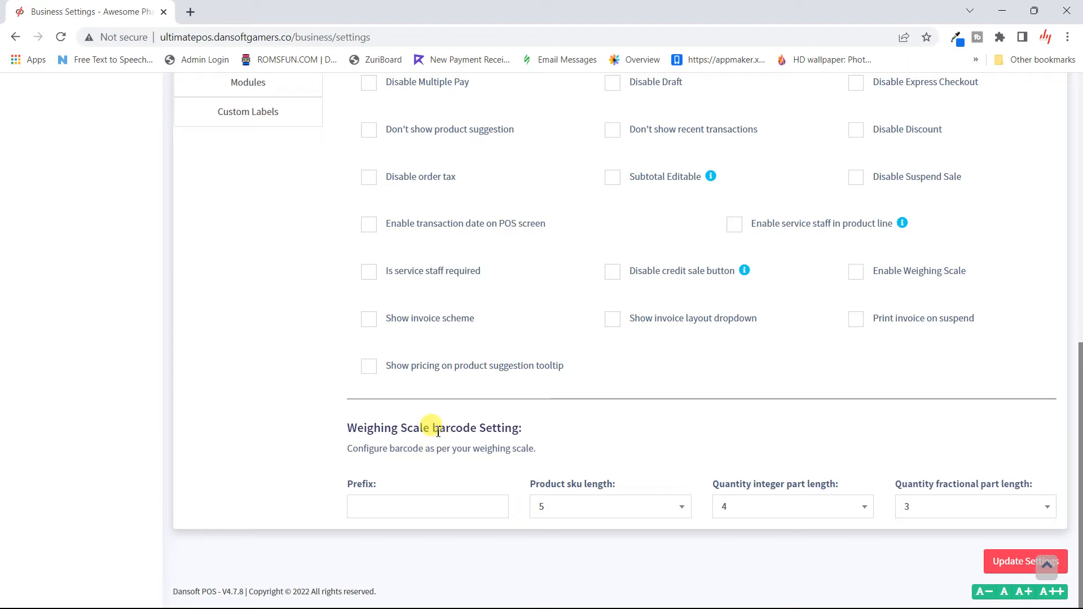
pyautogui.scroll(4, 544, 432)
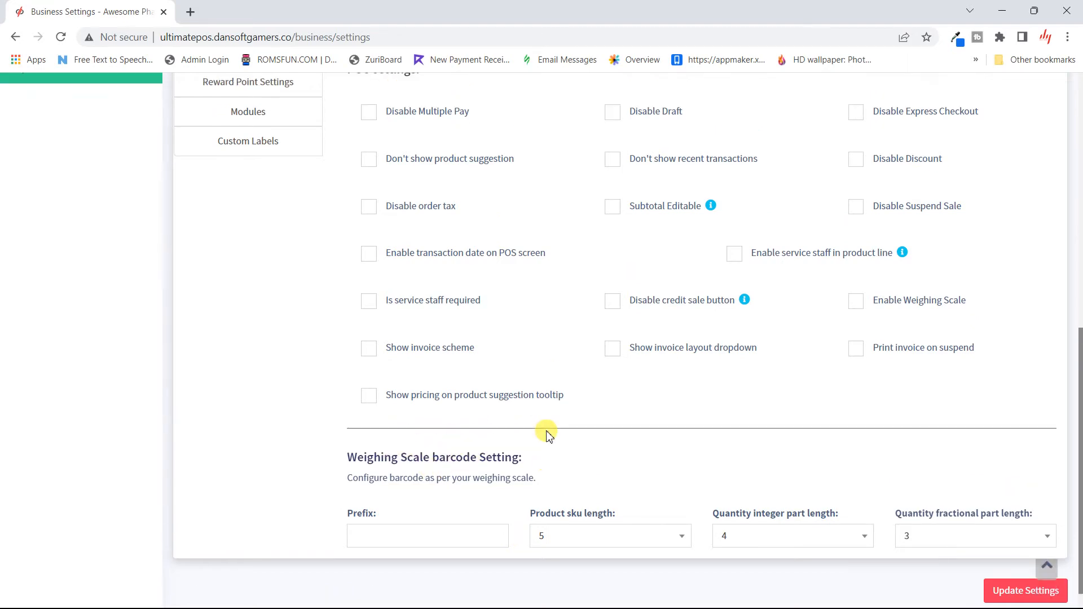
pyautogui.scroll(3, 546, 434)
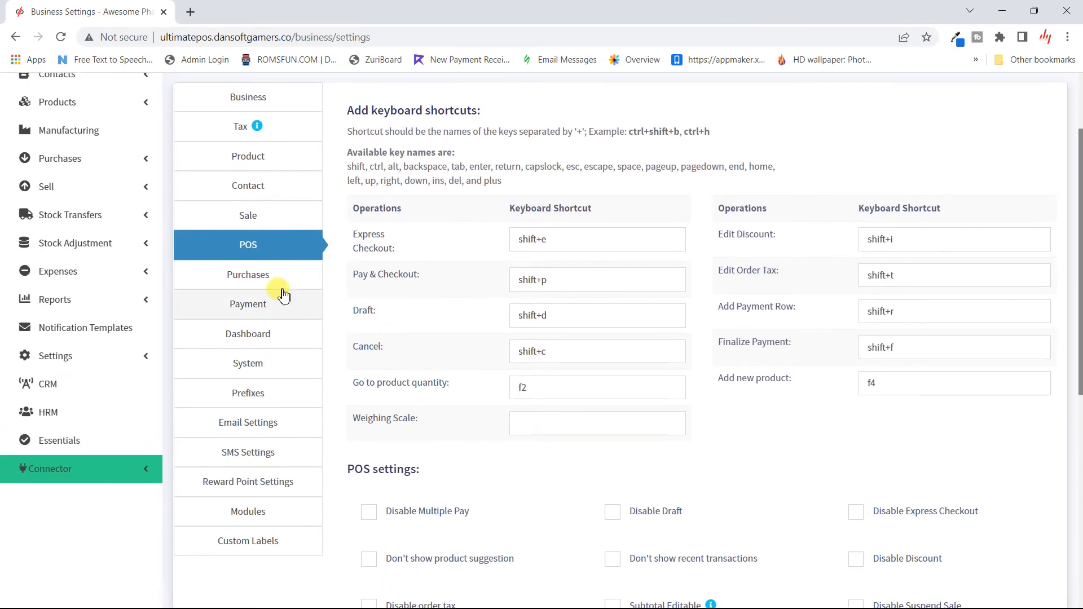
# - Show the Purchases settings and view the Enable Lot number info tip
pyautogui.click(279, 289)
pyautogui.scroll(2, 443, 235)
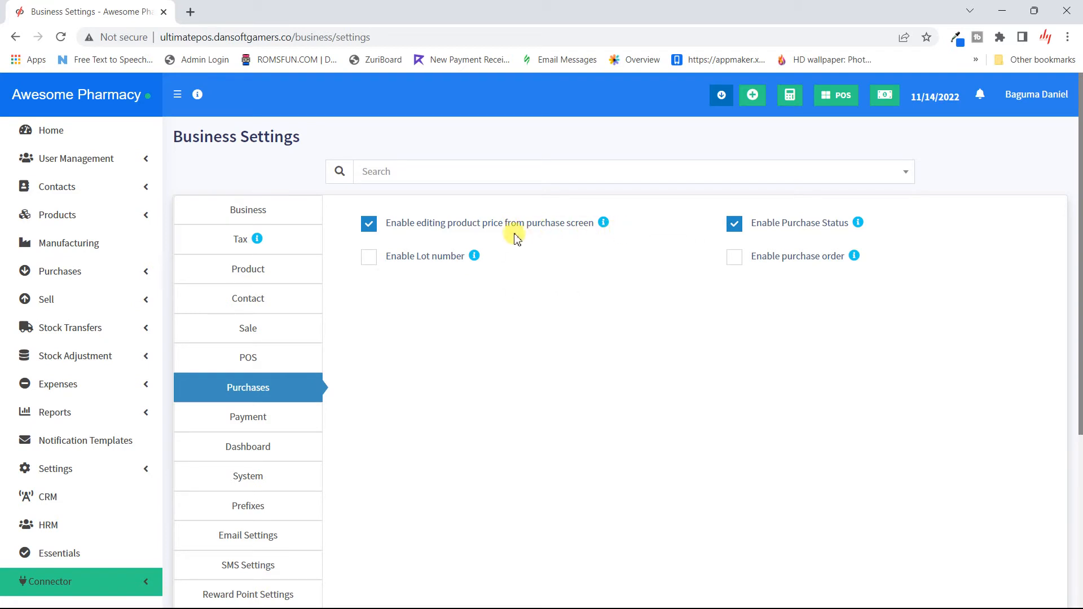
pyautogui.moveTo(476, 258)
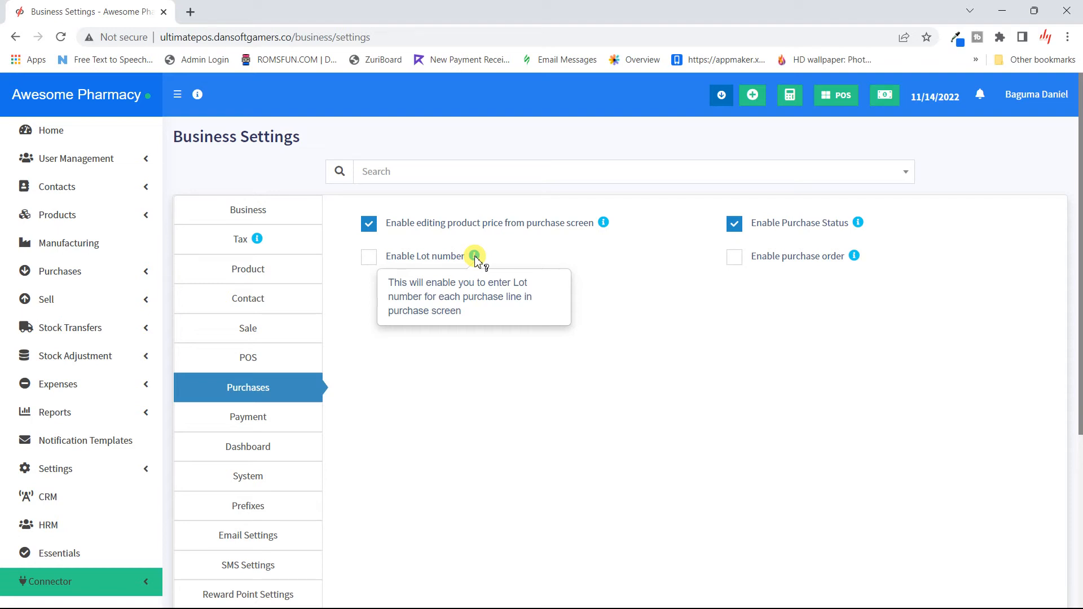
# - Tick Enable Lot number in the Purchases business settings
pyautogui.moveTo(854, 257)
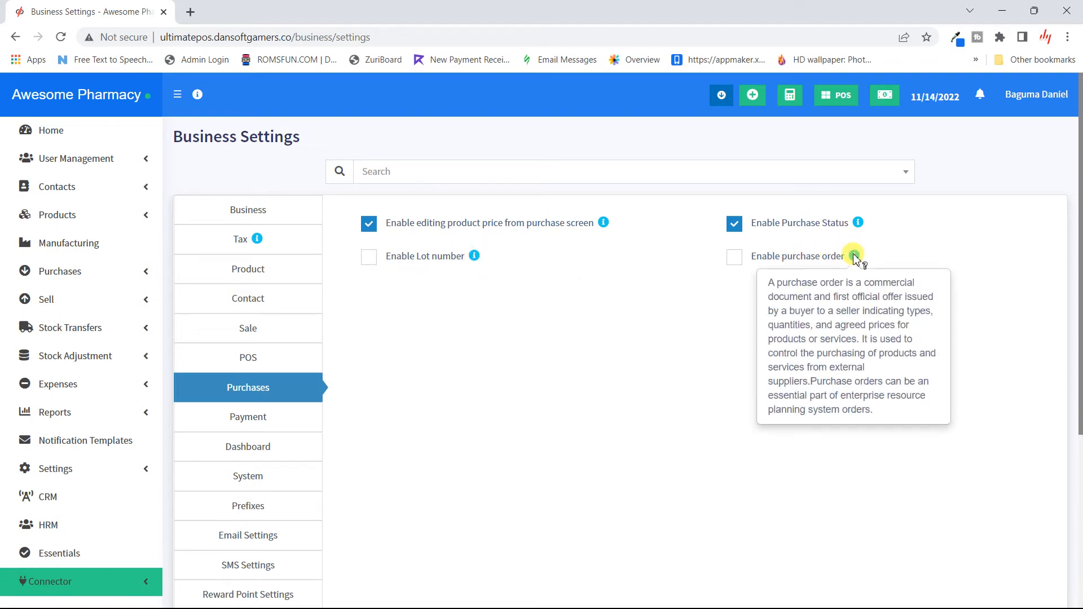
pyautogui.scroll(-1, 552, 333)
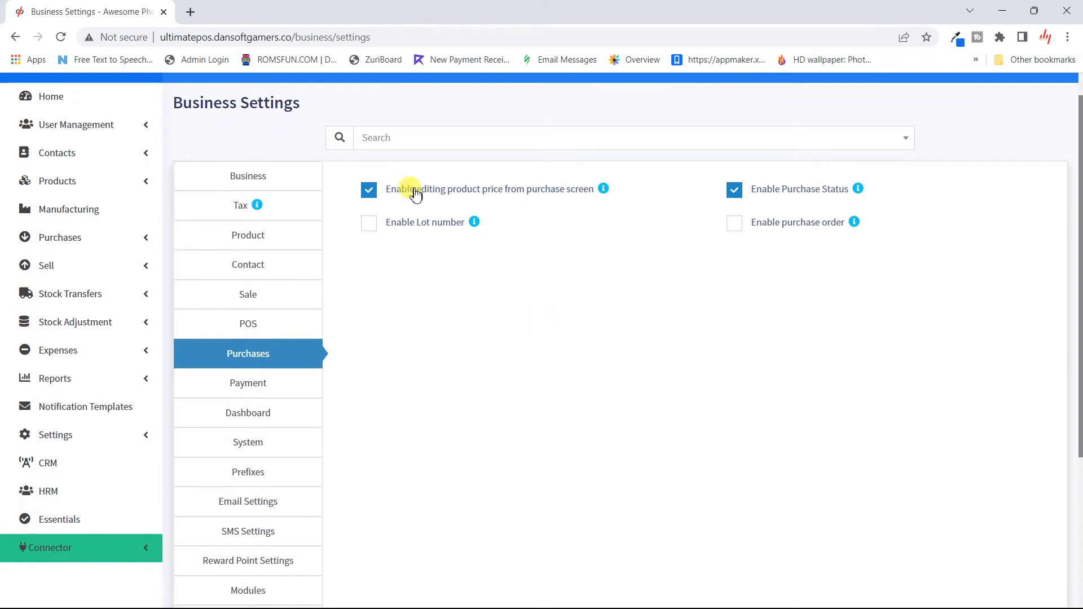
pyautogui.click(370, 225)
pyautogui.scroll(-3, 423, 350)
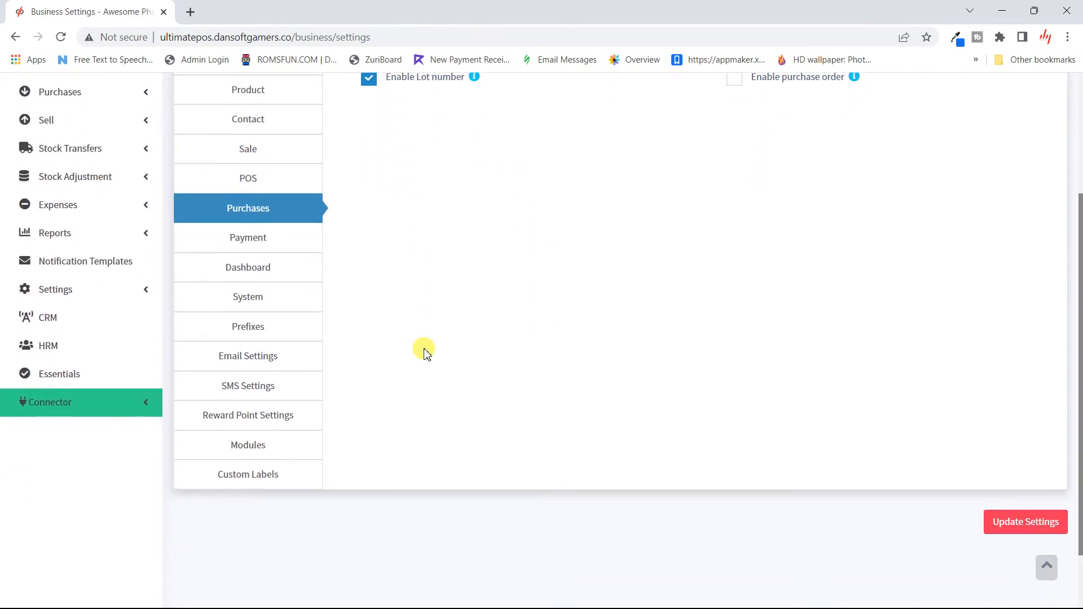
# - Enter 100,000 as the cash denomination in the Payment settings
pyautogui.click(248, 236)
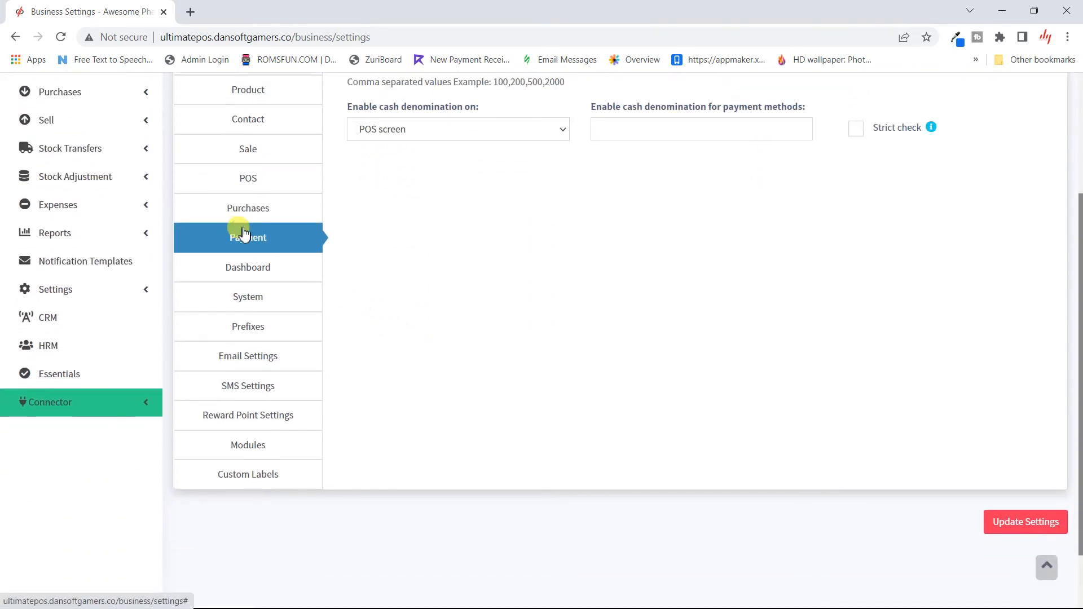
pyautogui.scroll(3, 515, 201)
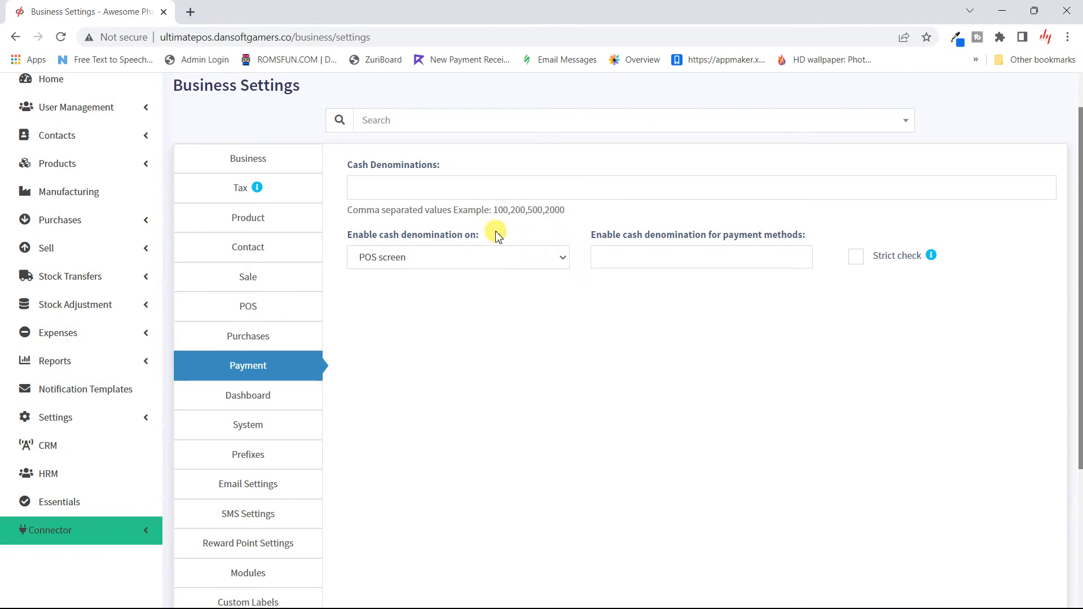
pyautogui.click(445, 192)
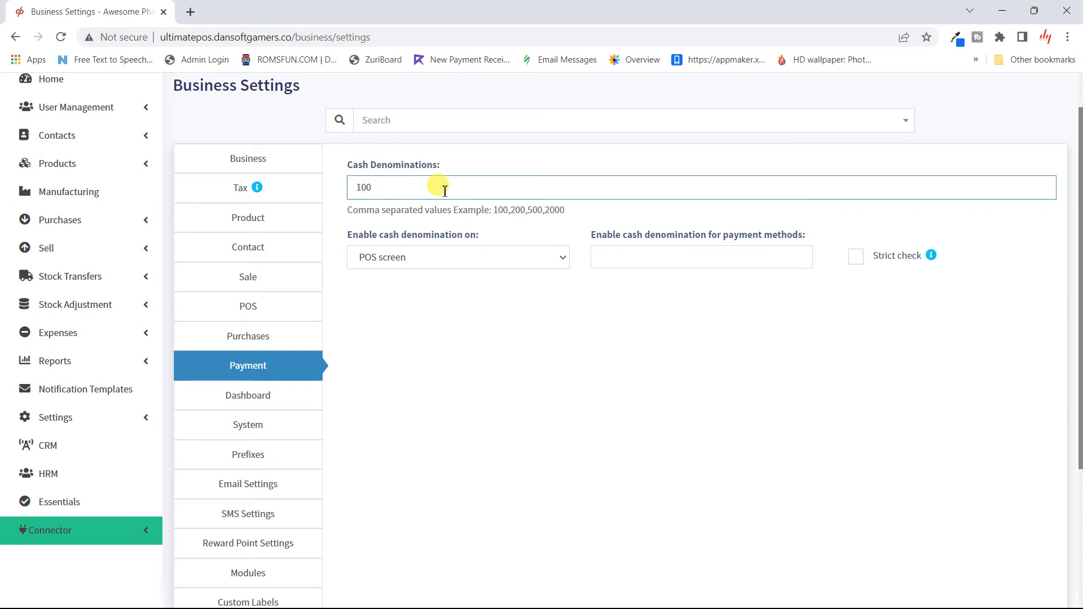
pyautogui.write('000')
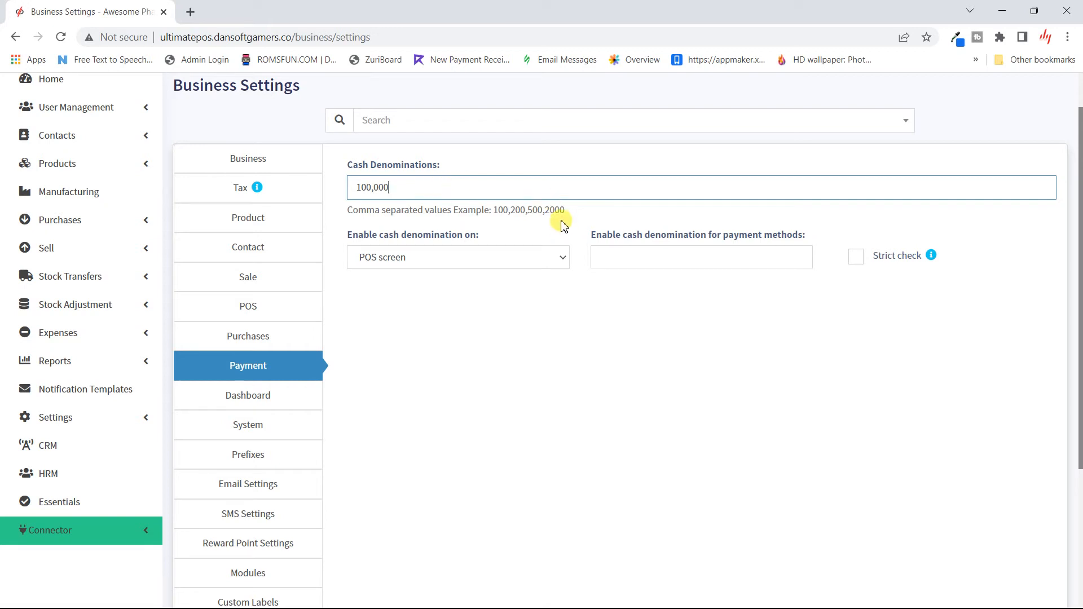
pyautogui.click(531, 228)
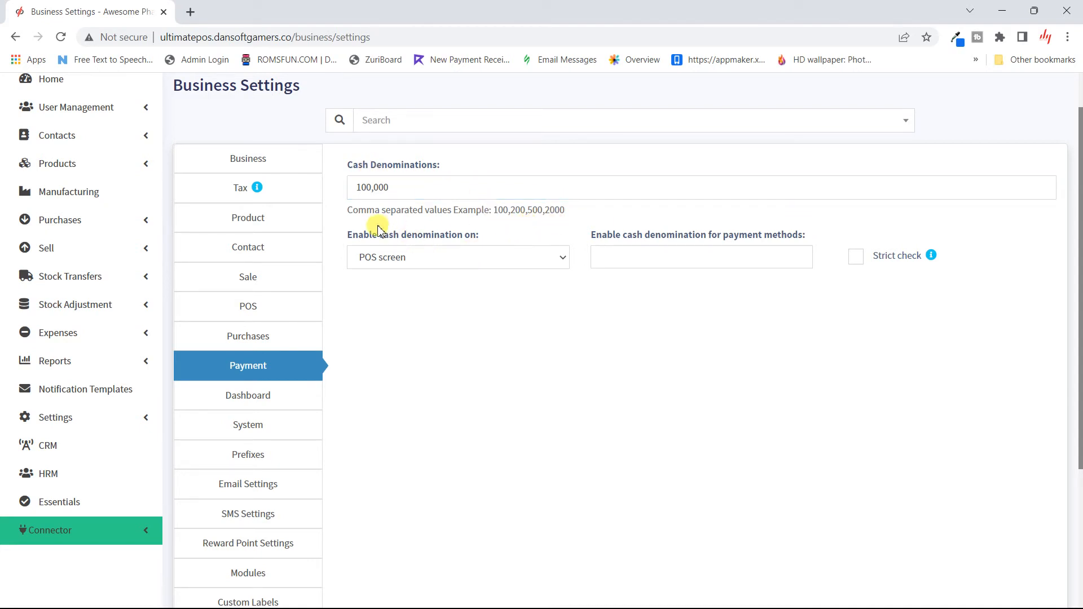
# - Enable cash denominations on the POS screen, trying Strict check then turning it off
pyautogui.click(499, 265)
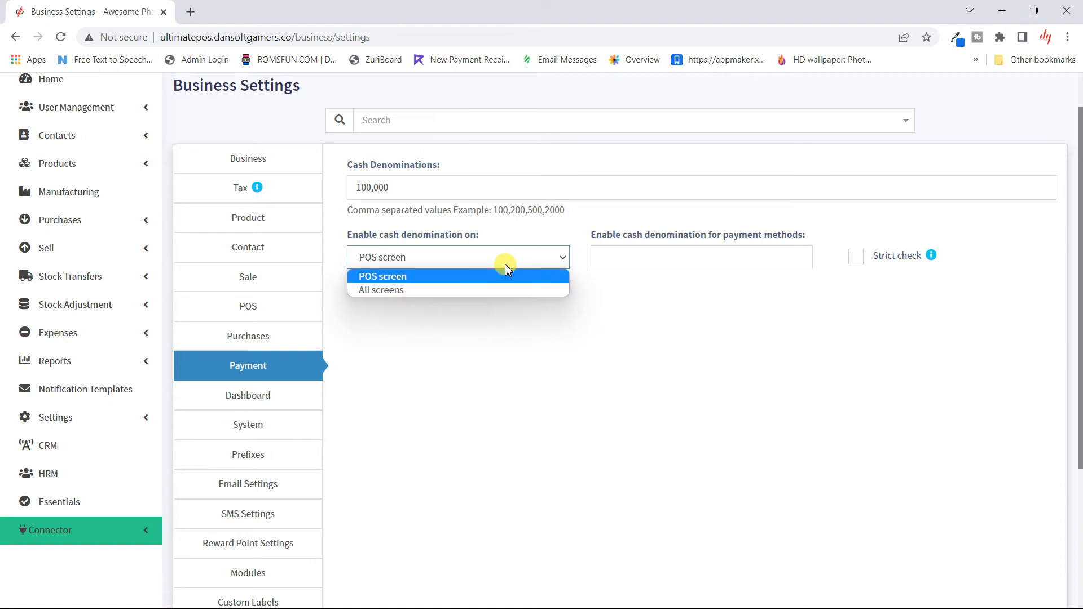
pyautogui.click(573, 283)
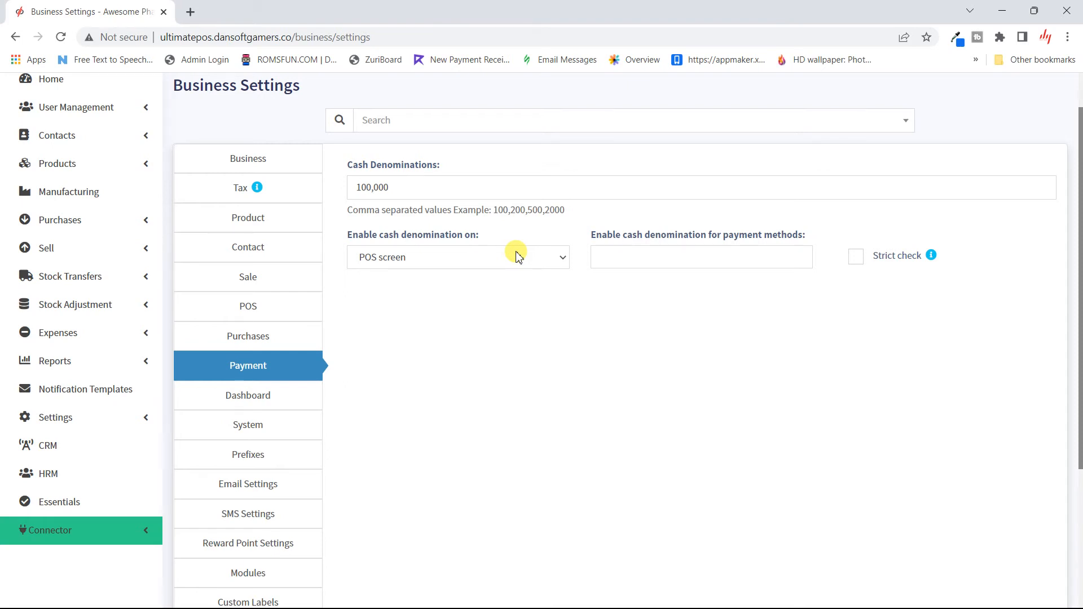
pyautogui.click(517, 257)
pyautogui.click(508, 254)
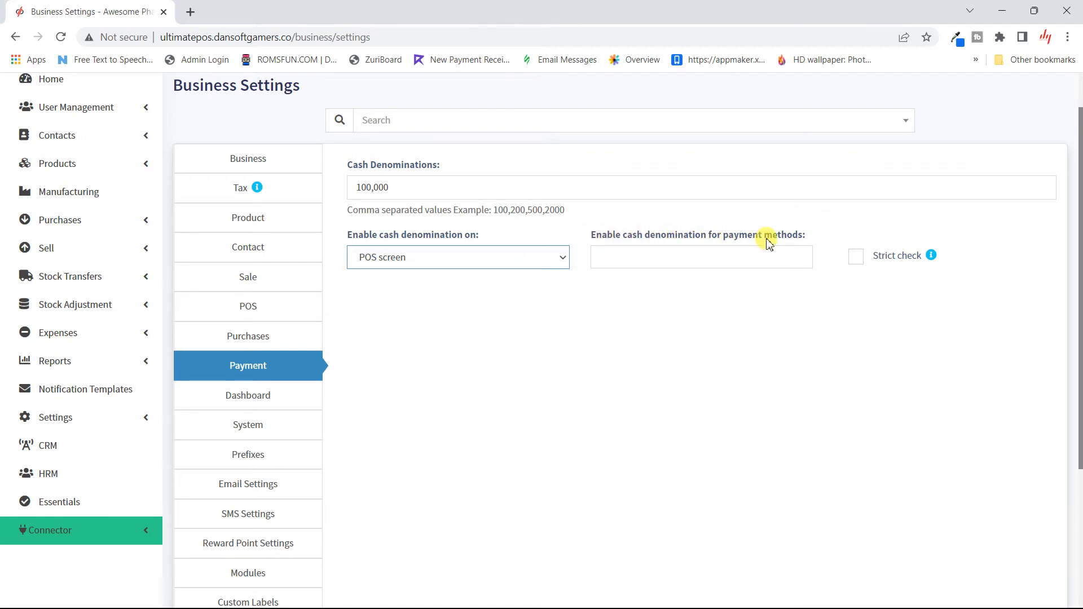
pyautogui.click(859, 263)
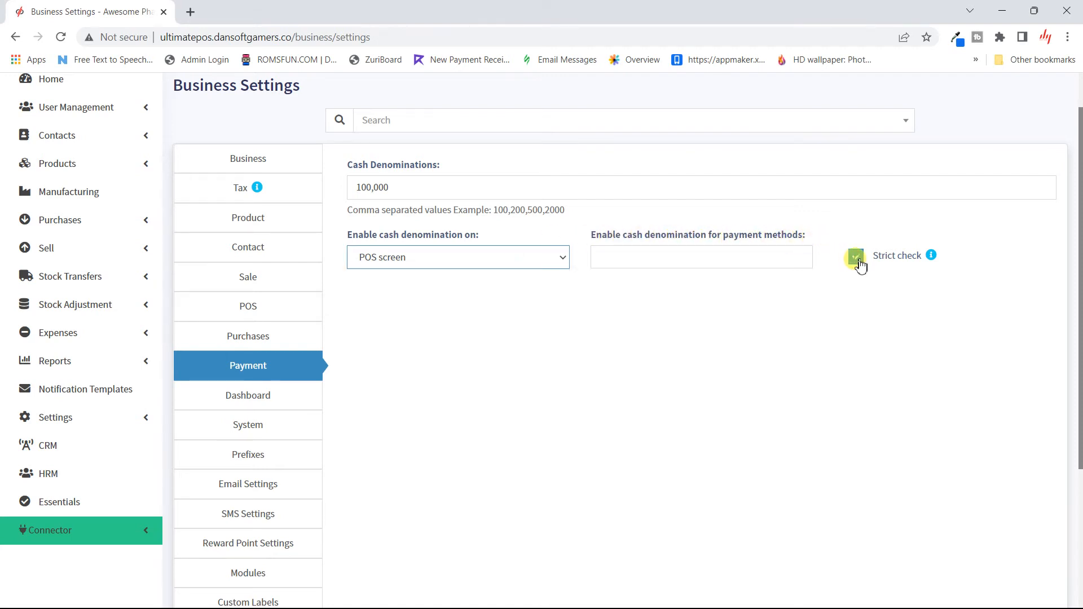
pyautogui.click(857, 261)
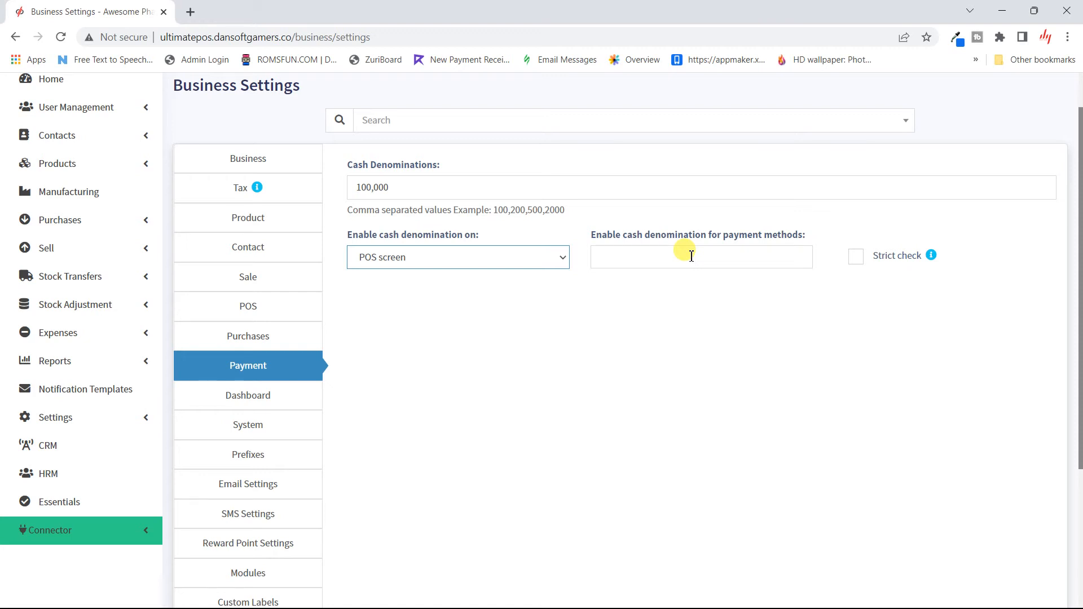
# - Try adding Cash and Card as denomination payment methods, remove both, then open Dashboard settings
pyautogui.click(637, 258)
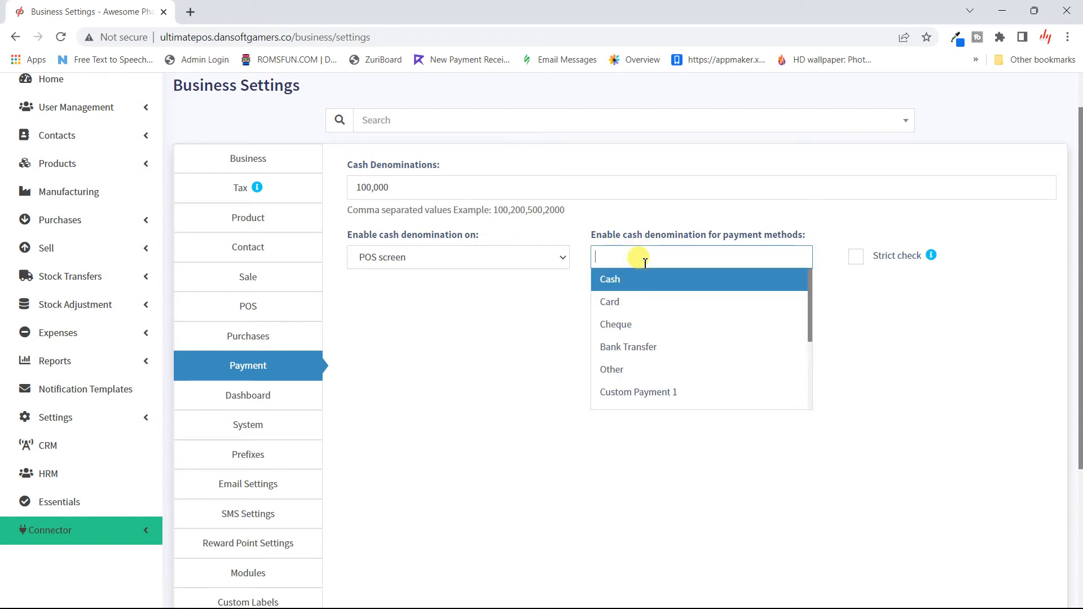
pyautogui.click(631, 281)
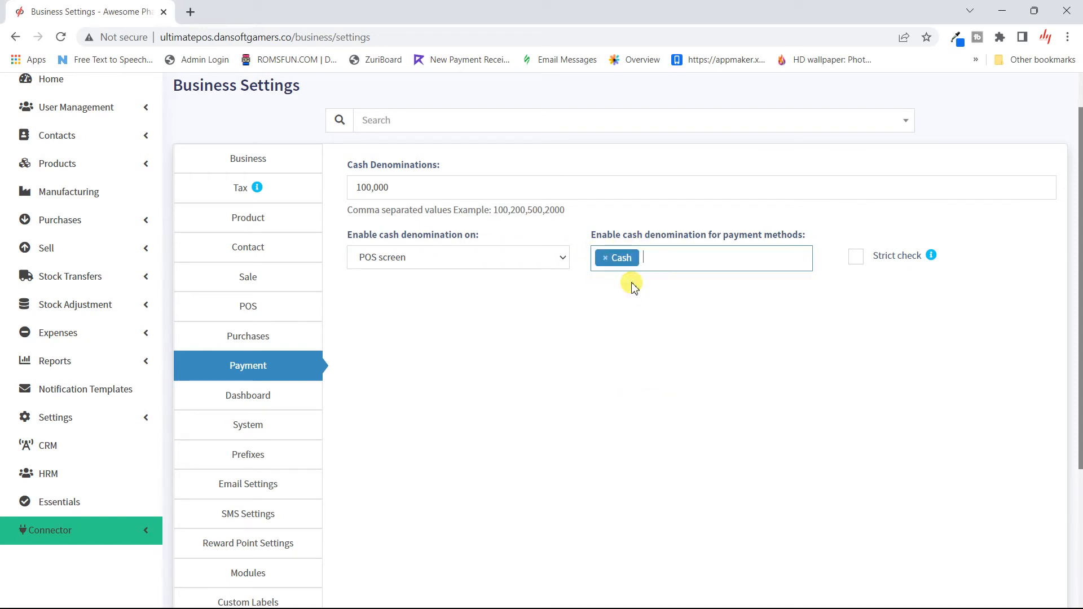
pyautogui.click(662, 262)
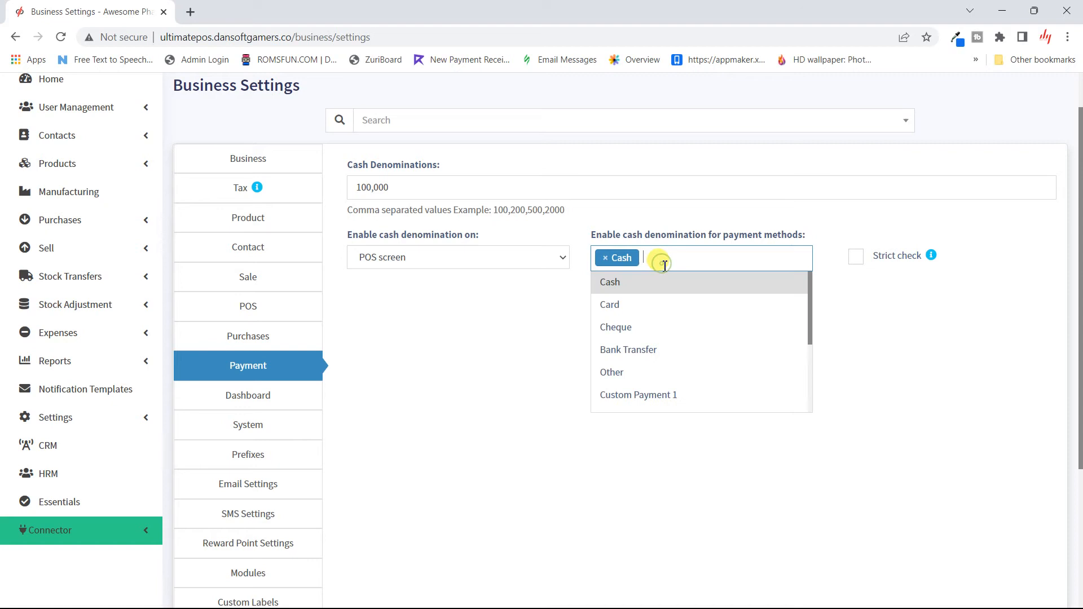
pyautogui.click(658, 305)
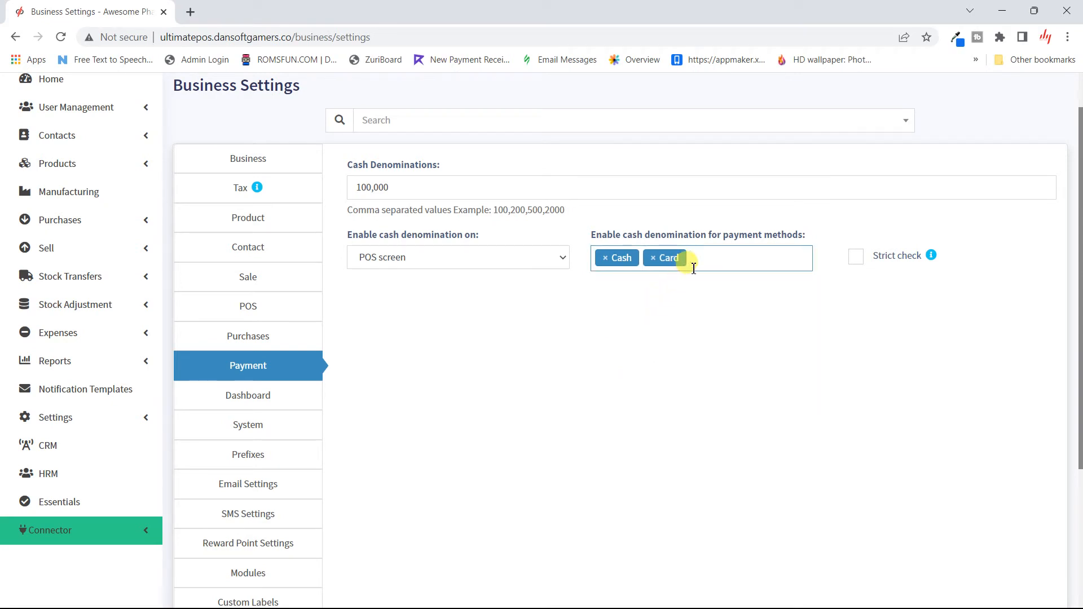
pyautogui.click(653, 258)
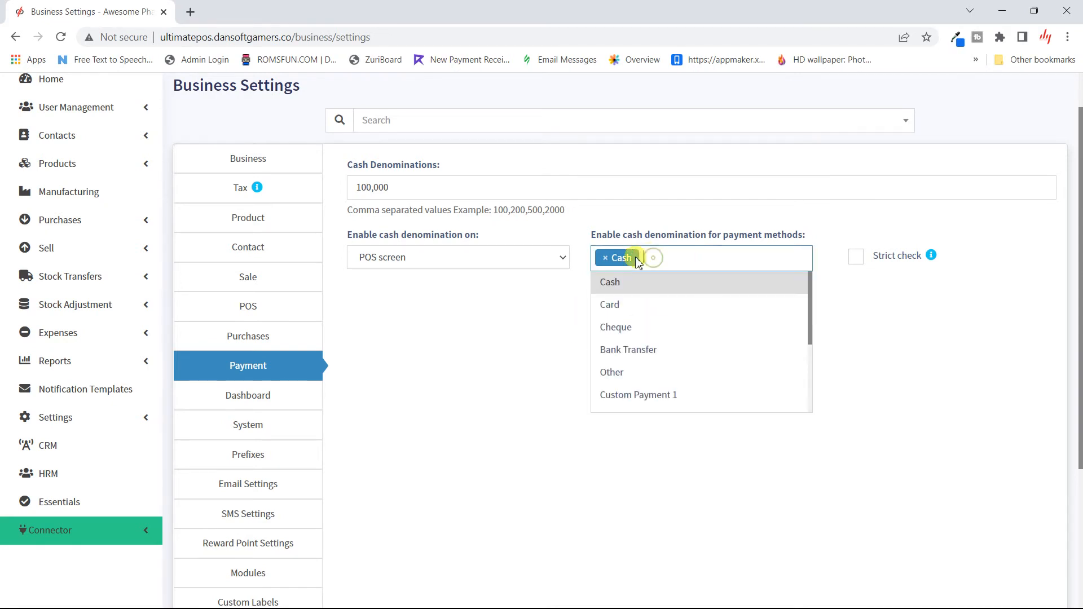
pyautogui.click(605, 258)
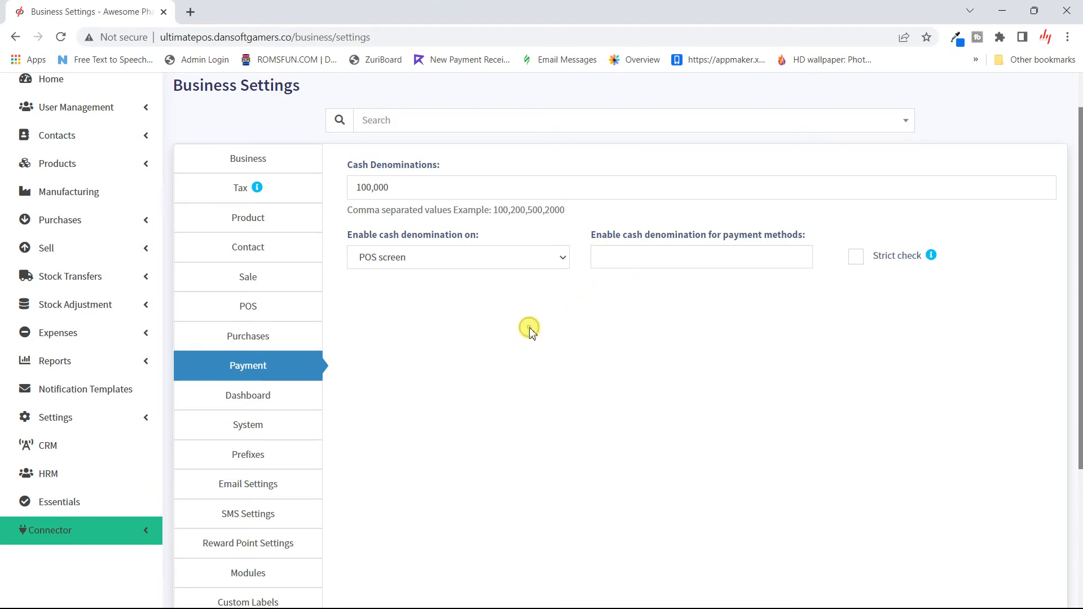
pyautogui.scroll(-3, 531, 330)
pyautogui.click(263, 212)
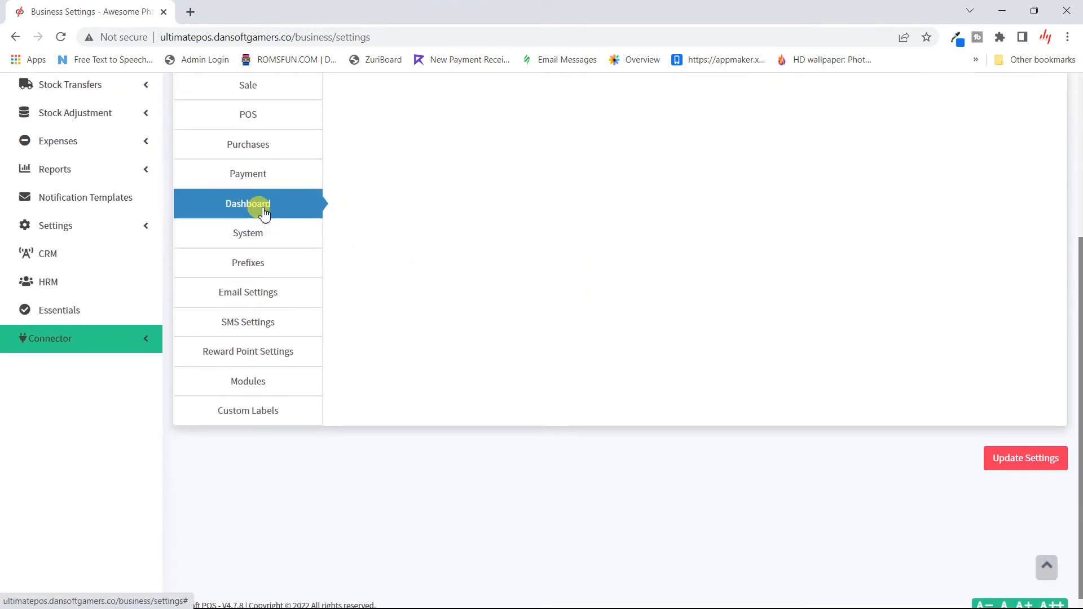
pyautogui.rightClick(263, 212)
pyautogui.click(604, 158)
pyautogui.scroll(5, 605, 157)
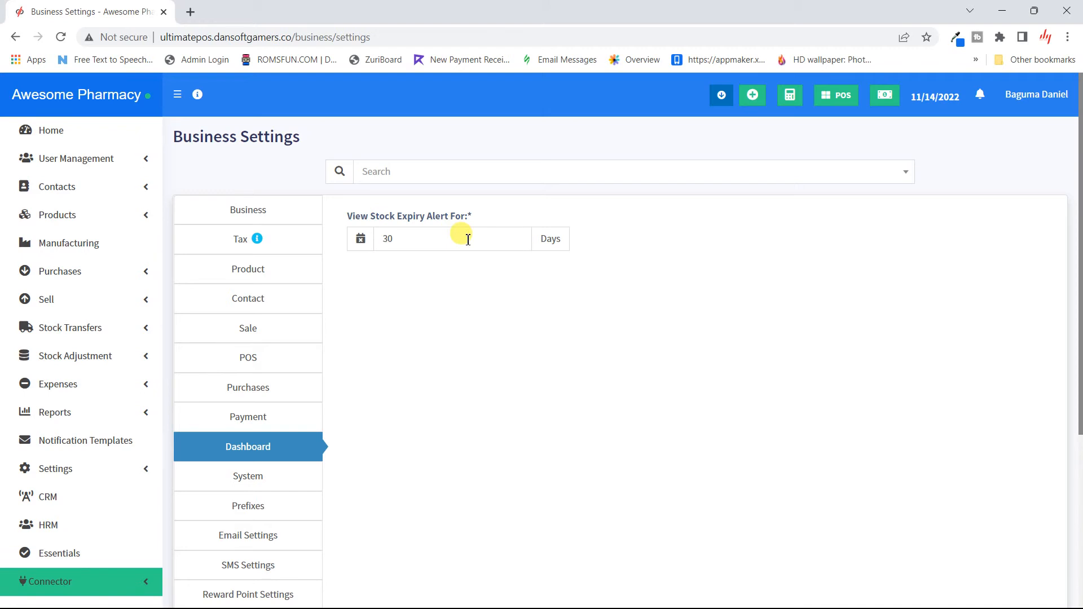
pyautogui.scroll(-5, 446, 374)
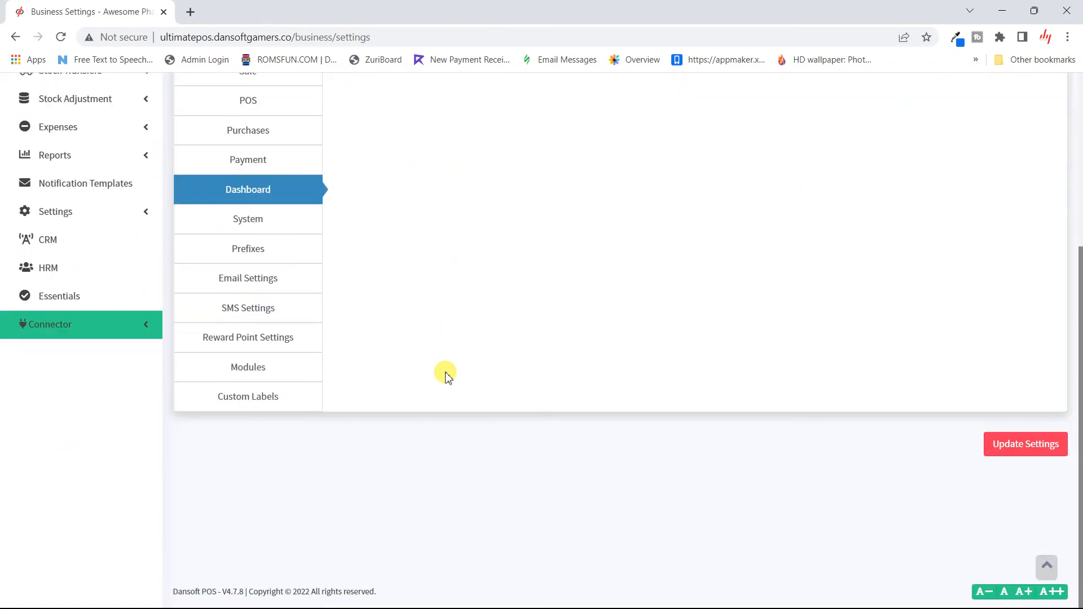
pyautogui.scroll(4, 445, 374)
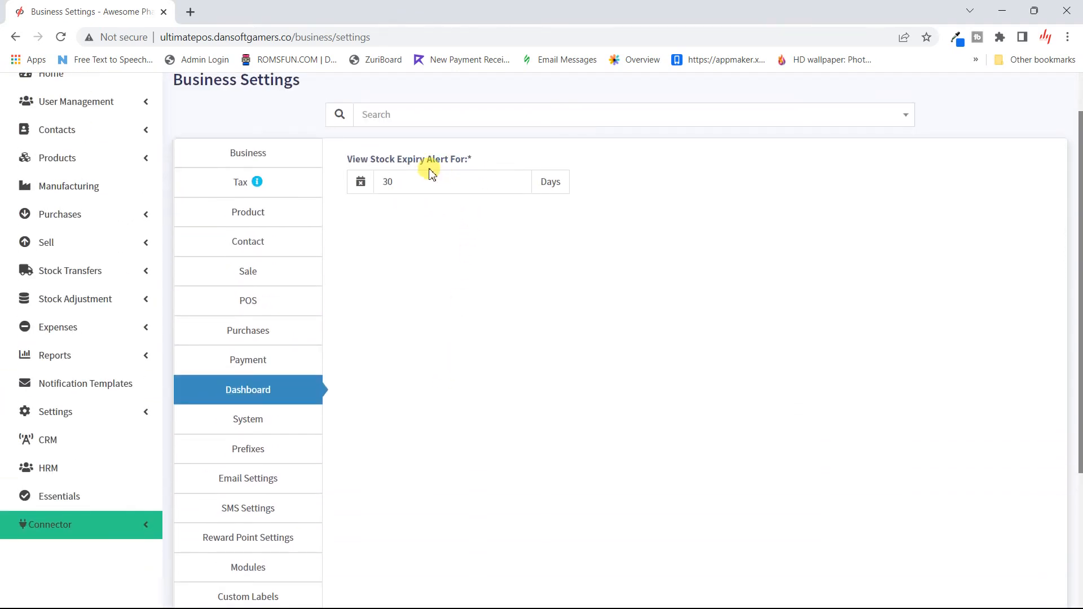
# - Choose Blue as the System theme colour and save the business settings
pyautogui.click(274, 426)
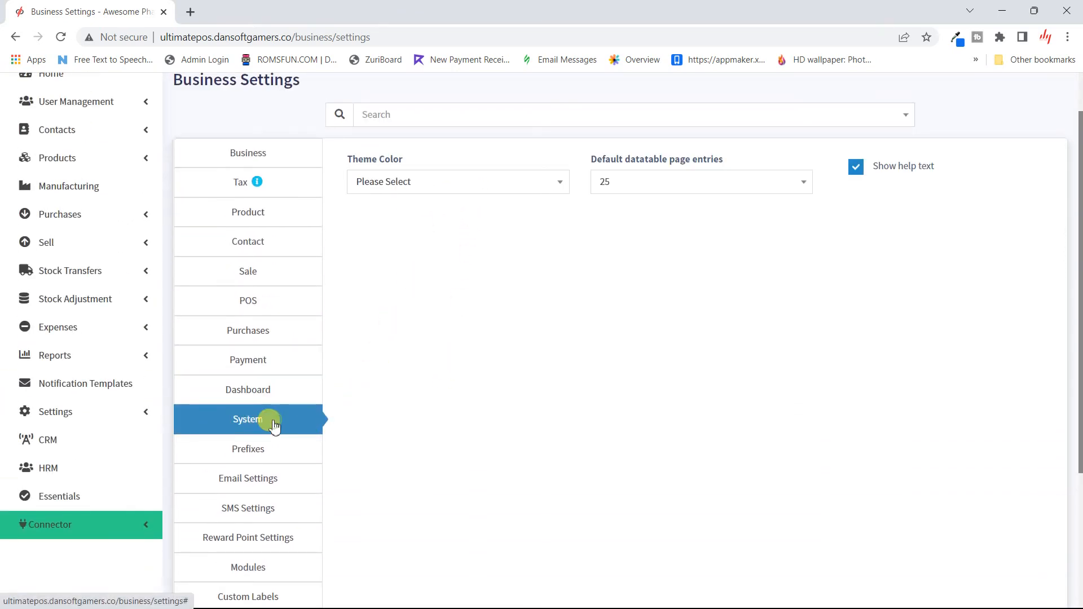
pyautogui.click(553, 184)
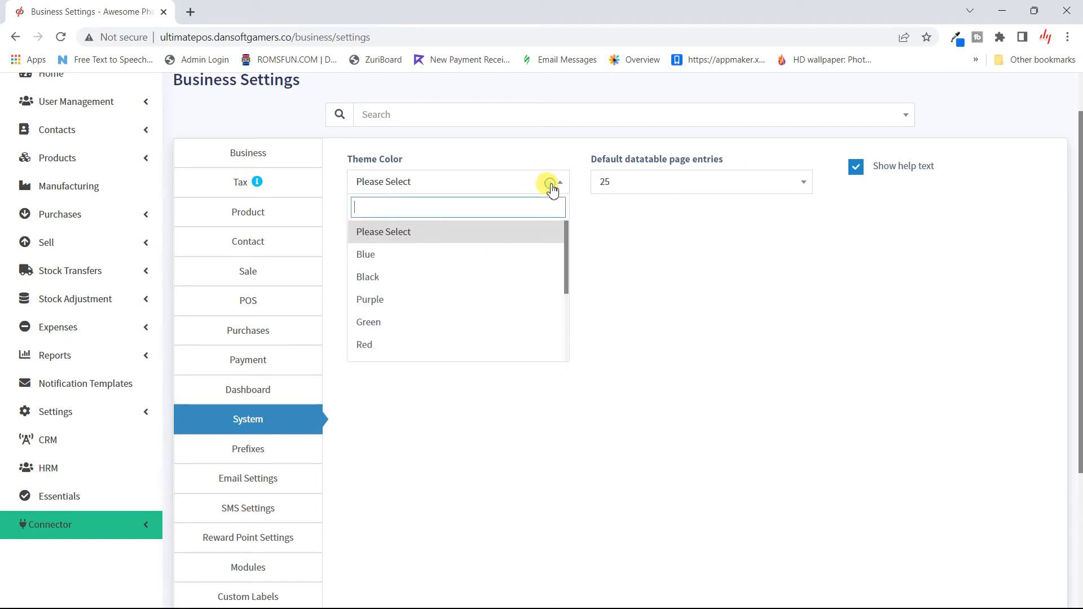
pyautogui.click(427, 255)
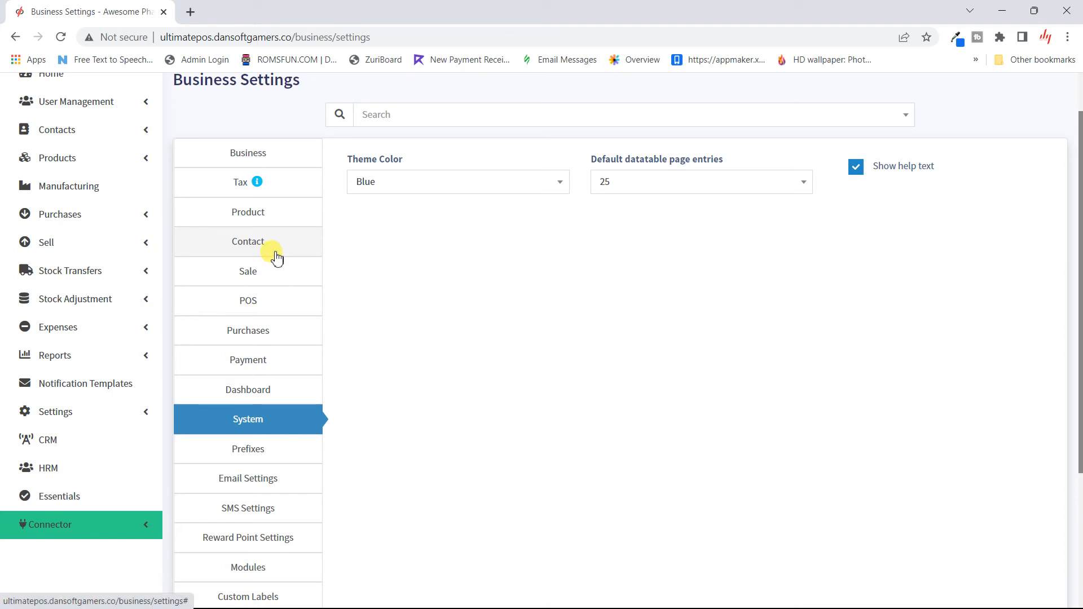
pyautogui.scroll(-4, 470, 378)
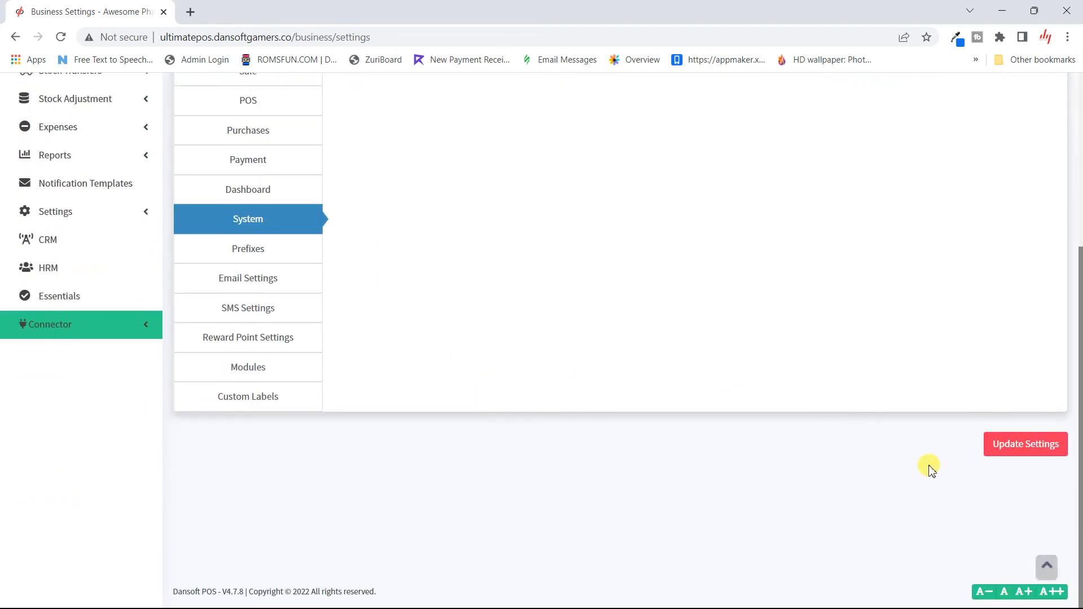
pyautogui.click(1035, 442)
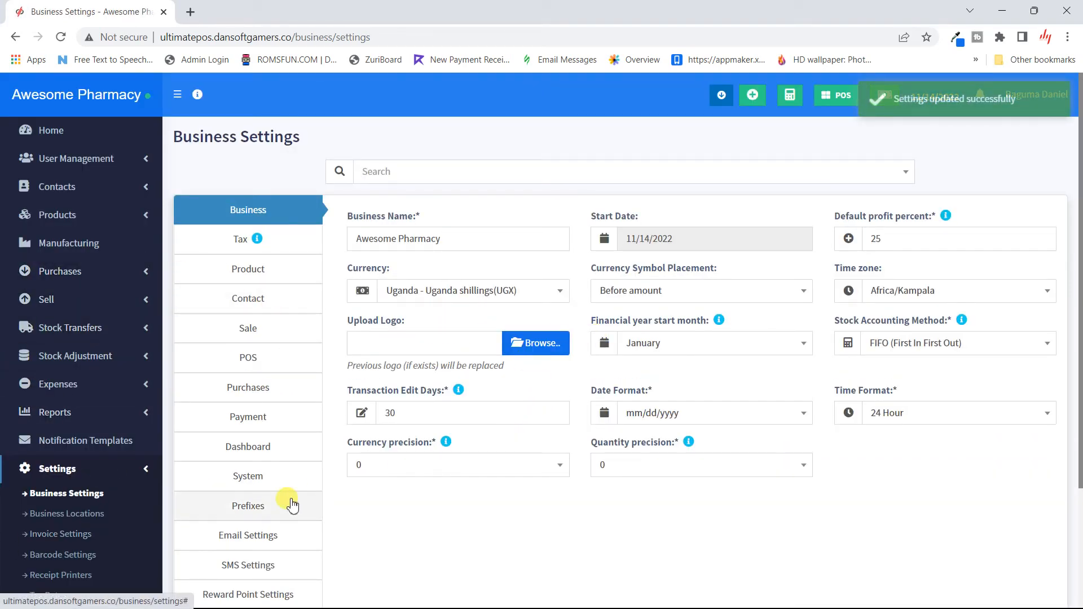
pyautogui.click(248, 476)
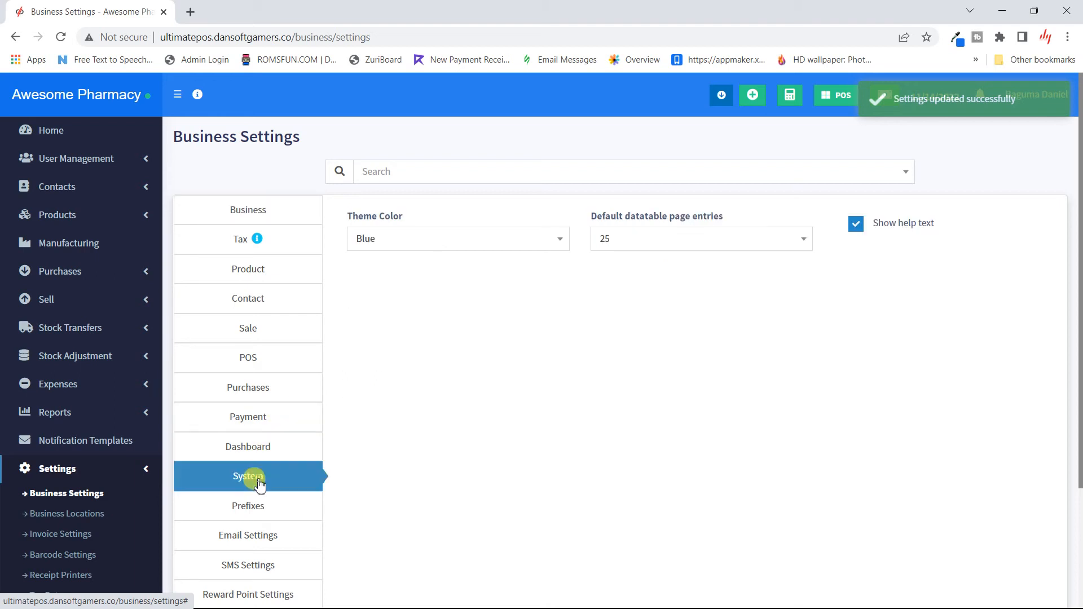
# - Change the theme colour to Green Light and save it
pyautogui.click(518, 243)
pyautogui.scroll(-3, 446, 370)
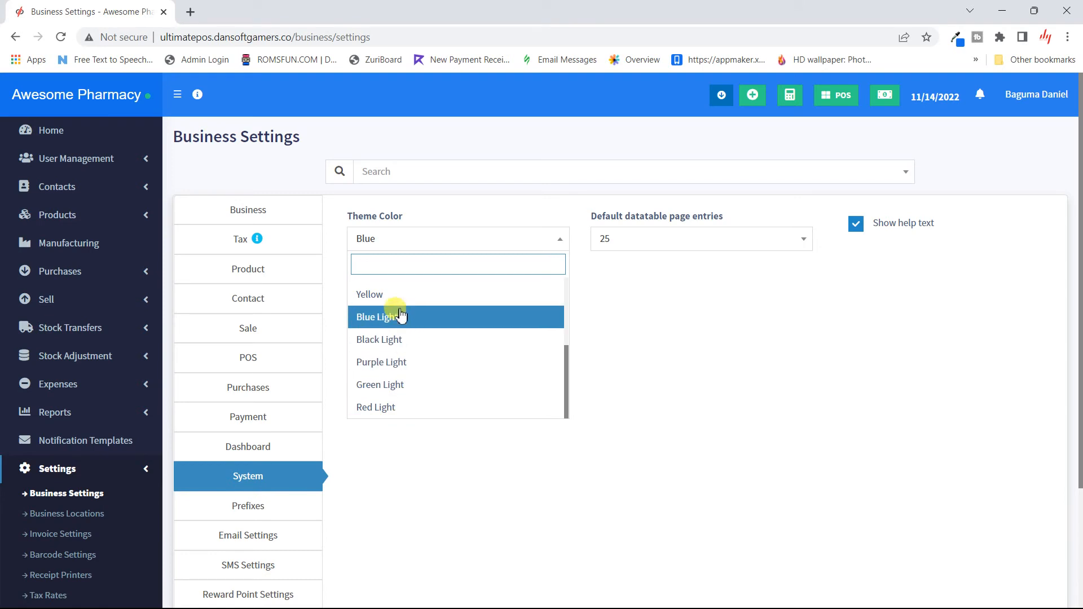
pyautogui.click(444, 395)
pyautogui.scroll(-3, 840, 370)
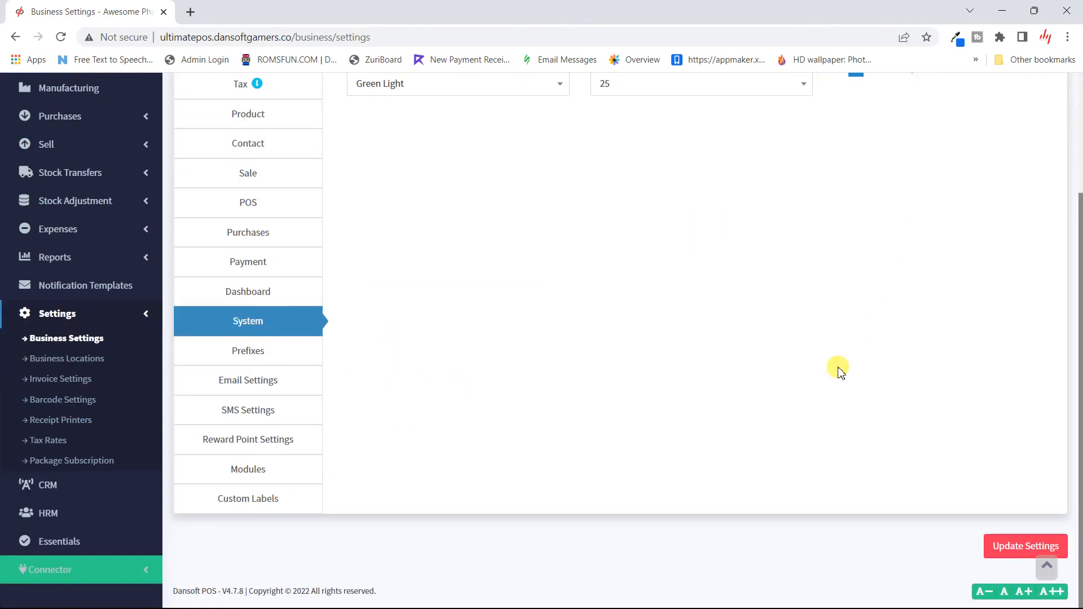
pyautogui.click(1024, 546)
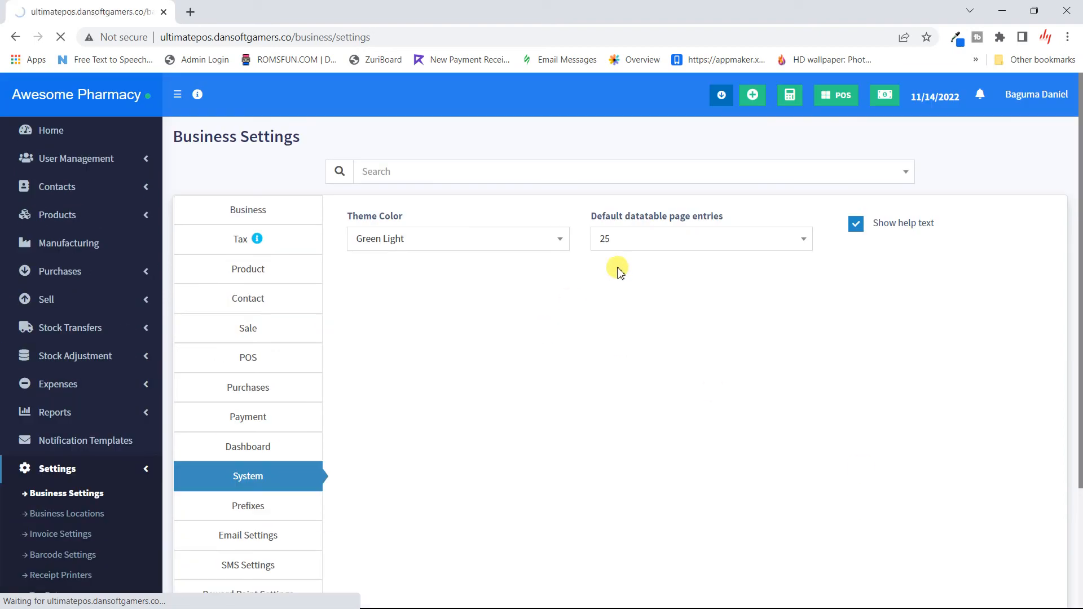
# - Keep the default datatable page entries at 25 in the System settings
pyautogui.click(251, 479)
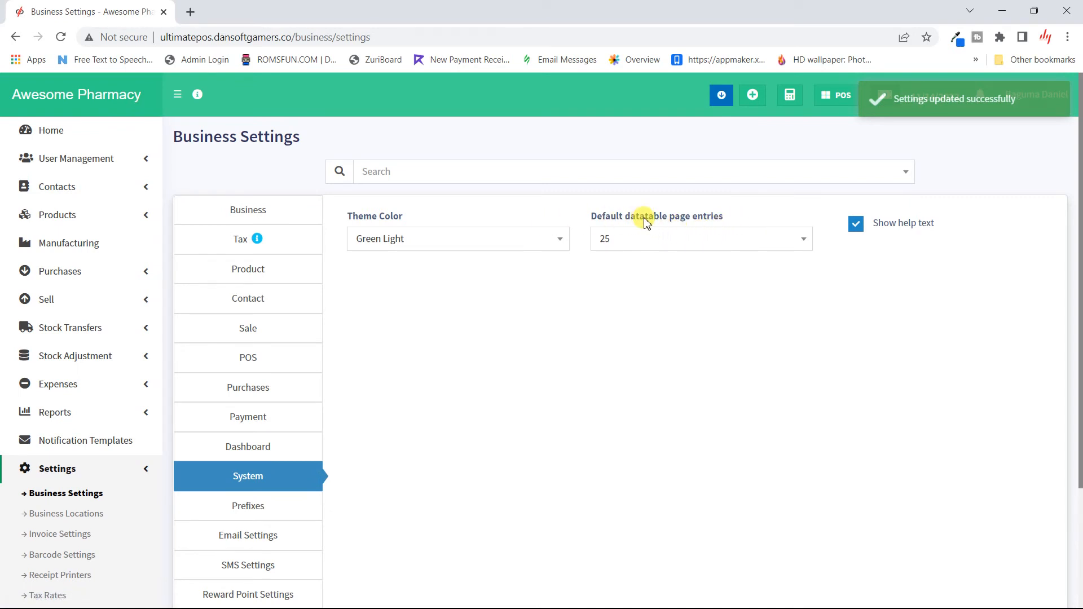
pyautogui.click(721, 240)
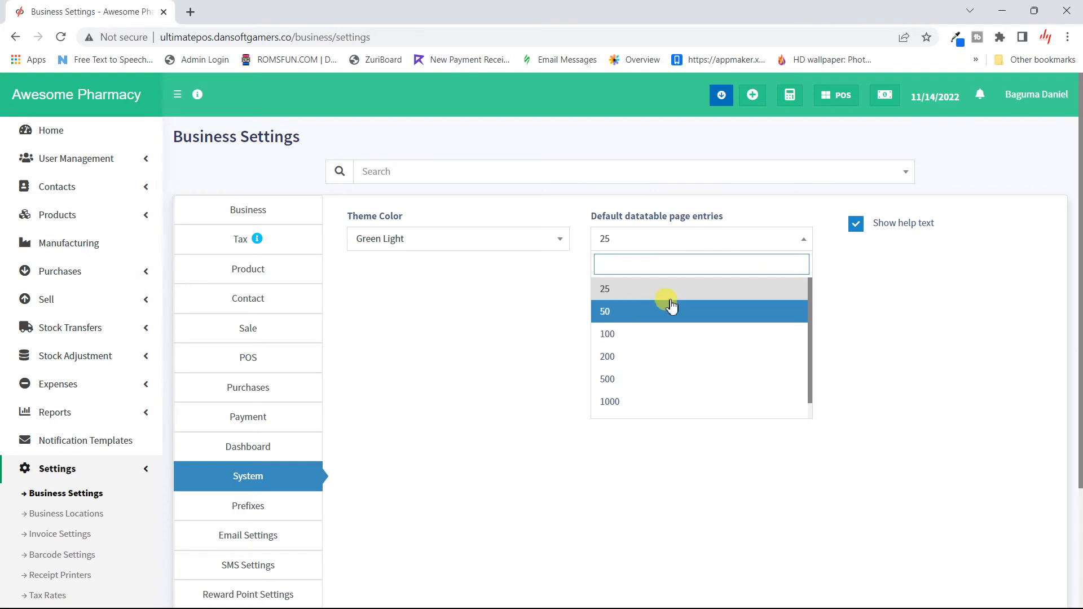
pyautogui.click(642, 290)
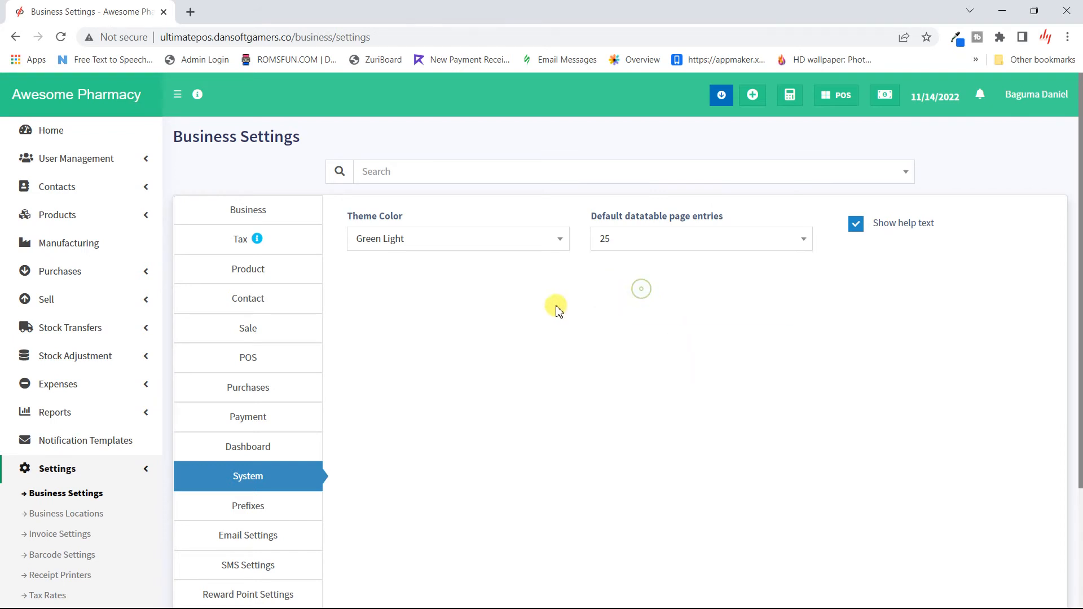
pyautogui.scroll(-3, 457, 341)
# - Open the Prefixes settings and scroll through codes like PO, ST, SA and CN
pyautogui.click(253, 361)
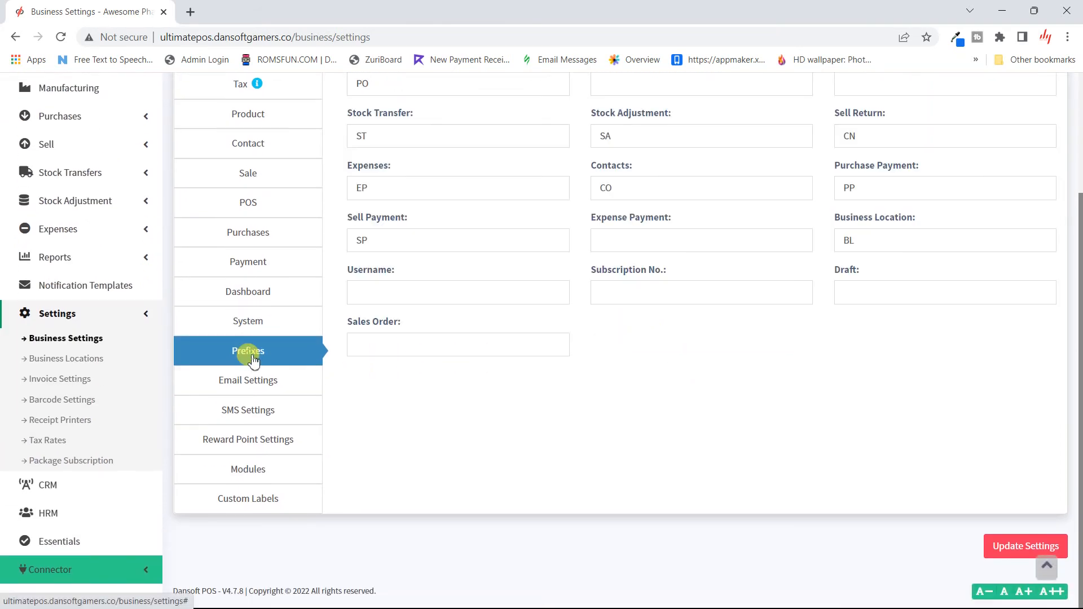
pyautogui.scroll(3, 489, 266)
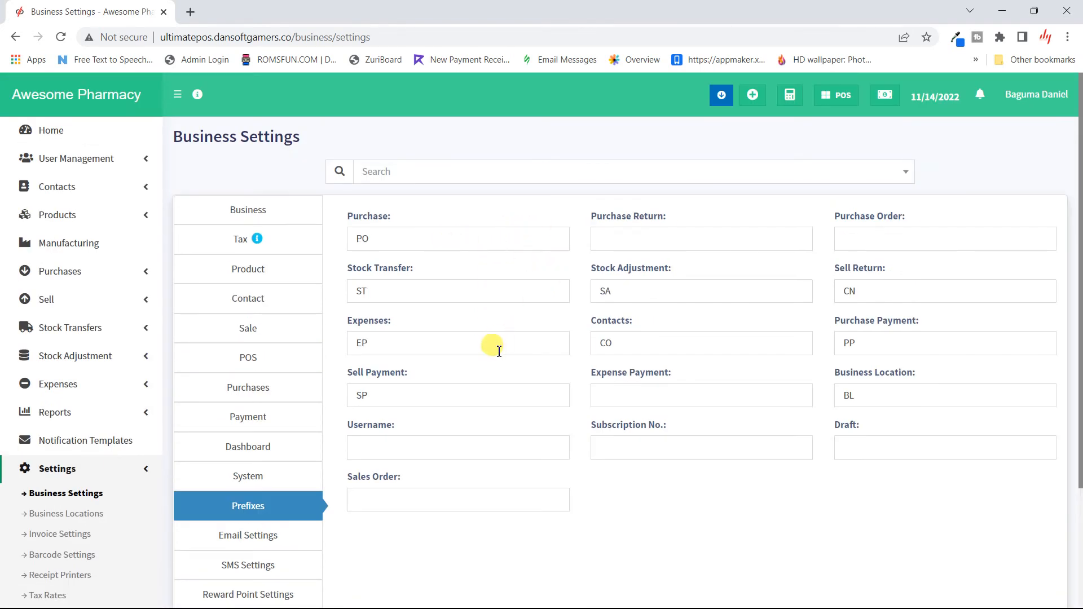
pyautogui.scroll(-2, 466, 443)
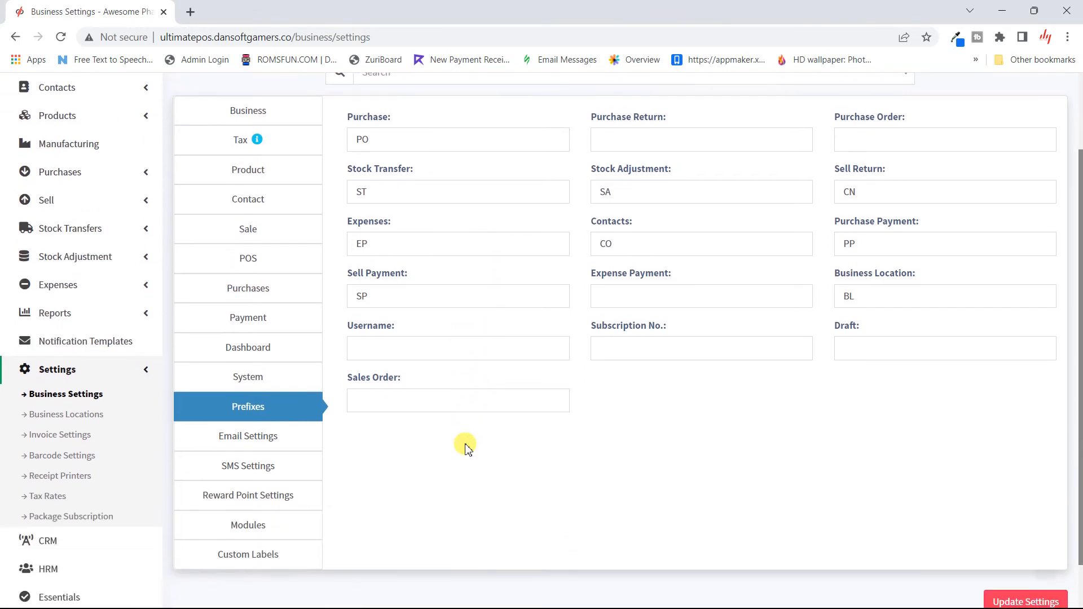
pyautogui.scroll(-1, 429, 437)
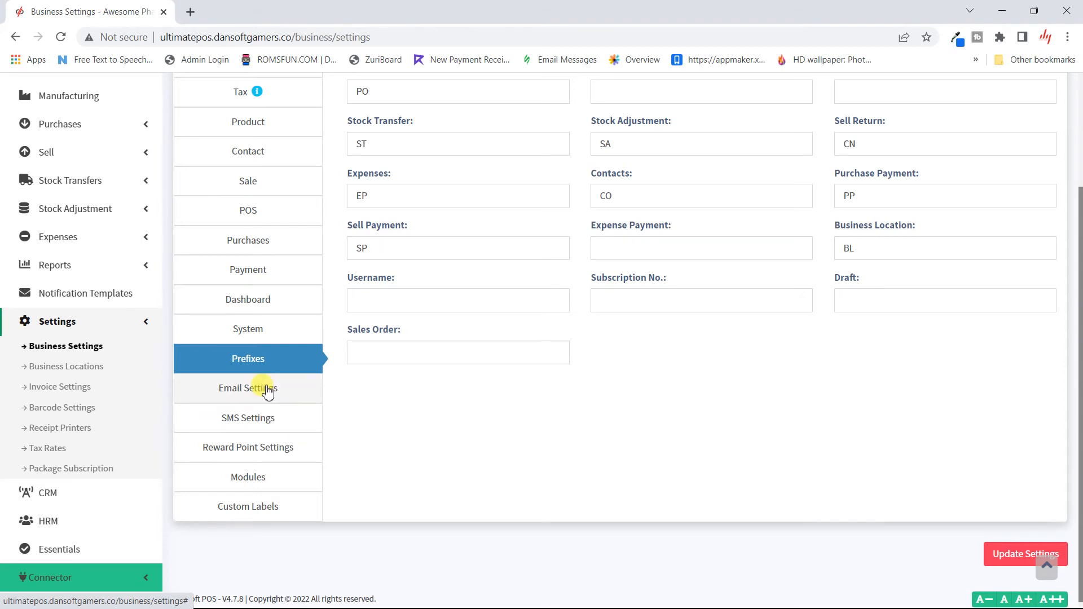
# - Enable reward points and name them 'Senchu Points'
pyautogui.click(271, 451)
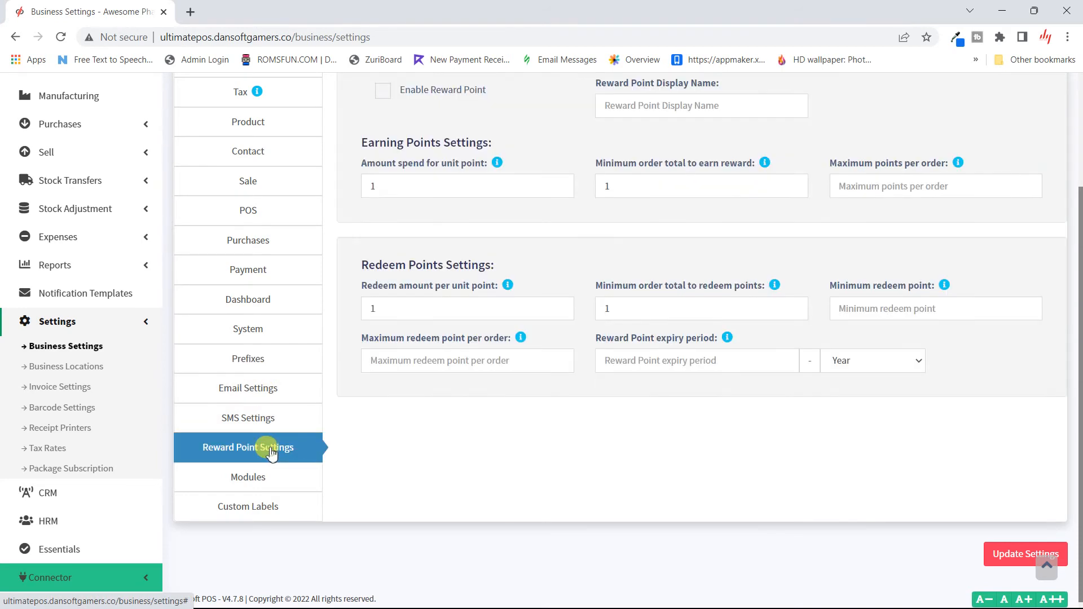
pyautogui.scroll(3, 481, 468)
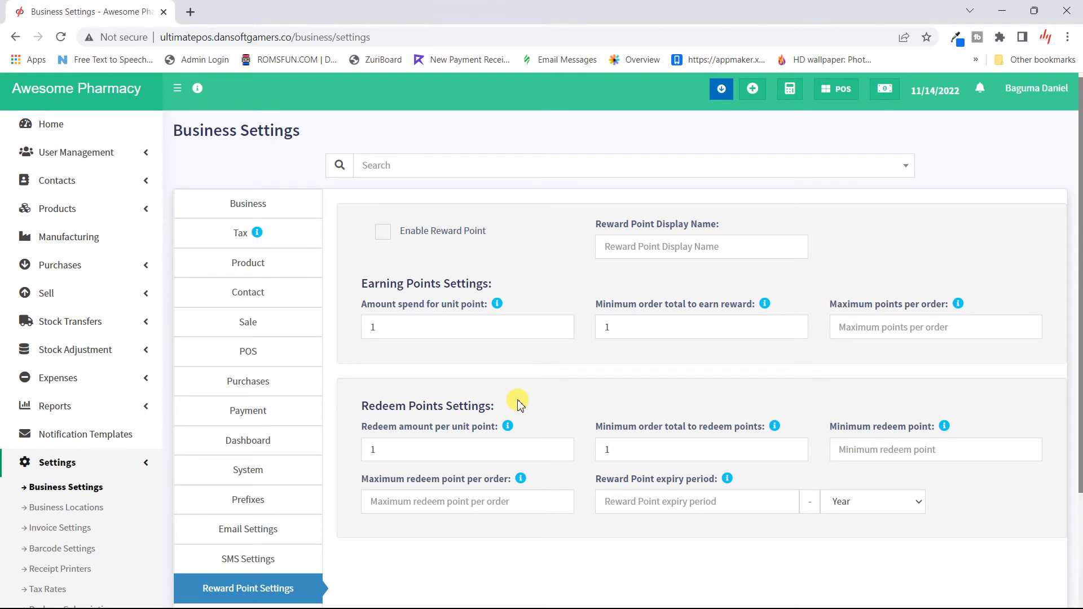
pyautogui.click(384, 240)
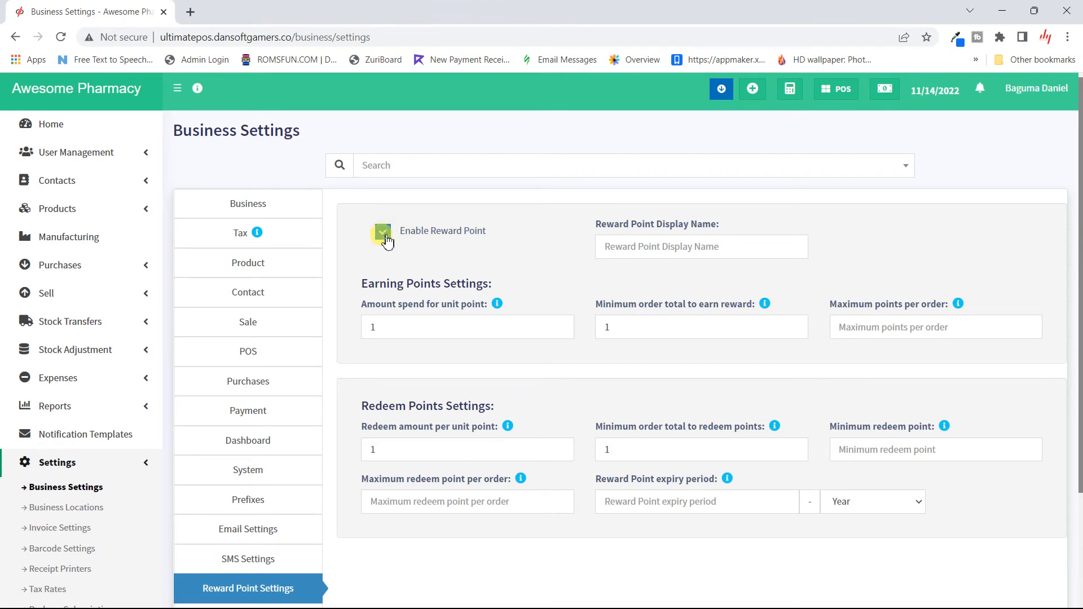
pyautogui.click(687, 247)
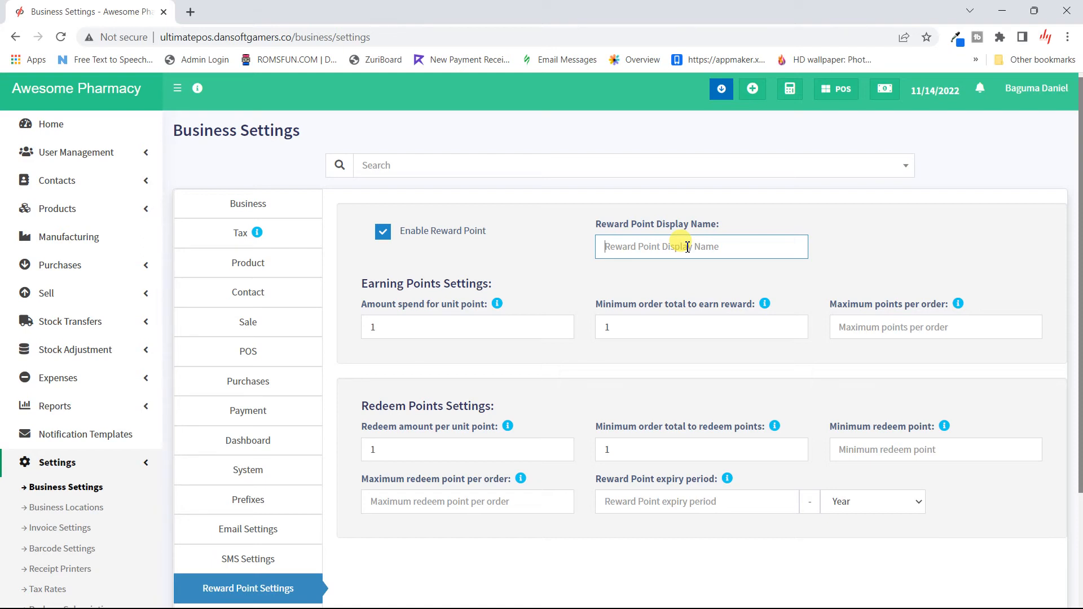
pyautogui.write('Sa')
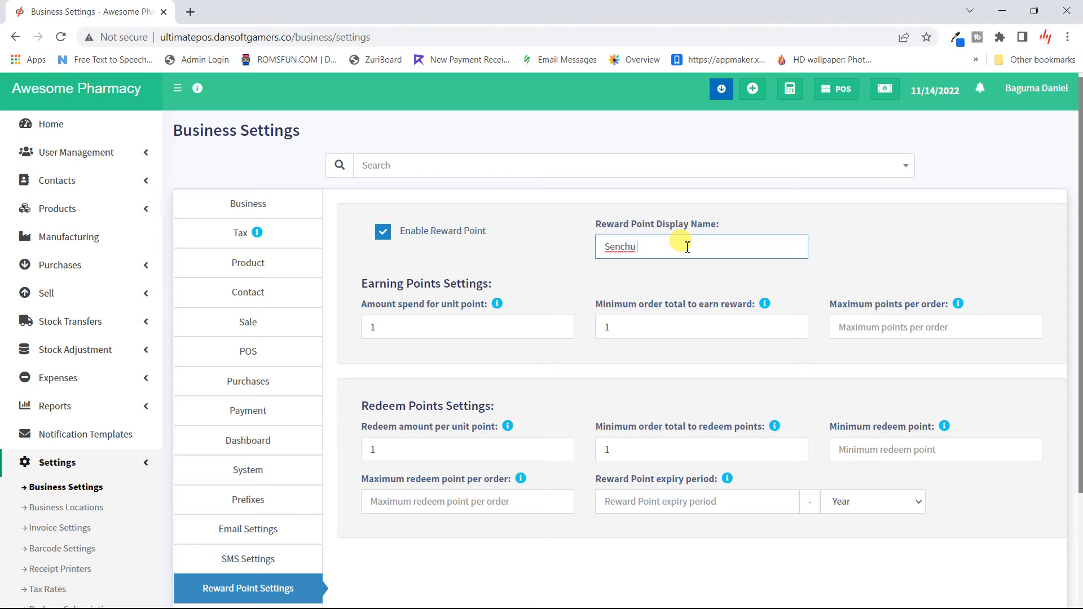
pyautogui.write('Points')
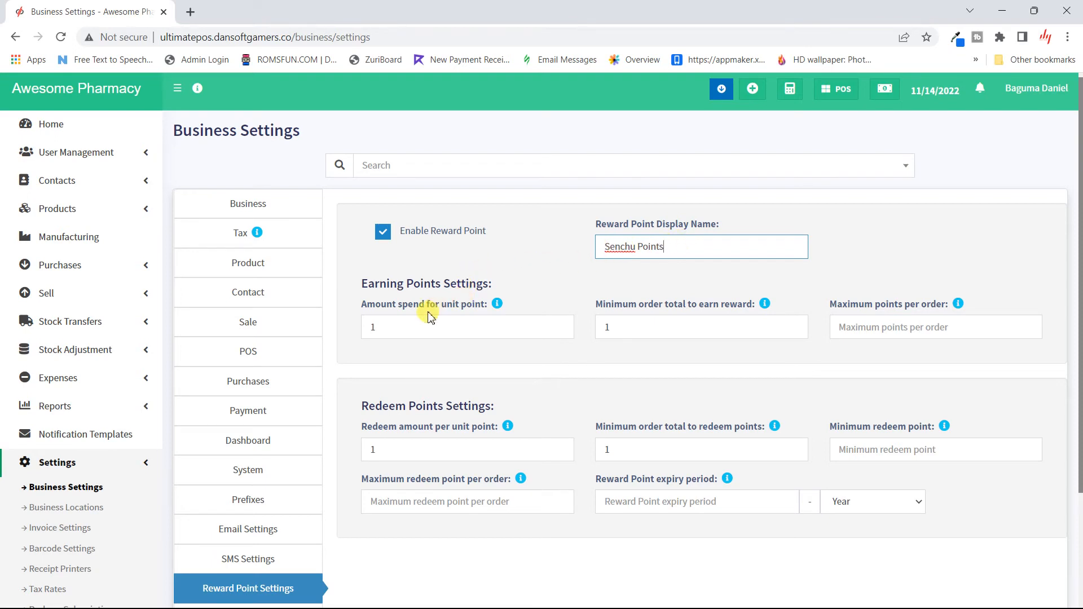
# - Set 1000 spent per point, 50000 minimum order total and 20 maximum points per order
pyautogui.click(408, 325)
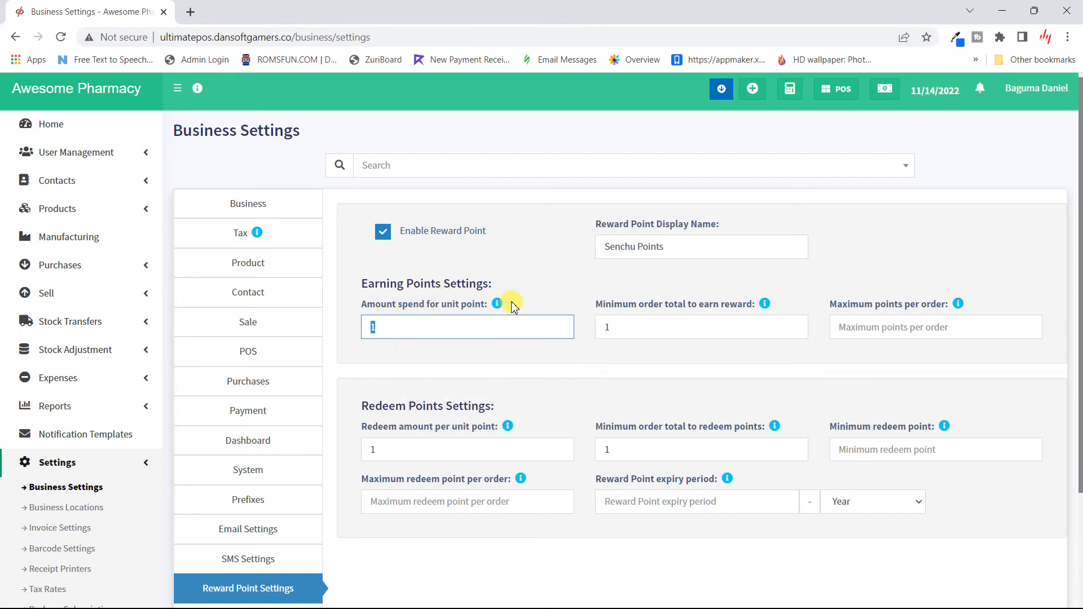
pyautogui.moveTo(498, 305)
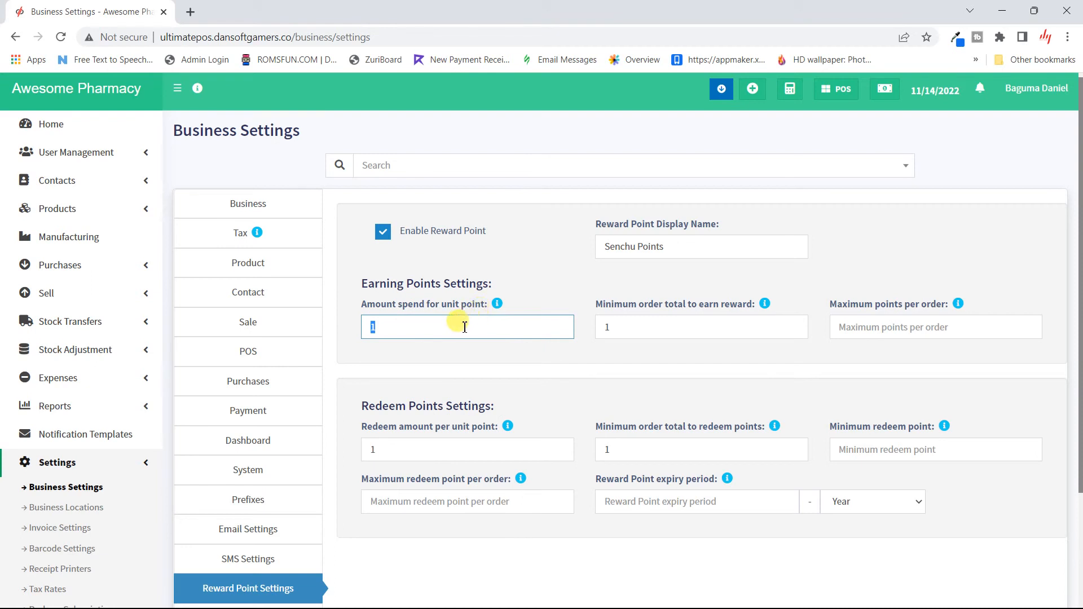
pyautogui.click(464, 328)
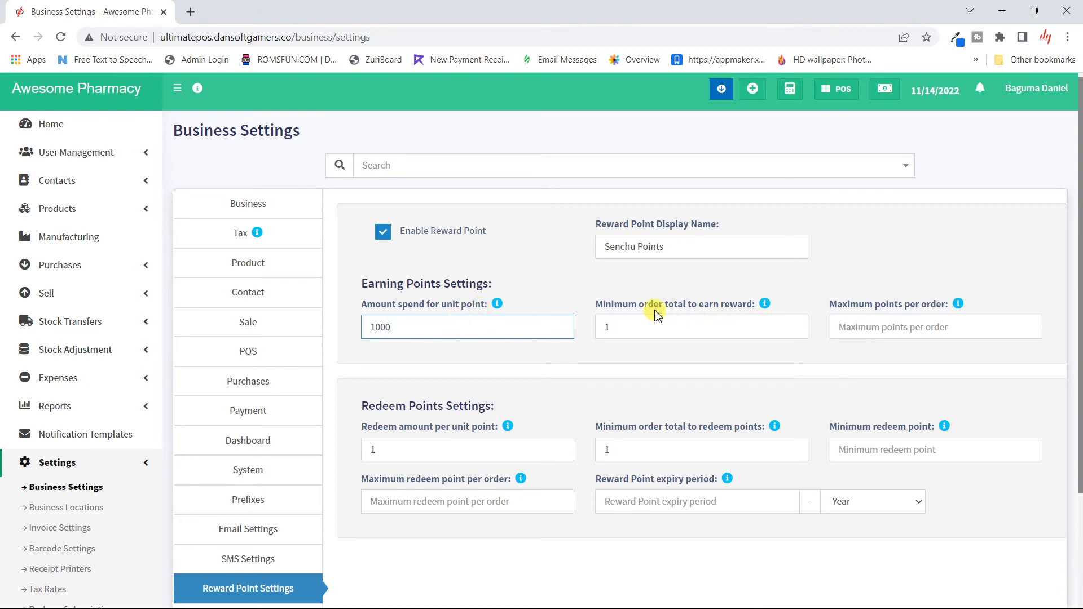
pyautogui.doubleClick(683, 323)
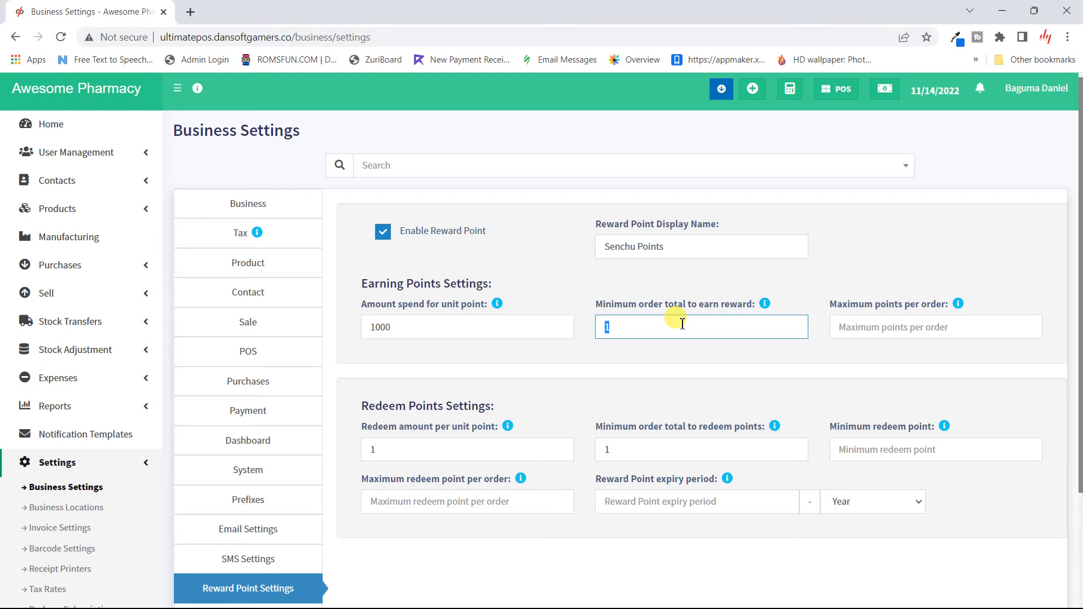
pyautogui.write('50000')
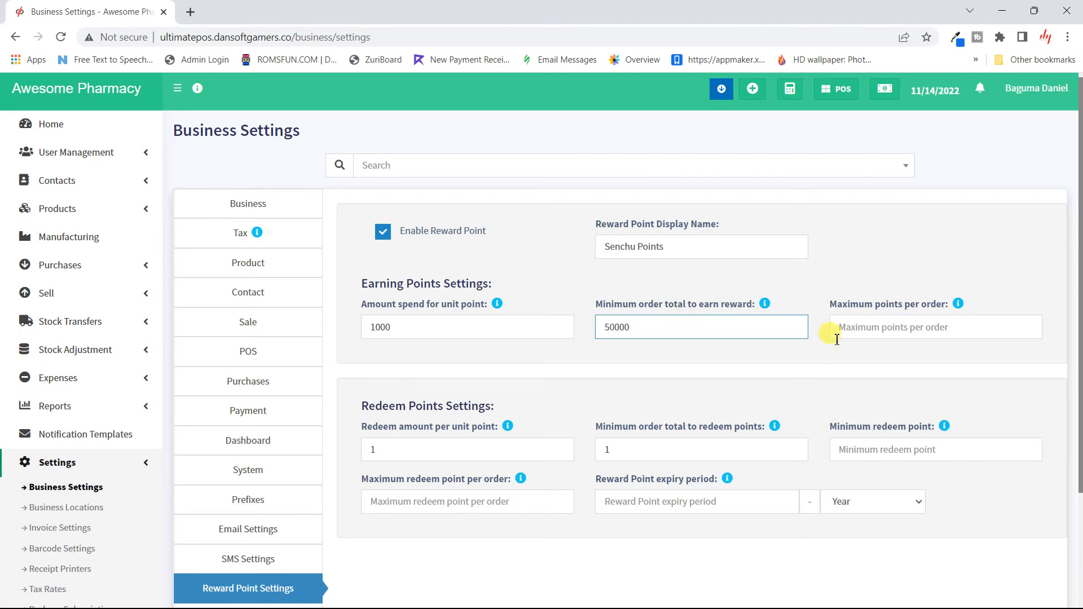
pyautogui.click(875, 354)
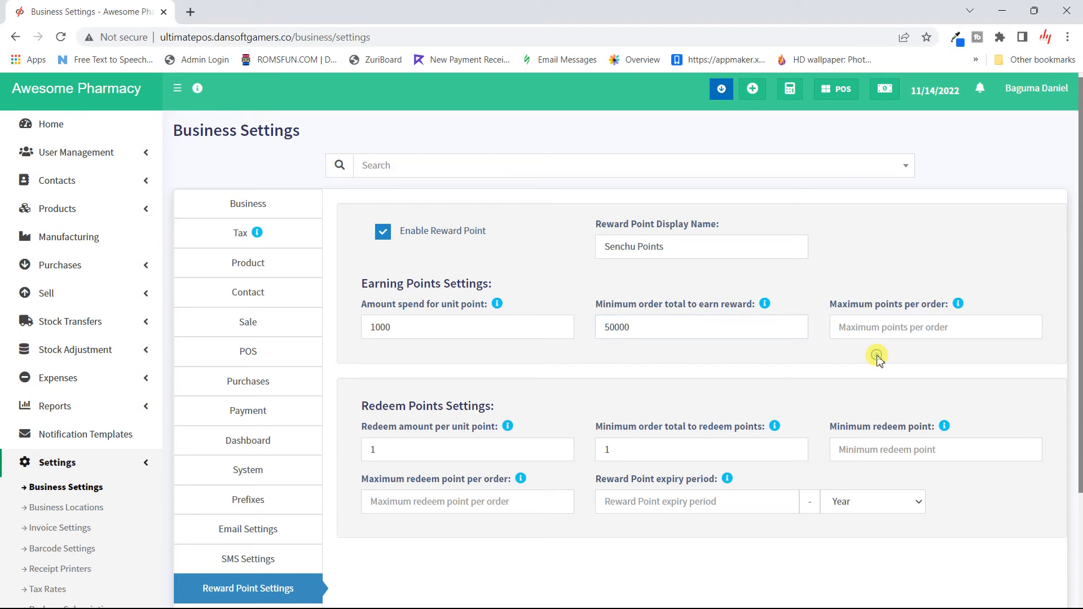
pyautogui.click(931, 333)
pyautogui.write('20')
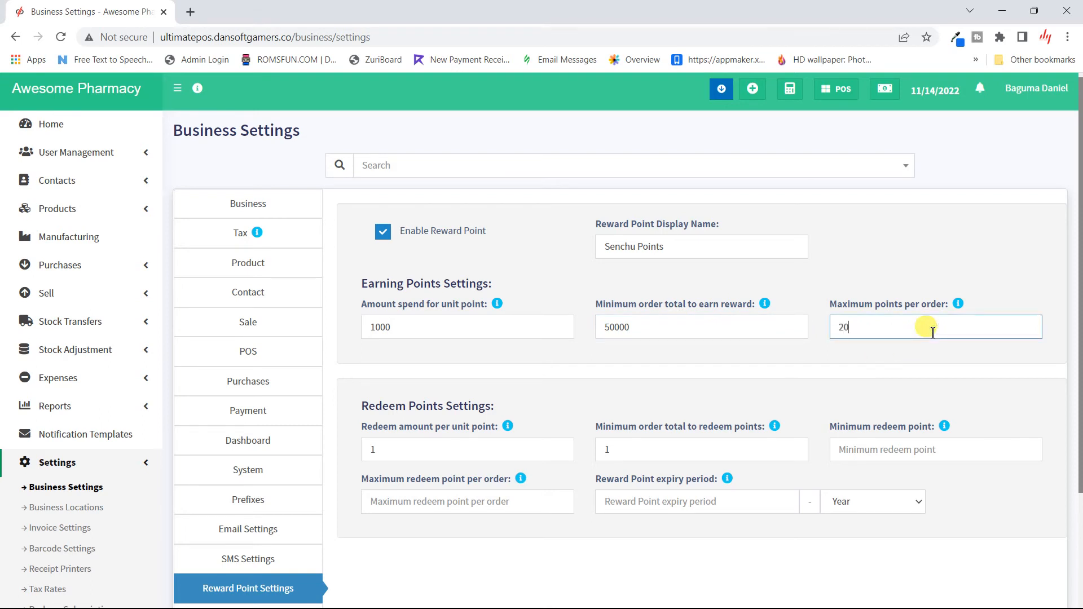
pyautogui.click(911, 353)
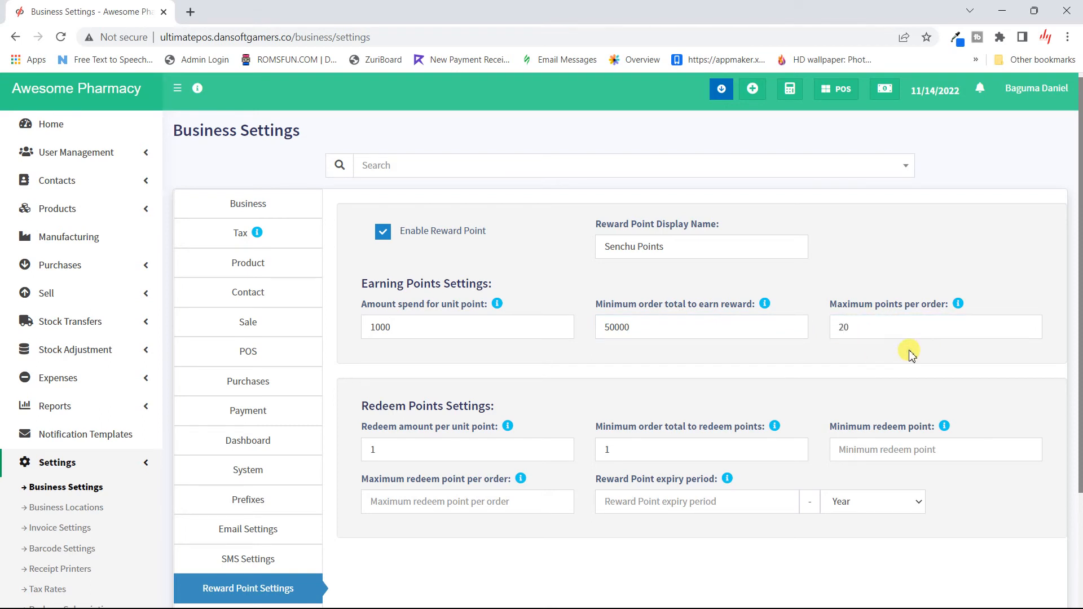
pyautogui.scroll(-2, 450, 421)
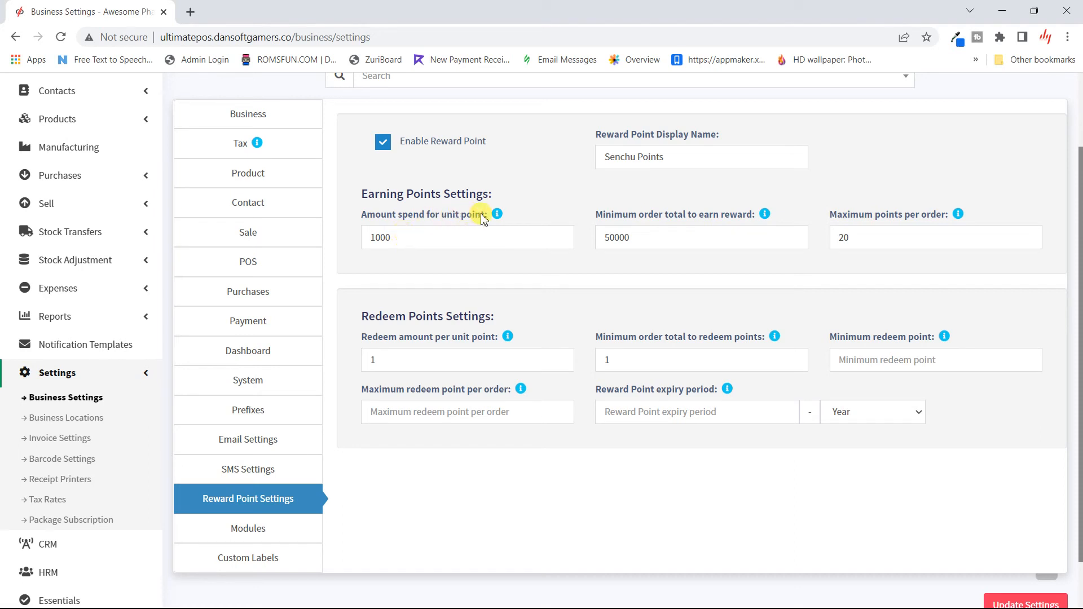
pyautogui.moveTo(498, 216)
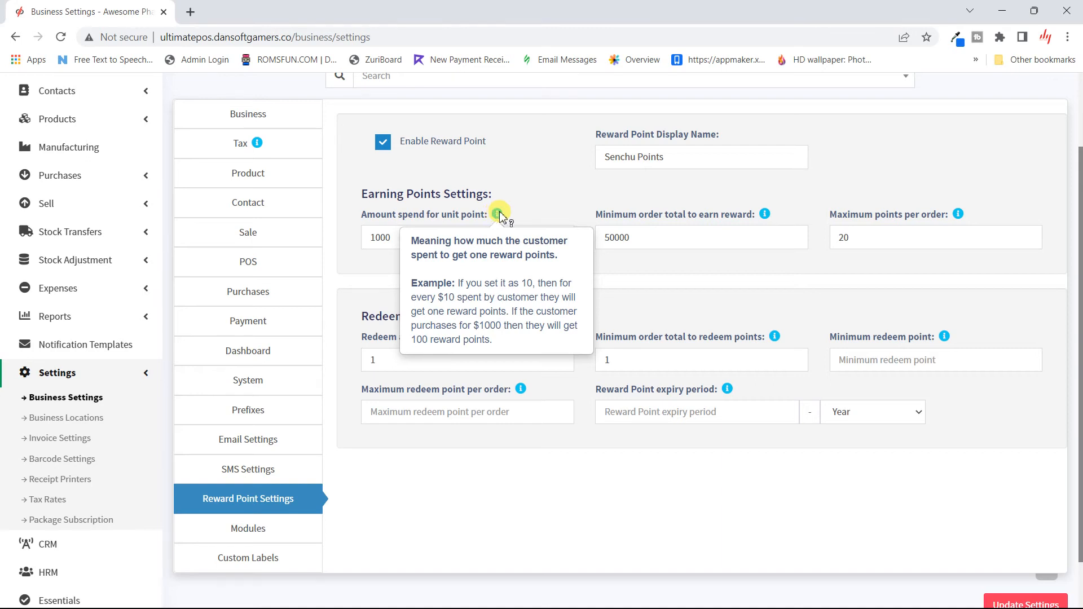
pyautogui.click(420, 241)
pyautogui.doubleClick(420, 242)
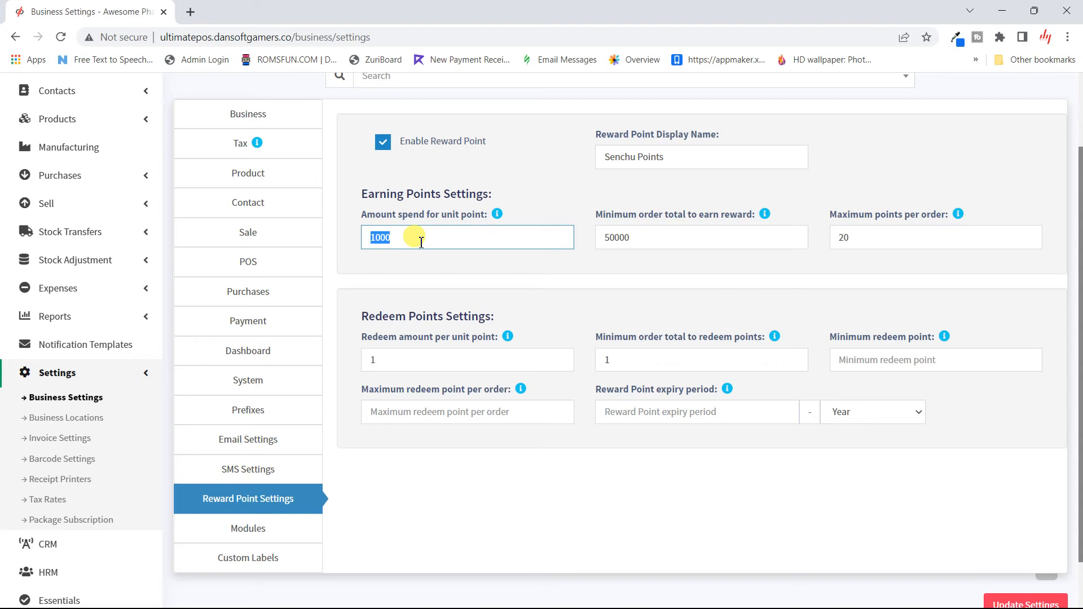
# - Keep the 1000 earning amount and set the redeem amount per point to 200
pyautogui.click(474, 271)
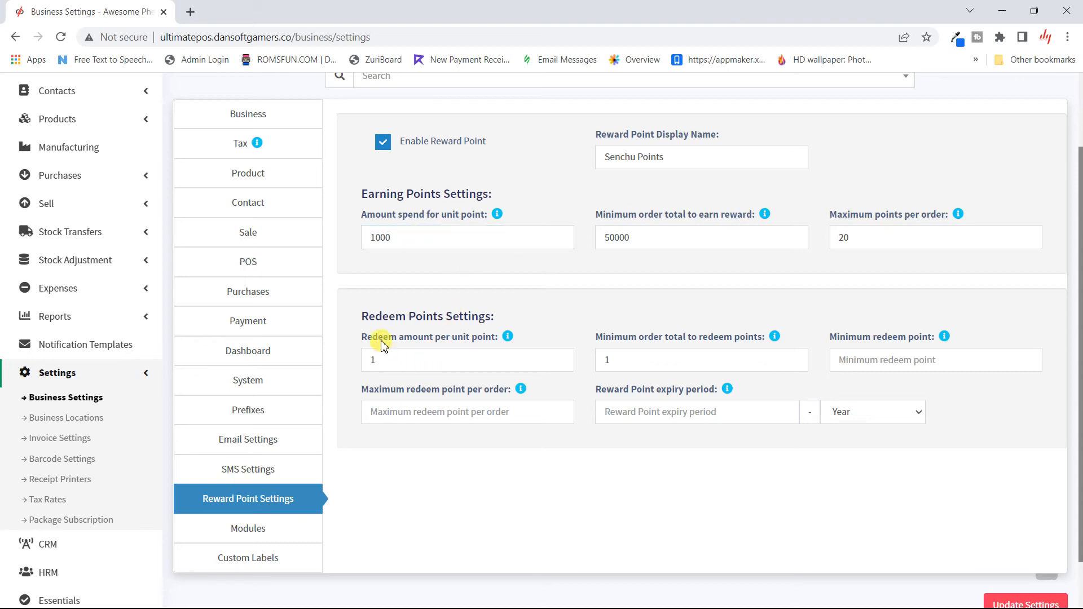
pyautogui.doubleClick(429, 357)
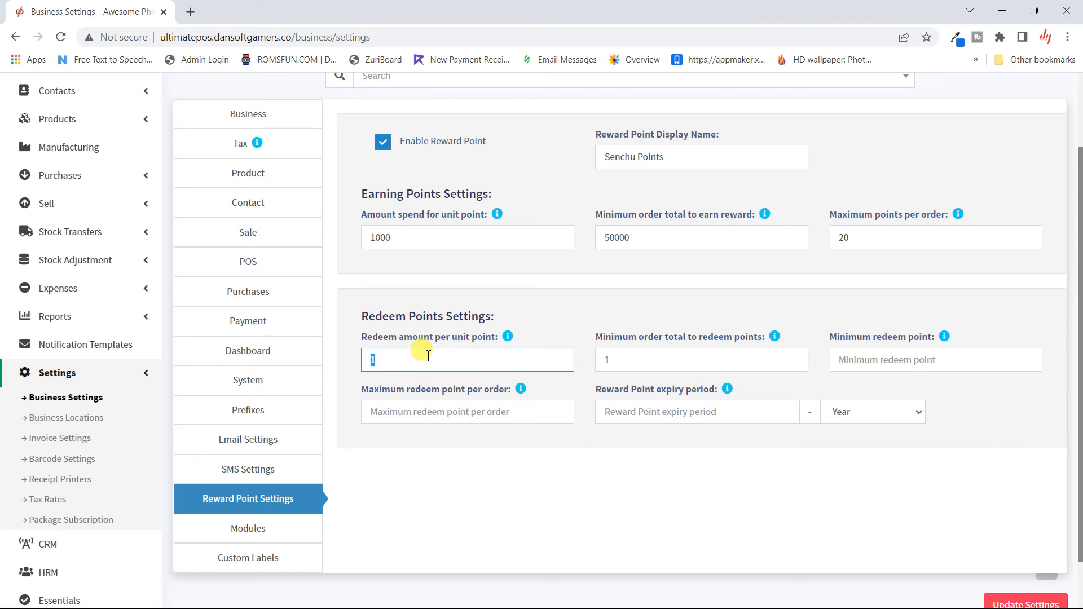
pyautogui.write('200')
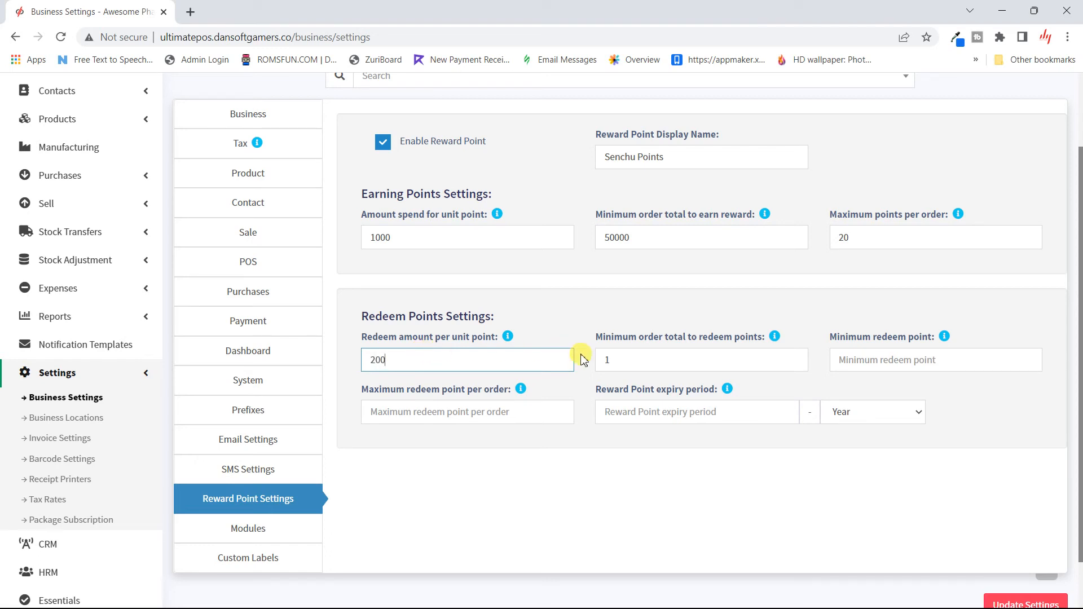
pyautogui.doubleClick(643, 359)
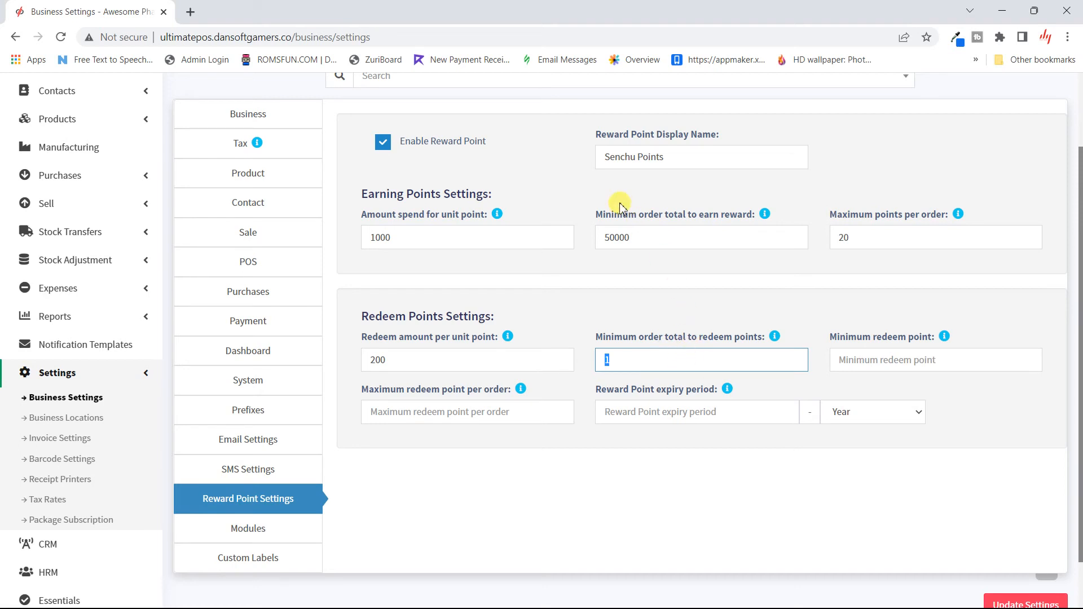
# - Change the earning minimum order total to 20000 and maximum points per order to 100
pyautogui.doubleClick(652, 240)
pyautogui.write('2000')
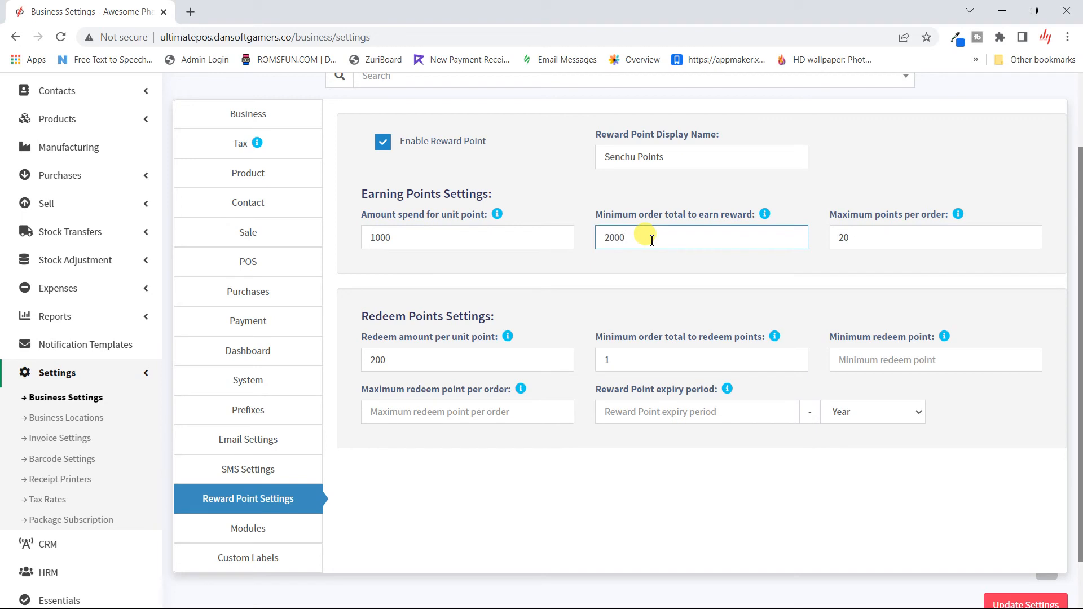
pyautogui.write('0')
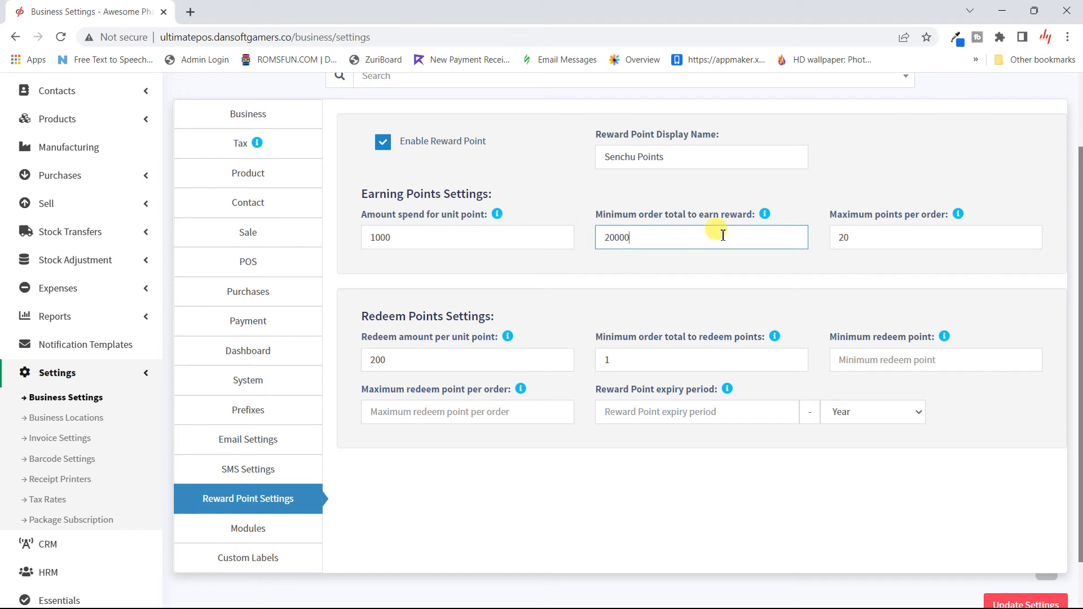
pyautogui.doubleClick(876, 240)
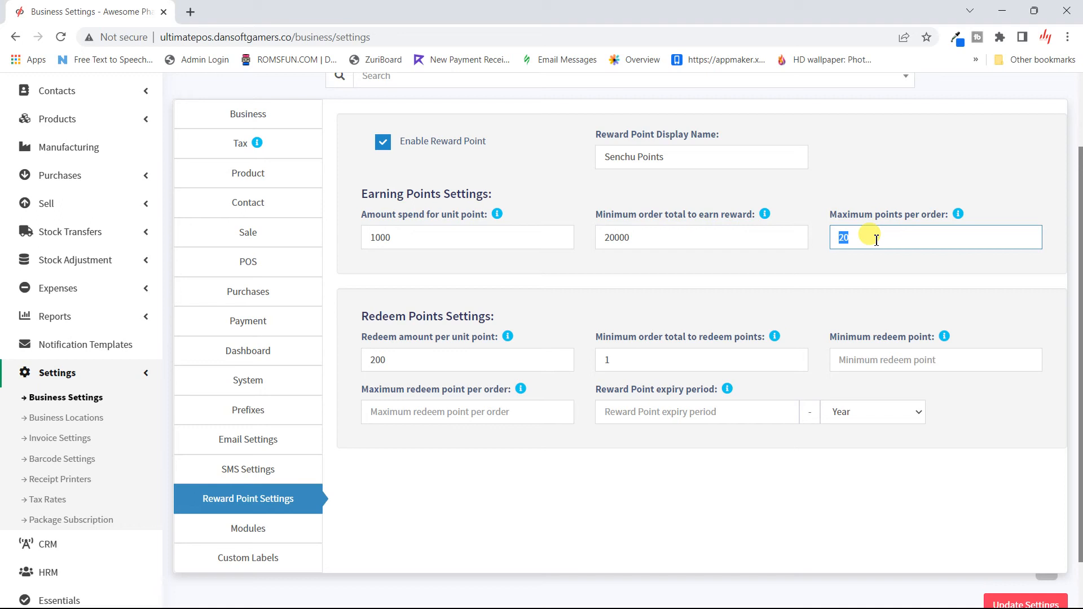
pyautogui.write('1000')
pyautogui.press('BackSpace')
pyautogui.click(855, 267)
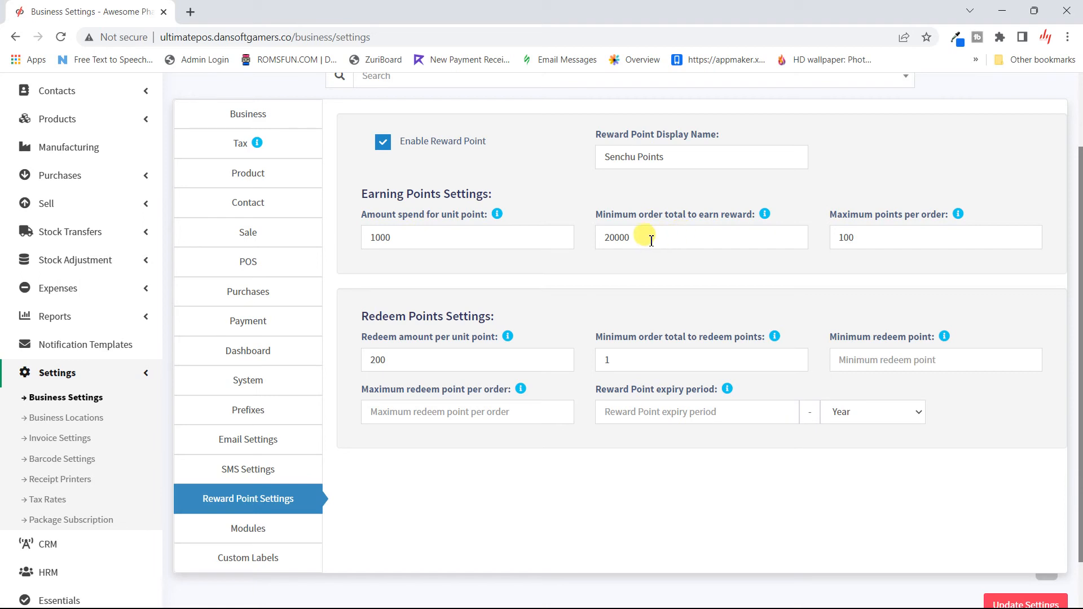
pyautogui.doubleClick(888, 250)
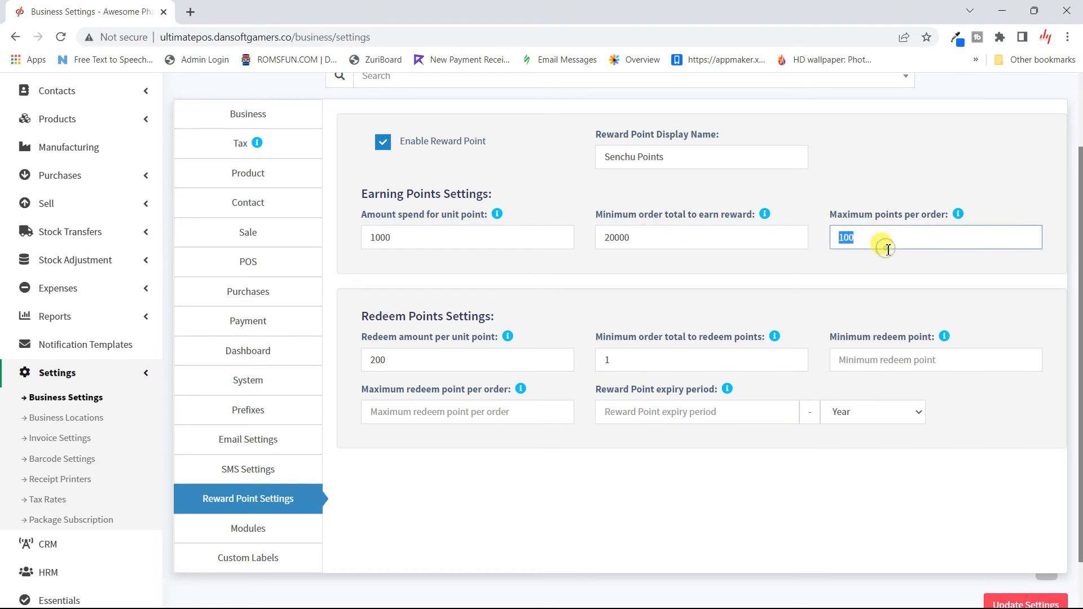
pyautogui.click(889, 250)
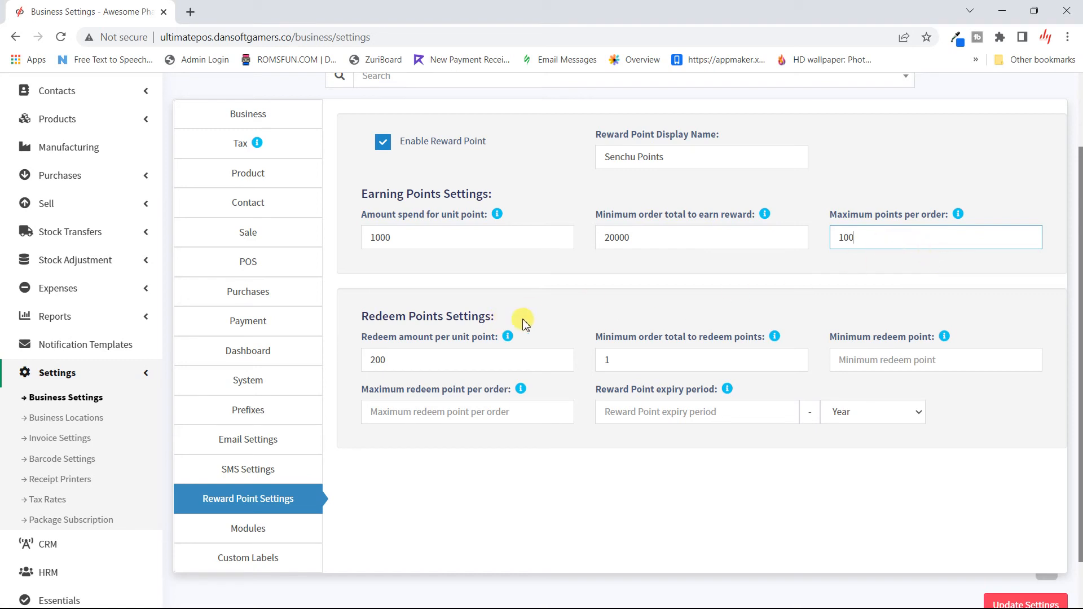
# - Set the minimum order total to redeem points to 50000
pyautogui.click(540, 321)
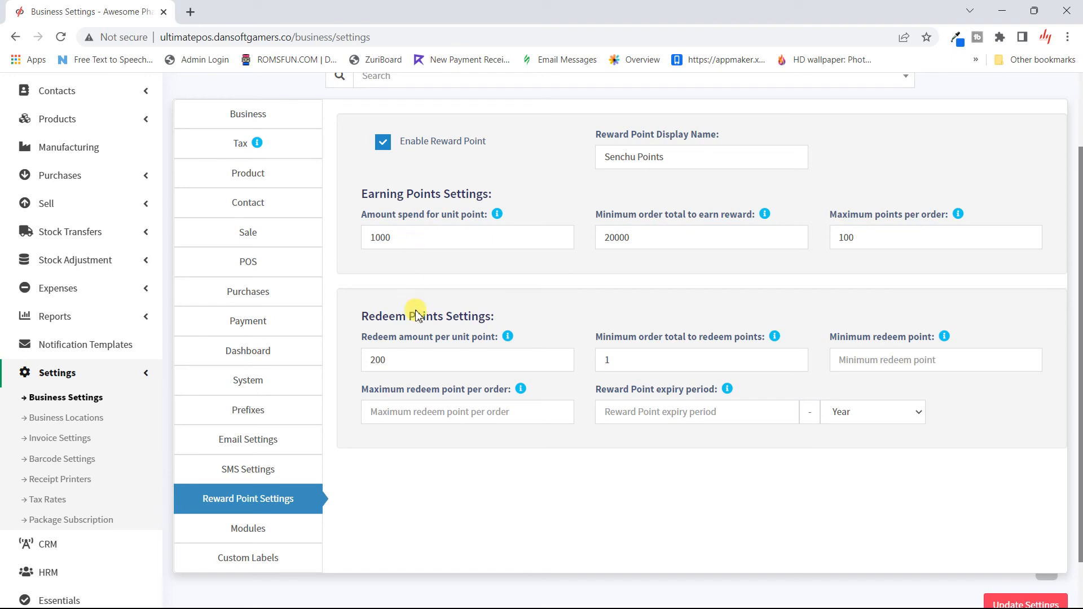
pyautogui.doubleClick(403, 364)
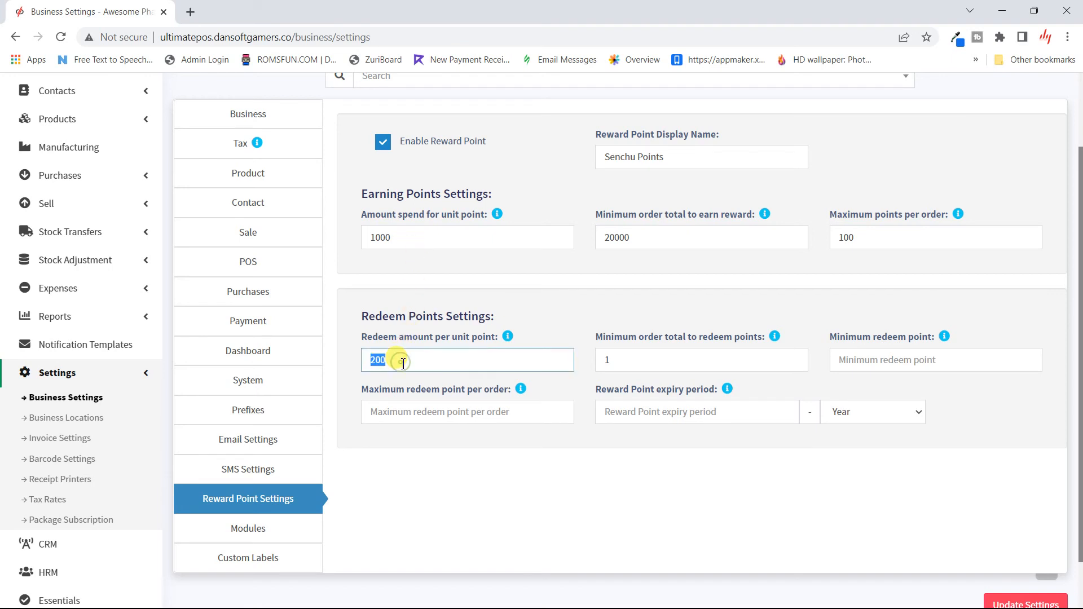
pyautogui.click(403, 364)
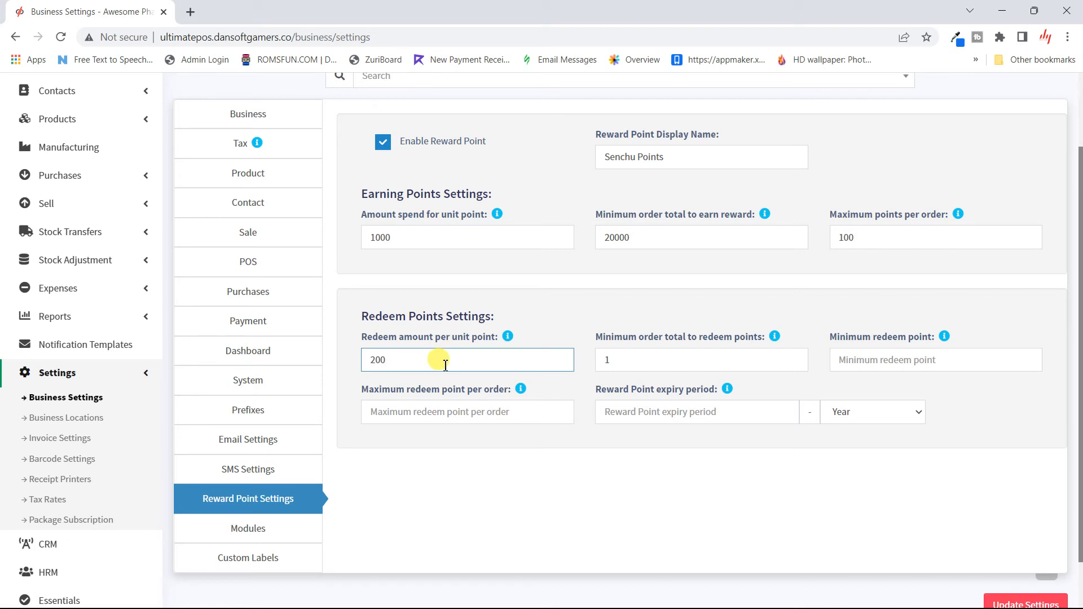
pyautogui.click(653, 364)
pyautogui.press('BackSpace')
pyautogui.write('5')
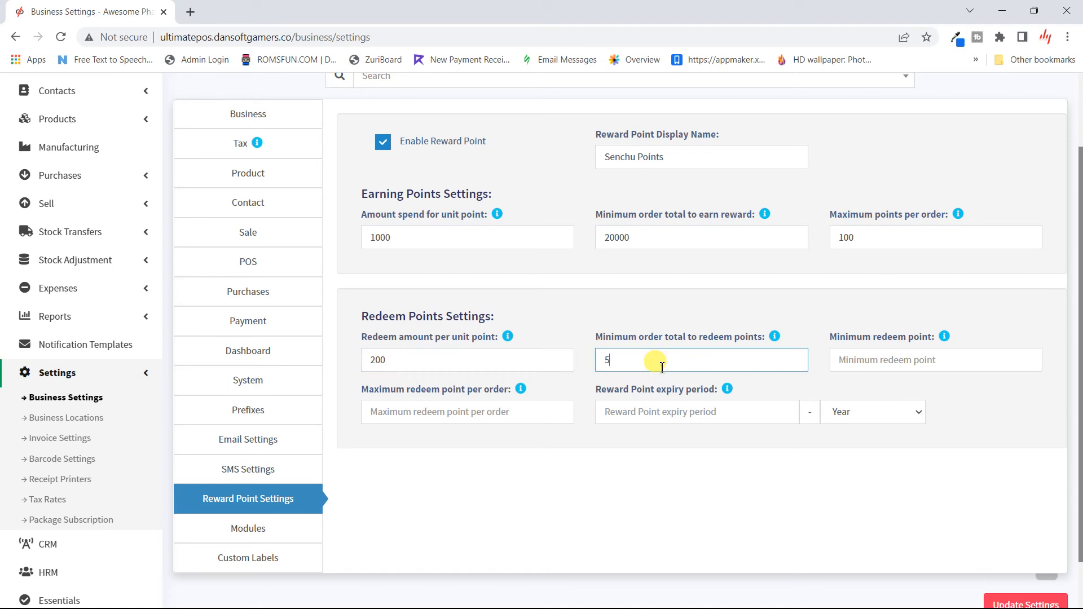
pyautogui.write('0000')
pyautogui.click(984, 316)
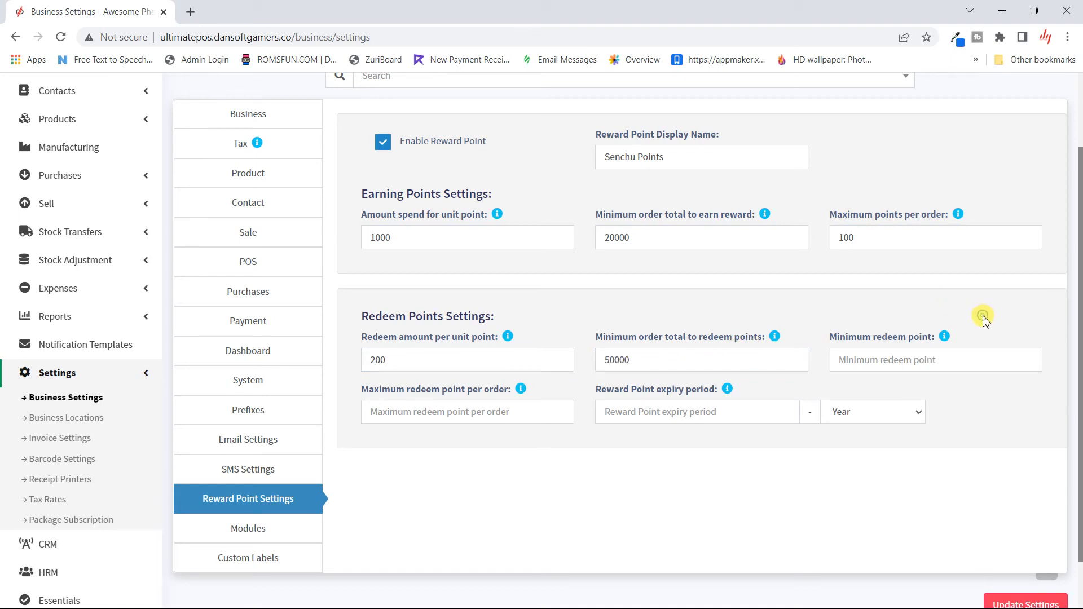
# - Set minimum redeem points to 10 and maximum redeem points per order to 50
pyautogui.click(939, 362)
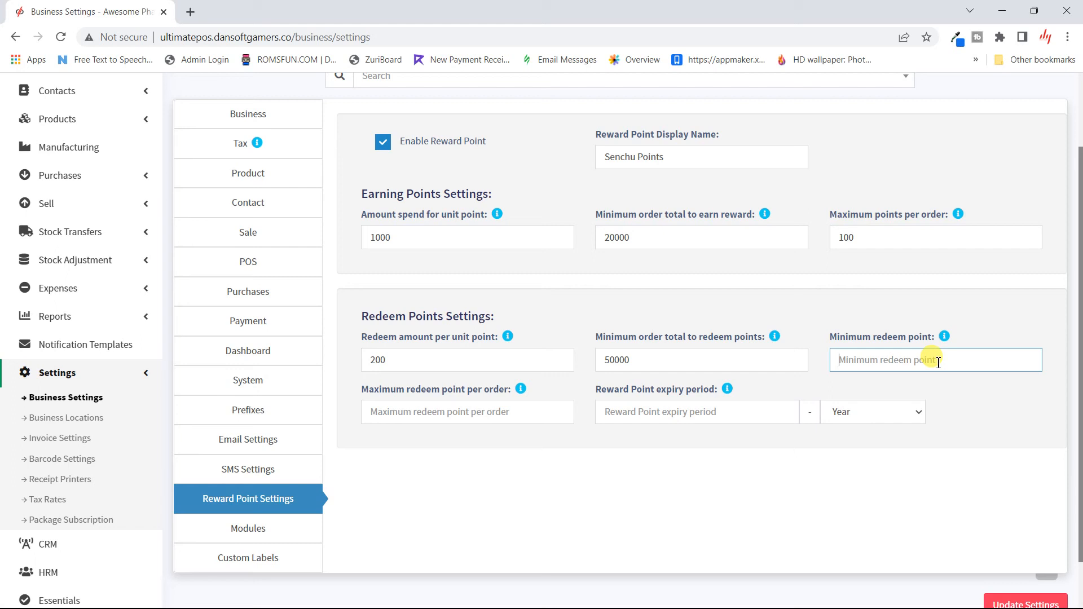
pyautogui.write('50')
pyautogui.click(993, 399)
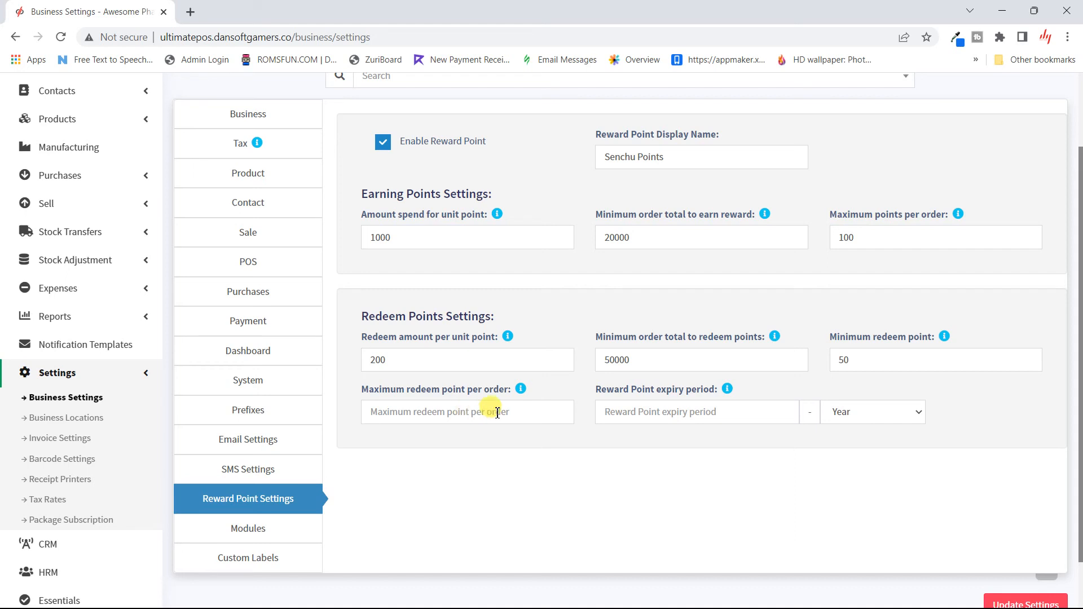
pyautogui.doubleClick(871, 368)
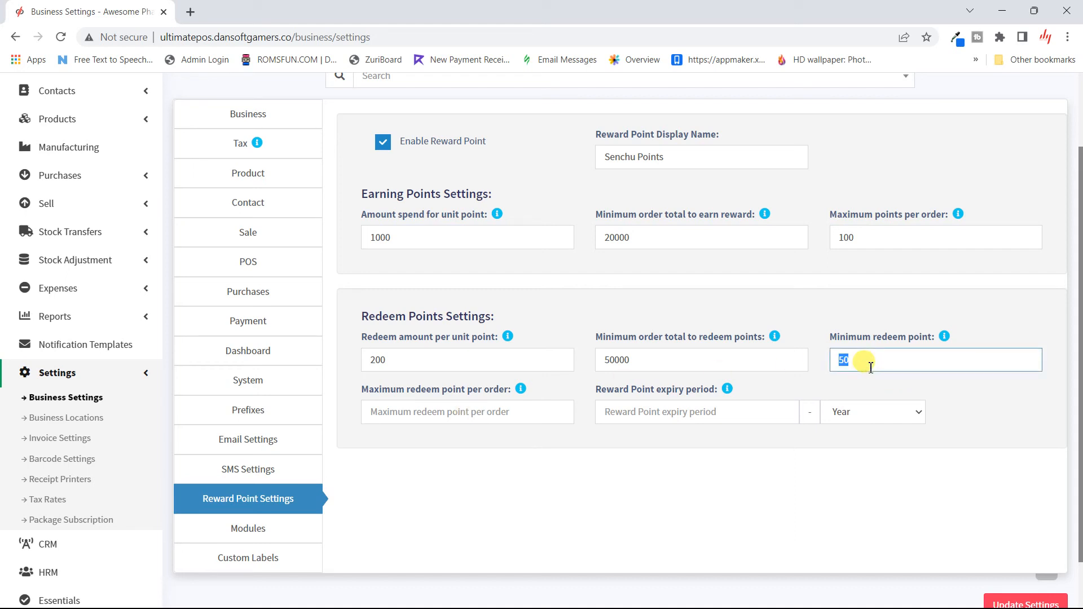
pyautogui.write('10')
pyautogui.click(421, 417)
pyautogui.write('50')
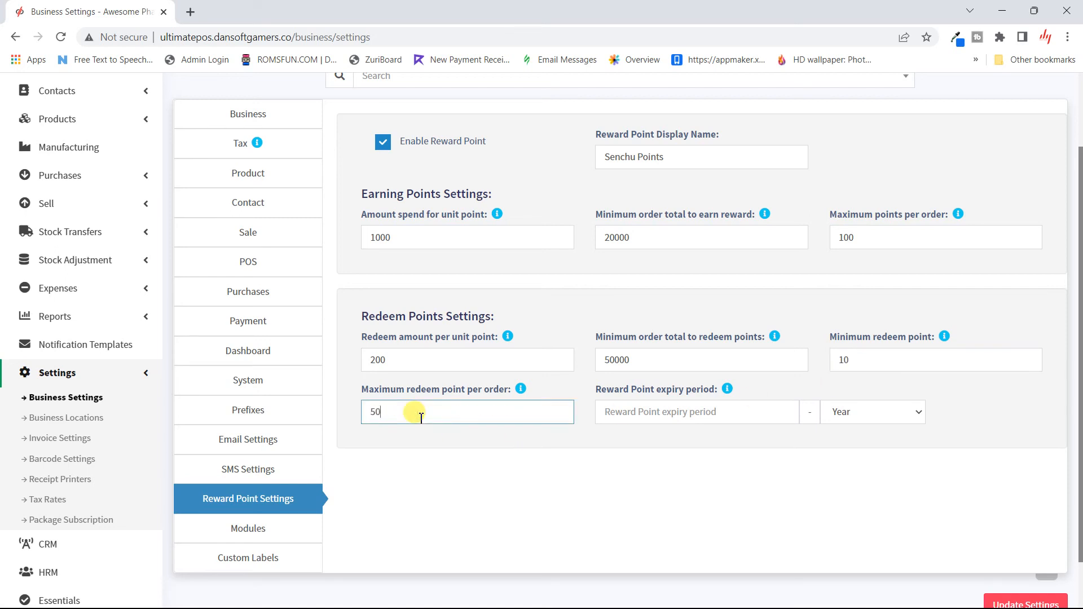
pyautogui.click(506, 443)
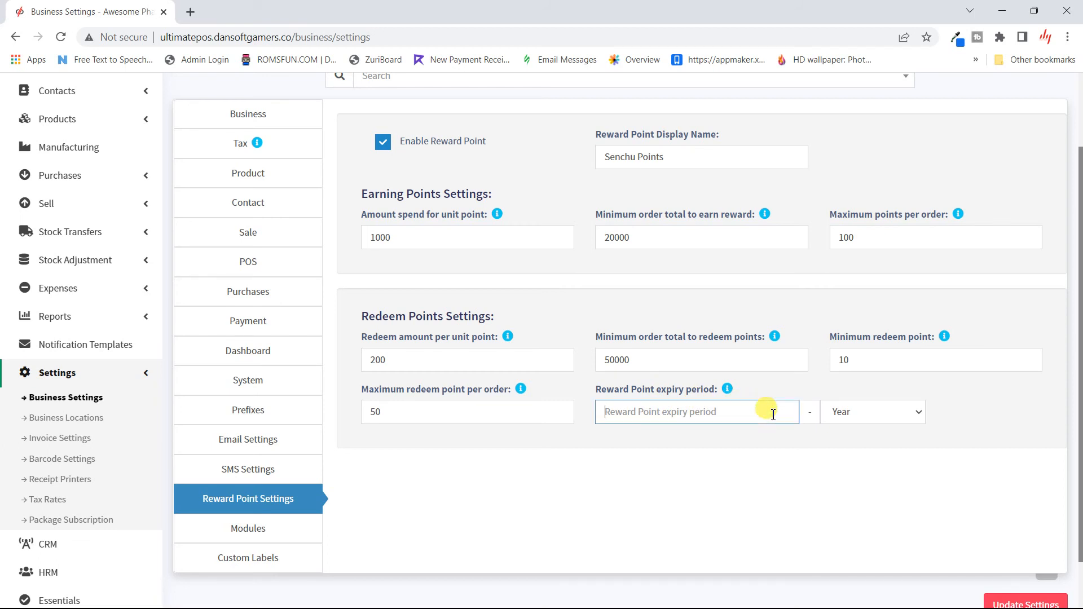
# - Make reward points expire by Month, then open the Modules settings
pyautogui.click(884, 424)
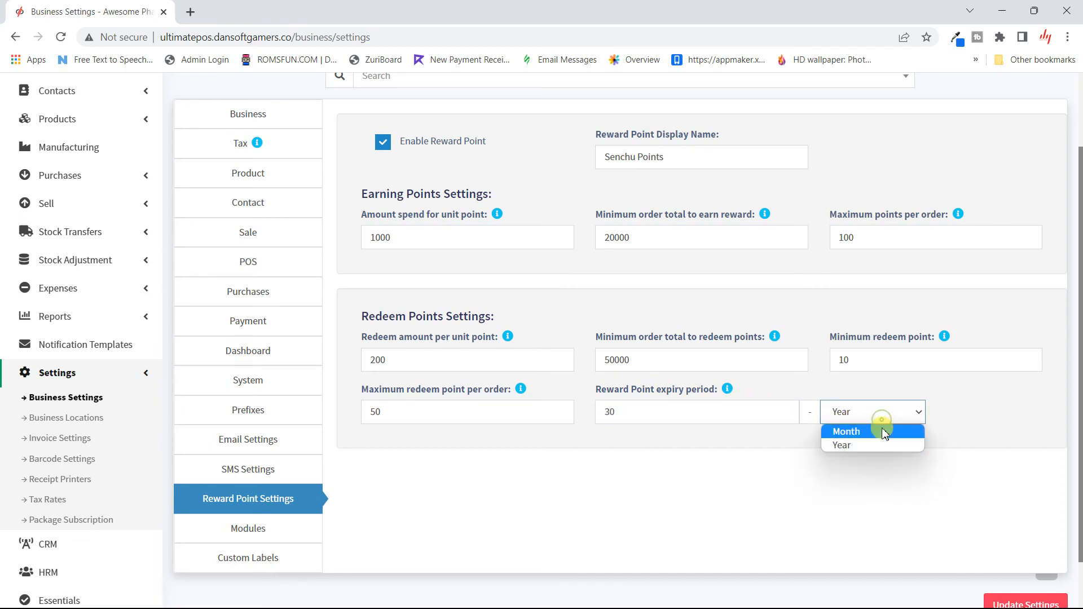
pyautogui.click(882, 431)
pyautogui.doubleClick(685, 416)
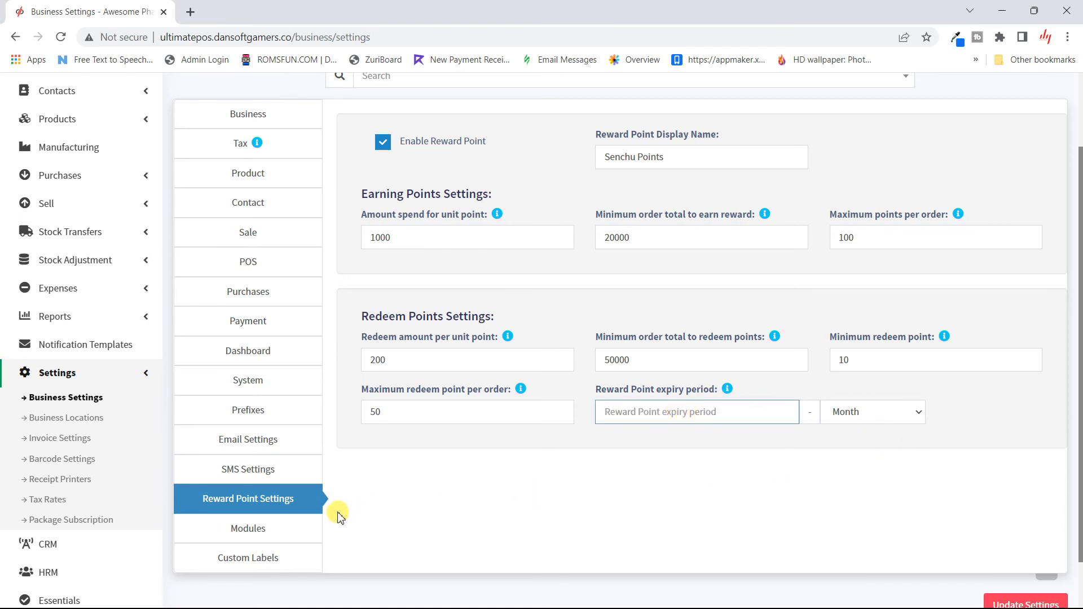
pyautogui.scroll(-1, 260, 538)
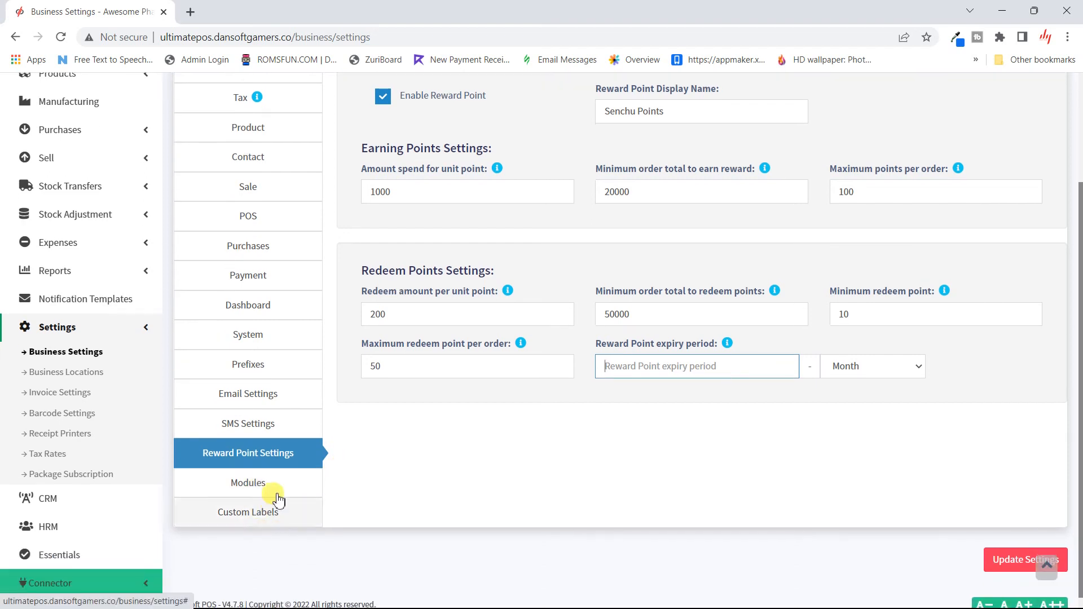
pyautogui.click(272, 482)
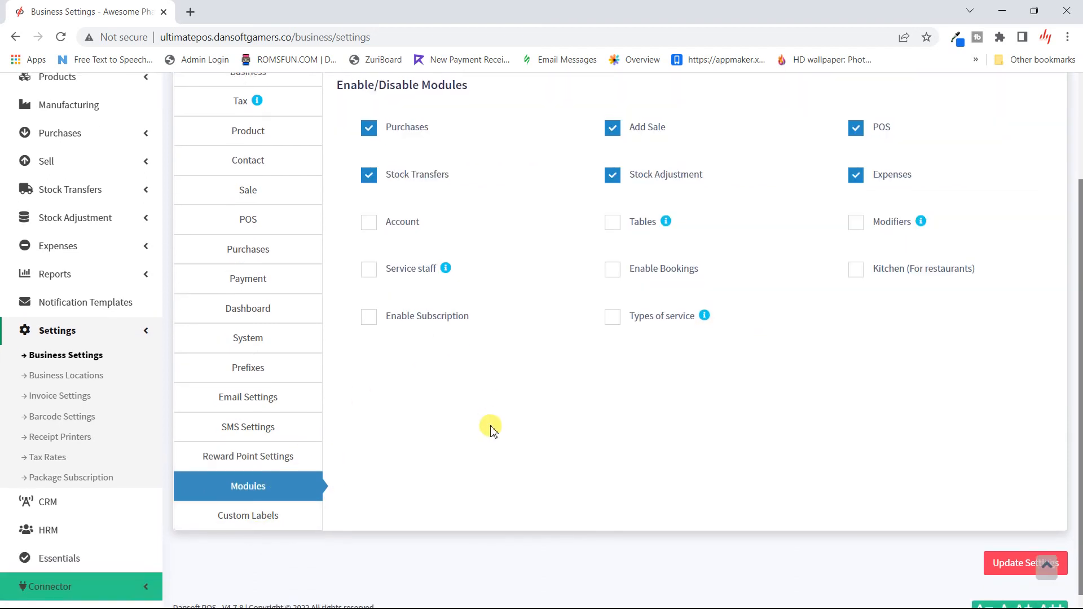
# - Scroll through the enabled modules list, then open the Custom Labels settings
pyautogui.scroll(2, 490, 420)
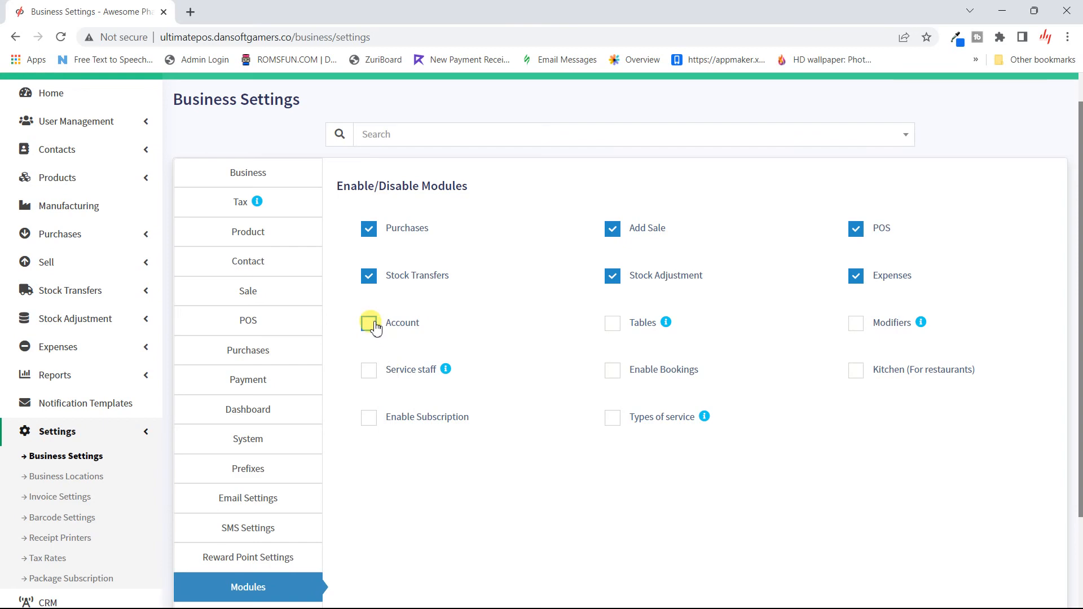
pyautogui.scroll(-3, 213, 515)
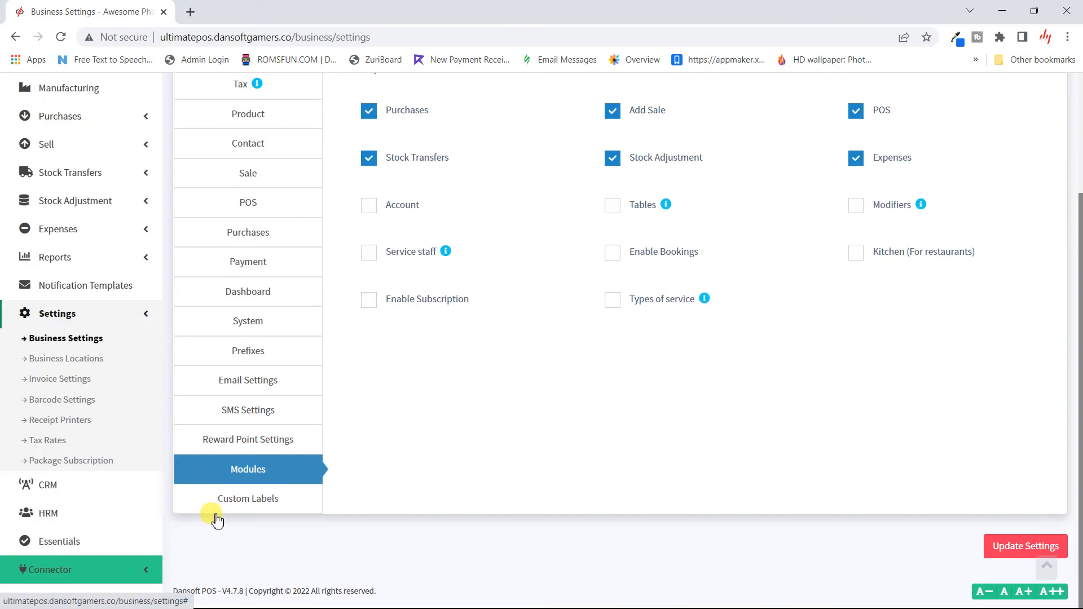
pyautogui.click(255, 510)
# - Scroll through all the empty custom label fields, from custom payments to types of service
pyautogui.scroll(3, 443, 400)
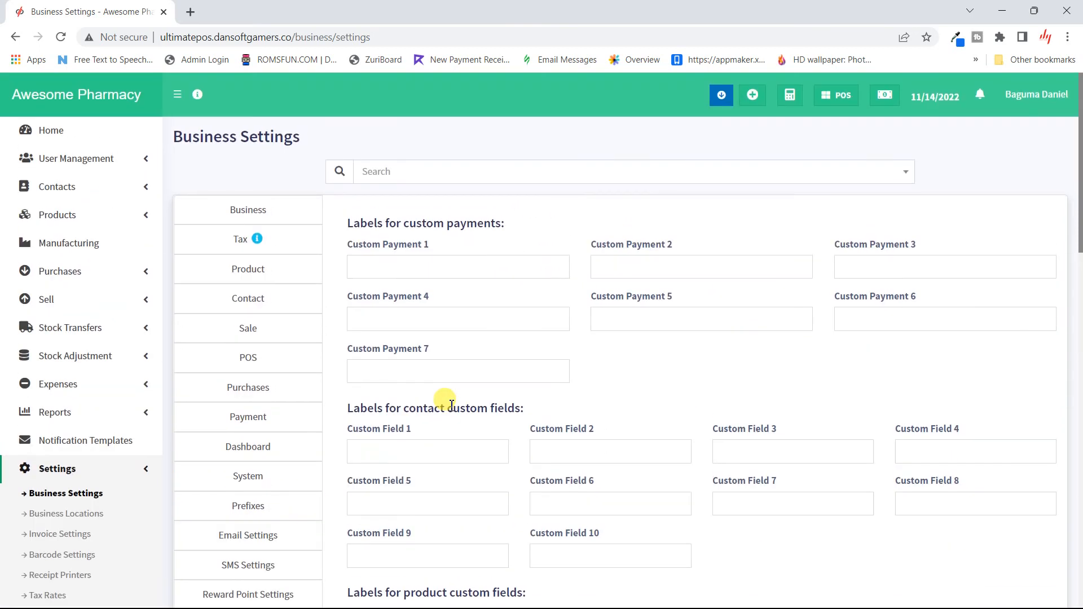
pyautogui.scroll(-15, 568, 382)
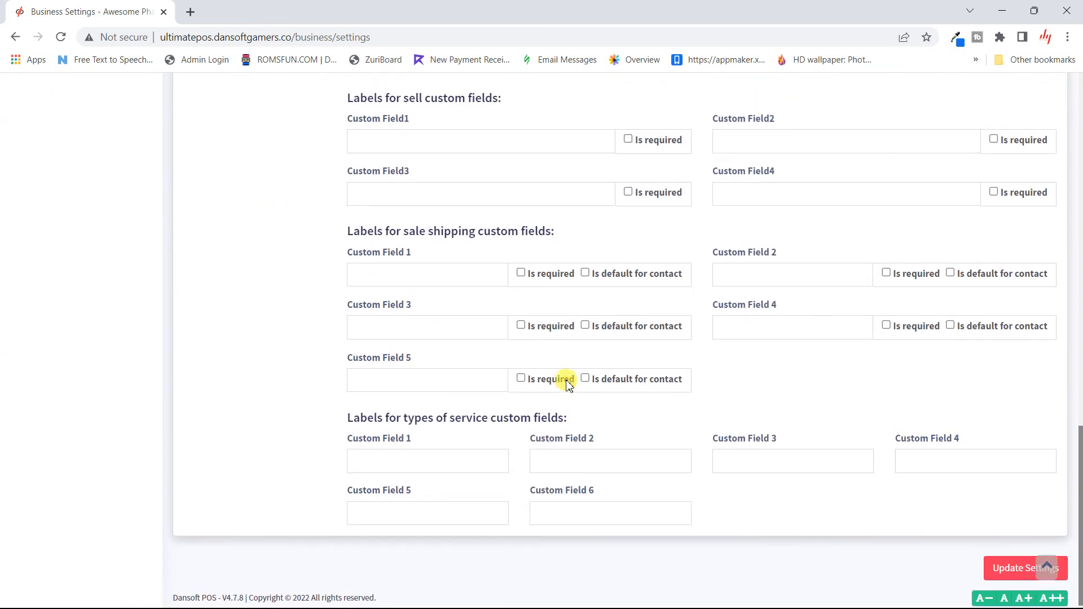
pyautogui.scroll(1, 569, 384)
pyautogui.scroll(14, 459, 359)
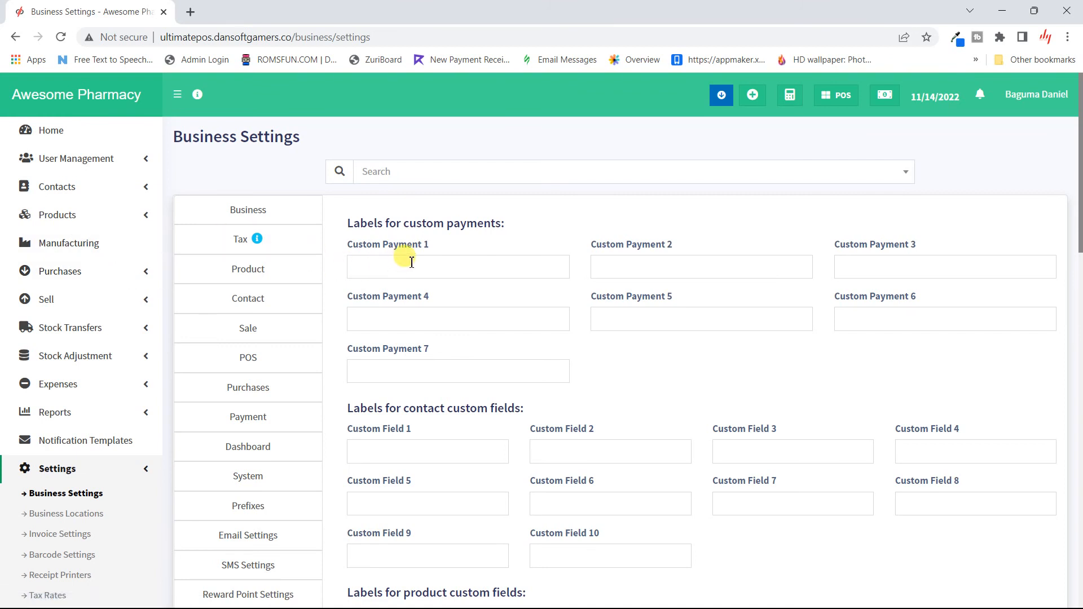
pyautogui.scroll(-10, 411, 263)
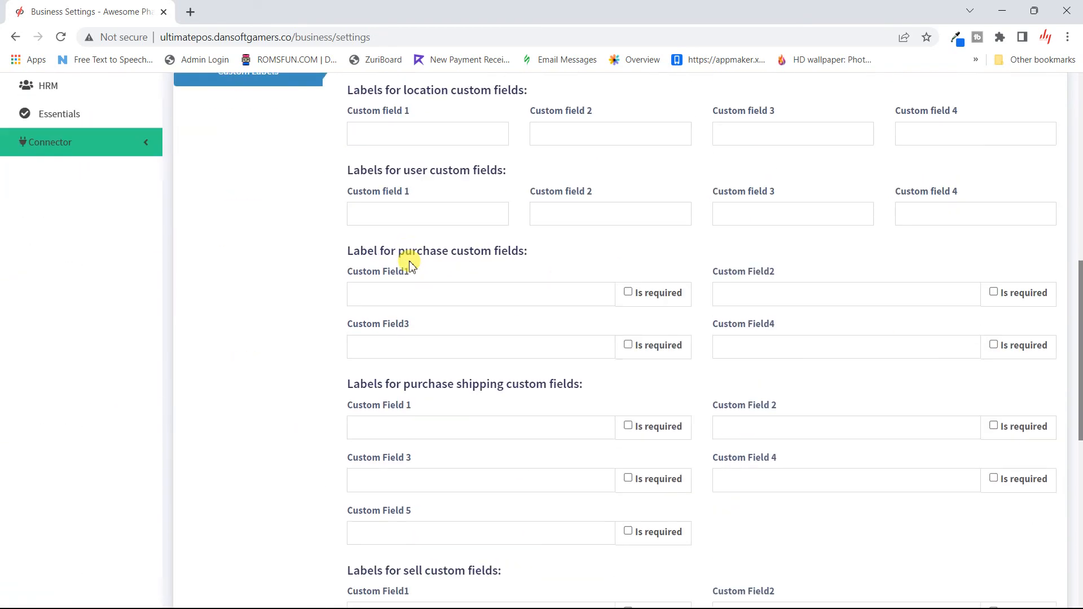
pyautogui.scroll(9, 410, 265)
pyautogui.scroll(1, 410, 265)
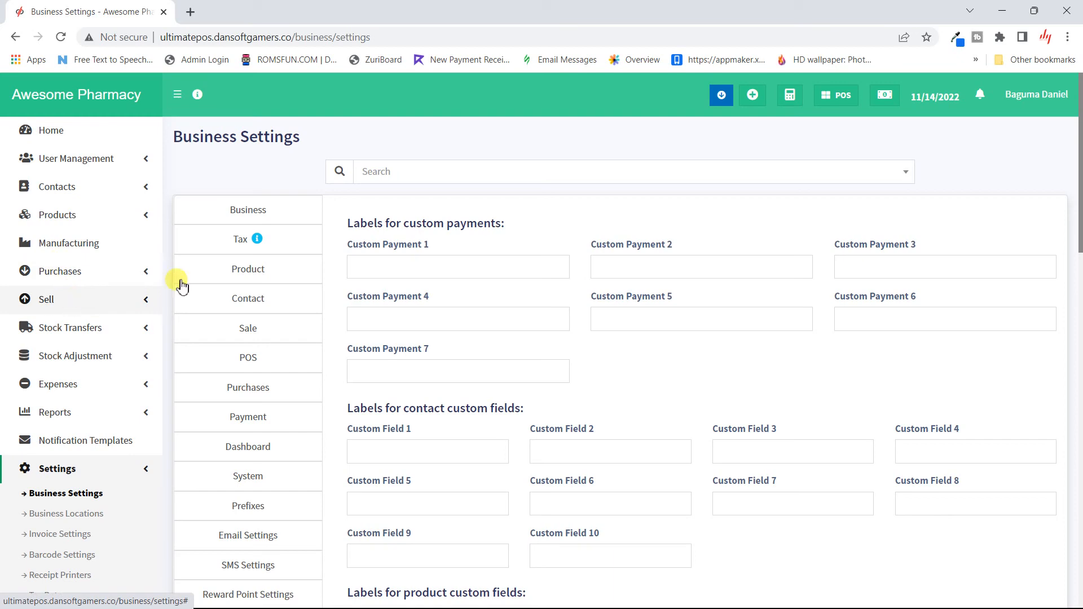
pyautogui.scroll(-15, 491, 387)
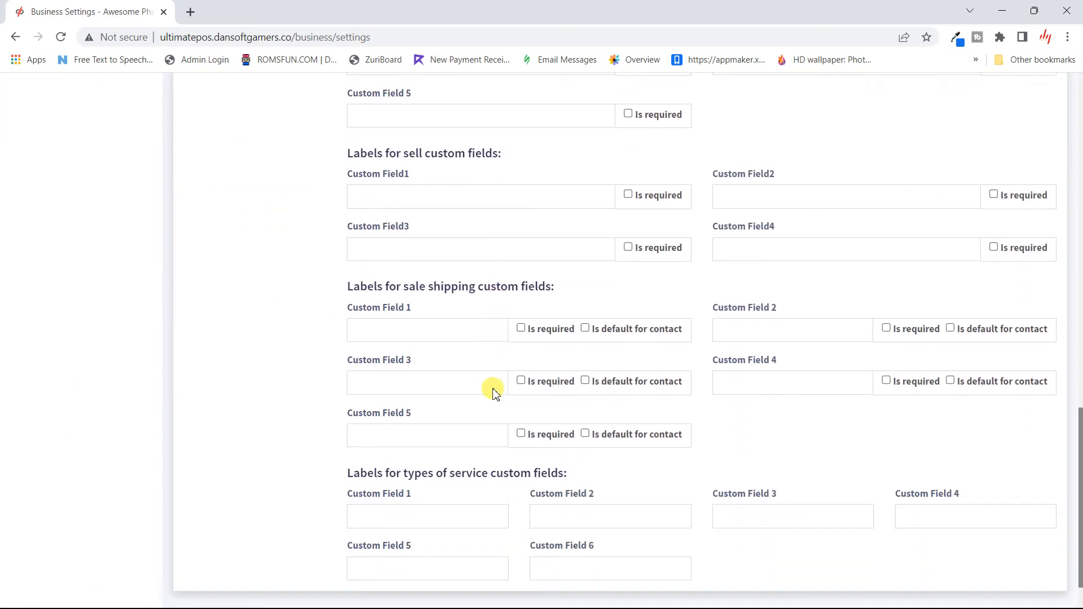
pyautogui.scroll(3, 493, 390)
pyautogui.scroll(-3, 493, 390)
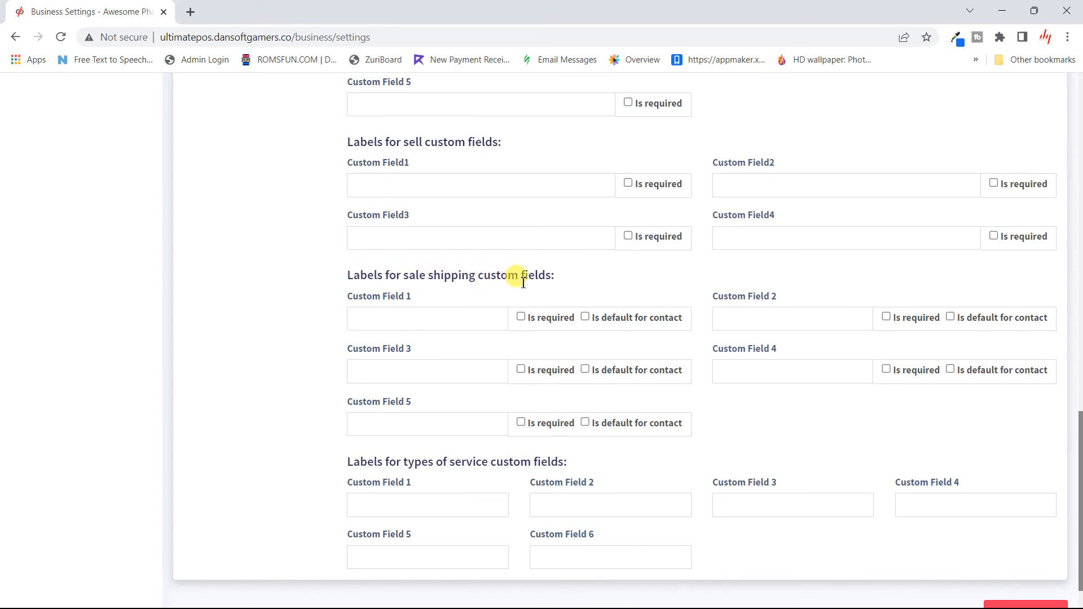
pyautogui.scroll(10, 547, 326)
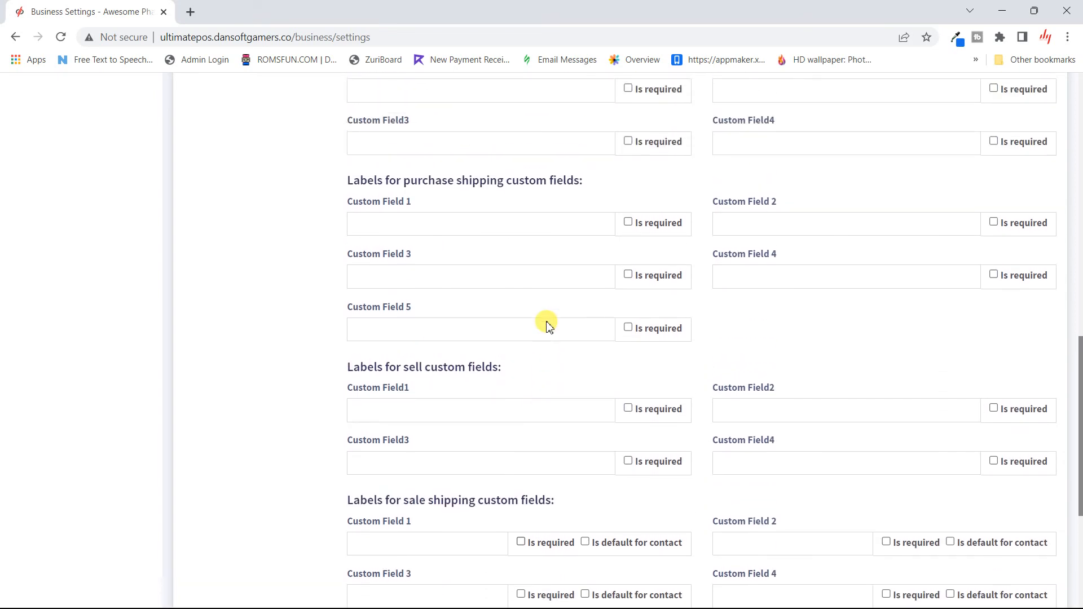
pyautogui.scroll(10, 534, 354)
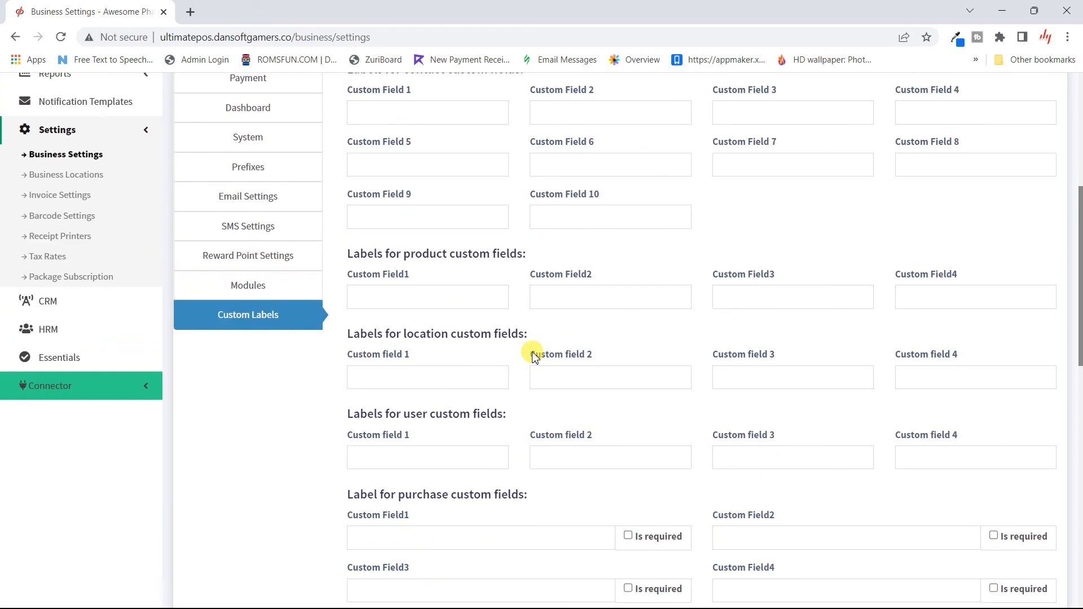
pyautogui.scroll(1, 535, 354)
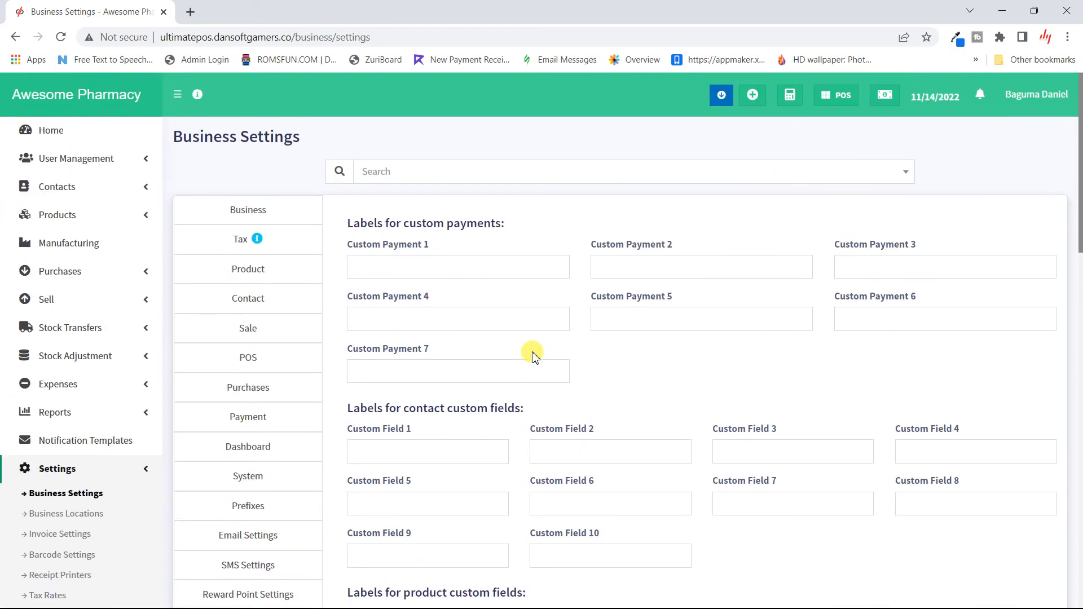
pyautogui.scroll(-9, 531, 355)
pyautogui.scroll(8, 527, 356)
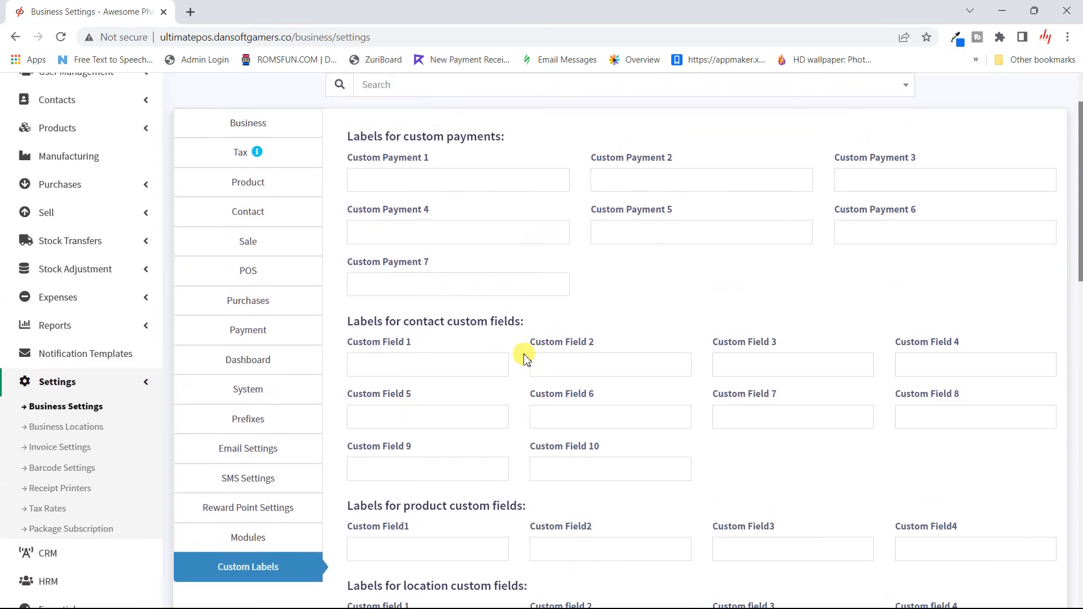
# - Cancel leaving for Business Locations, then save the business settings with Update Settings
pyautogui.click(88, 433)
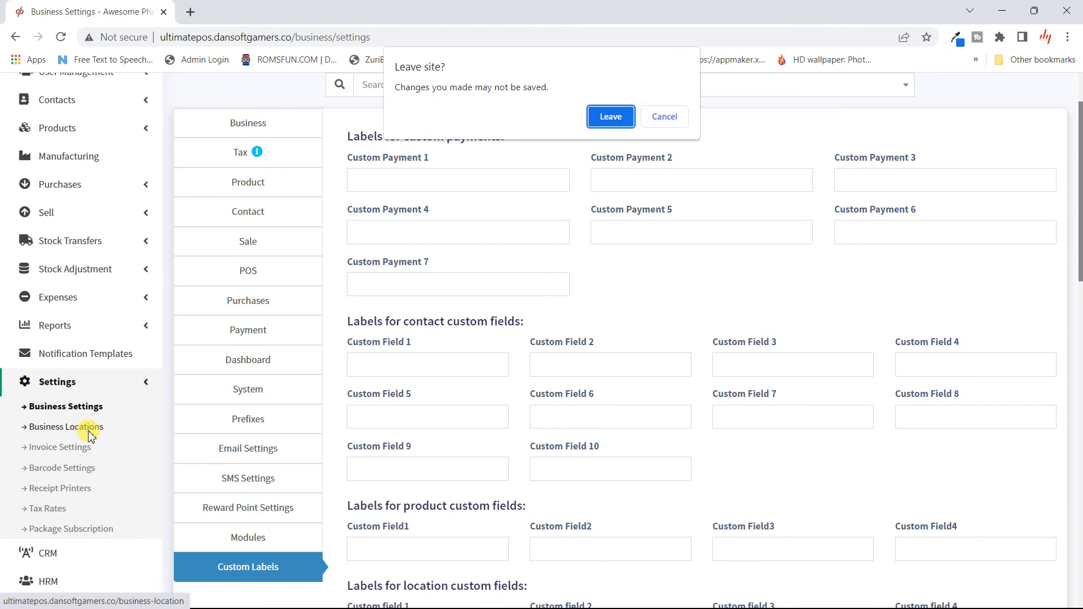
pyautogui.click(663, 116)
pyautogui.scroll(-10, 752, 462)
pyautogui.scroll(-1, 755, 465)
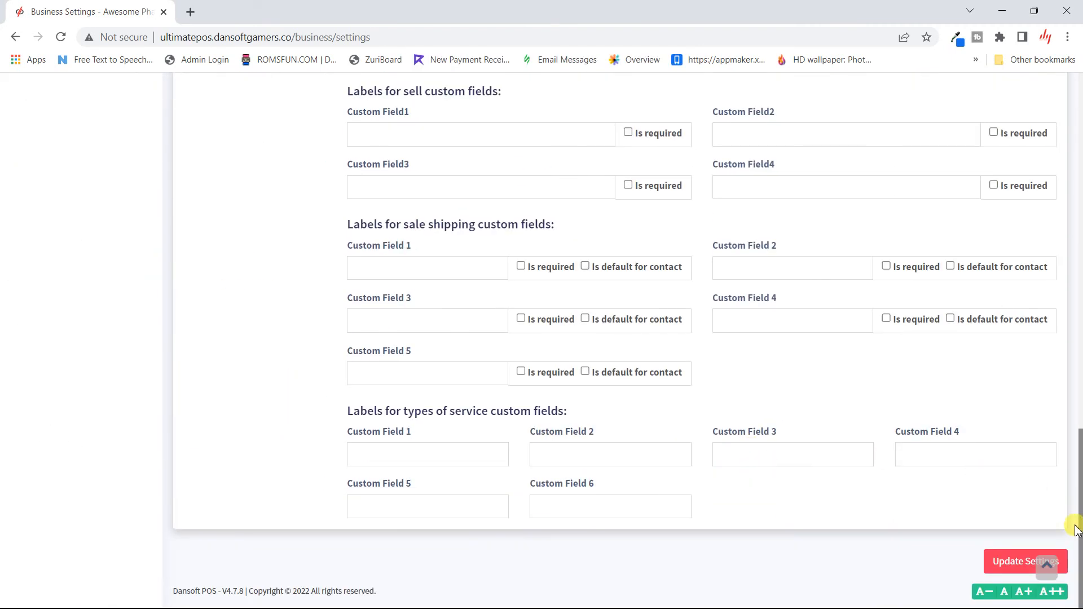
pyautogui.click(1002, 564)
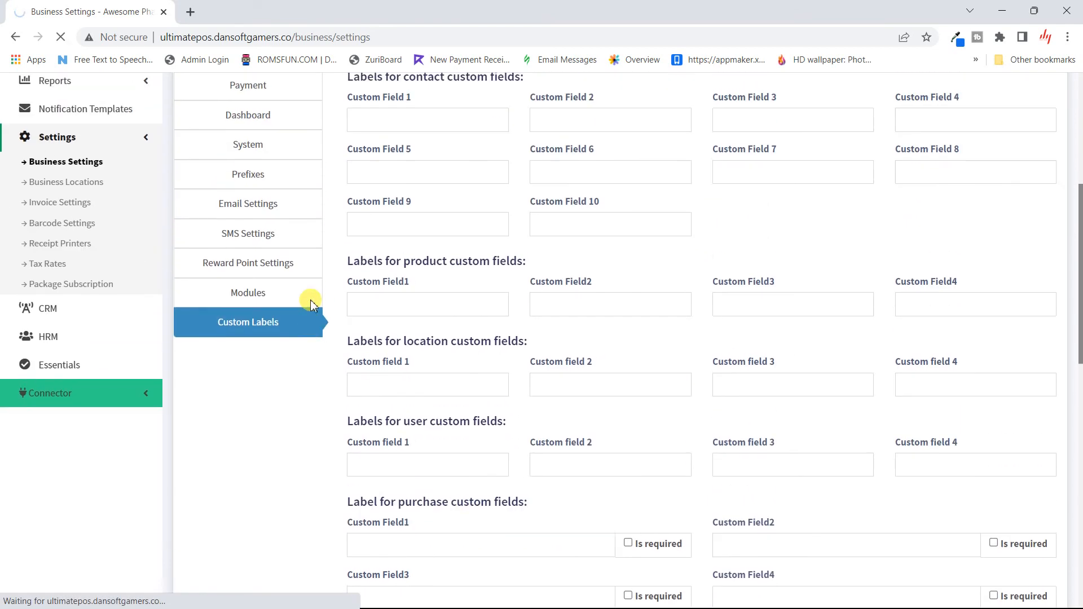
# - Open the Awesome Pharmacy location's settings from the Business Locations list
pyautogui.scroll(-2, 35, 472)
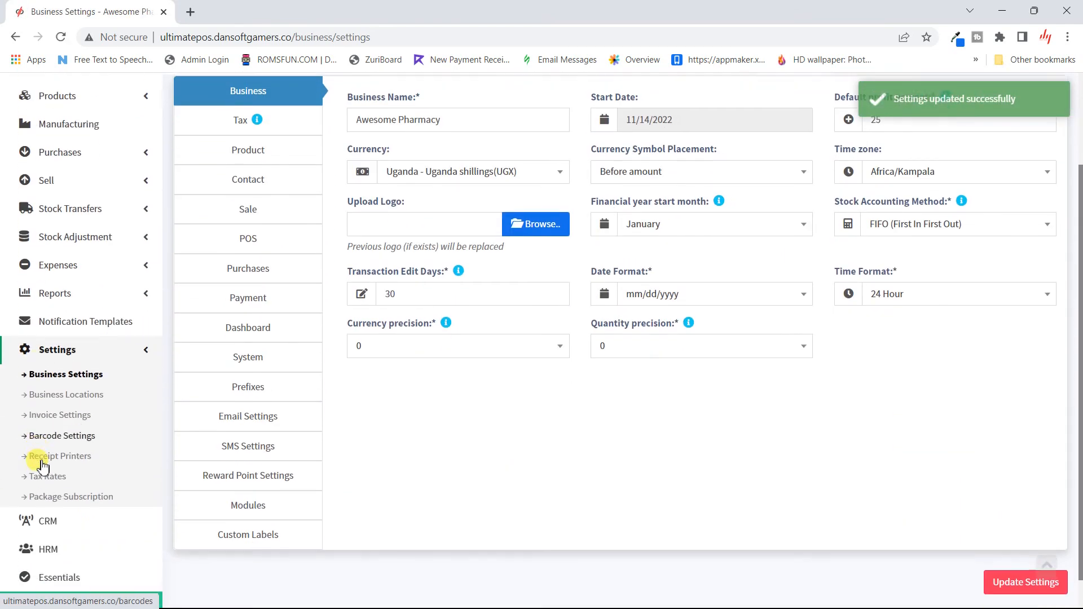
pyautogui.rightClick(40, 460)
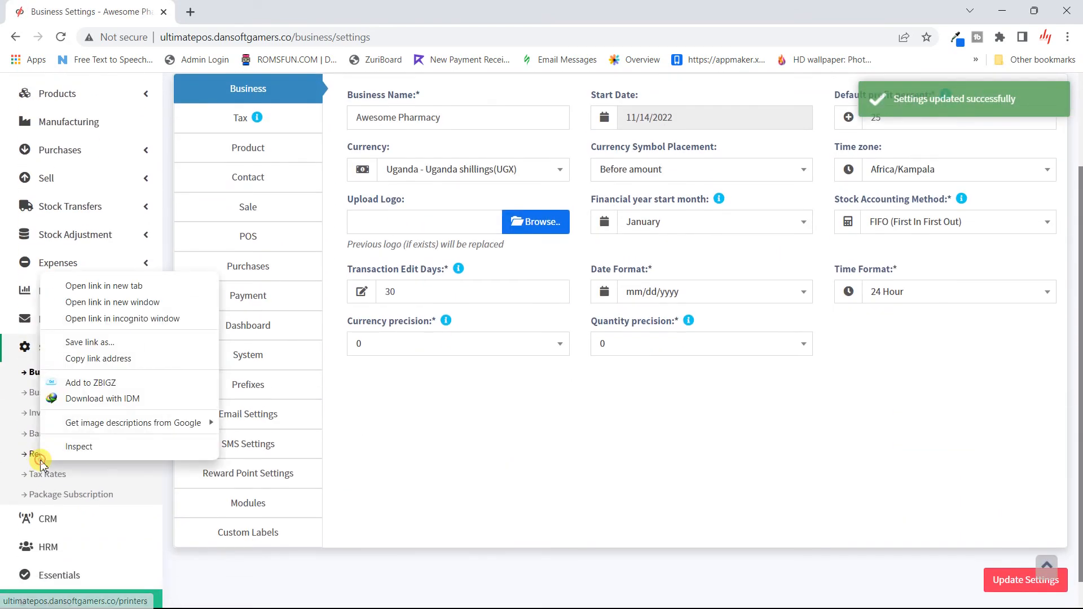
pyautogui.click(31, 396)
pyautogui.click(31, 395)
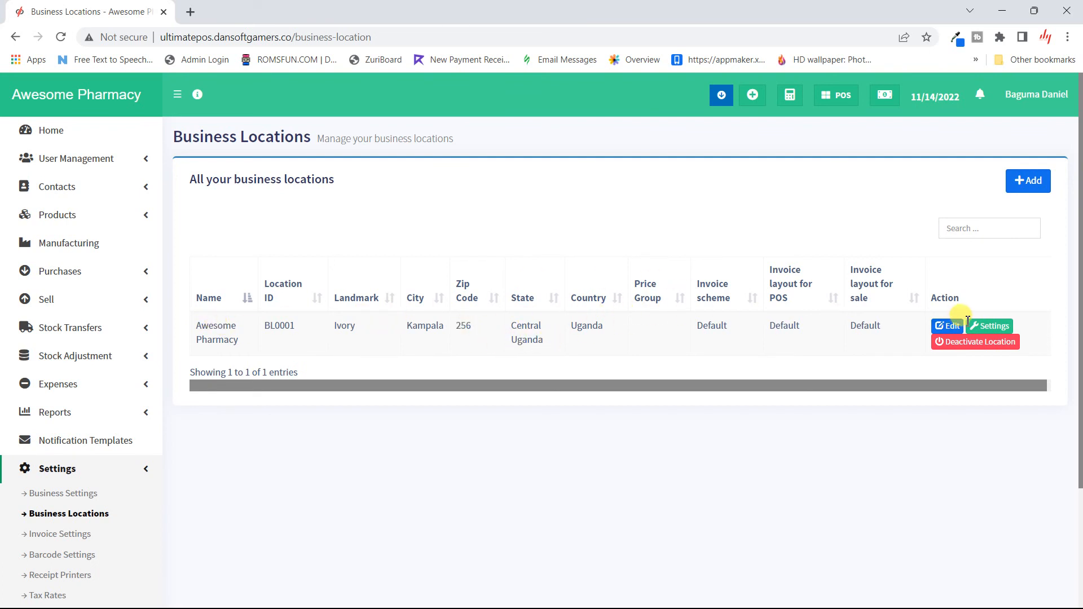
pyautogui.click(987, 329)
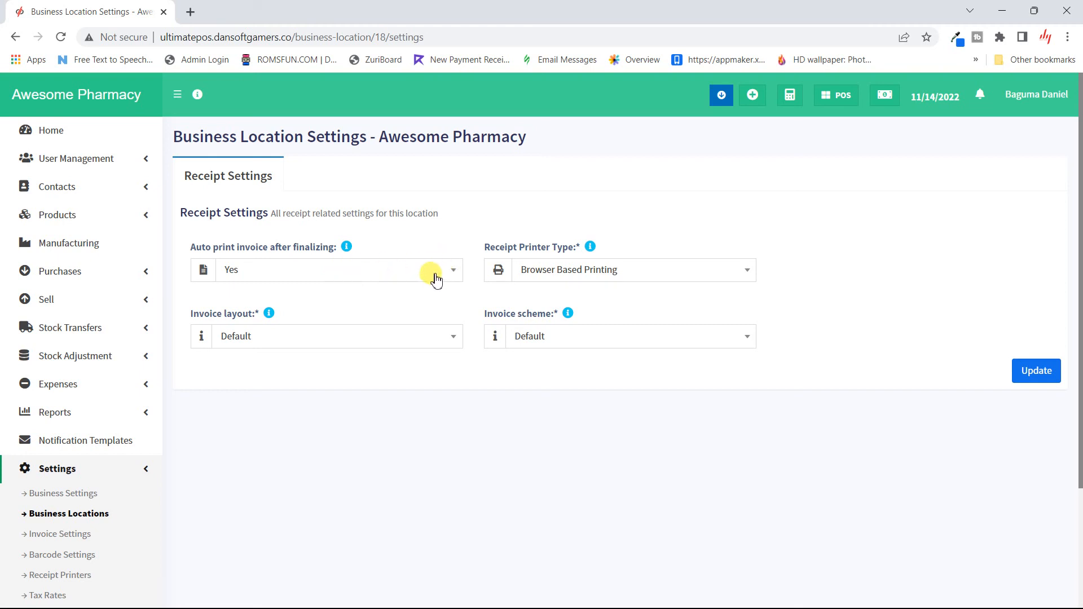
# - Review the printer type, invoice layout and invoice scheme choices unchanged, then go to Invoice Settings
pyautogui.click(556, 278)
pyautogui.click(556, 278)
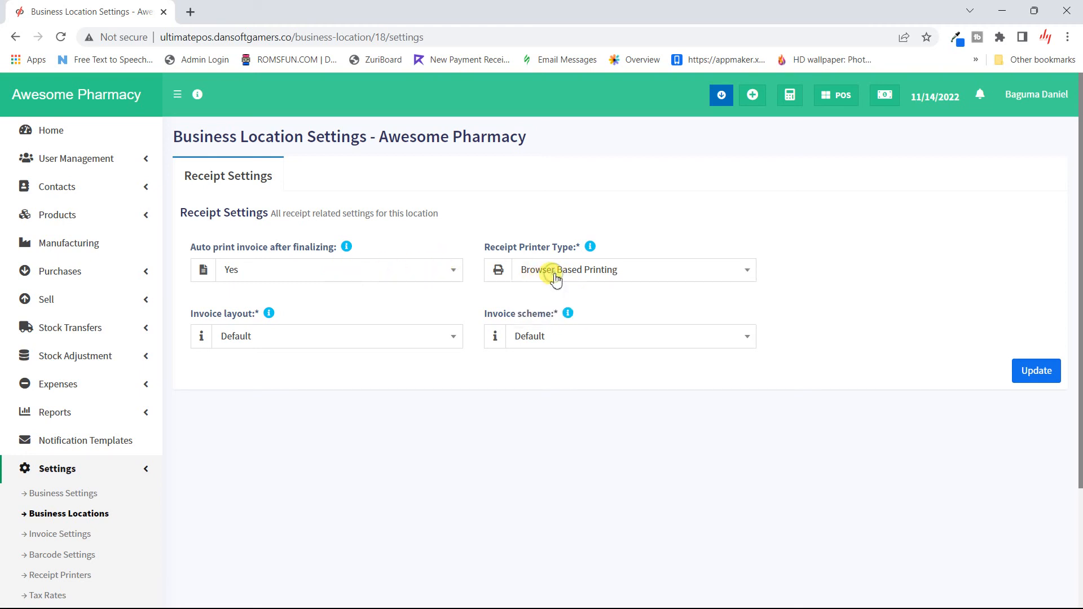
pyautogui.click(386, 338)
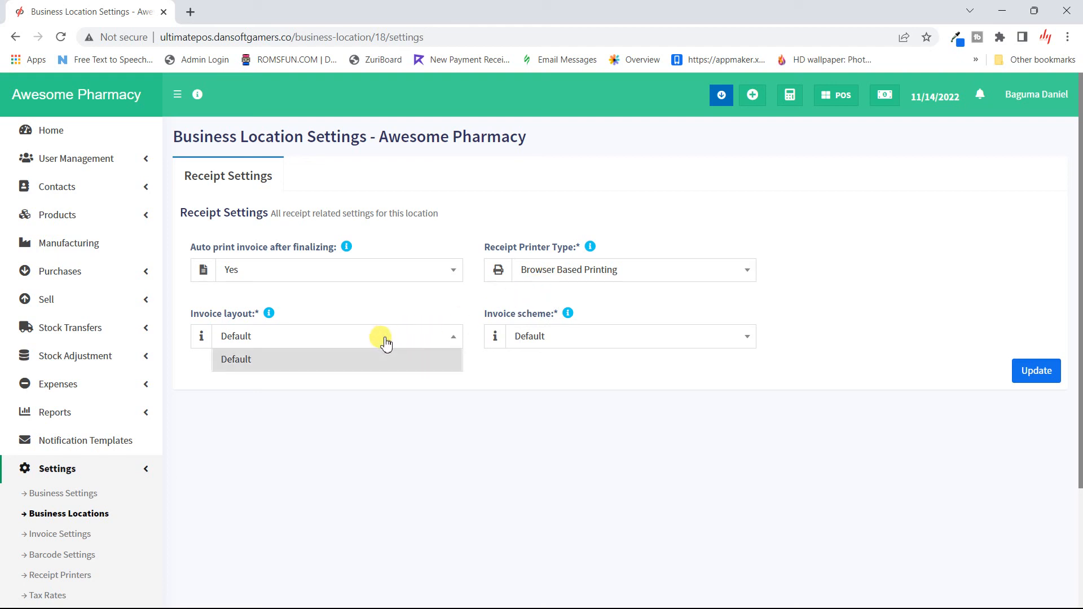
pyautogui.click(385, 340)
pyautogui.click(596, 346)
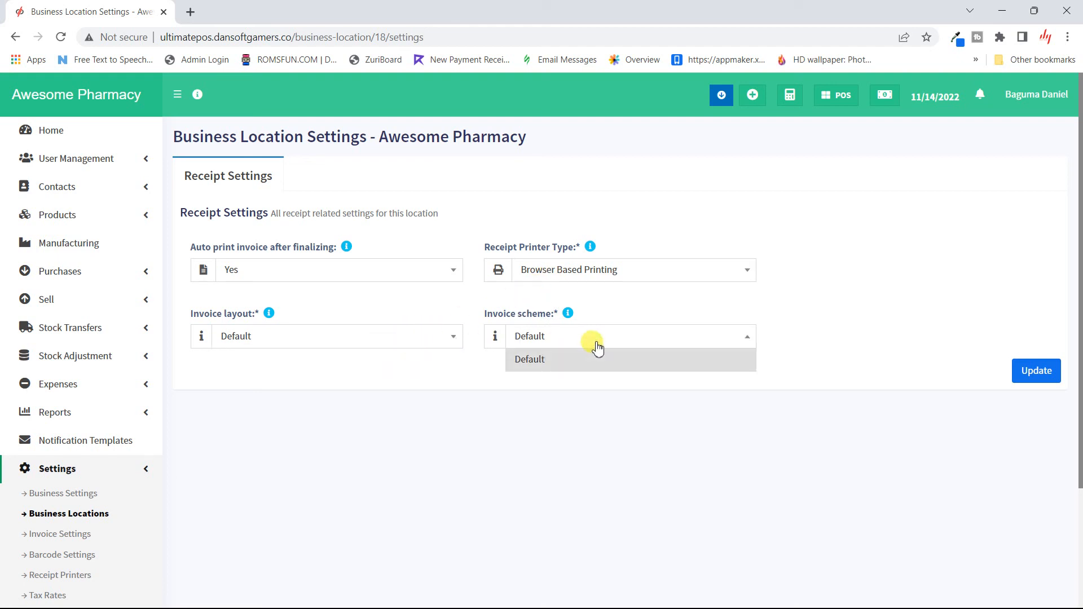
pyautogui.click(596, 344)
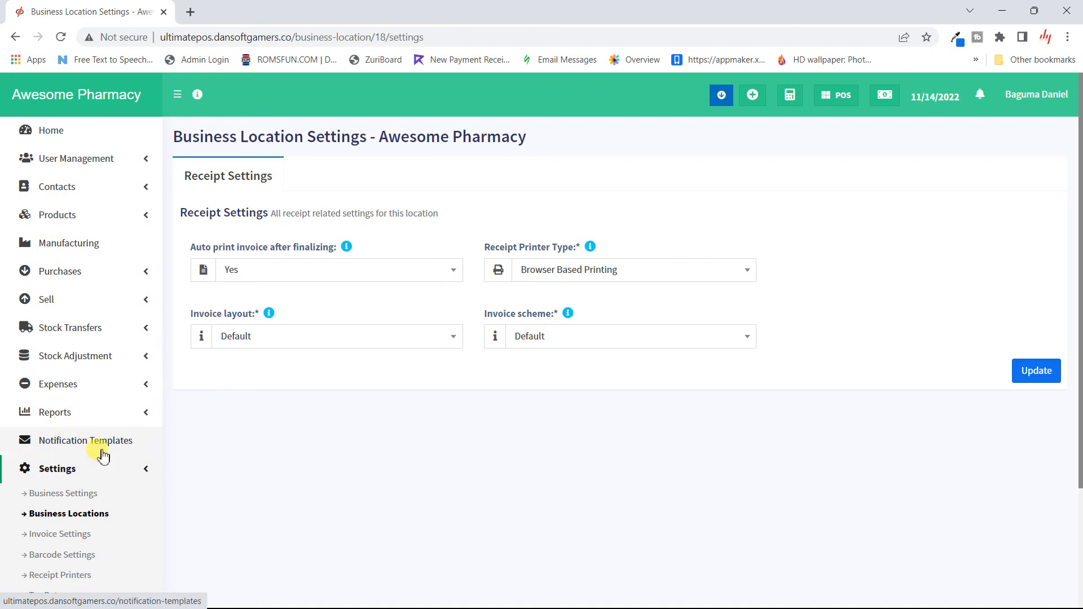
pyautogui.scroll(-2, 36, 551)
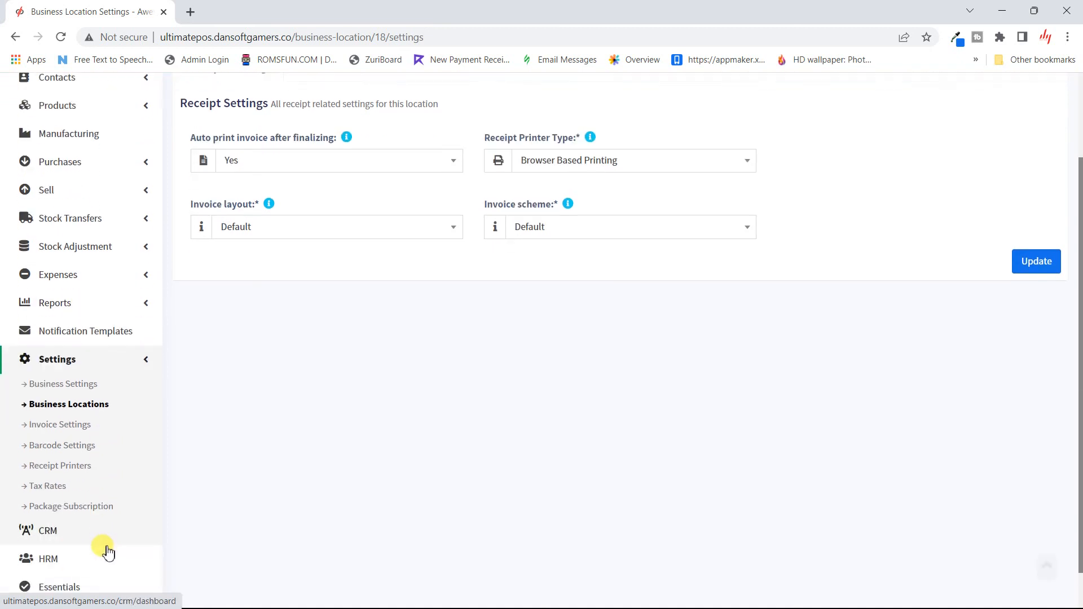
pyautogui.click(307, 234)
pyautogui.click(376, 298)
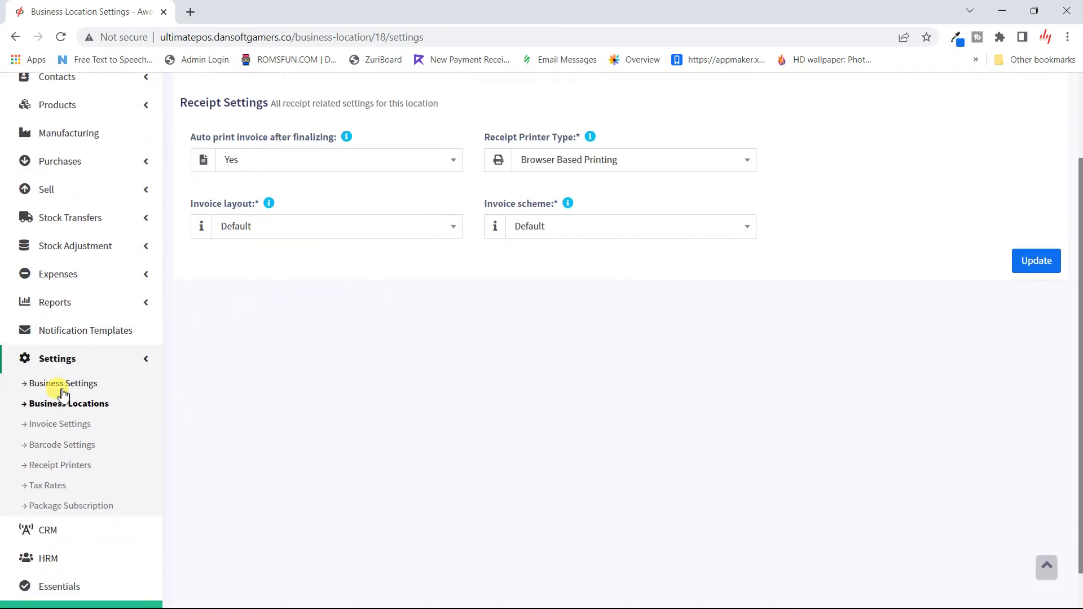
pyautogui.click(77, 432)
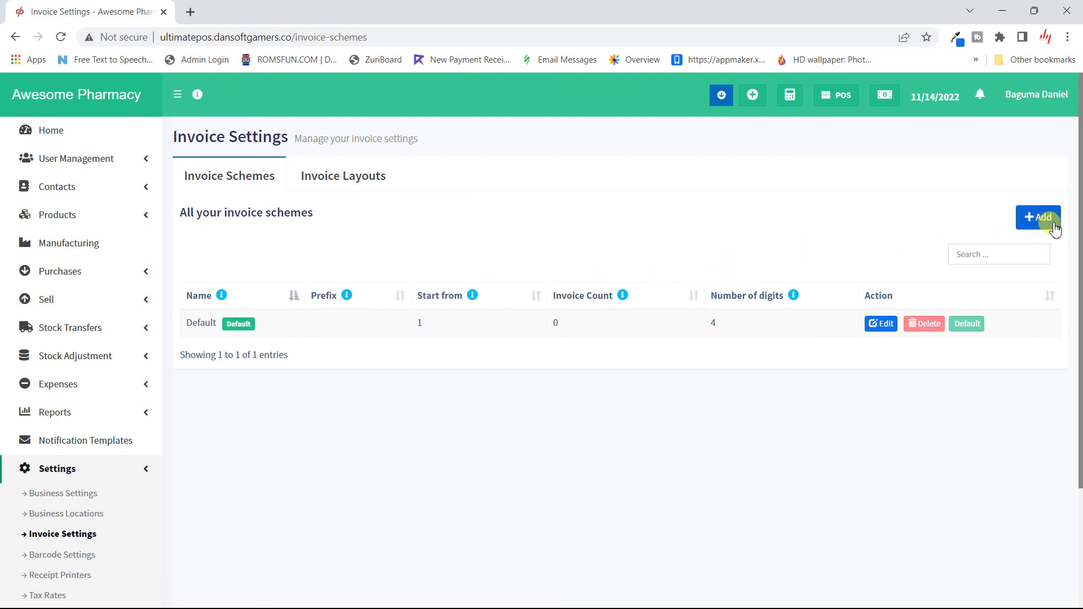
# - Try the XXXX and 2022-XXXX formats on a new invoice scheme, discard it, and show the invoice layouts
pyautogui.click(1039, 217)
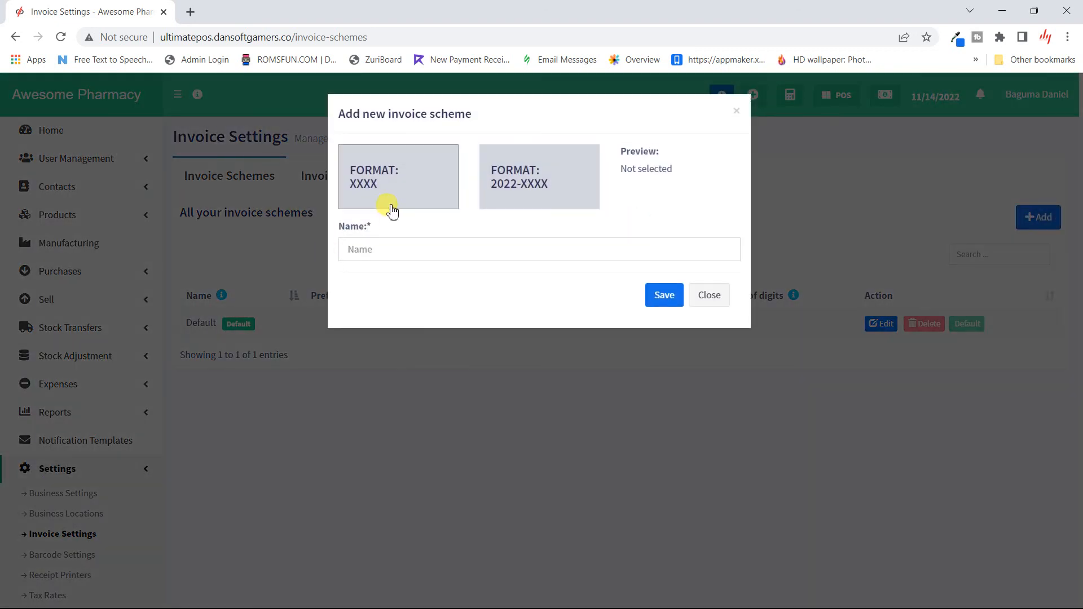
pyautogui.click(405, 256)
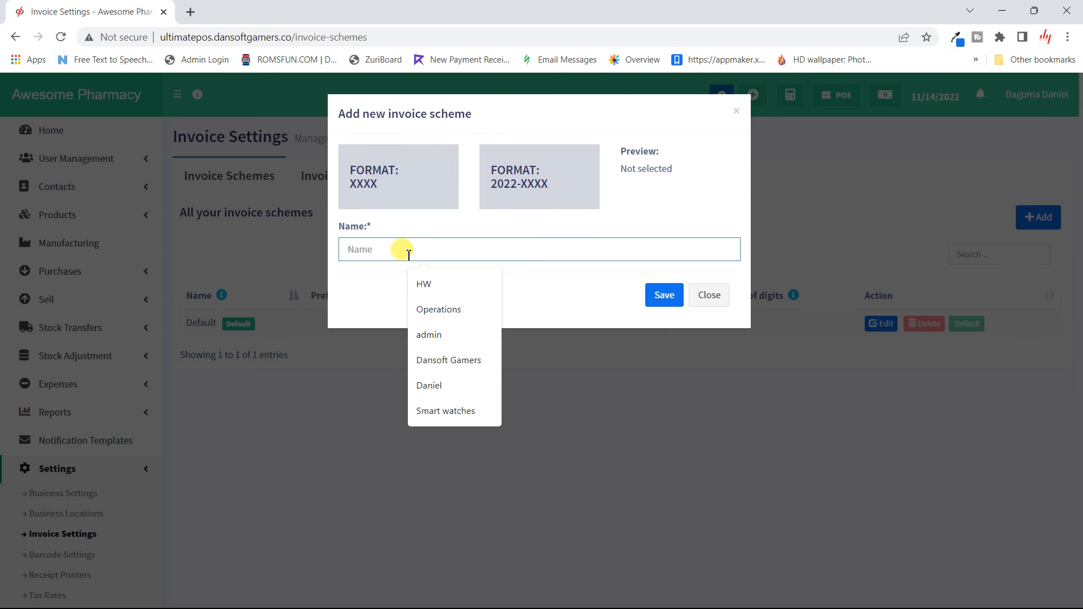
pyautogui.click(416, 179)
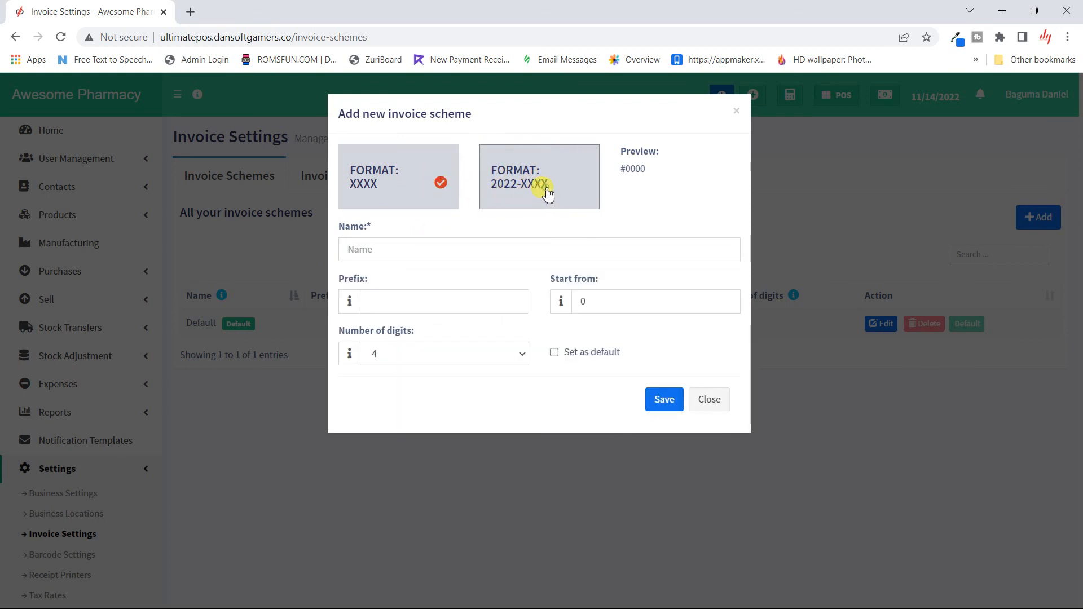
pyautogui.click(423, 186)
pyautogui.click(554, 196)
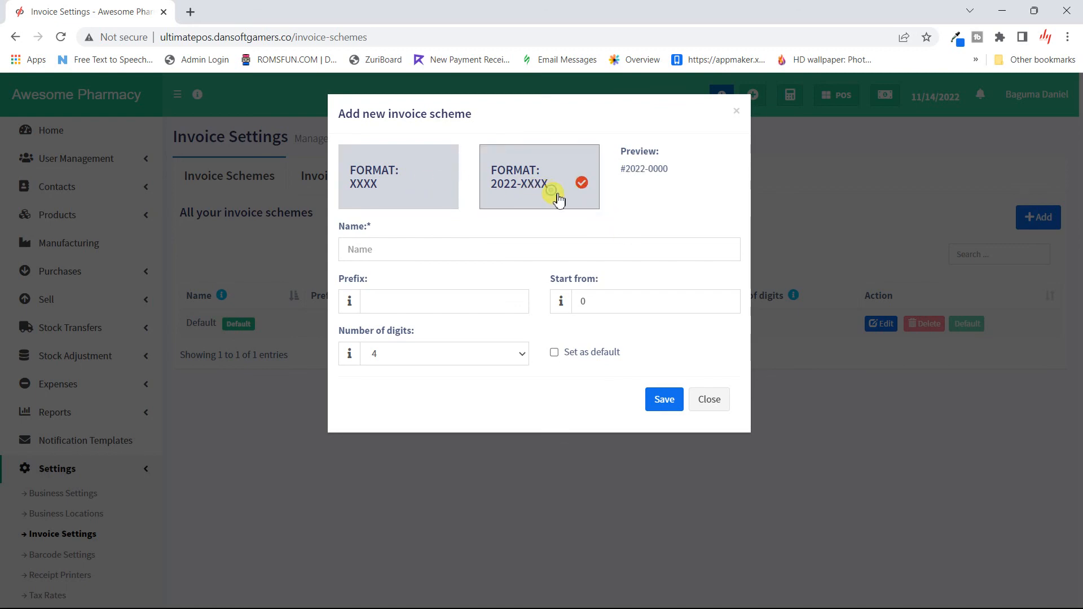
pyautogui.click(714, 402)
pyautogui.click(350, 175)
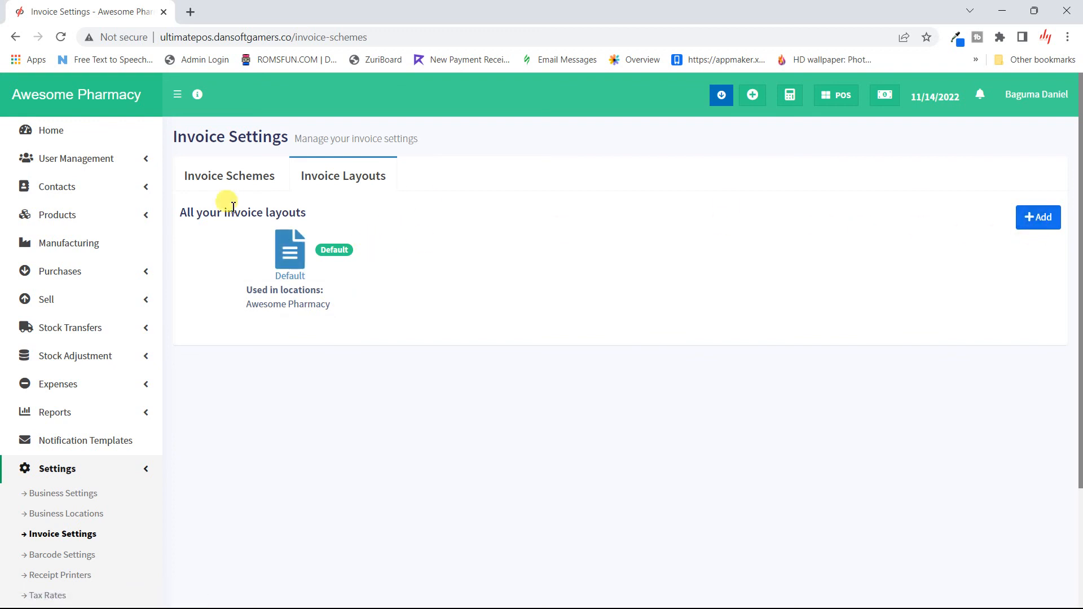
# - Open the Default invoice layout for editing and scroll through all its options
pyautogui.click(299, 247)
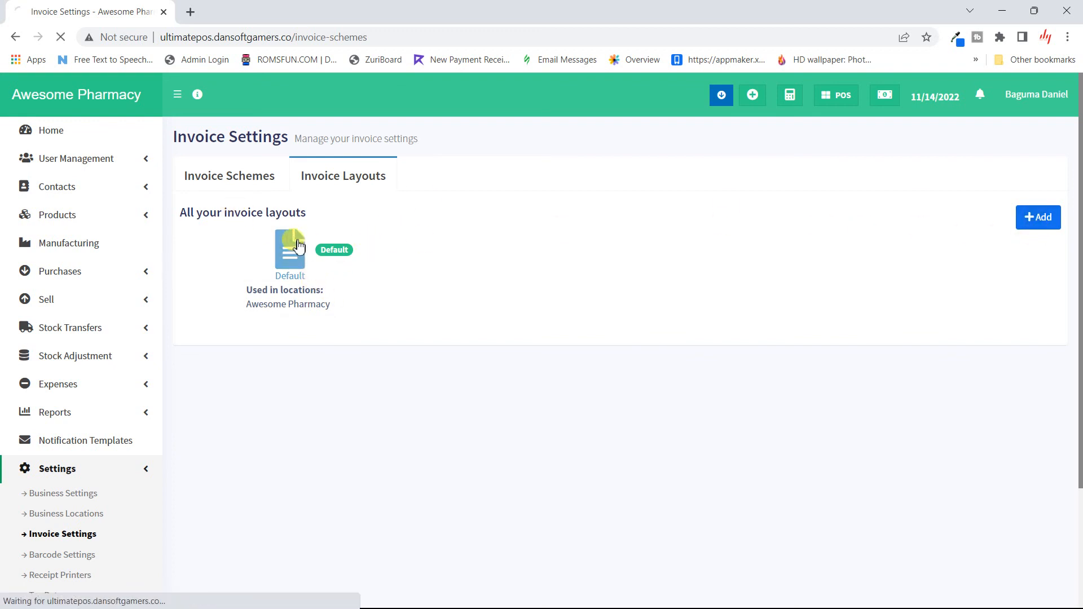
pyautogui.scroll(-20, 435, 322)
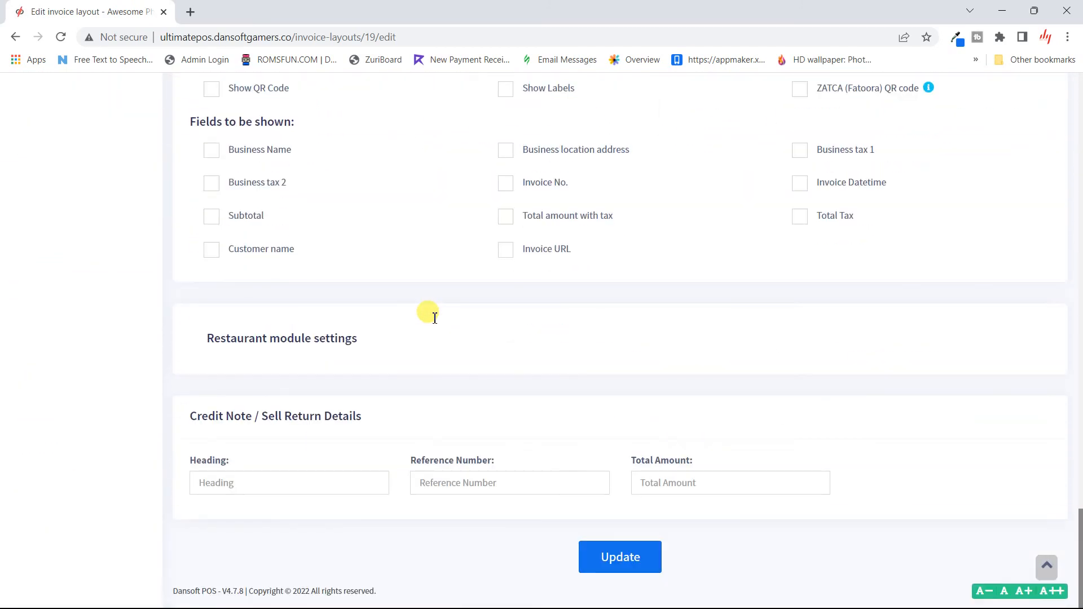
pyautogui.scroll(12, 435, 318)
pyautogui.scroll(-12, 432, 318)
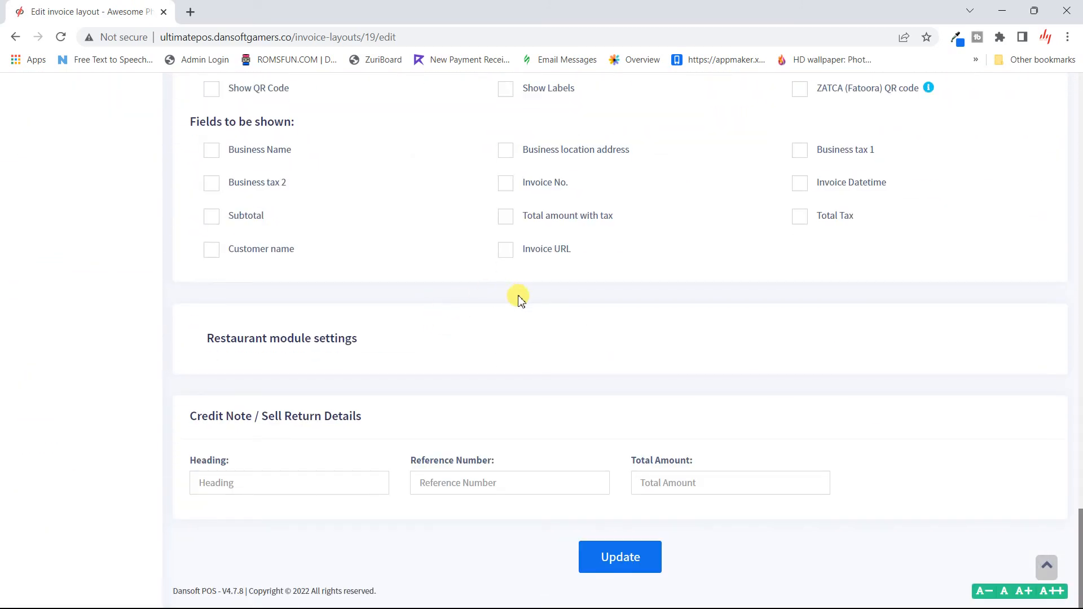
pyautogui.scroll(20, 483, 323)
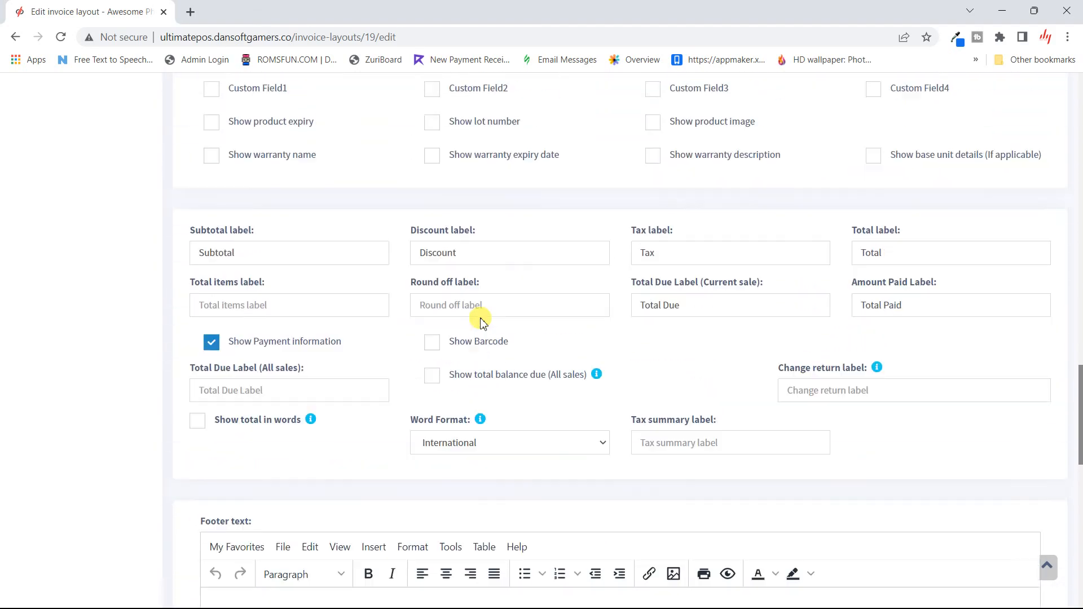
pyautogui.scroll(15, 483, 324)
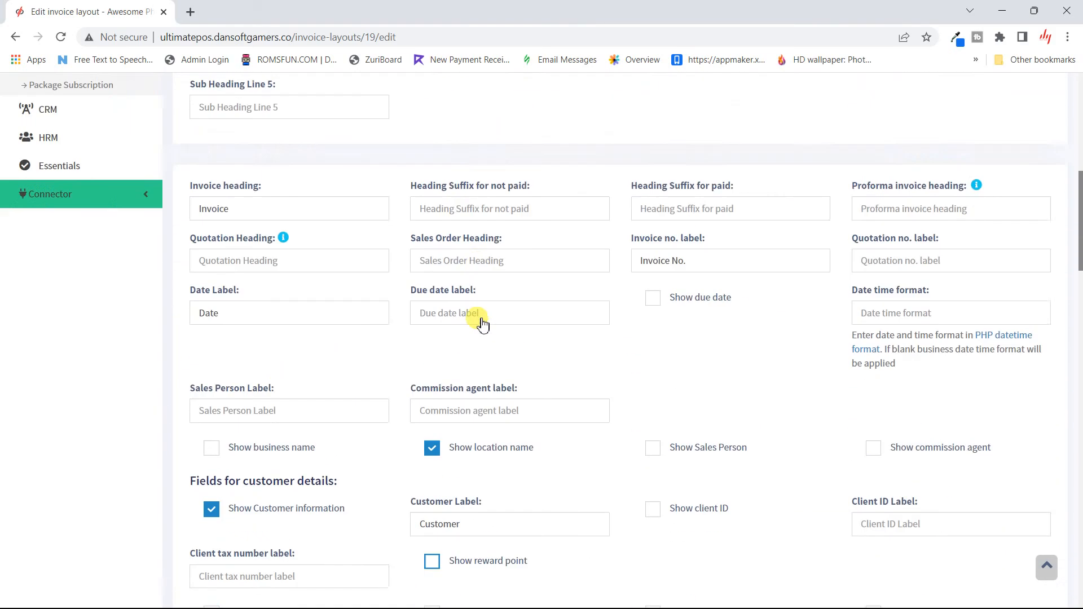
pyautogui.scroll(7, 484, 323)
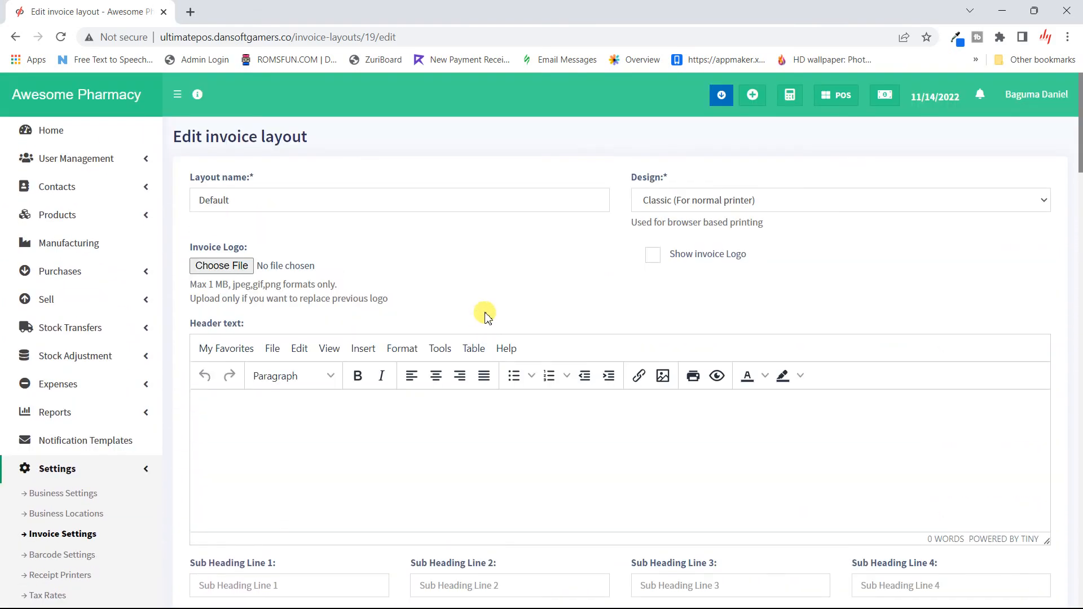
# - Change the Default layout's design to Elegant (For normal printer)
pyautogui.click(737, 209)
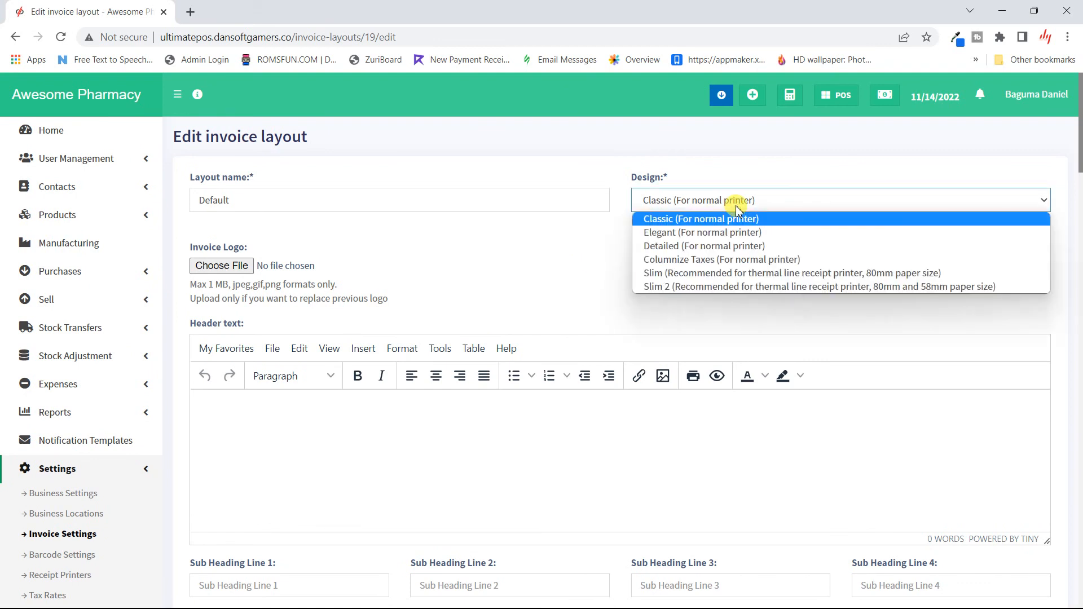
pyautogui.click(726, 235)
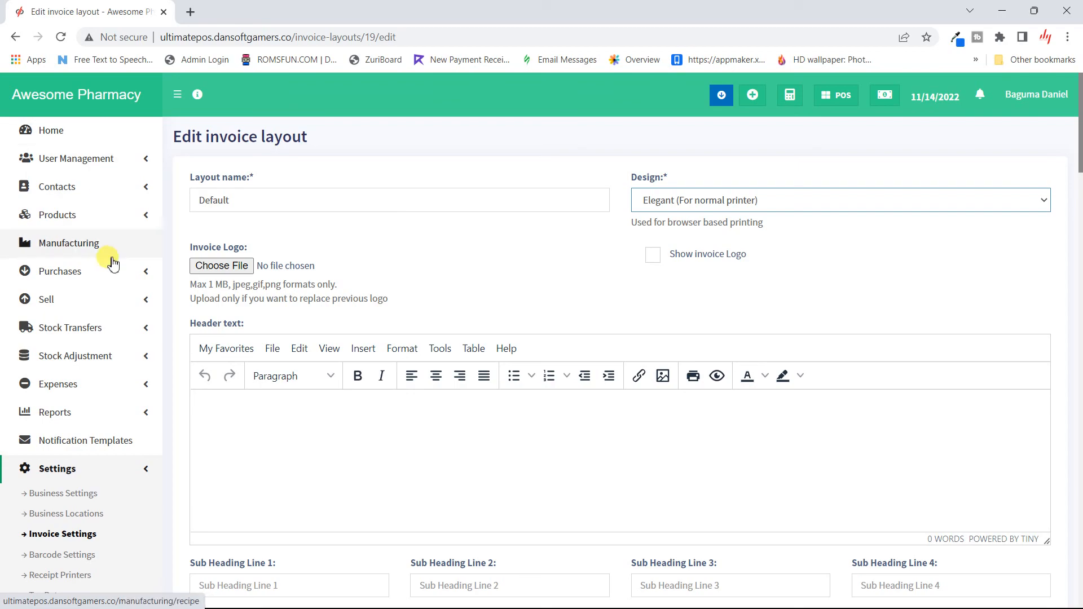
pyautogui.scroll(-8, 356, 508)
pyautogui.scroll(-20, 355, 508)
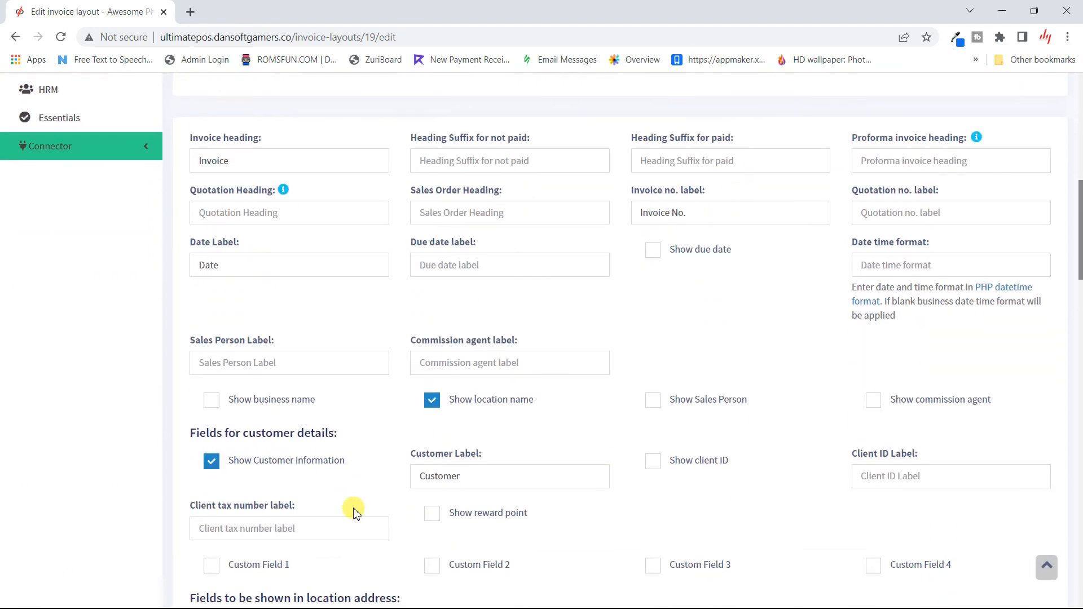
pyautogui.scroll(-4, 355, 510)
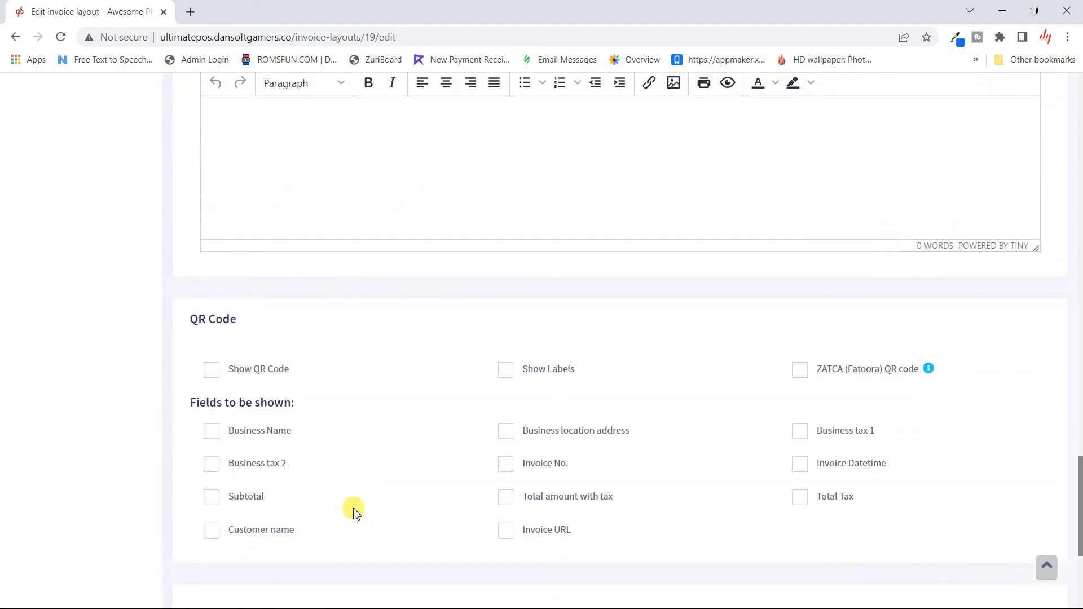
pyautogui.scroll(20, 356, 511)
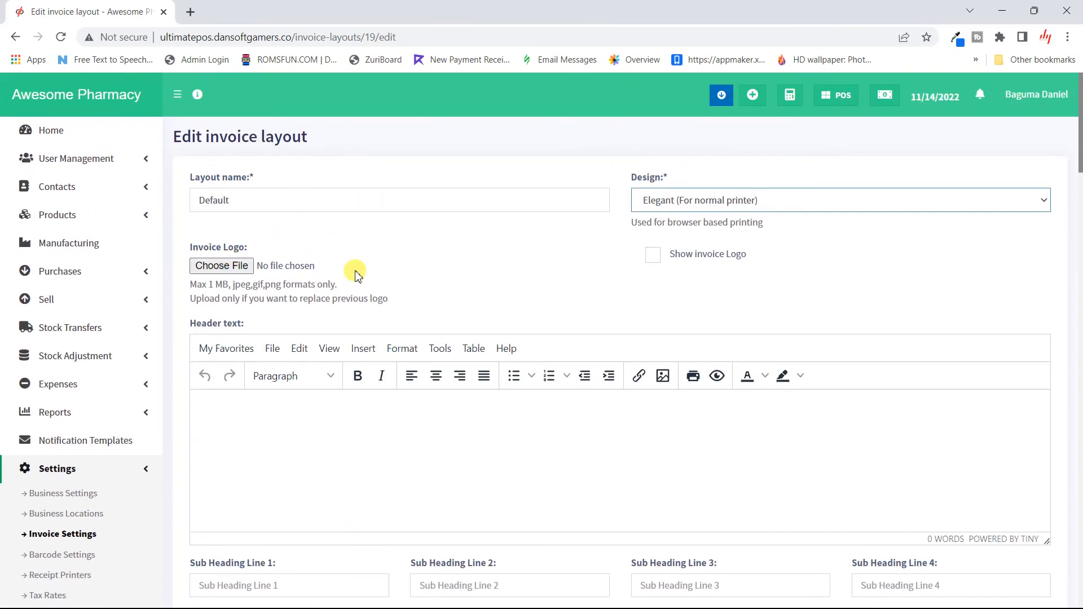
pyautogui.scroll(-3, 356, 274)
pyautogui.scroll(-3, 426, 466)
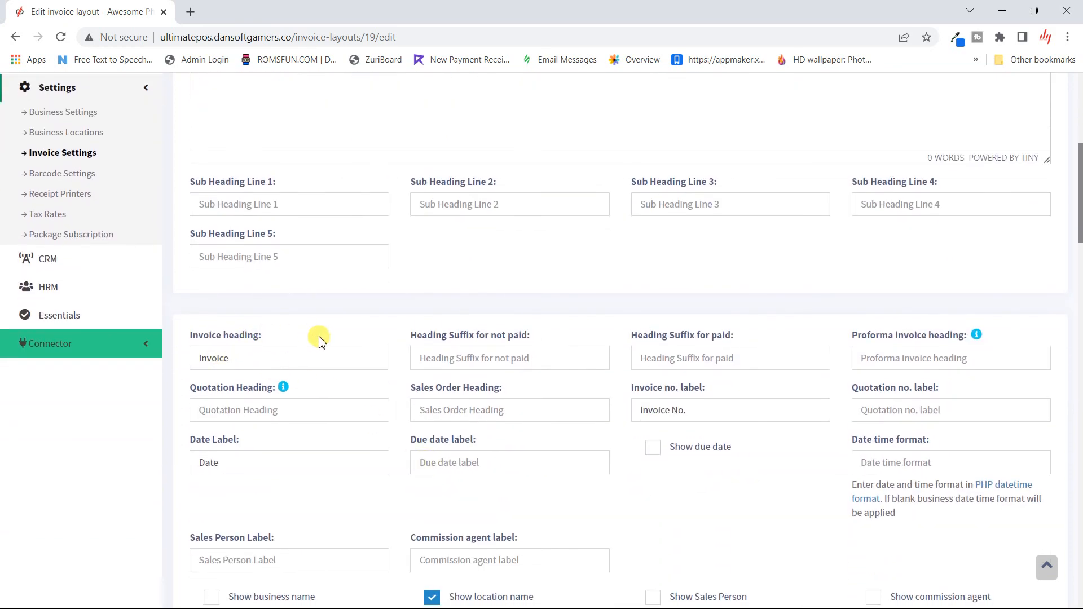
pyautogui.scroll(-4, 275, 305)
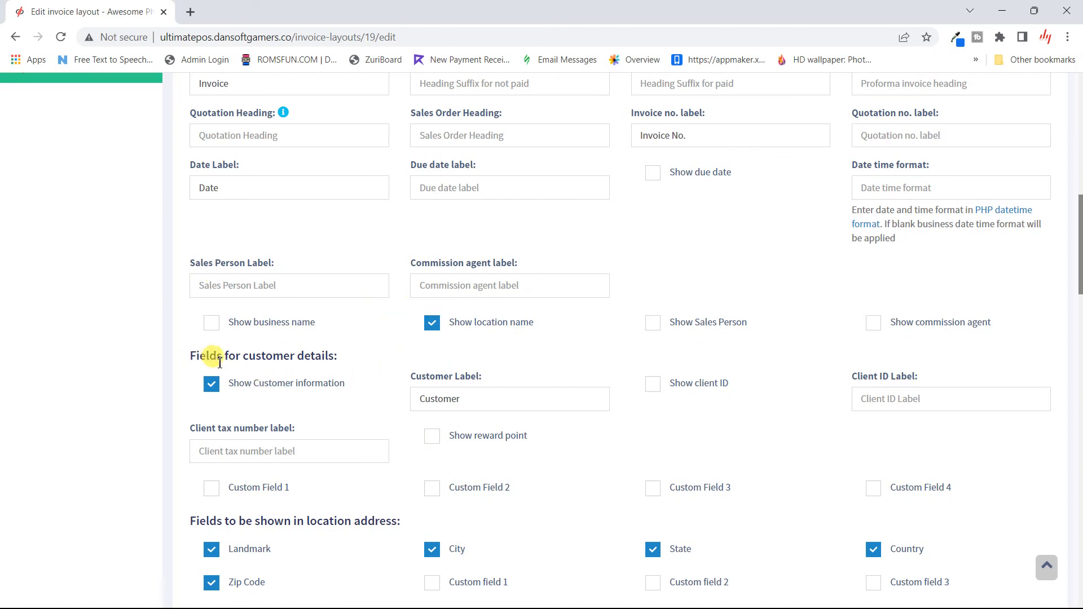
pyautogui.scroll(-4, 331, 392)
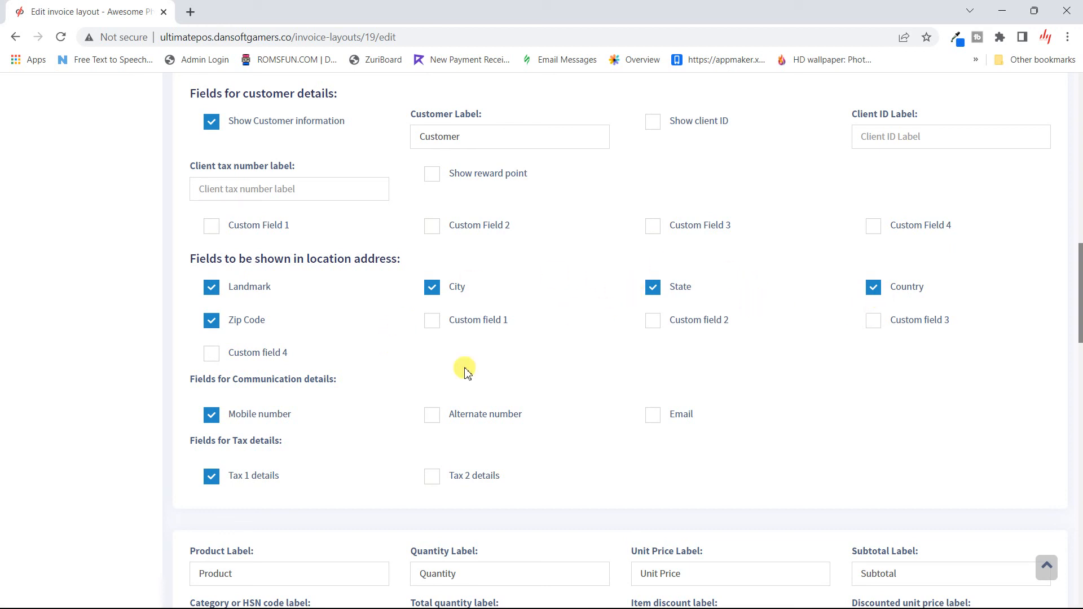
pyautogui.scroll(-5, 206, 435)
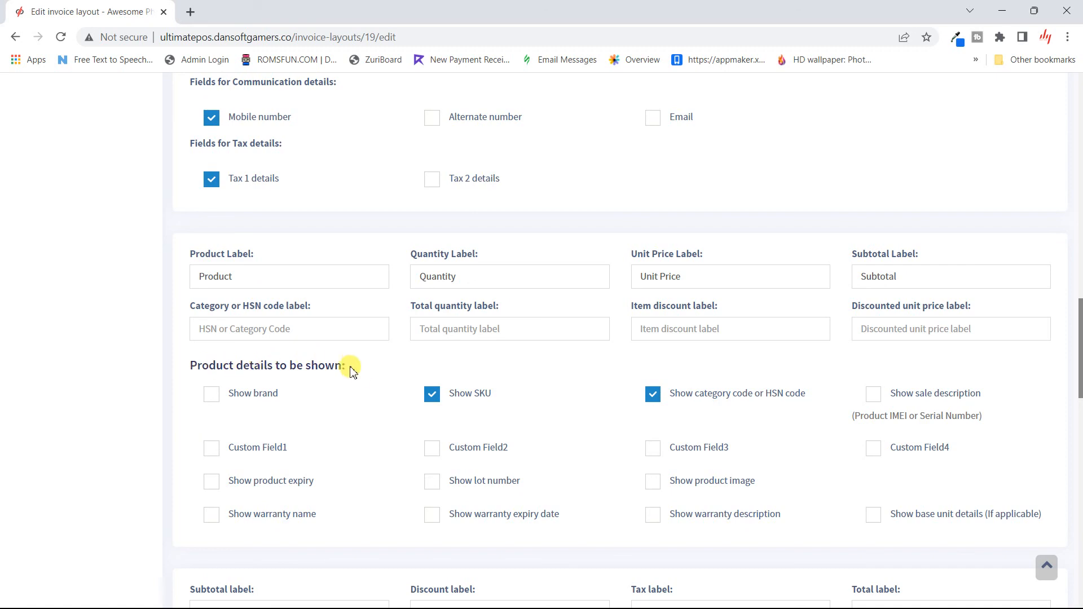
pyautogui.scroll(-3, 365, 397)
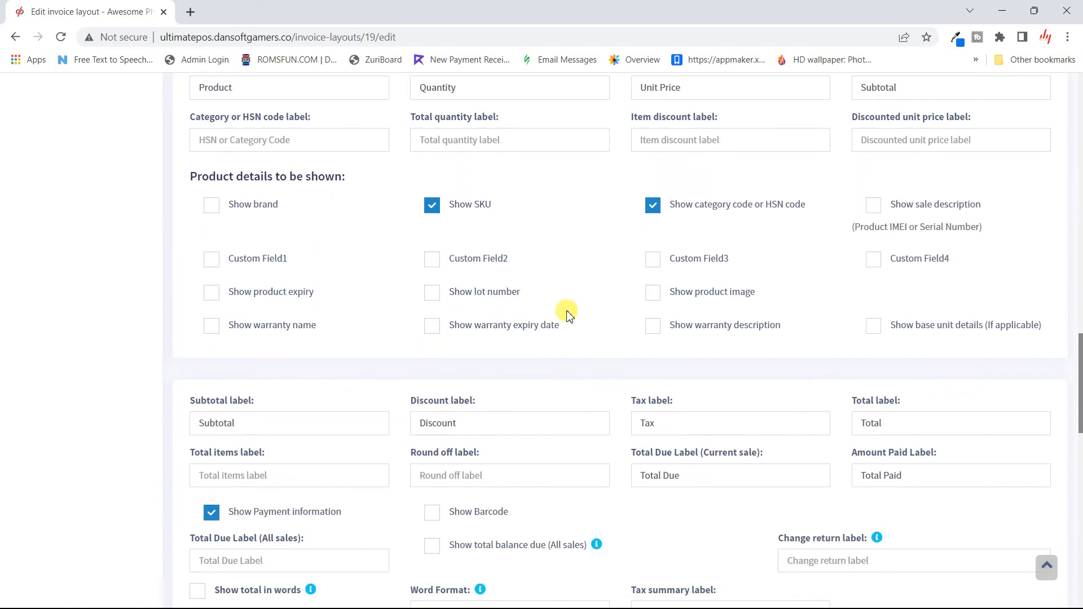
pyautogui.scroll(-3, 356, 387)
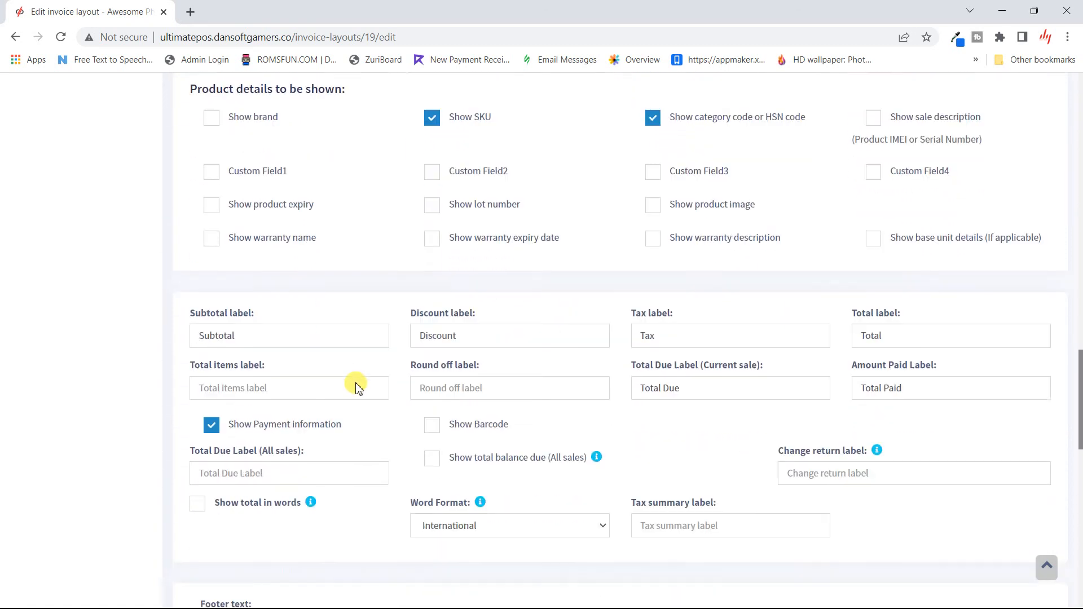
pyautogui.scroll(-10, 387, 370)
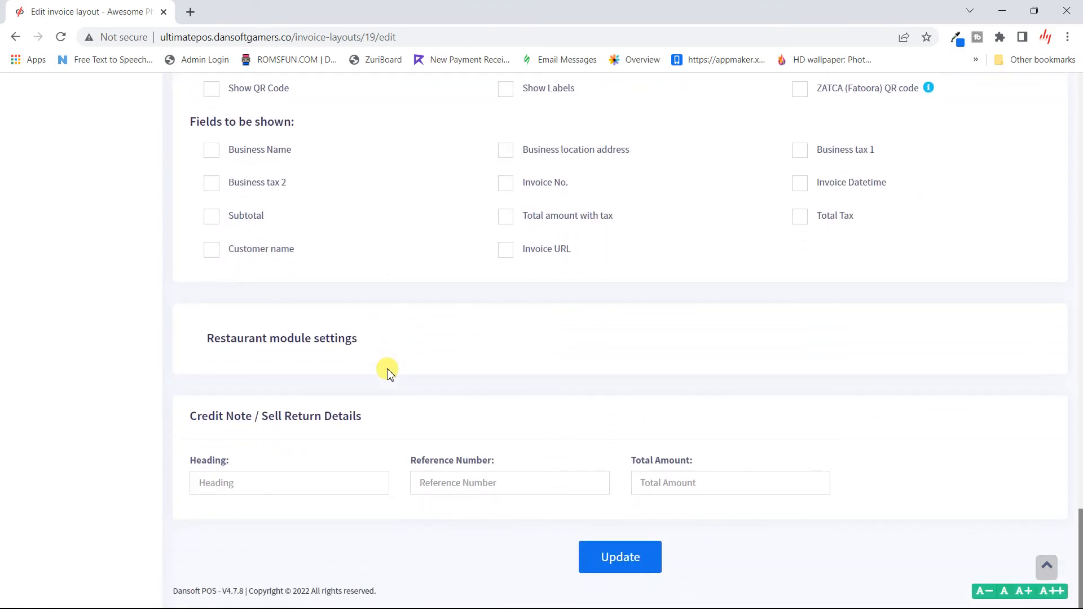
pyautogui.scroll(20, 312, 376)
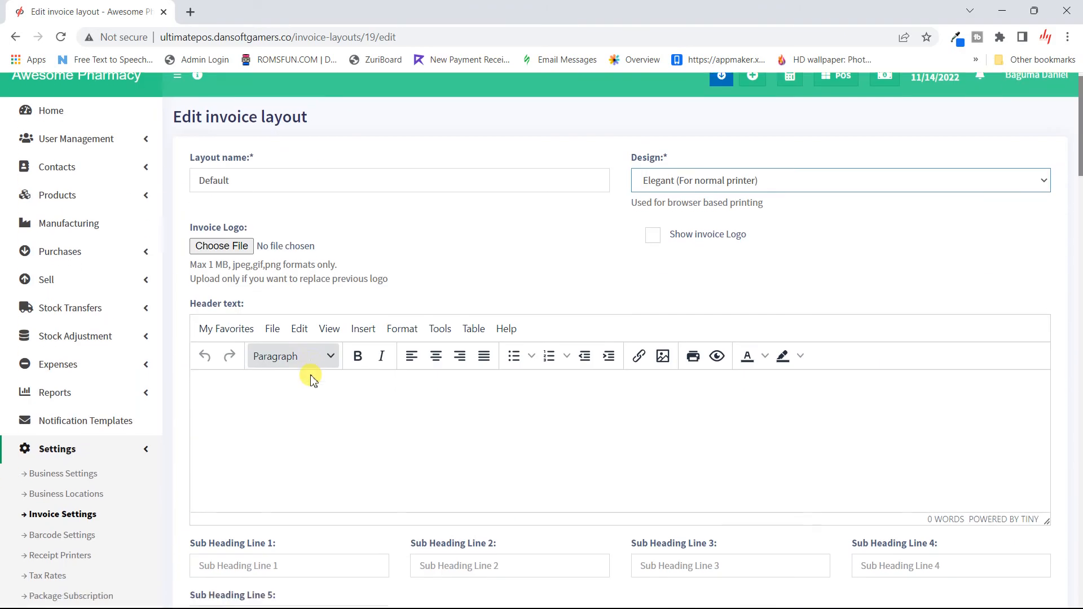
pyautogui.scroll(-7, 312, 378)
pyautogui.scroll(2, 311, 375)
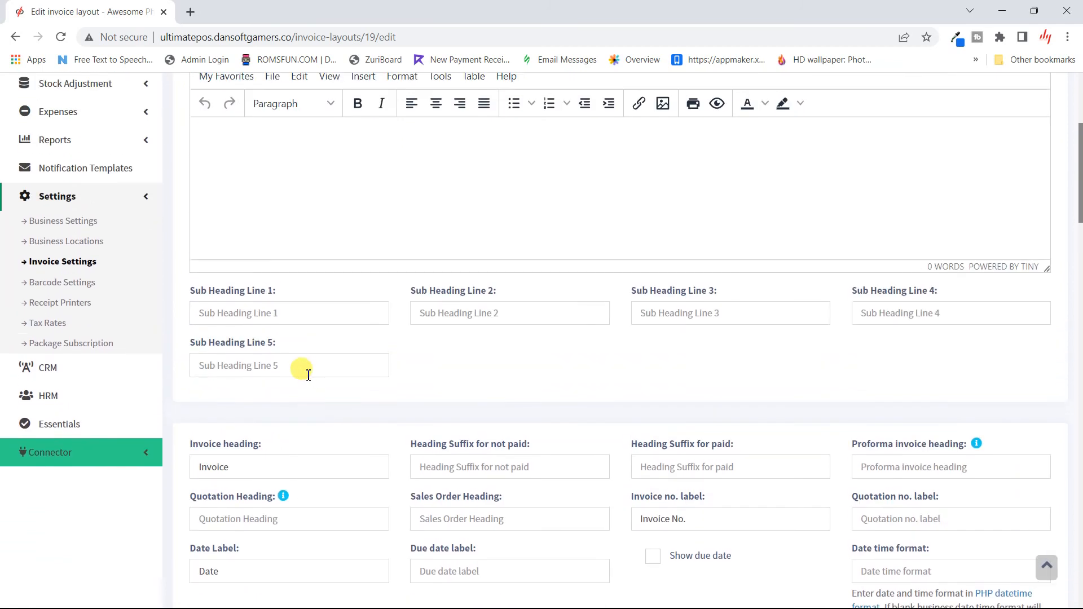
# - Leave the layout unsaved, look over a new barcode sticker setting form, then go to Receipt Printers
pyautogui.click(78, 289)
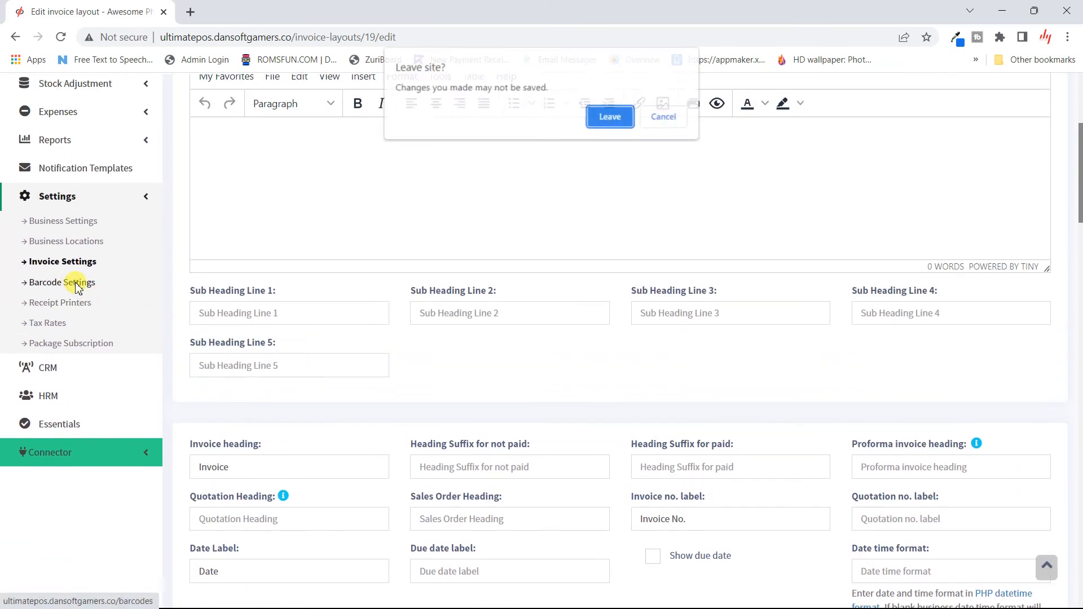
pyautogui.click(610, 118)
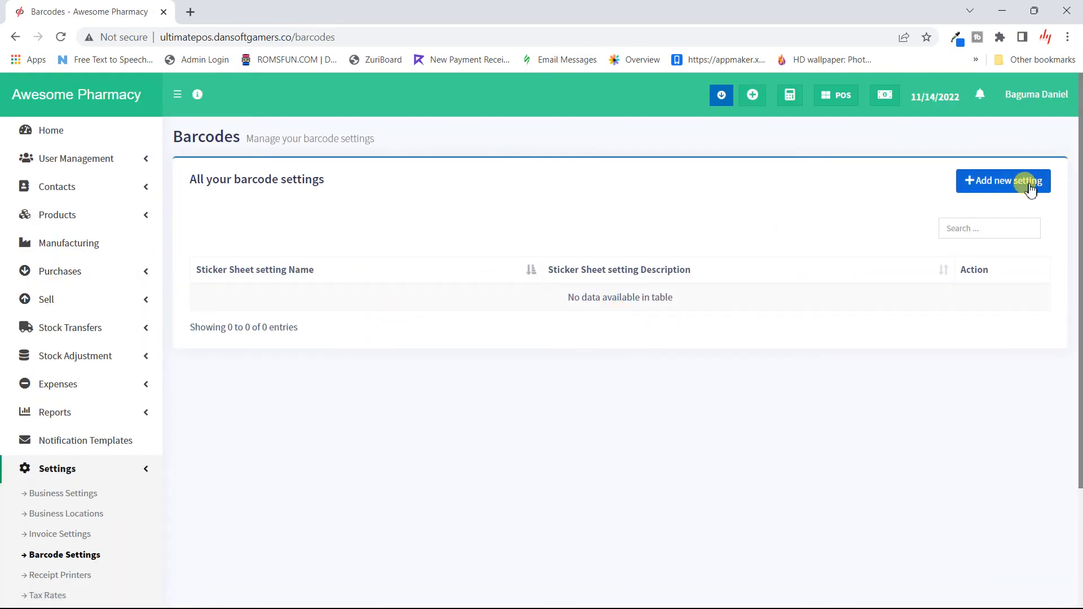
pyautogui.click(1010, 182)
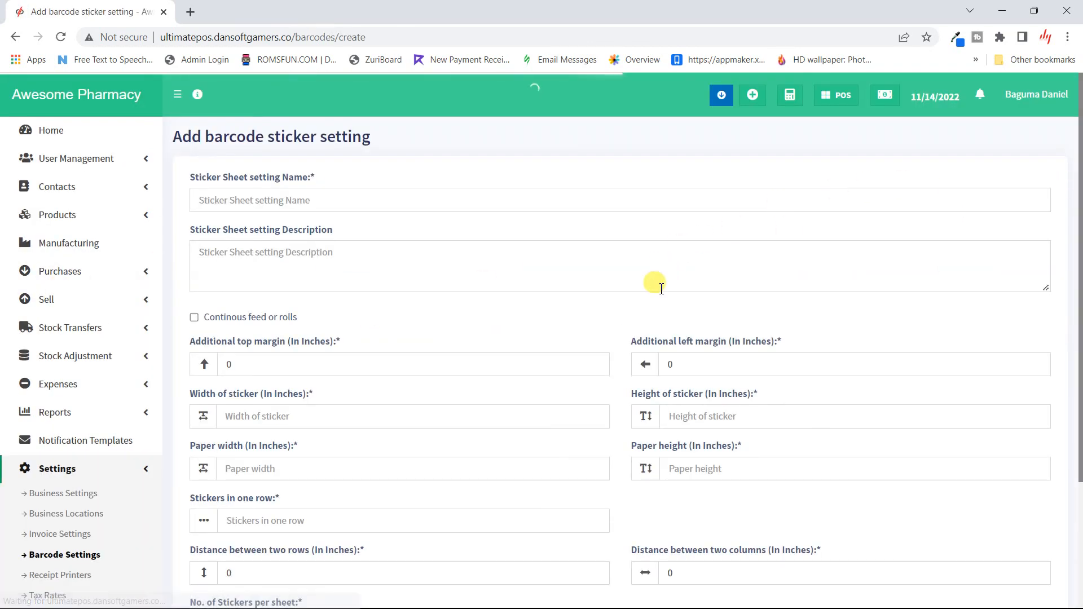
pyautogui.scroll(-3, 612, 397)
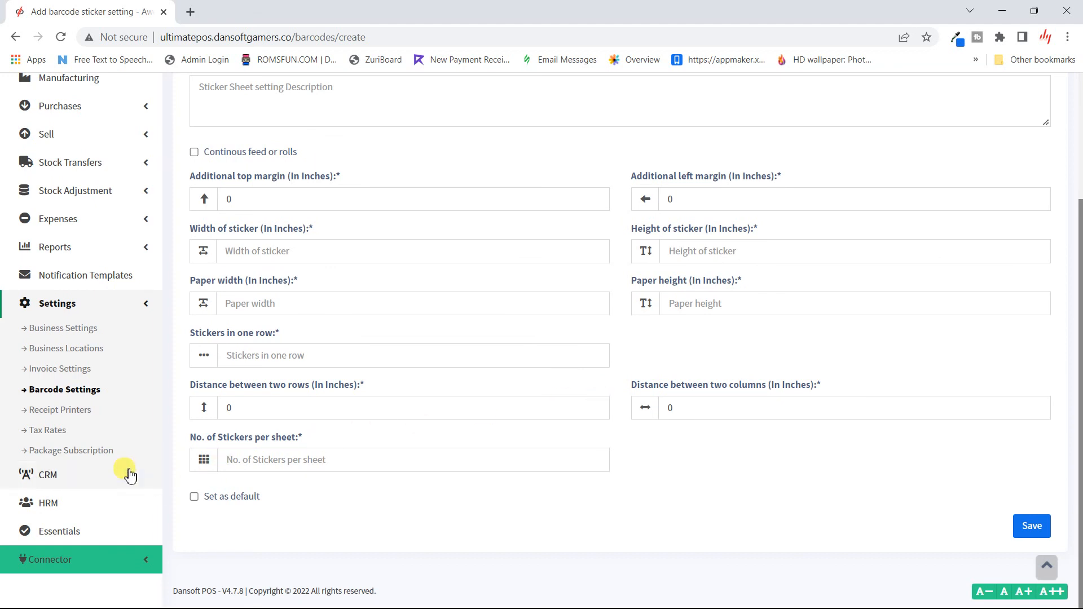
pyautogui.click(75, 417)
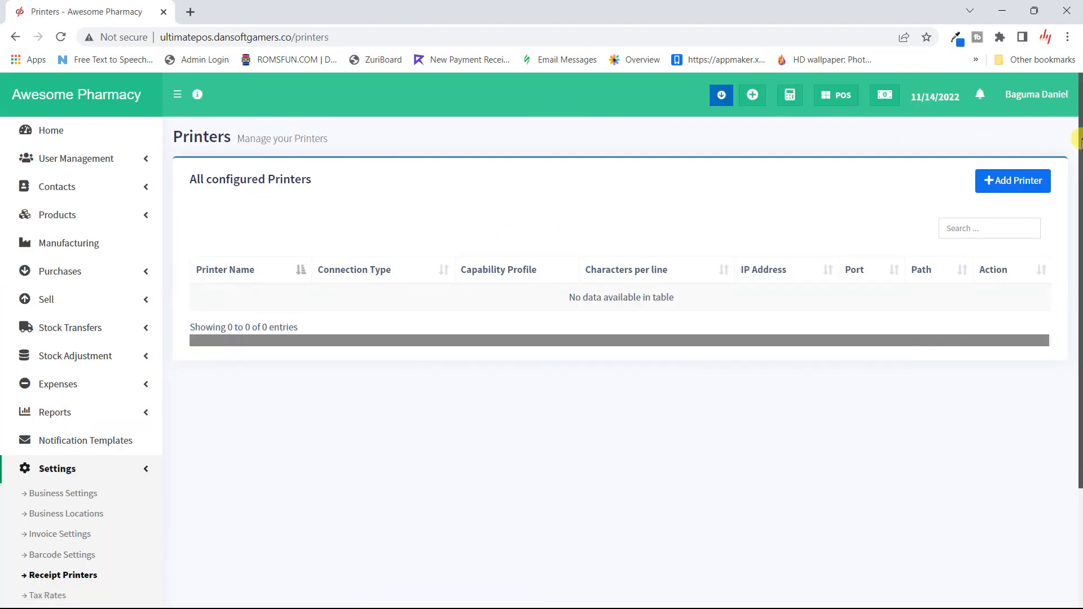
# - Look over the Add Printer form, then go to the Tax Rates page
pyautogui.click(996, 180)
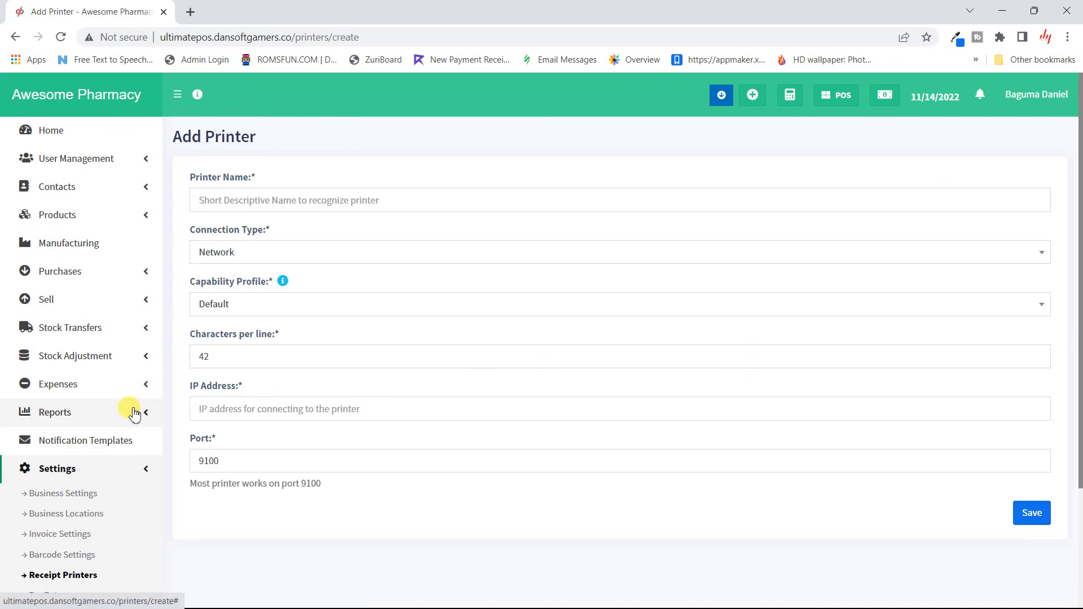
pyautogui.scroll(-3, 133, 414)
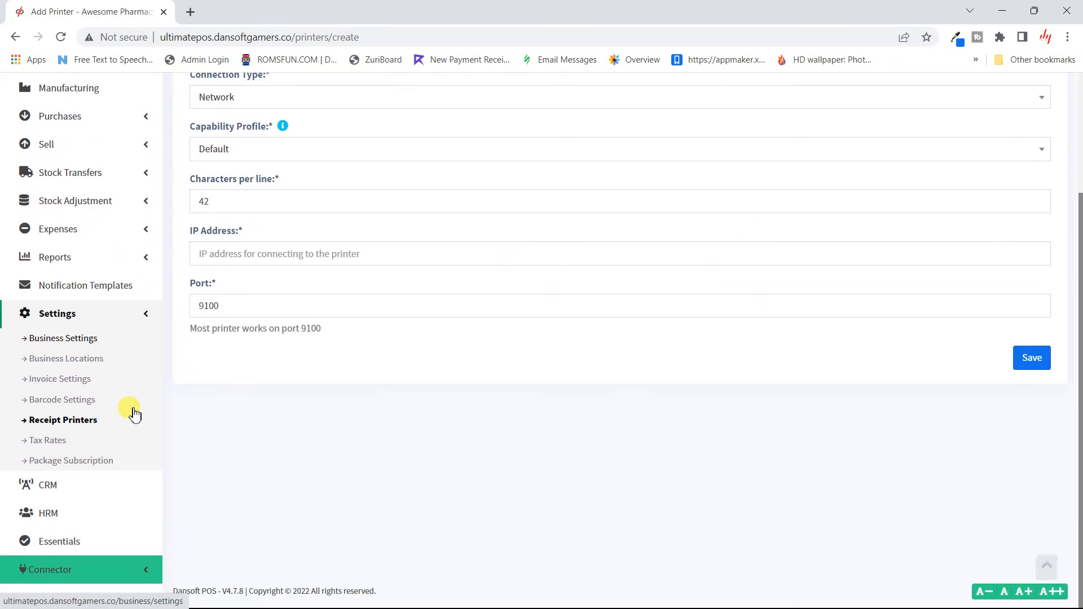
pyautogui.click(57, 441)
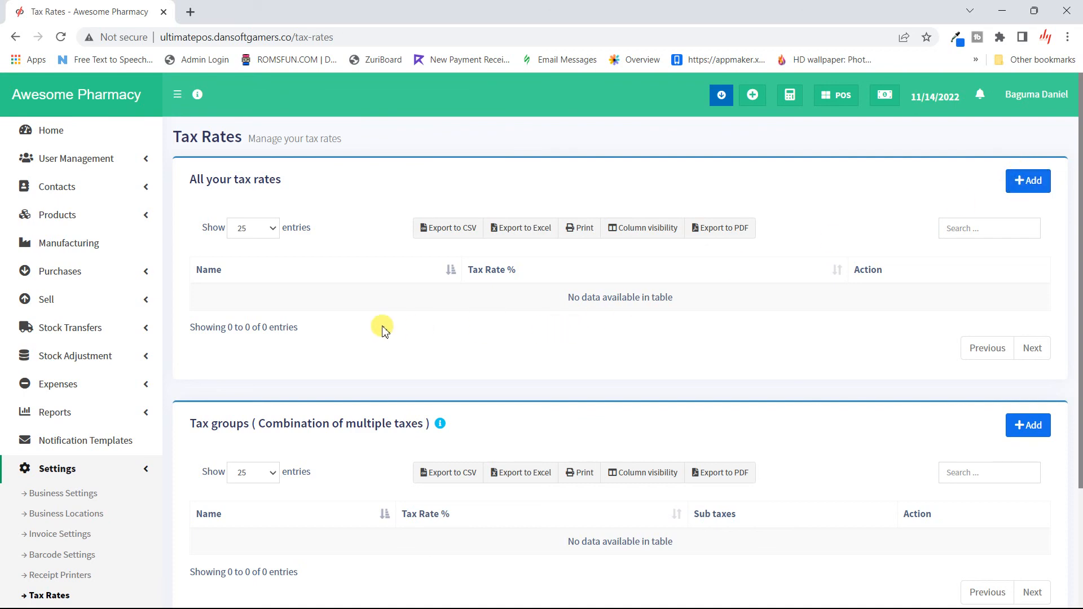
# - Go to Package Subscription to view the approved free Trial subscription ending 11/29/2022
pyautogui.scroll(-3, 379, 326)
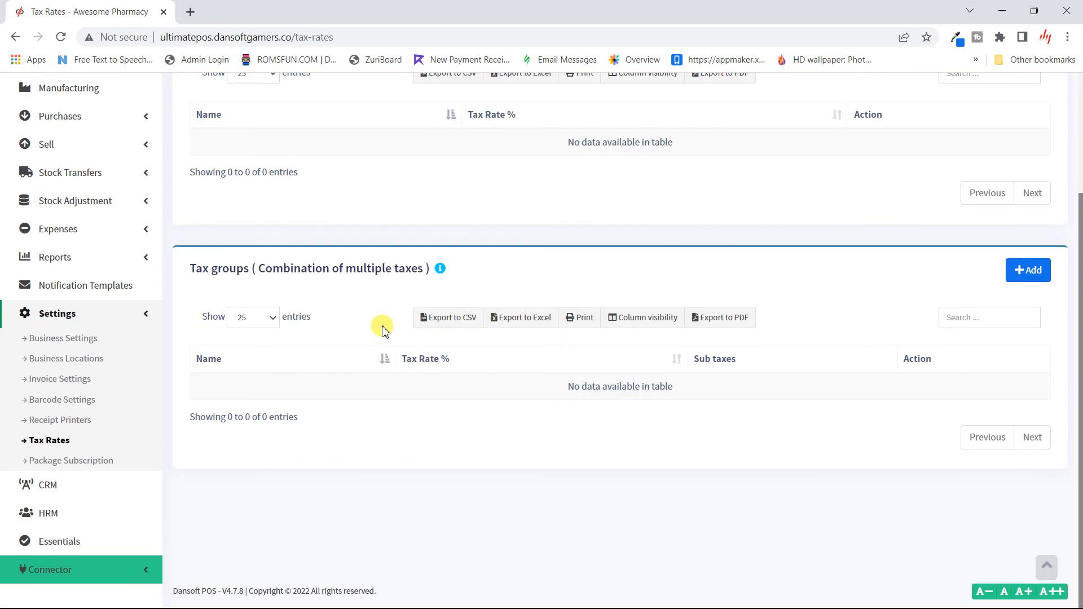
pyautogui.click(88, 464)
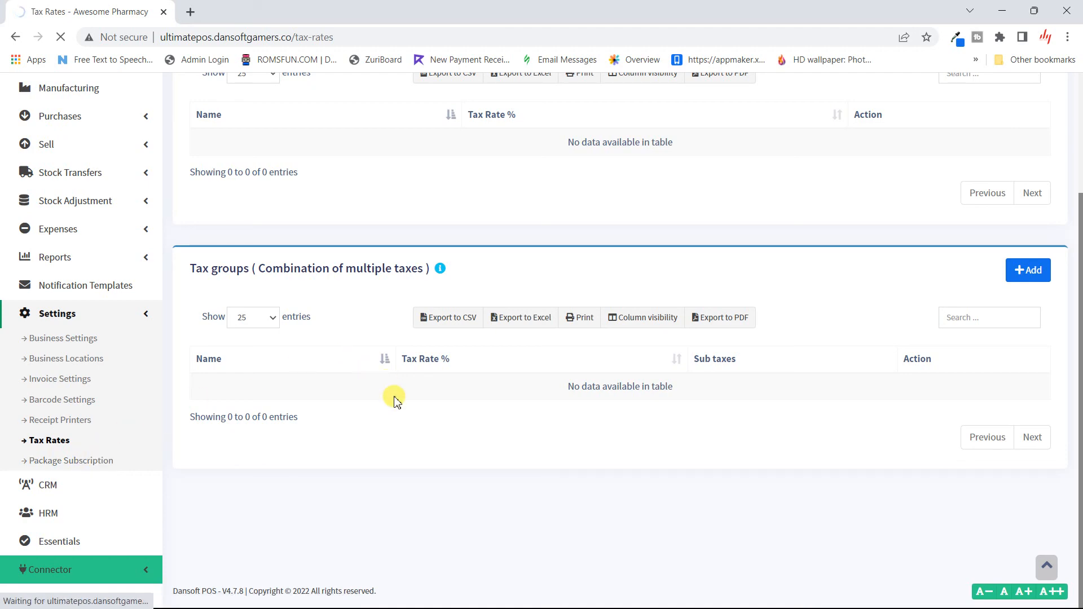
pyautogui.scroll(-4, 398, 325)
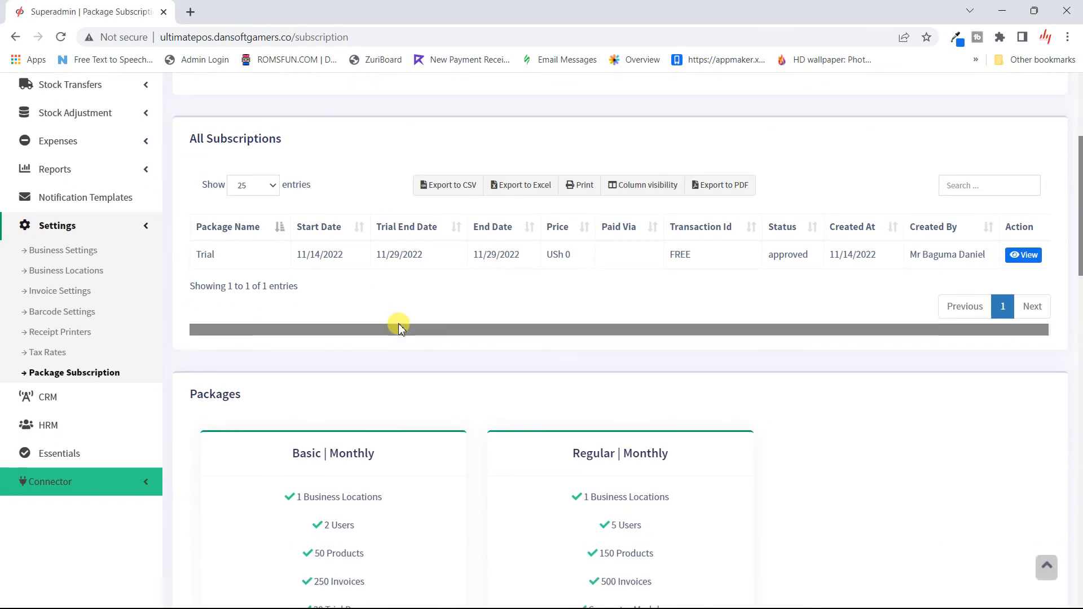
# - Choose Pay & Subscribe for the Basic Monthly package at USh 50,000
pyautogui.scroll(-5, 460, 259)
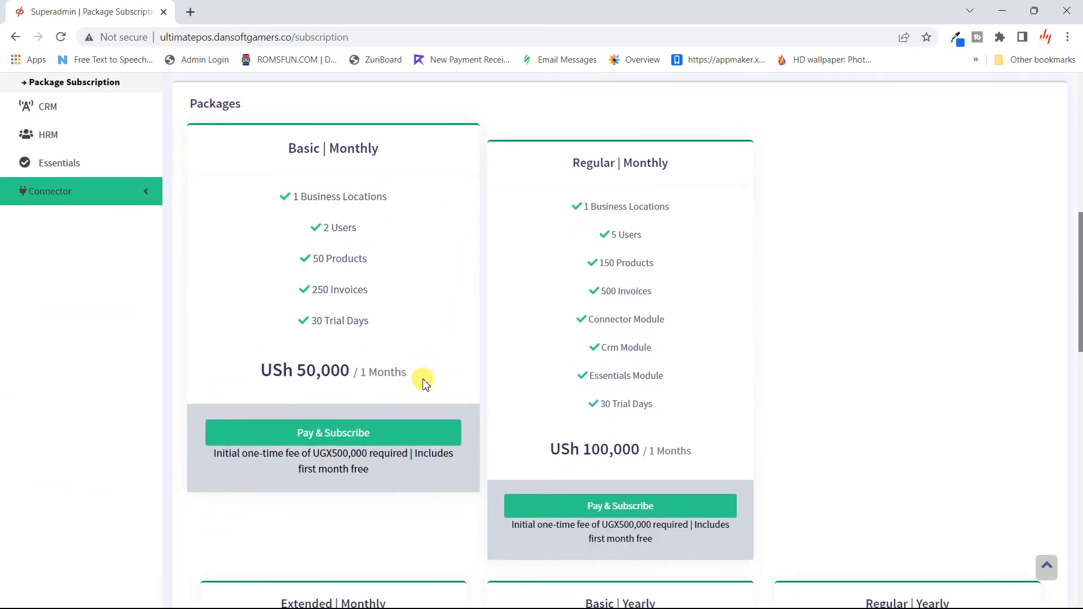
pyautogui.click(431, 439)
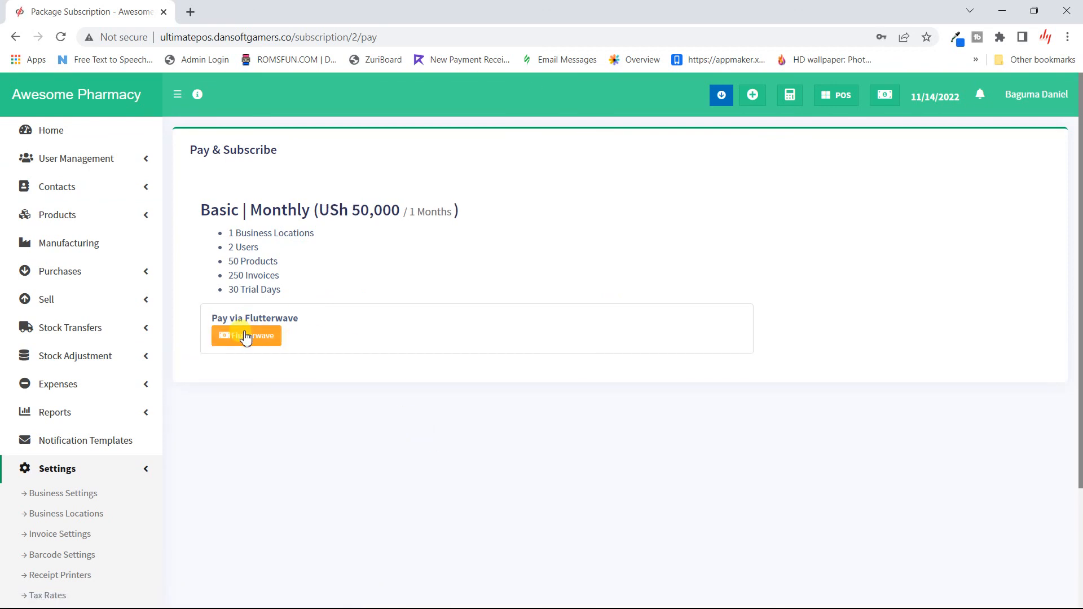
pyautogui.click(270, 333)
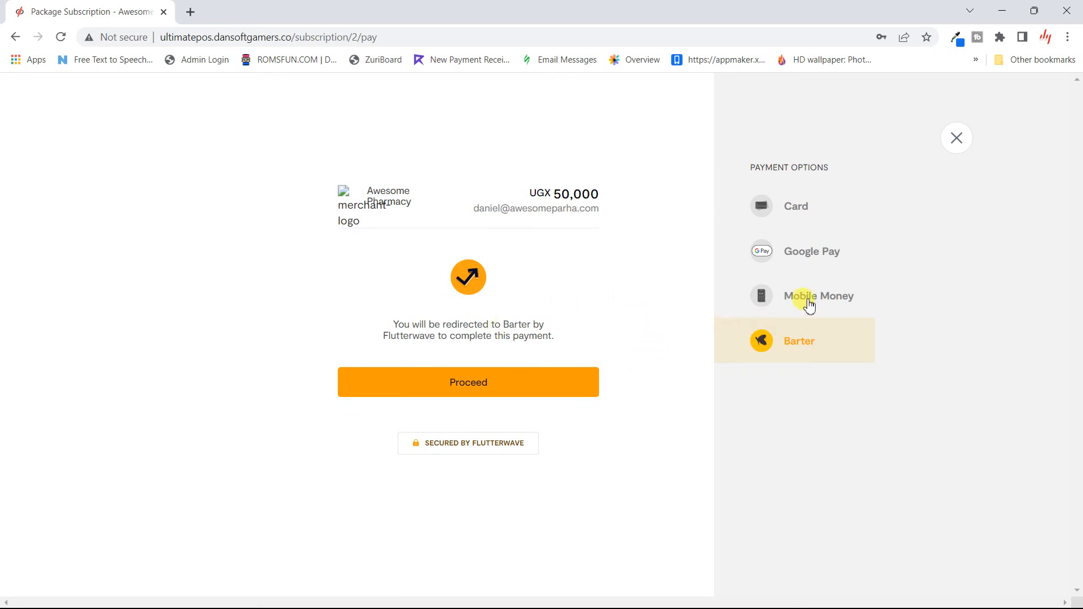
pyautogui.click(802, 202)
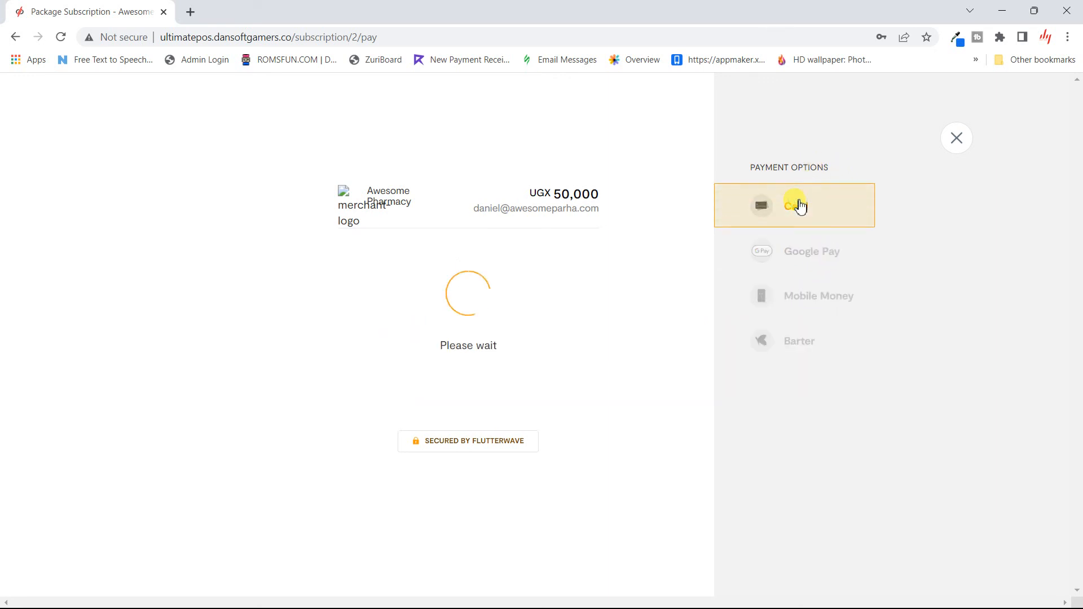
pyautogui.click(443, 300)
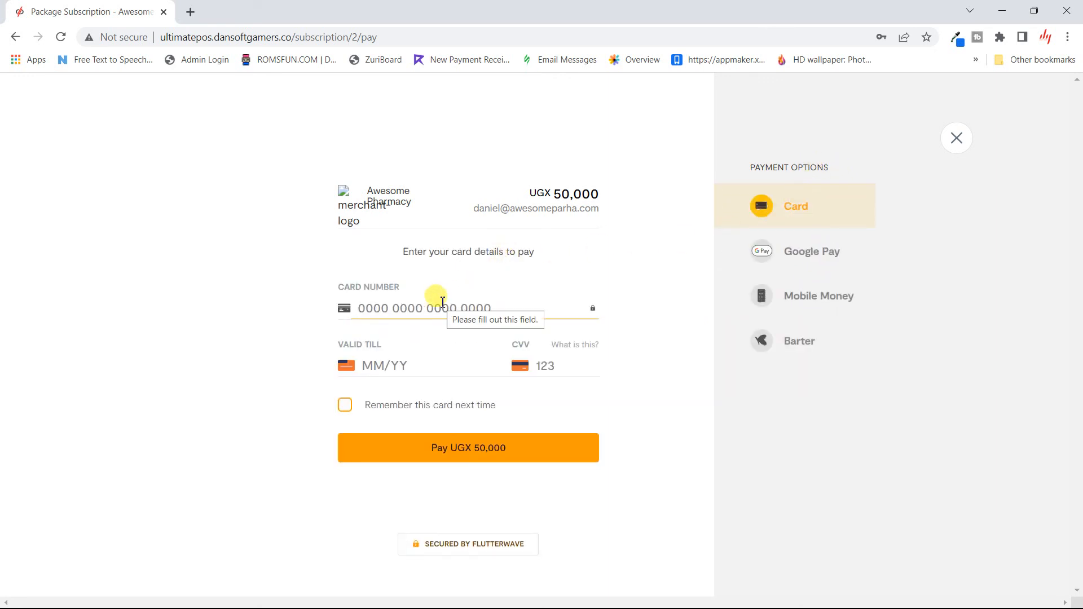
pyautogui.click(777, 293)
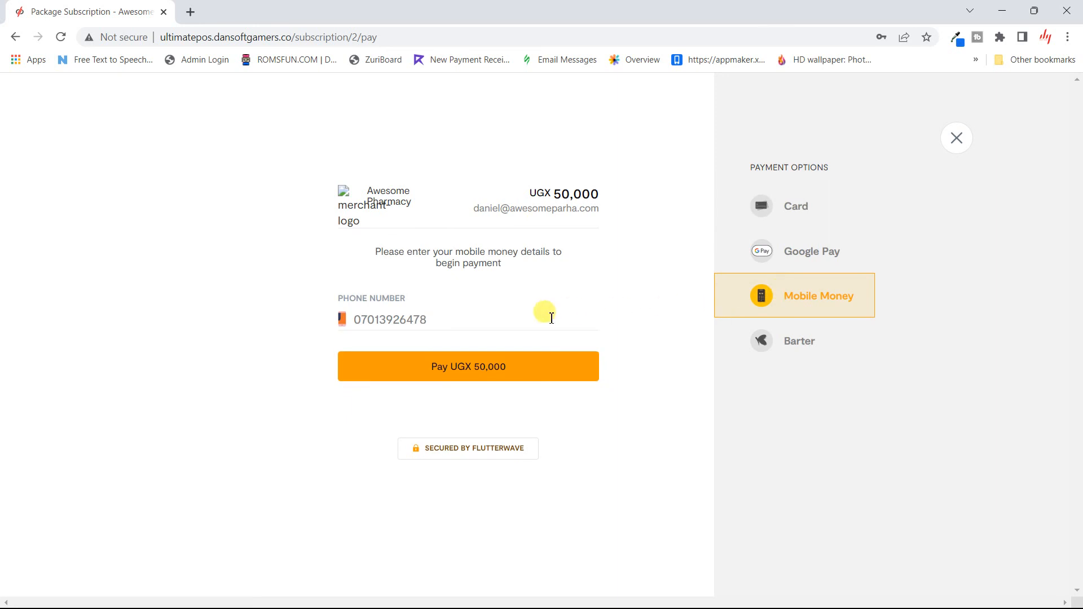
pyautogui.click(424, 320)
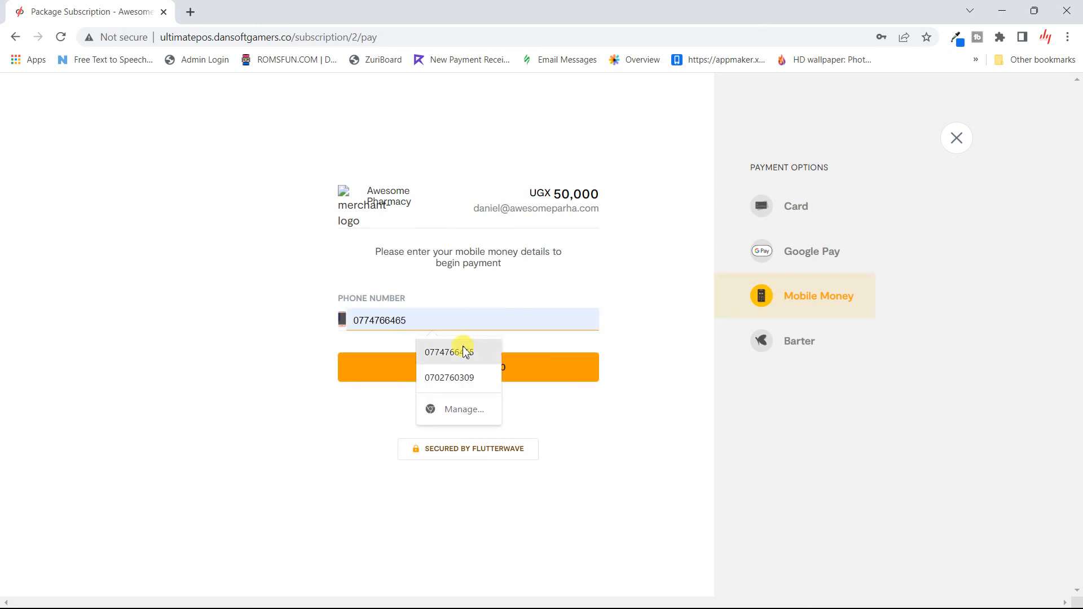
pyautogui.click(464, 351)
pyautogui.click(492, 373)
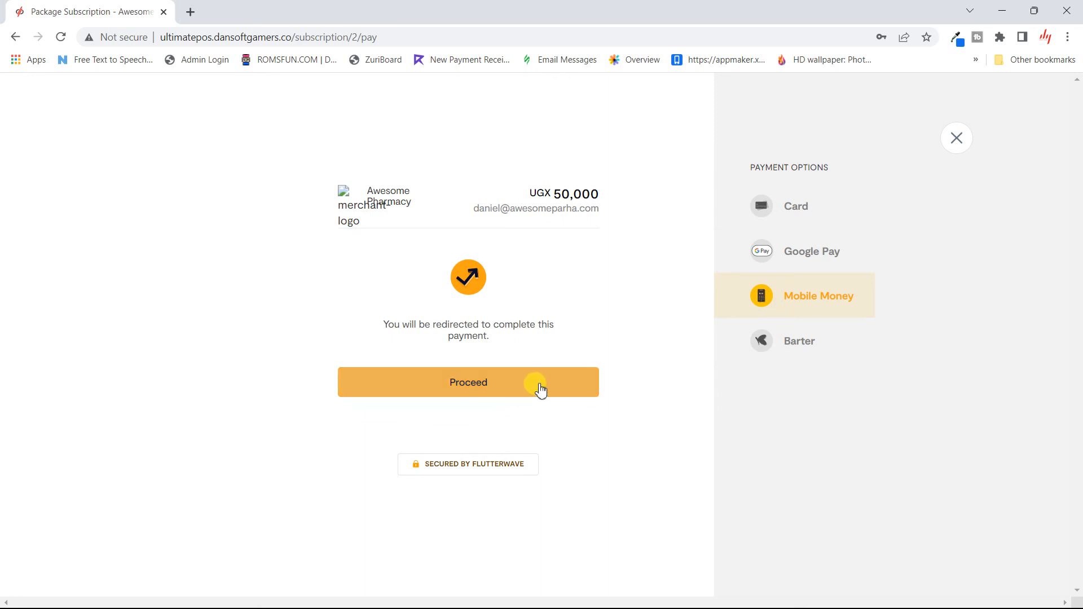
pyautogui.click(961, 151)
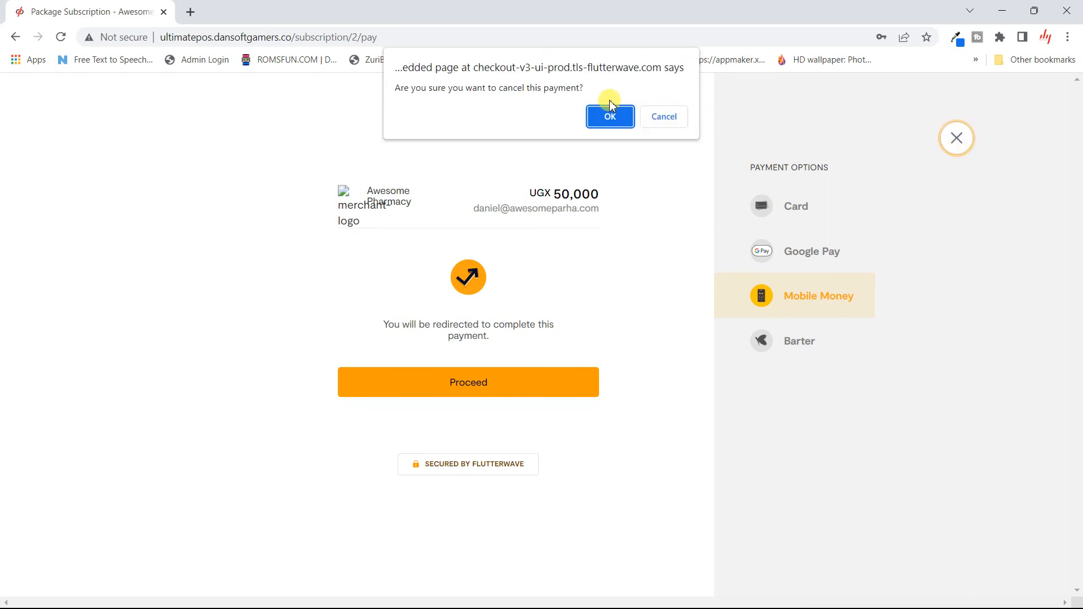
pyautogui.click(627, 117)
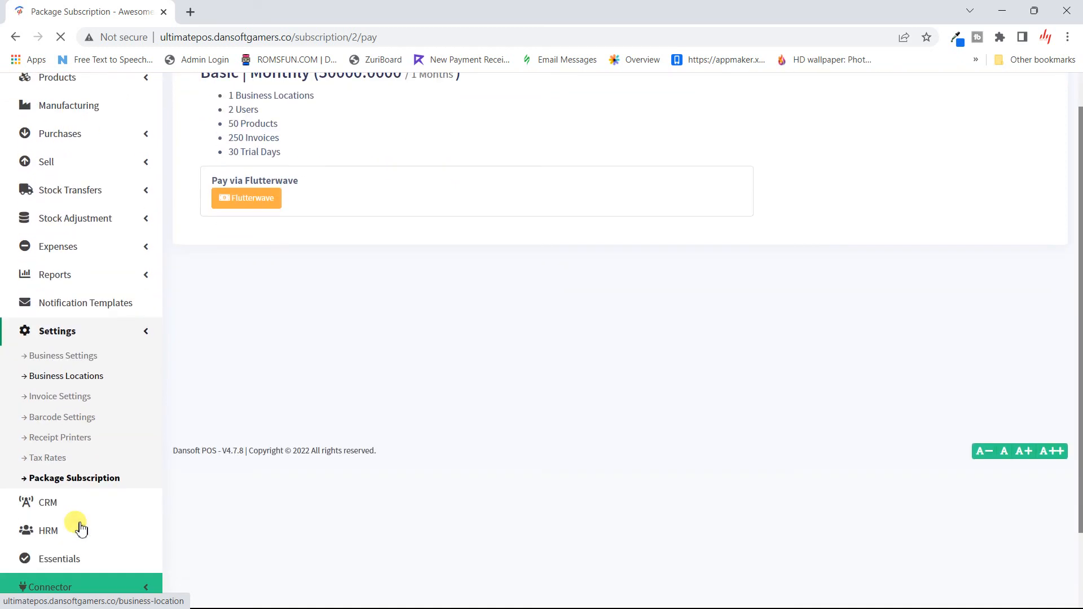
pyautogui.scroll(-1, 80, 528)
pyautogui.scroll(-2, 80, 529)
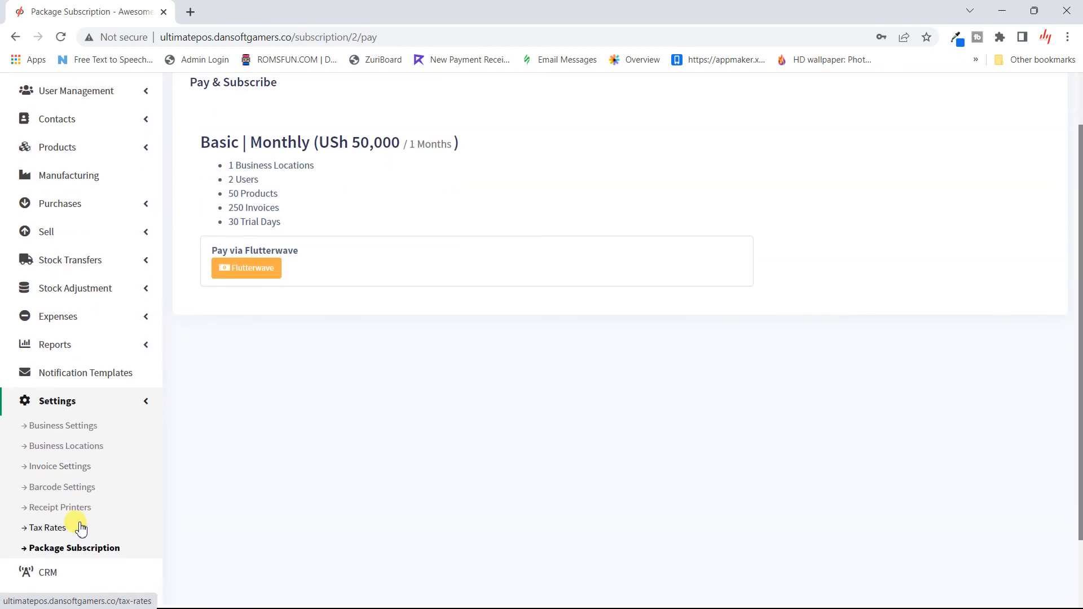
pyautogui.scroll(2, 81, 529)
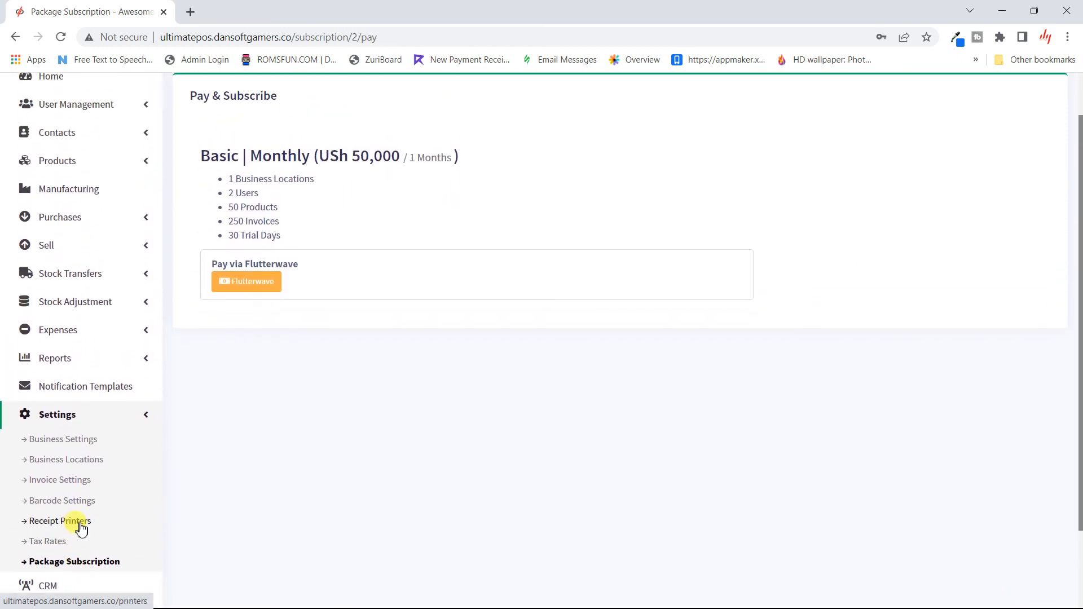
pyautogui.scroll(1, 111, 286)
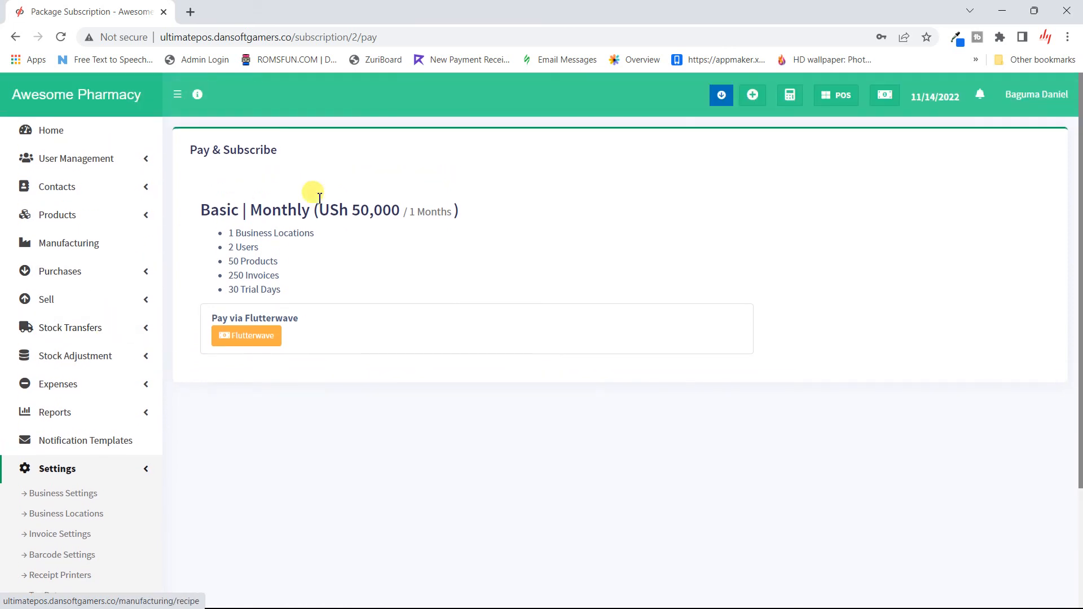